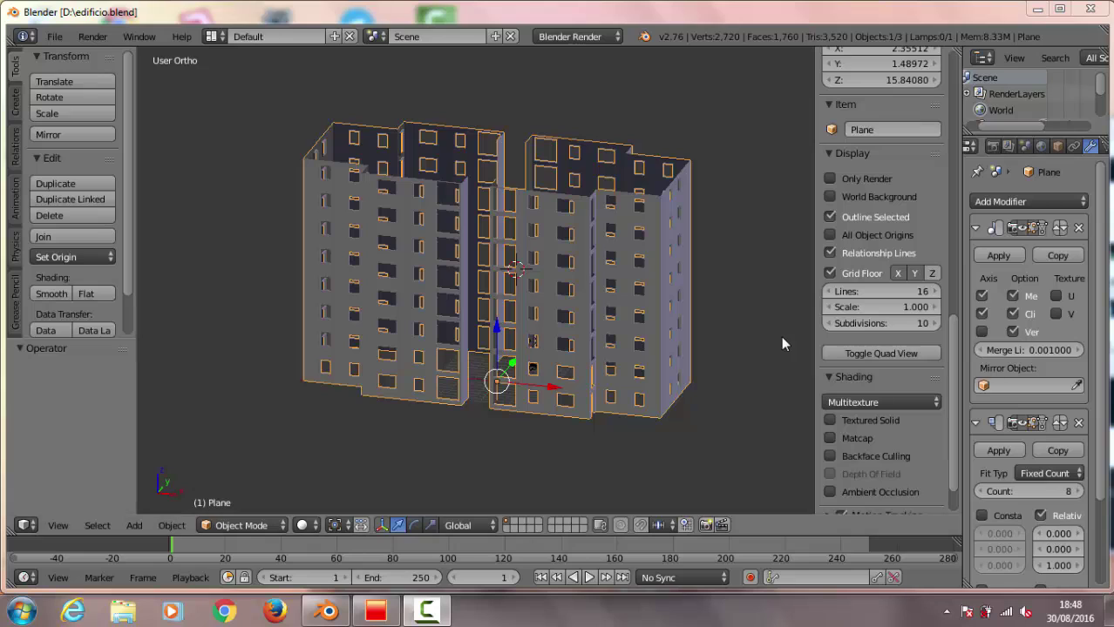
Orbit around the building and settle on a zoomed-in top-down plan view
{"action": "left_click", "coordinate": [1024, 614]}
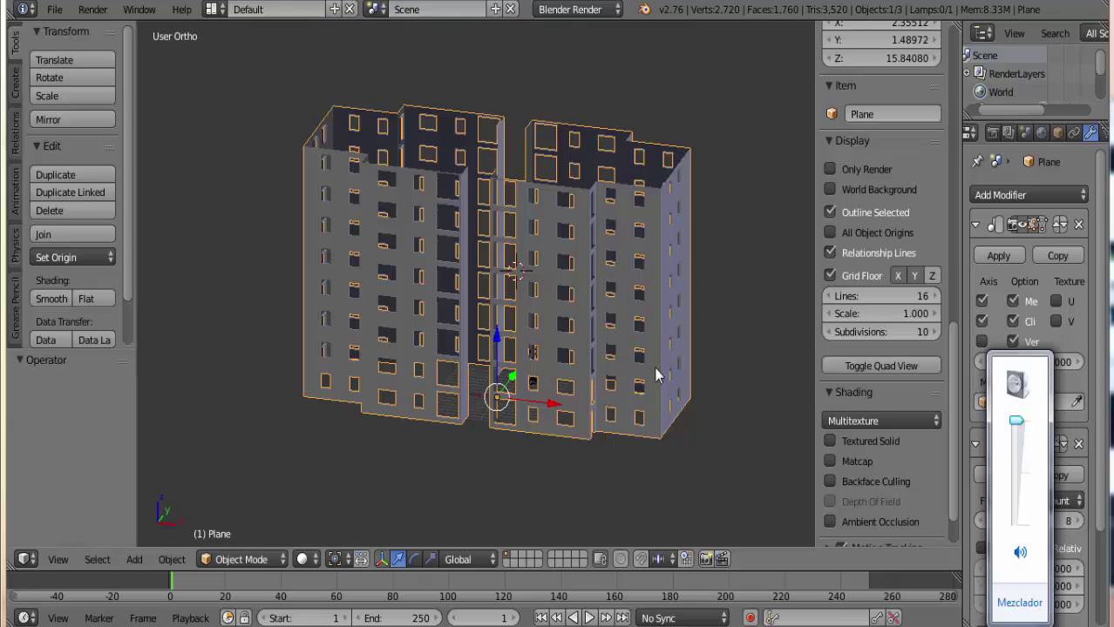
{"action": "mouse_move", "coordinate": [667, 350]}
{"action": "middle_mouse_down"}
{"action": "mouse_move", "coordinate": [293, 299]}
{"action": "mouse_move", "coordinate": [732, 325]}
{"action": "mouse_move", "coordinate": [581, 330]}
{"action": "mouse_move", "coordinate": [682, 330]}
{"action": "mouse_move", "coordinate": [598, 384]}
{"action": "middle_mouse_up"}
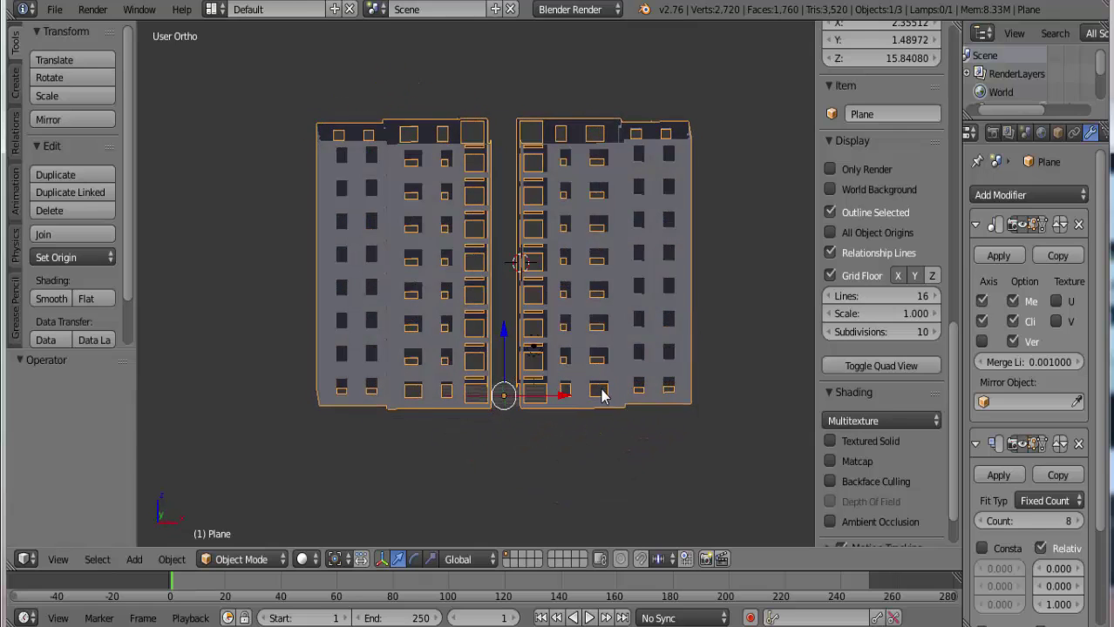
{"action": "mouse_move", "coordinate": [675, 302]}
{"action": "middle_mouse_down"}
{"action": "mouse_move", "coordinate": [584, 360]}
{"action": "mouse_move", "coordinate": [468, 385]}
{"action": "middle_mouse_up"}
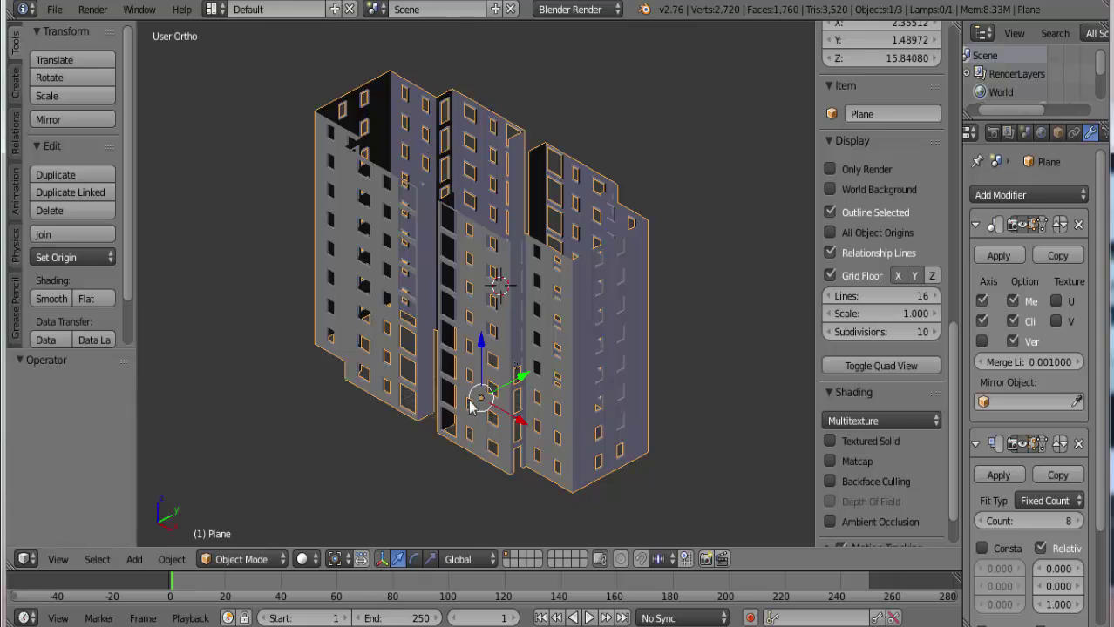
{"action": "key", "text": "KP_1"}
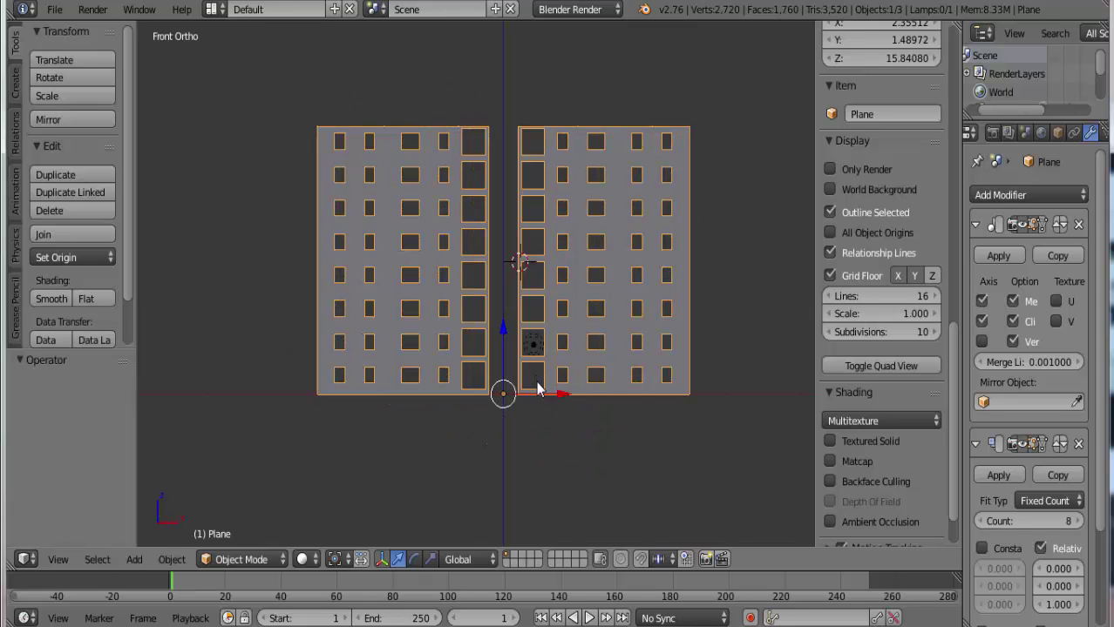
{"action": "mouse_move", "coordinate": [540, 387]}
{"action": "middle_mouse_down"}
{"action": "mouse_move", "coordinate": [592, 309]}
{"action": "mouse_move", "coordinate": [547, 383]}
{"action": "middle_mouse_up"}
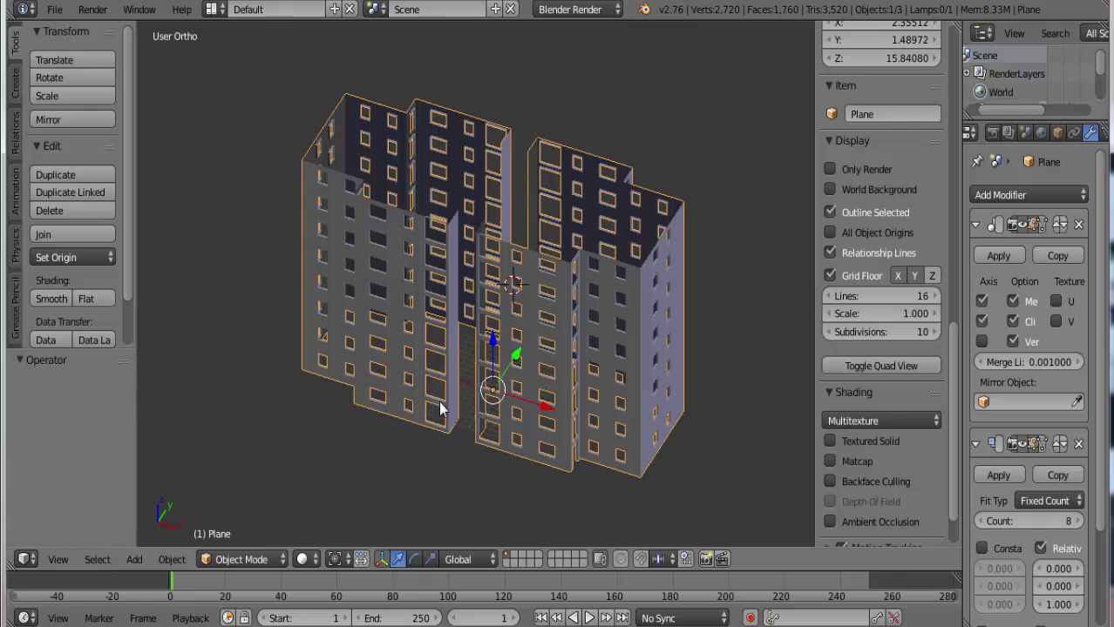
{"action": "middle_click_drag", "start_coordinate": [440, 409], "coordinate": [515, 415]}
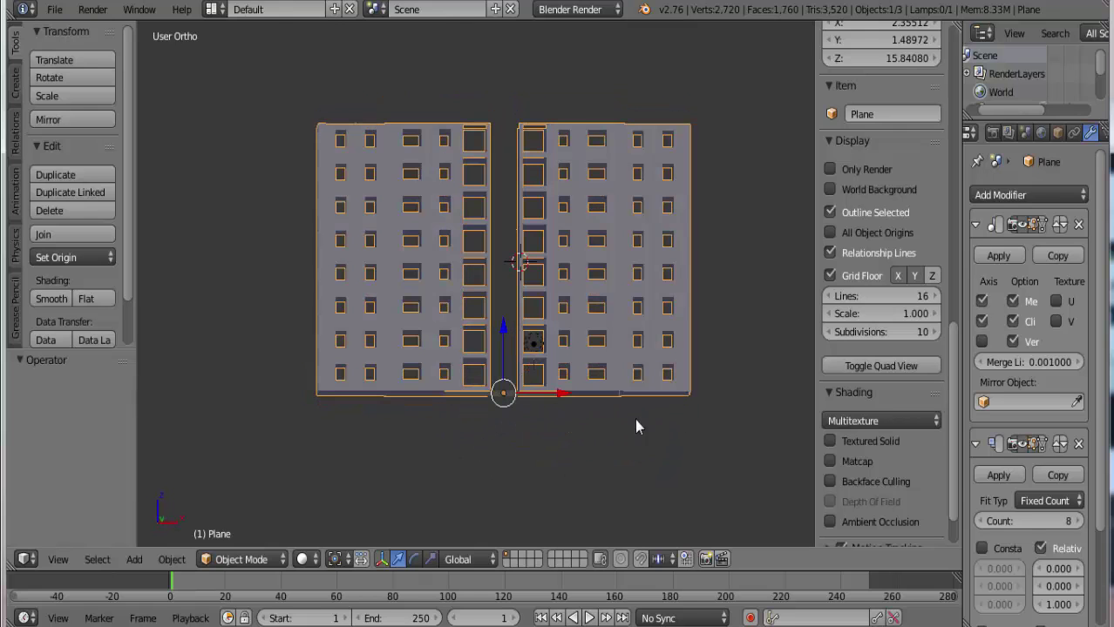
{"action": "mouse_move", "coordinate": [639, 421]}
{"action": "middle_mouse_down"}
{"action": "mouse_move", "coordinate": [590, 440]}
{"action": "mouse_move", "coordinate": [606, 442]}
{"action": "mouse_move", "coordinate": [473, 436]}
{"action": "mouse_move", "coordinate": [520, 398]}
{"action": "mouse_move", "coordinate": [522, 416]}
{"action": "mouse_move", "coordinate": [500, 438]}
{"action": "mouse_move", "coordinate": [501, 425]}
{"action": "mouse_move", "coordinate": [464, 419]}
{"action": "middle_mouse_up"}
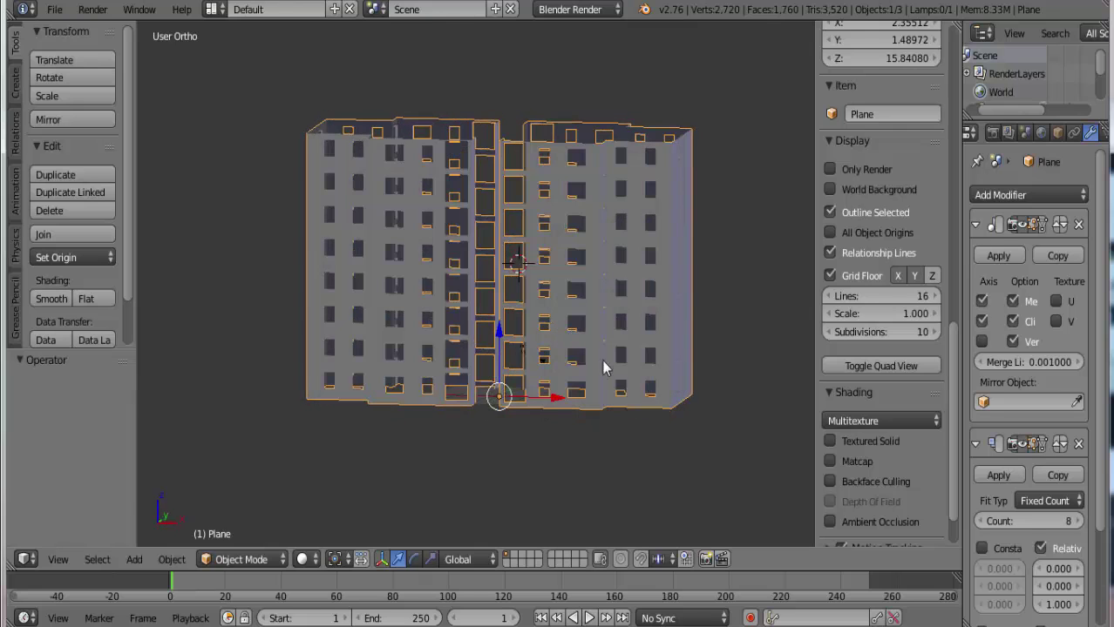
{"action": "mouse_move", "coordinate": [595, 283]}
{"action": "middle_mouse_down"}
{"action": "mouse_move", "coordinate": [590, 315]}
{"action": "mouse_move", "coordinate": [573, 250]}
{"action": "middle_mouse_up"}
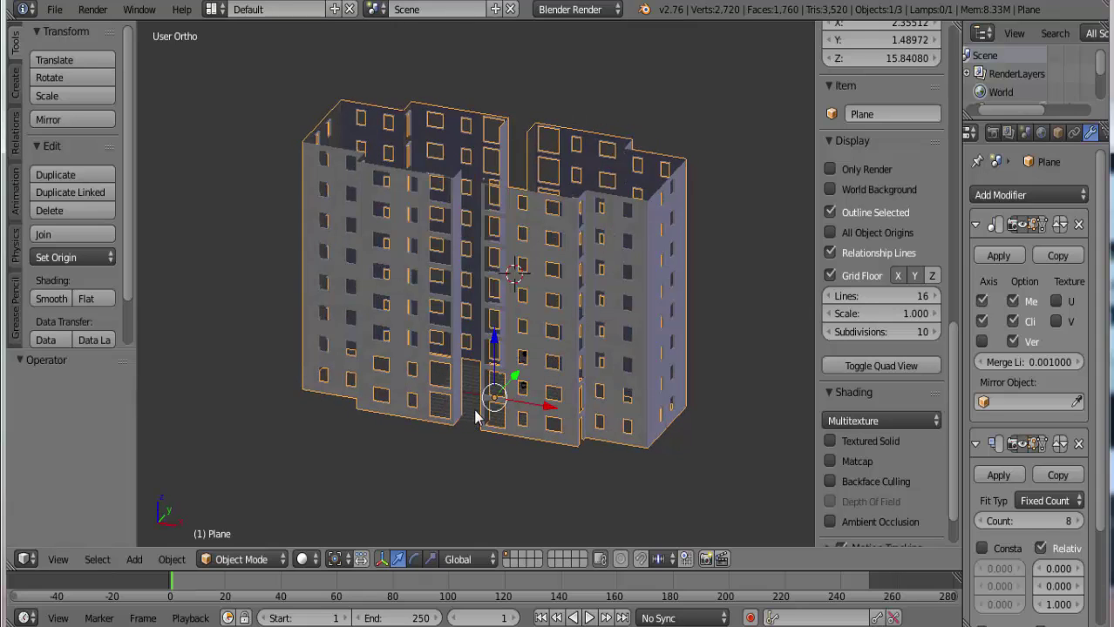
{"action": "key", "text": "KP_1"}
{"action": "key", "text": "KP_5"}
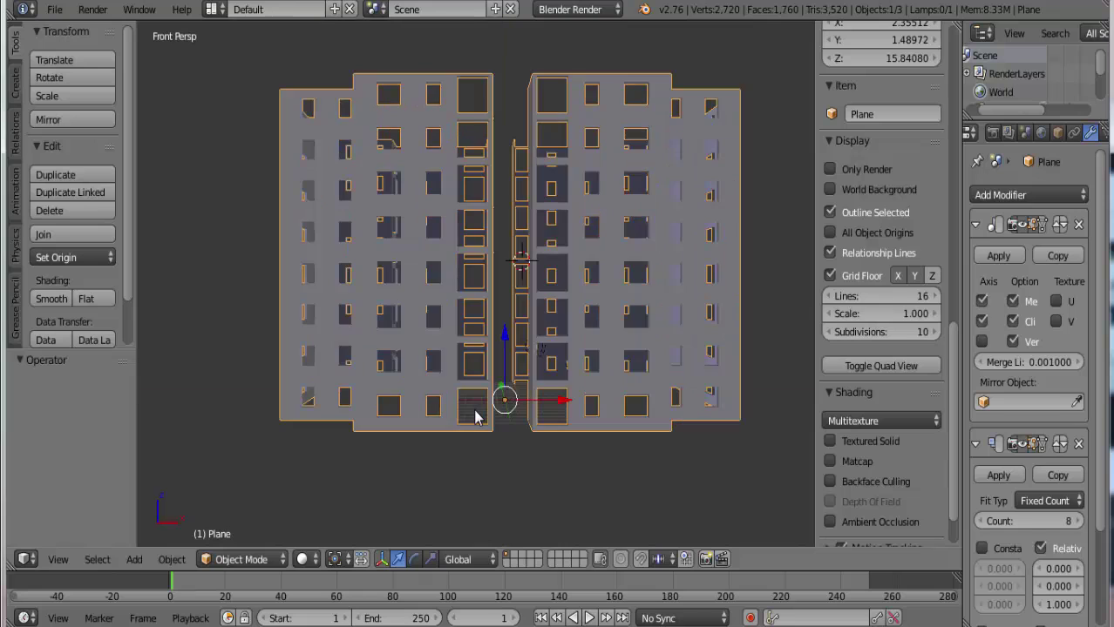
{"action": "key", "text": "KP_5"}
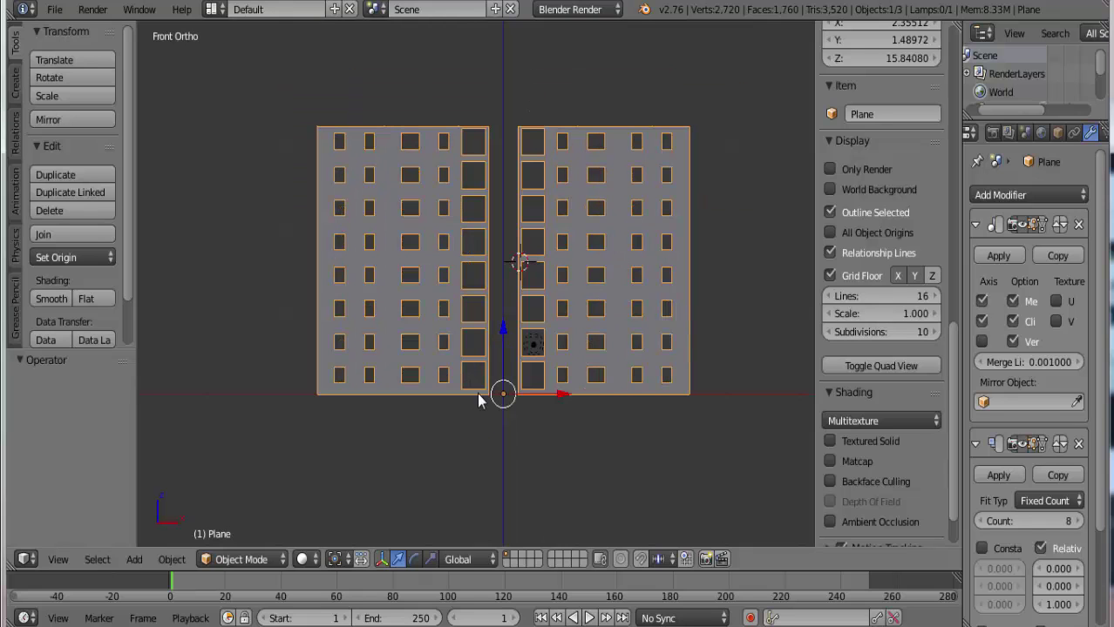
{"action": "key", "text": "KP_7"}
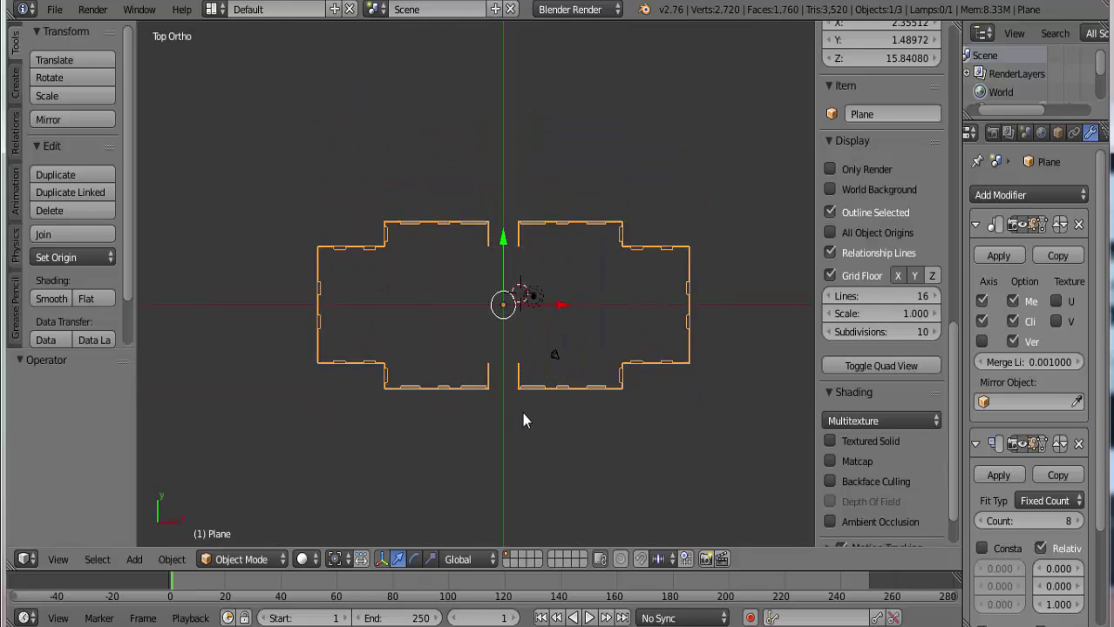
{"action": "scroll", "coordinate": [522, 383], "scroll_direction": "up", "scroll_amount": 4}
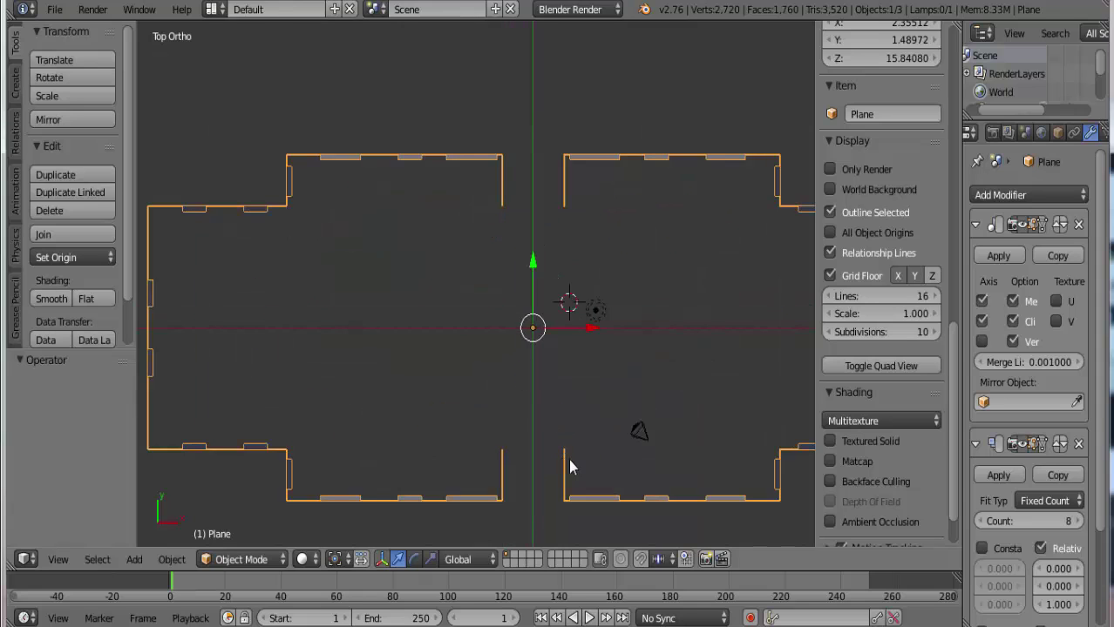
In Edit Mode, select the wall end vertex at the entrance gap
{"action": "key", "text": "Tab"}
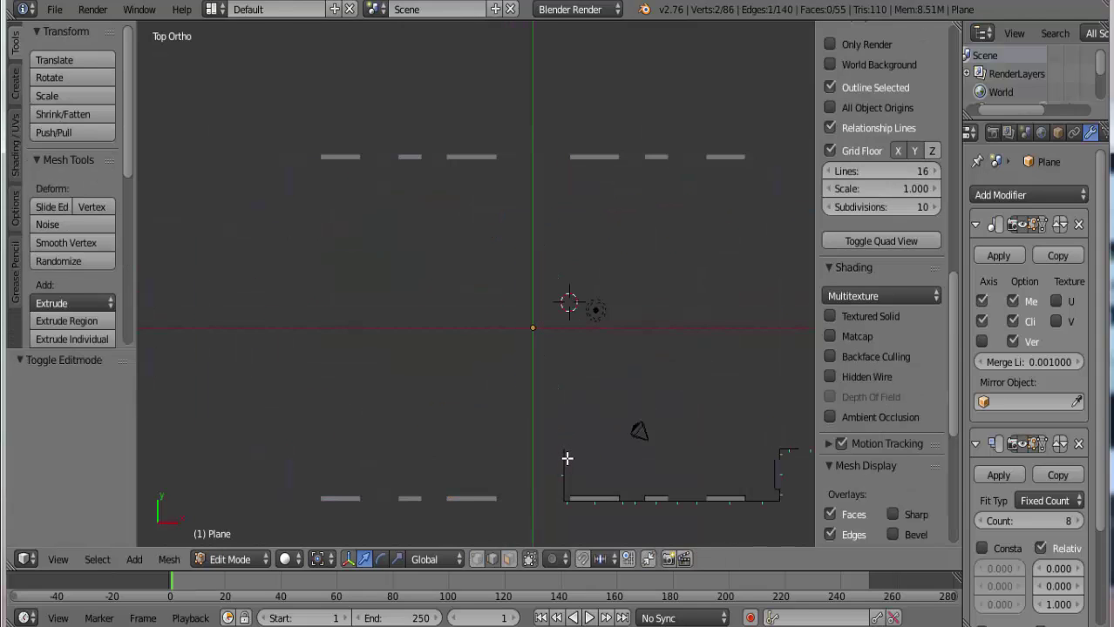
{"action": "right_click", "coordinate": [567, 458]}
{"action": "key", "text": "ctrl+Tab"}
{"action": "left_click", "coordinate": [608, 479]}
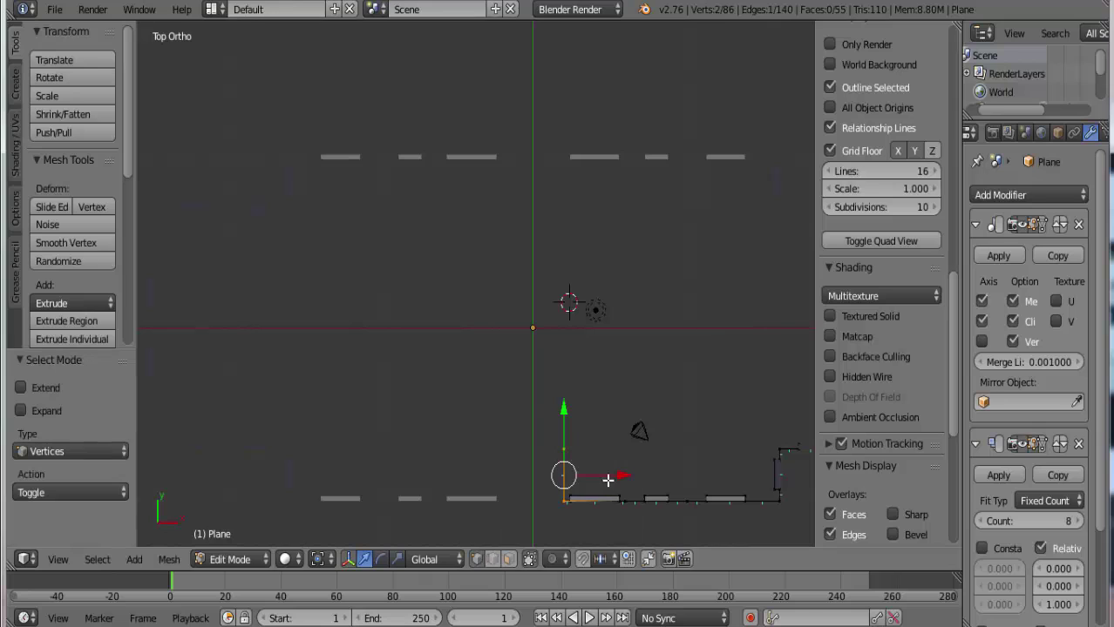
{"action": "right_click", "coordinate": [564, 451]}
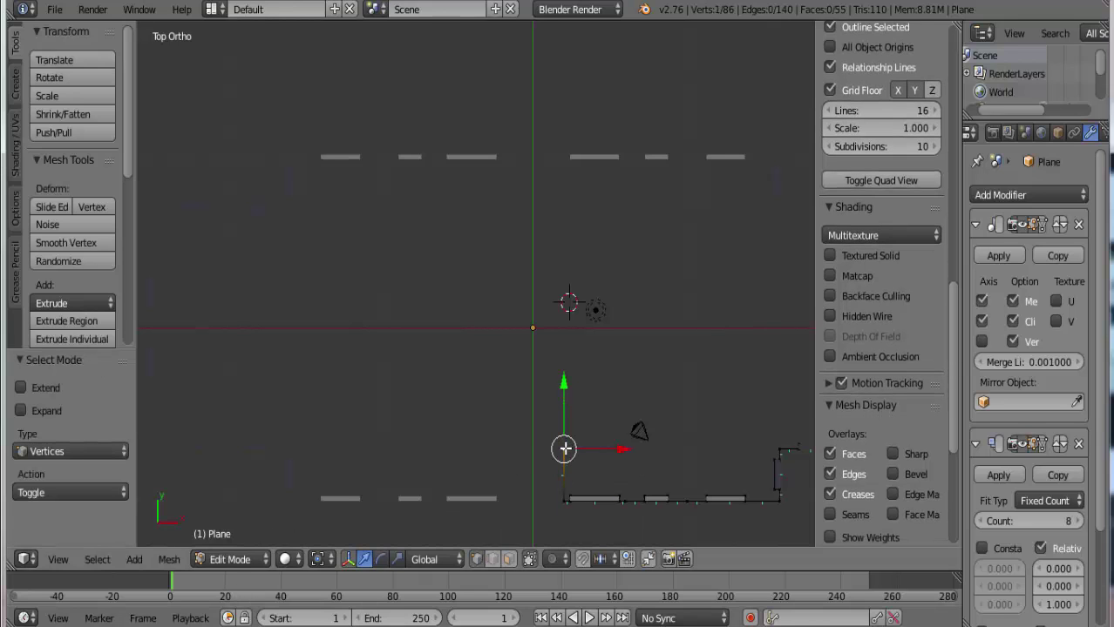
{"action": "scroll", "coordinate": [627, 376], "scroll_direction": "down", "scroll_amount": 2}
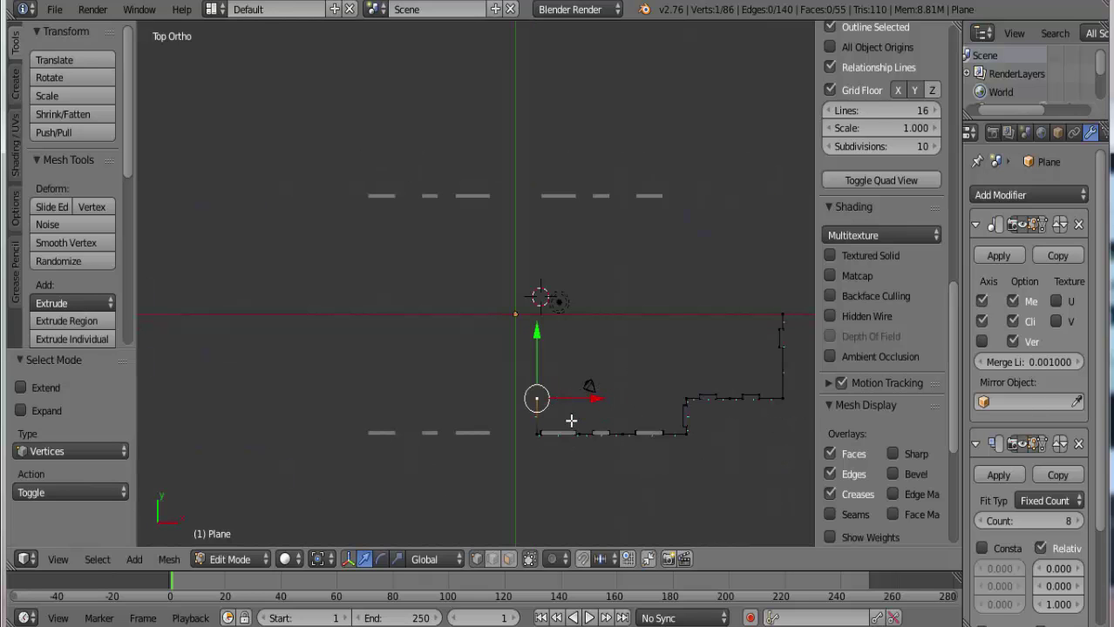
{"action": "middle_click_drag", "start_coordinate": [580, 433], "coordinate": [577, 374]}
{"action": "middle_click_drag", "start_coordinate": [621, 494], "coordinate": [612, 450]}
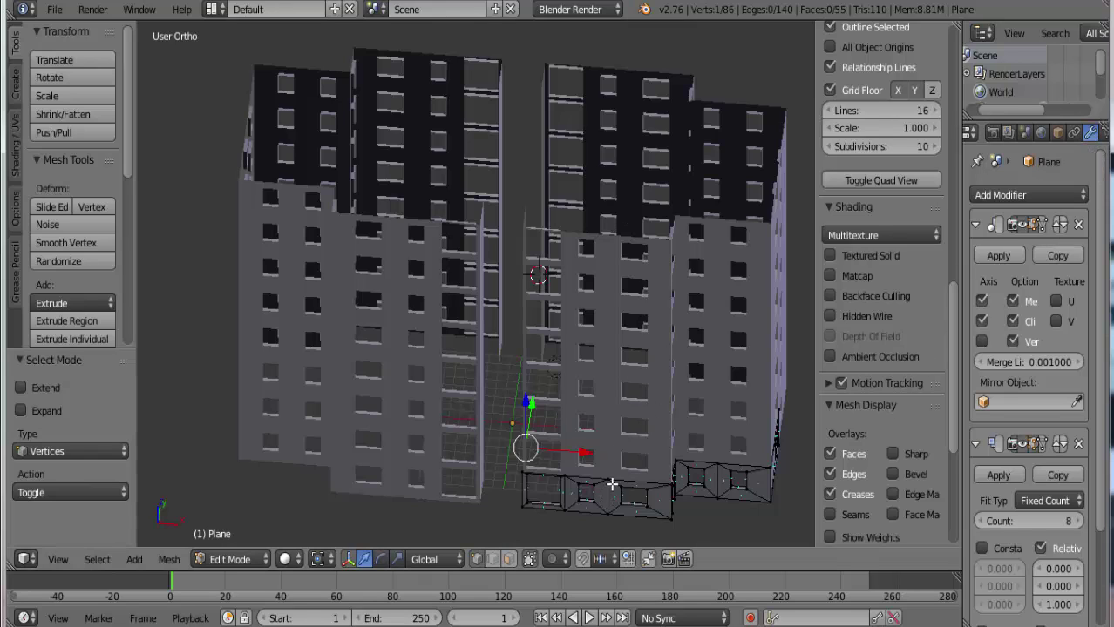
{"action": "key", "text": "KP_7"}
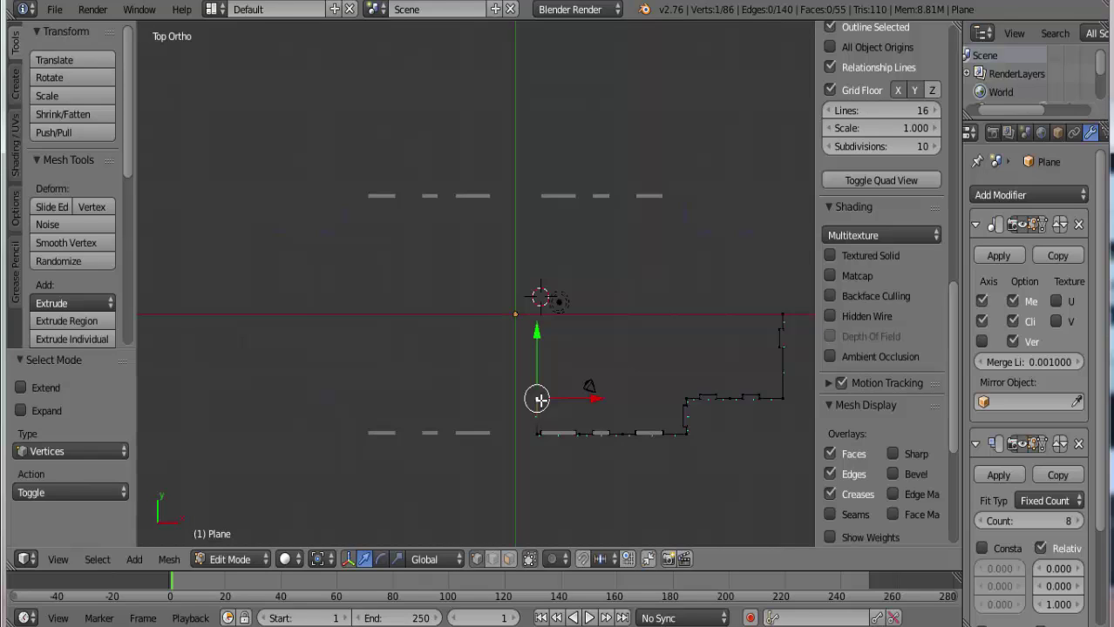
Snap the 3D cursor to that vertex, then set the cursor's X to 0
{"action": "key", "text": "shift+s"}
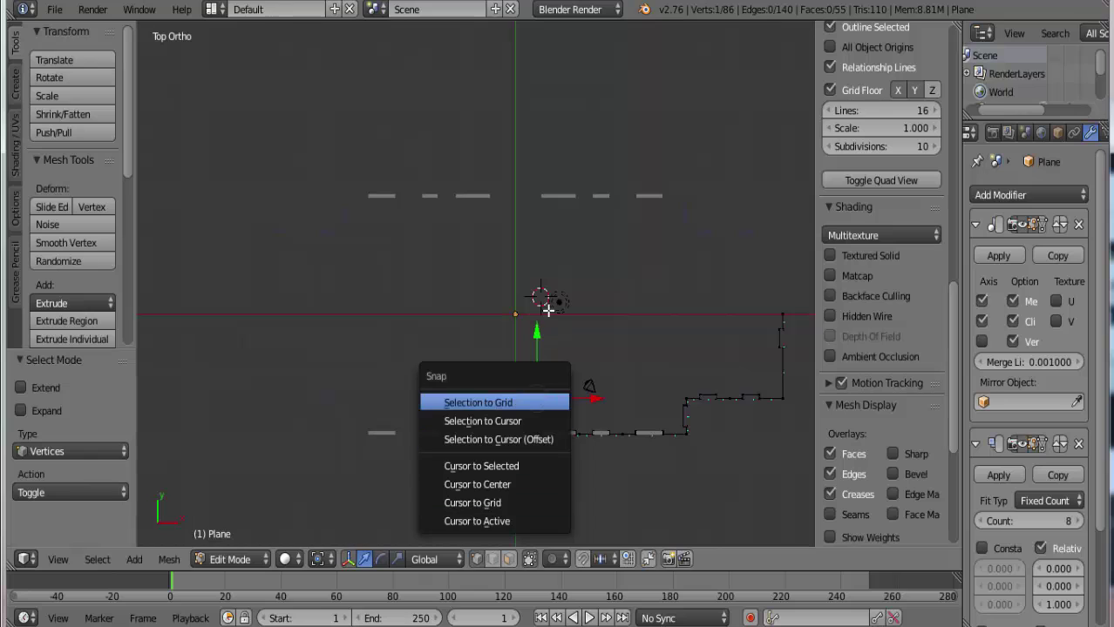
{"action": "left_click", "coordinate": [512, 466]}
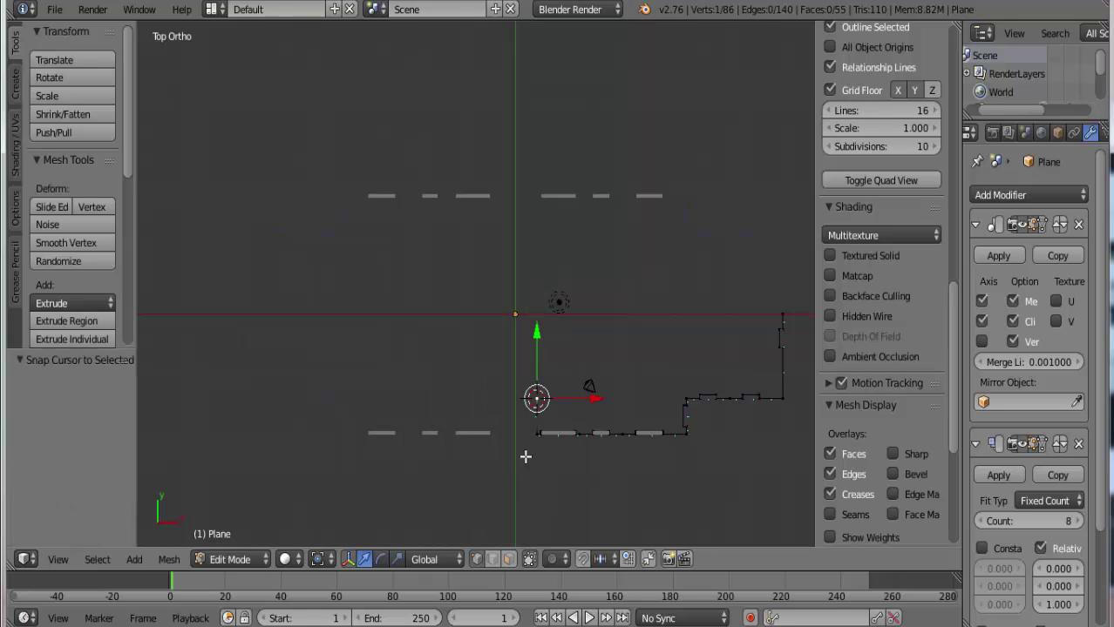
{"action": "scroll", "coordinate": [544, 411], "scroll_direction": "up", "scroll_amount": 2}
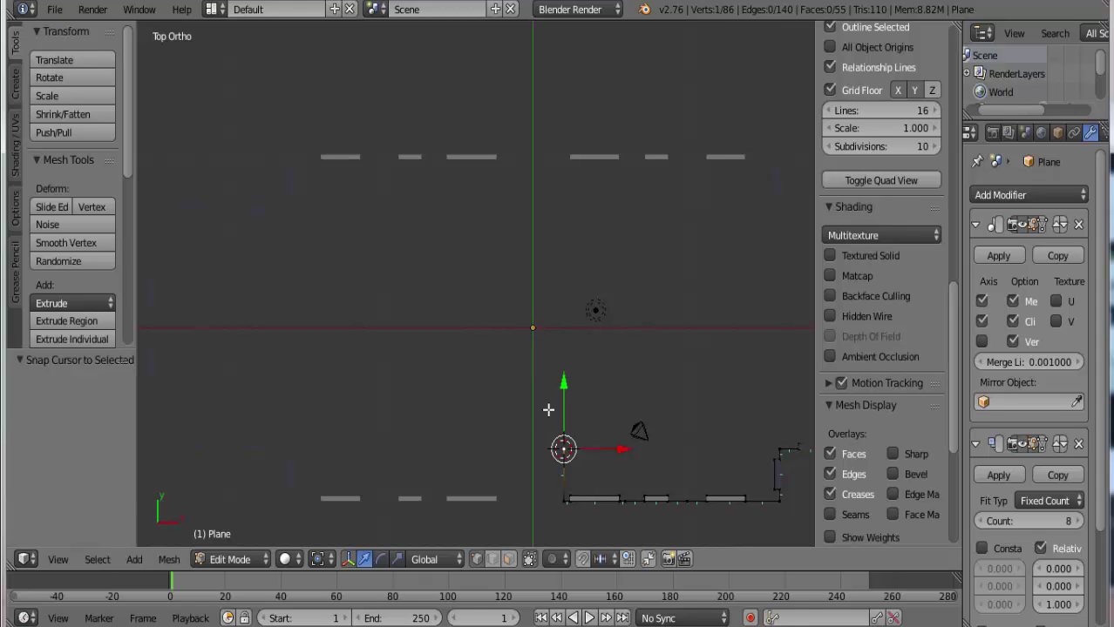
{"action": "scroll", "coordinate": [908, 220], "scroll_direction": "up", "scroll_amount": 3}
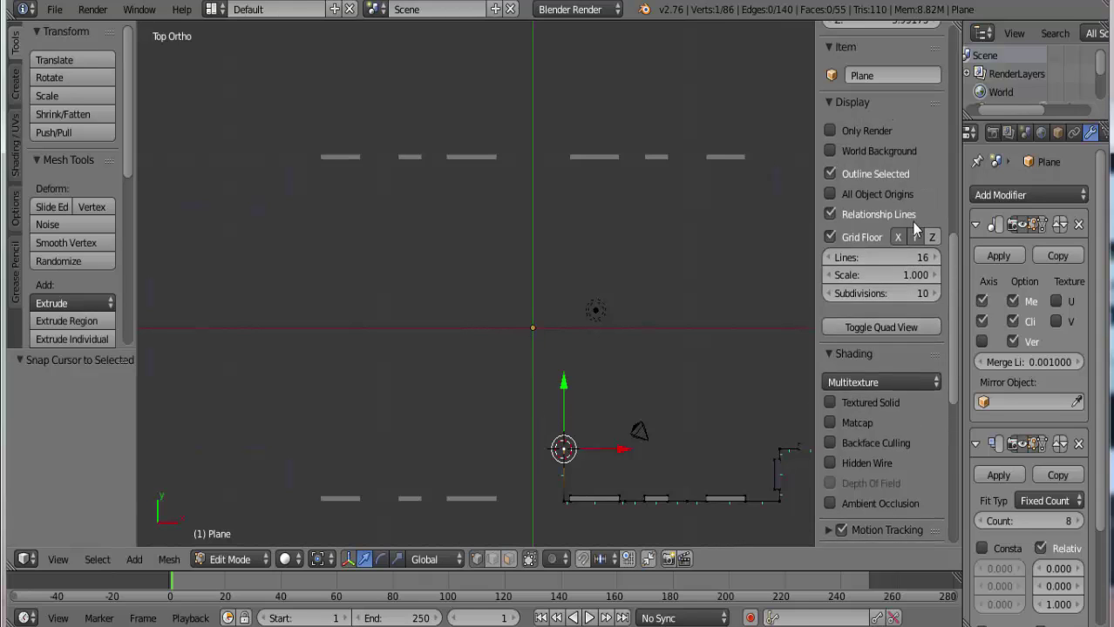
{"action": "scroll", "coordinate": [900, 232], "scroll_direction": "up", "scroll_amount": 4}
{"action": "scroll", "coordinate": [899, 233], "scroll_direction": "up", "scroll_amount": 5}
{"action": "scroll", "coordinate": [901, 229], "scroll_direction": "up", "scroll_amount": 4}
{"action": "scroll", "coordinate": [901, 229], "scroll_direction": "down", "scroll_amount": 2}
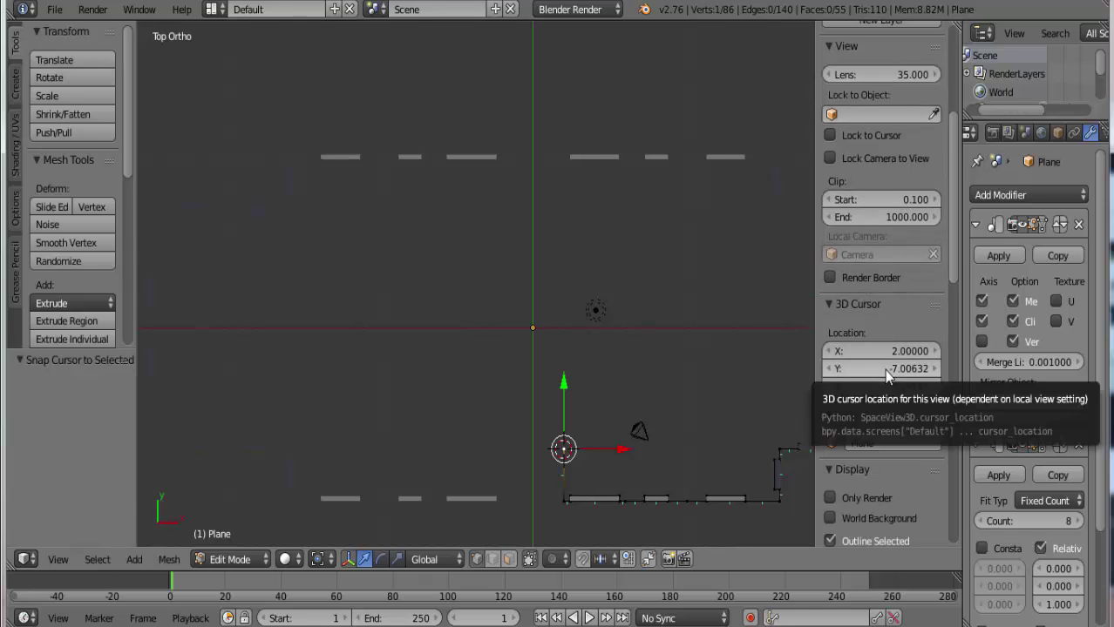
{"action": "left_click", "coordinate": [906, 351]}
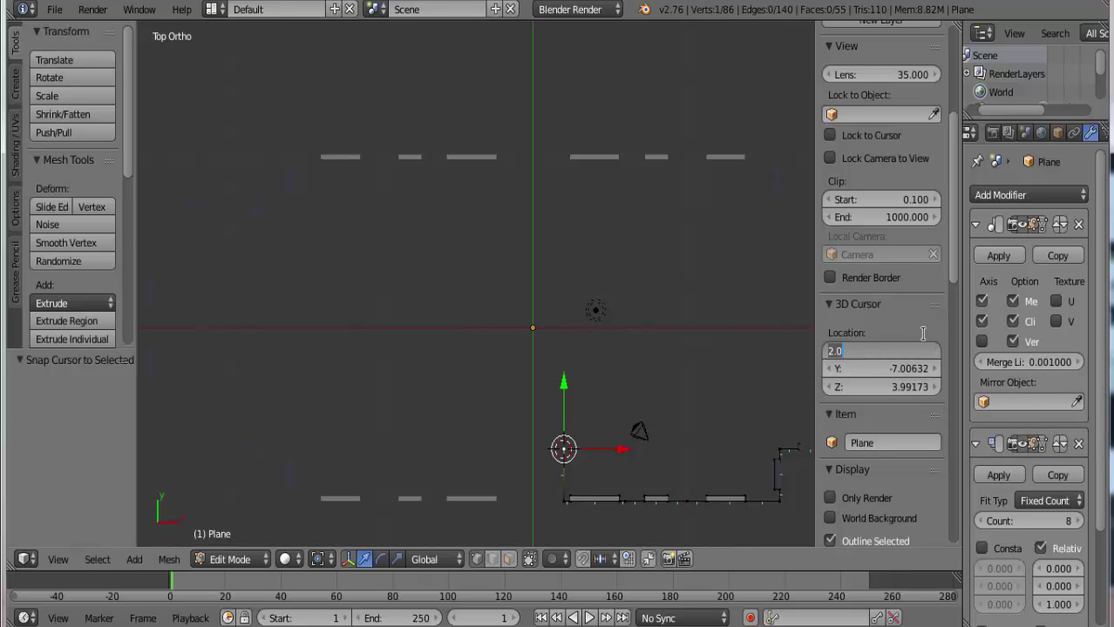
{"action": "type", "text": "0"}
{"action": "key", "text": "Return"}
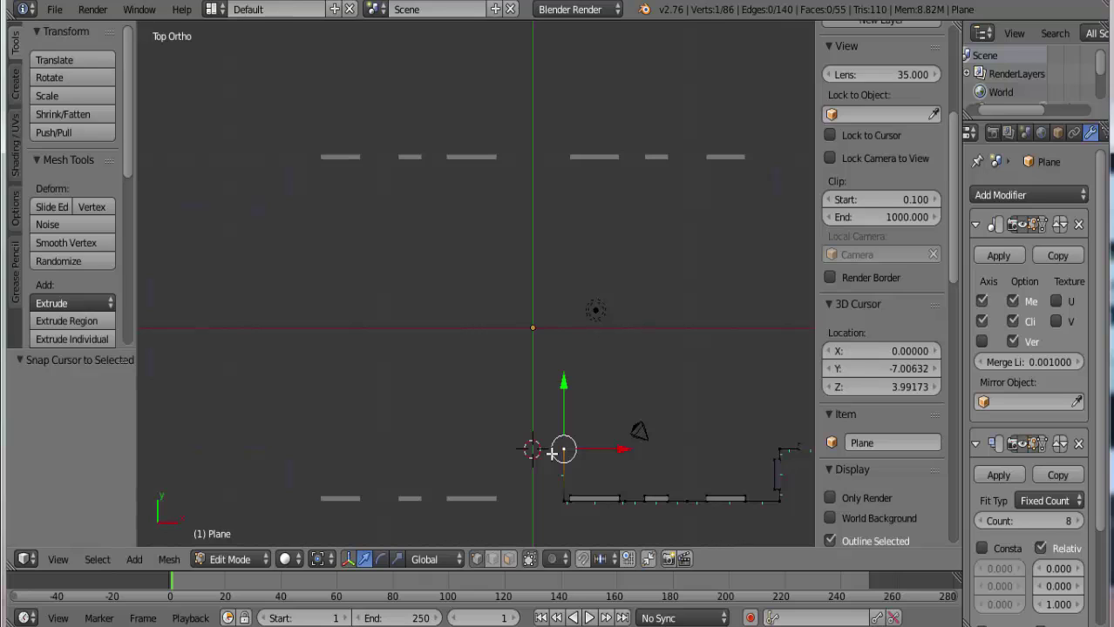
{"action": "key", "text": "shift+a"}
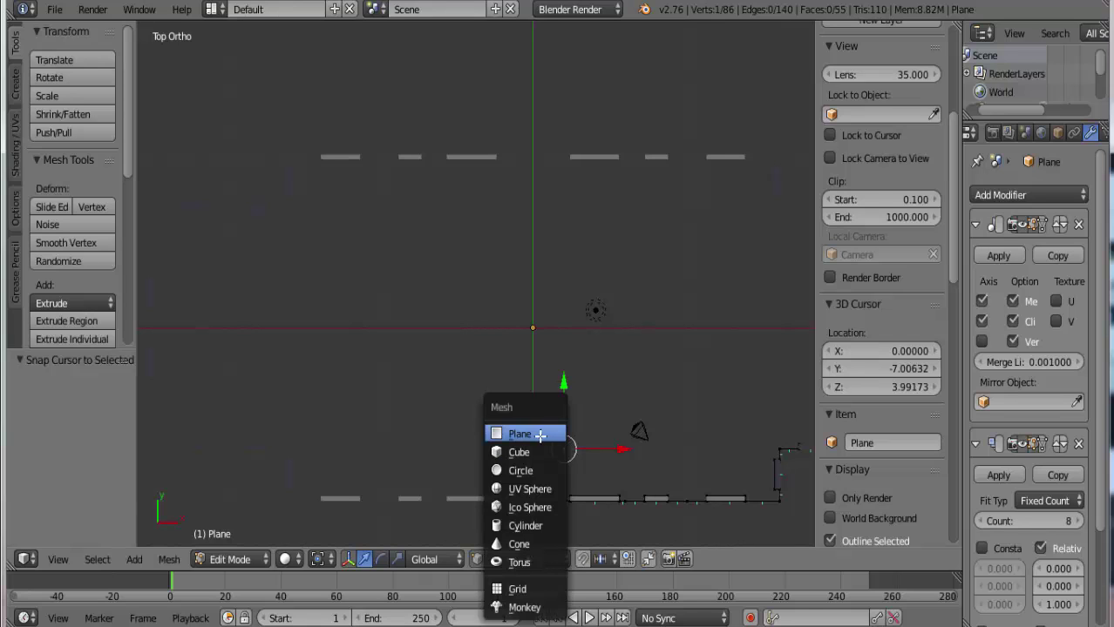
Add a plane at the cursor, separate it as Plane.001, and enter its Edit Mode
{"action": "left_click", "coordinate": [542, 432]}
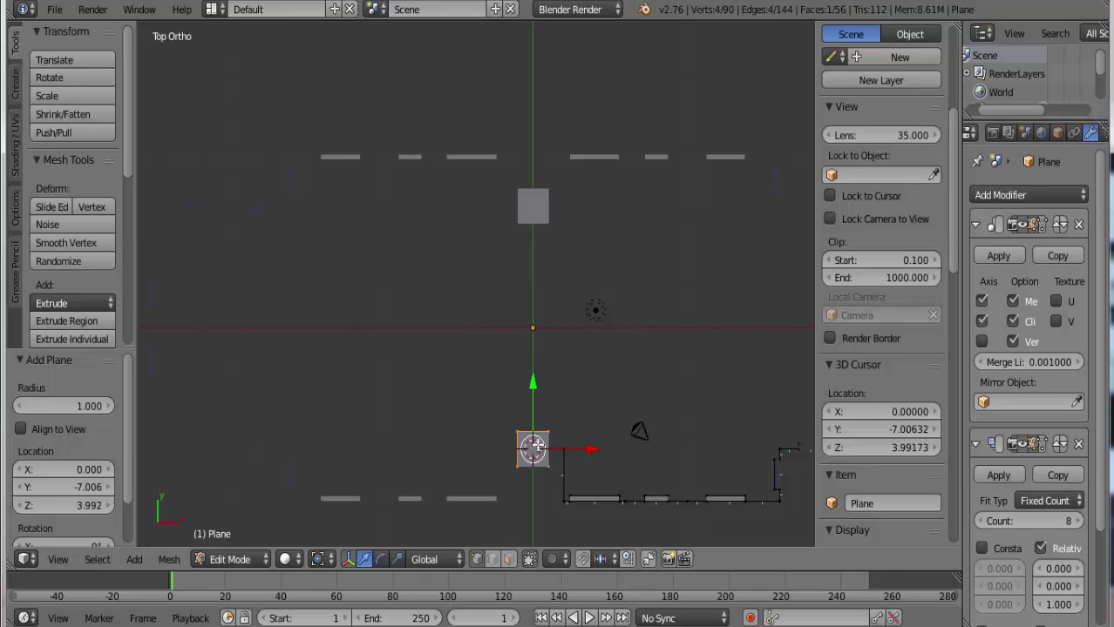
{"action": "key", "text": "p"}
{"action": "left_click", "coordinate": [534, 445]}
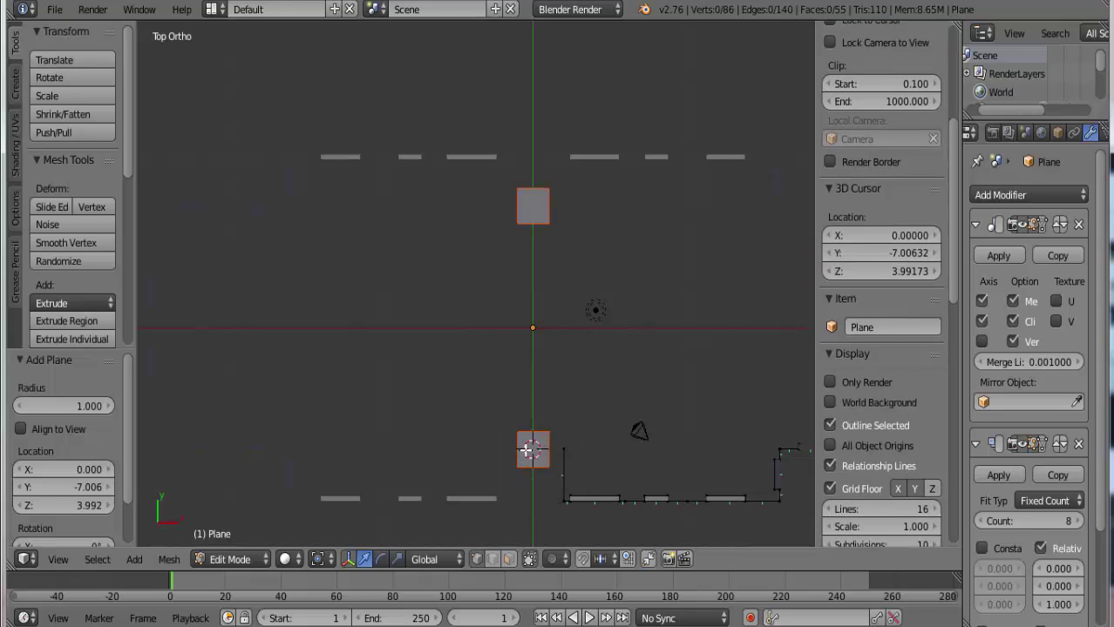
{"action": "key", "text": "Tab"}
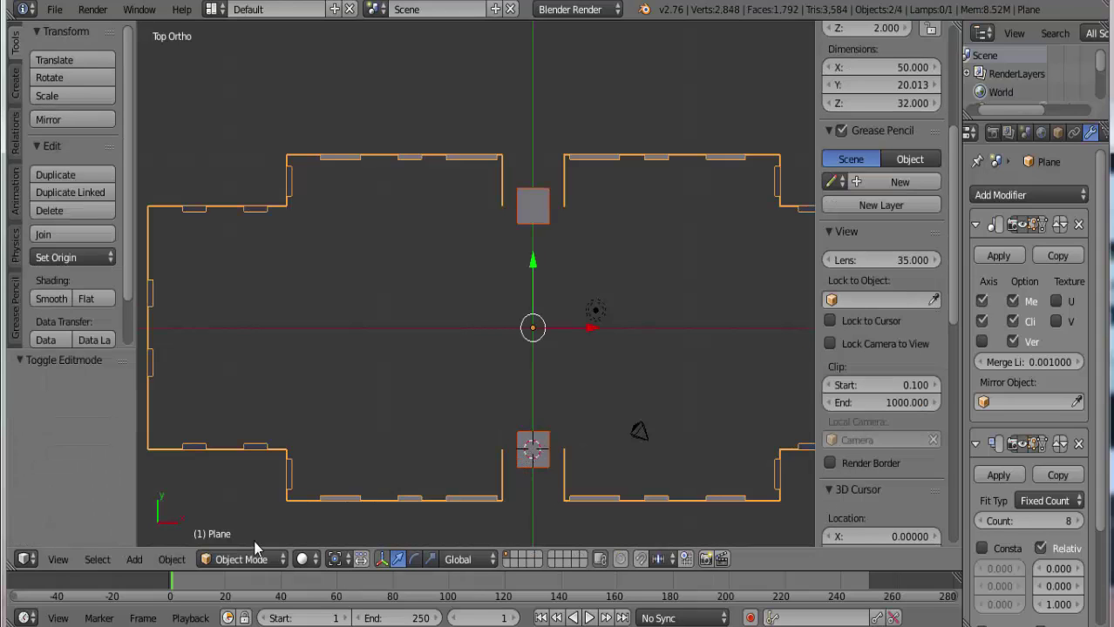
{"action": "right_click", "coordinate": [533, 452]}
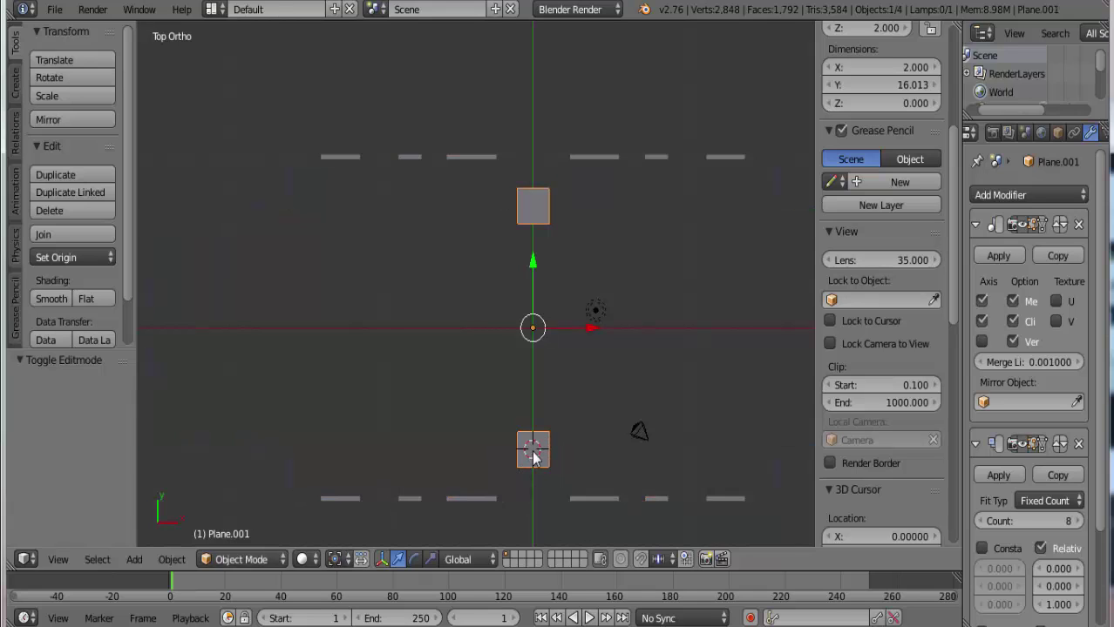
{"action": "key", "text": "Tab"}
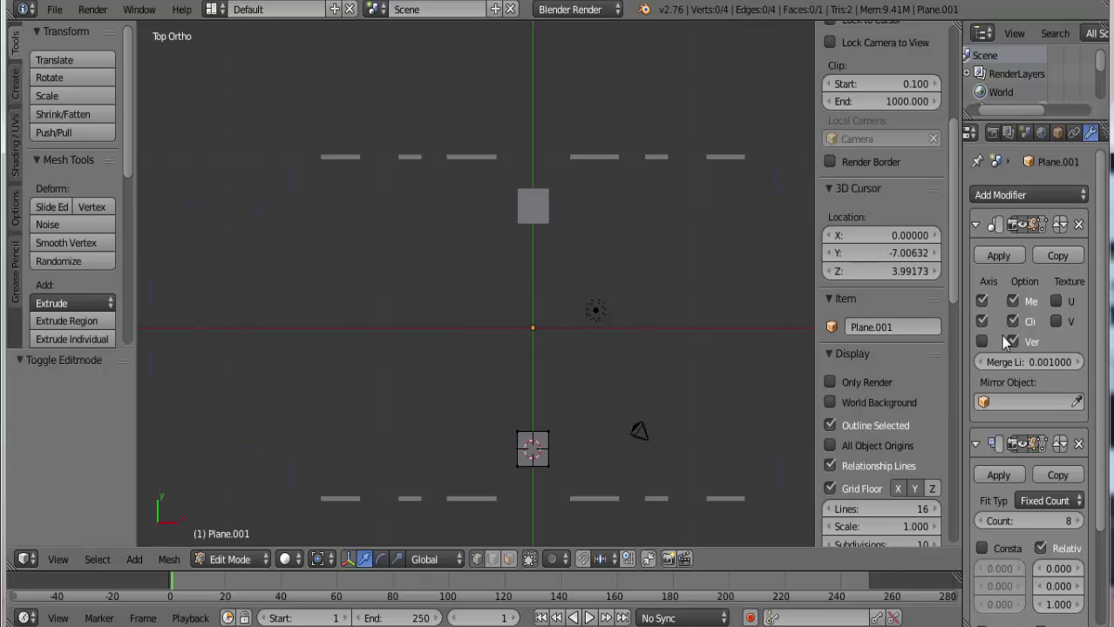
Delete the Mirror and Array modifiers from Plane.001
{"action": "left_click", "coordinate": [1079, 225]}
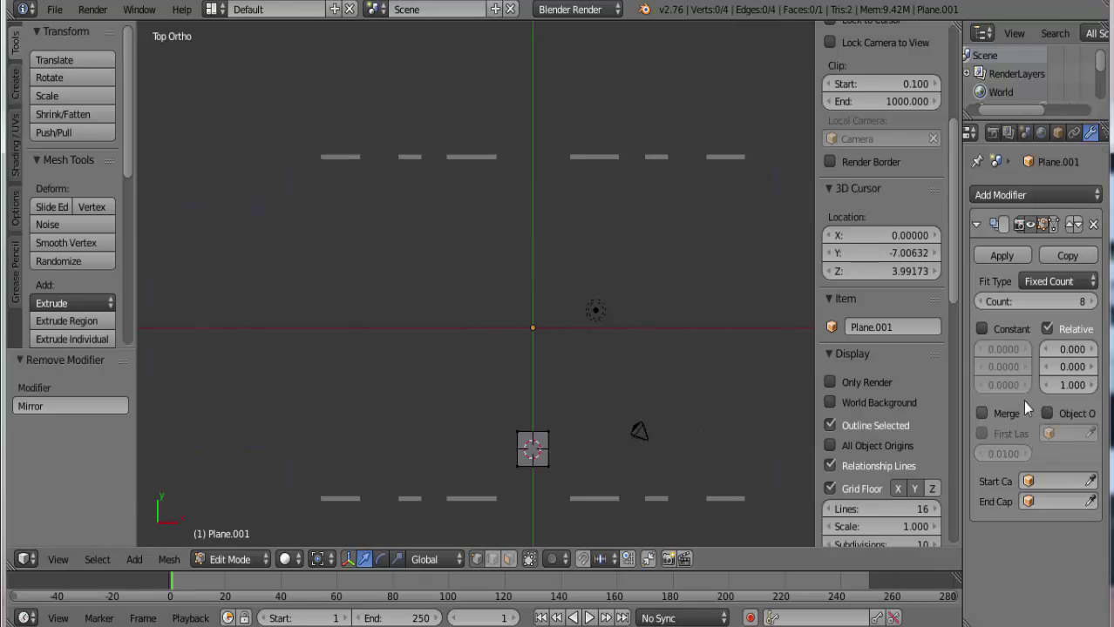
{"action": "middle_click_drag", "start_coordinate": [709, 481], "coordinate": [619, 343]}
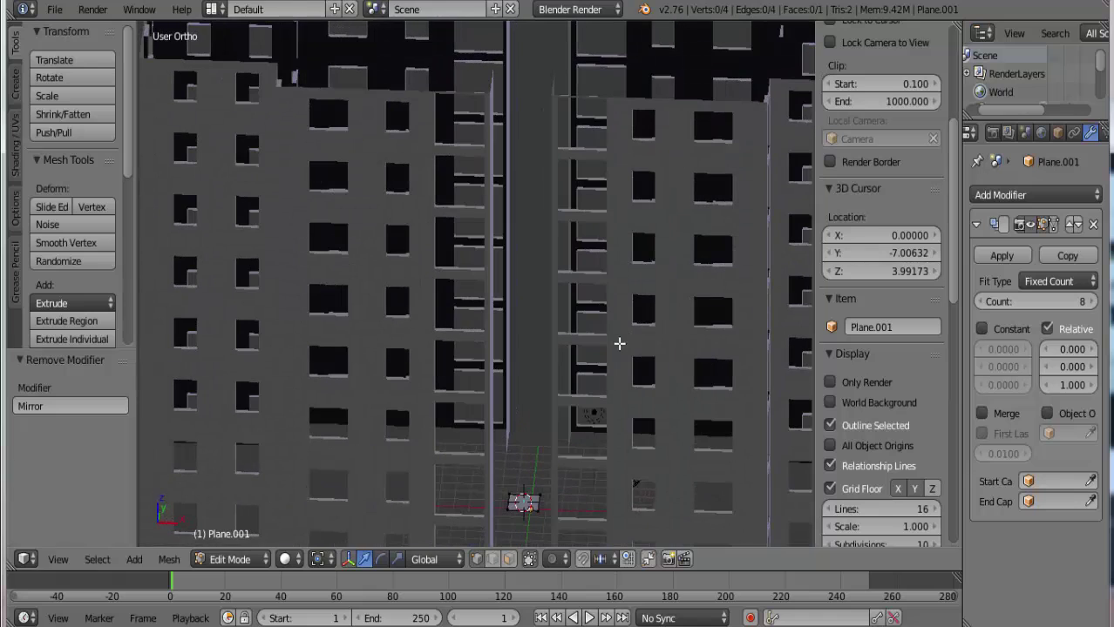
{"action": "left_click", "coordinate": [1094, 226]}
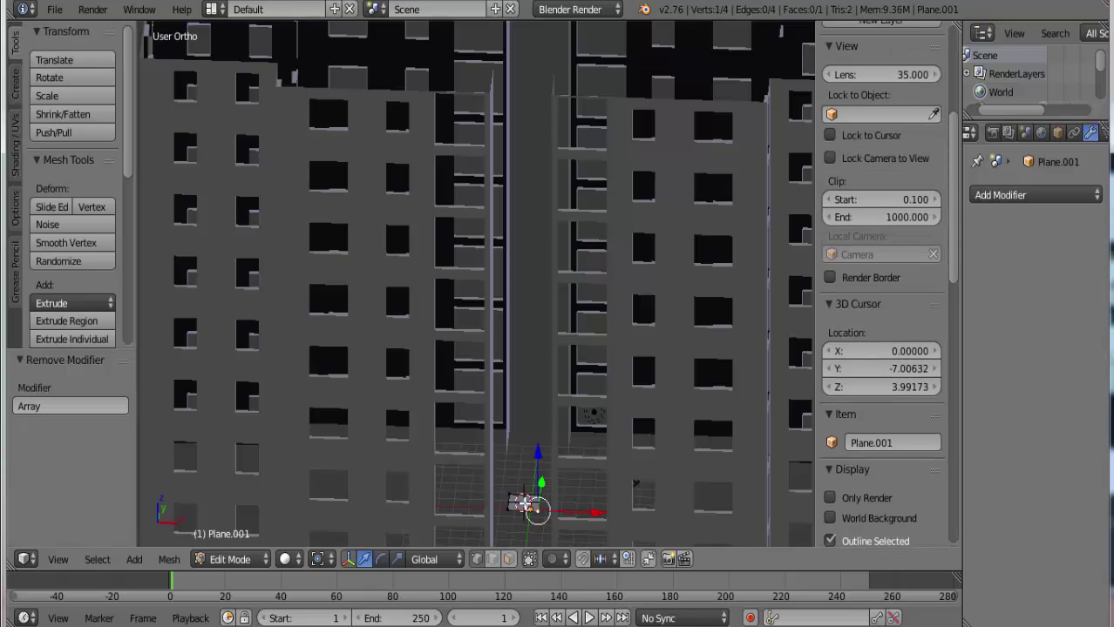
Rotate the plane's square 90° about the X axis
{"action": "key", "text": "a"}
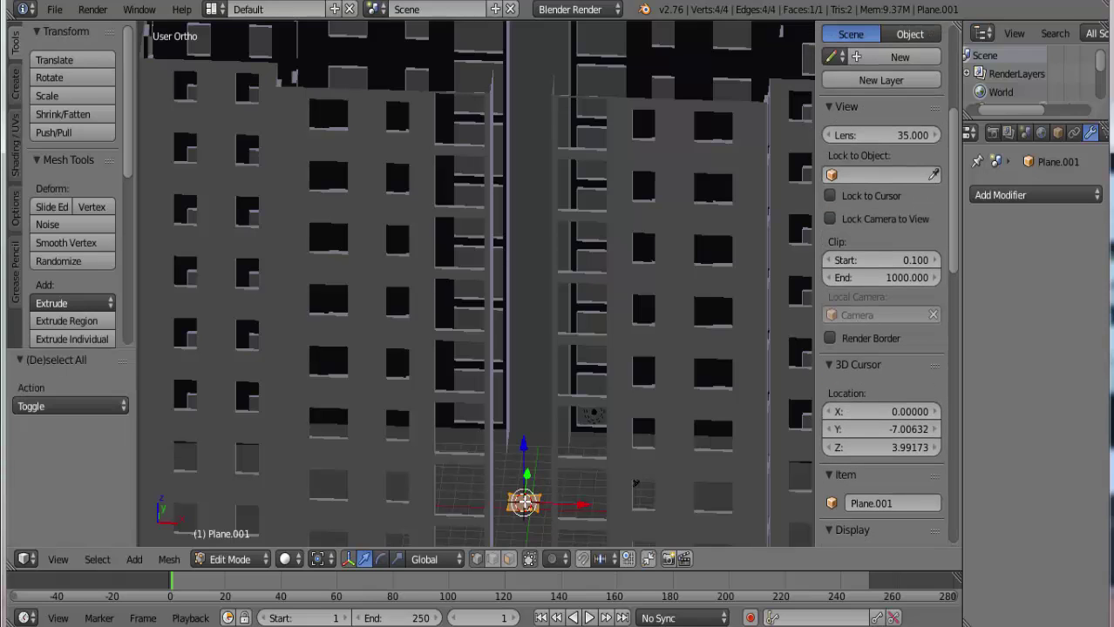
{"action": "type", "text": "rx"}
{"action": "type", "text": "90"}
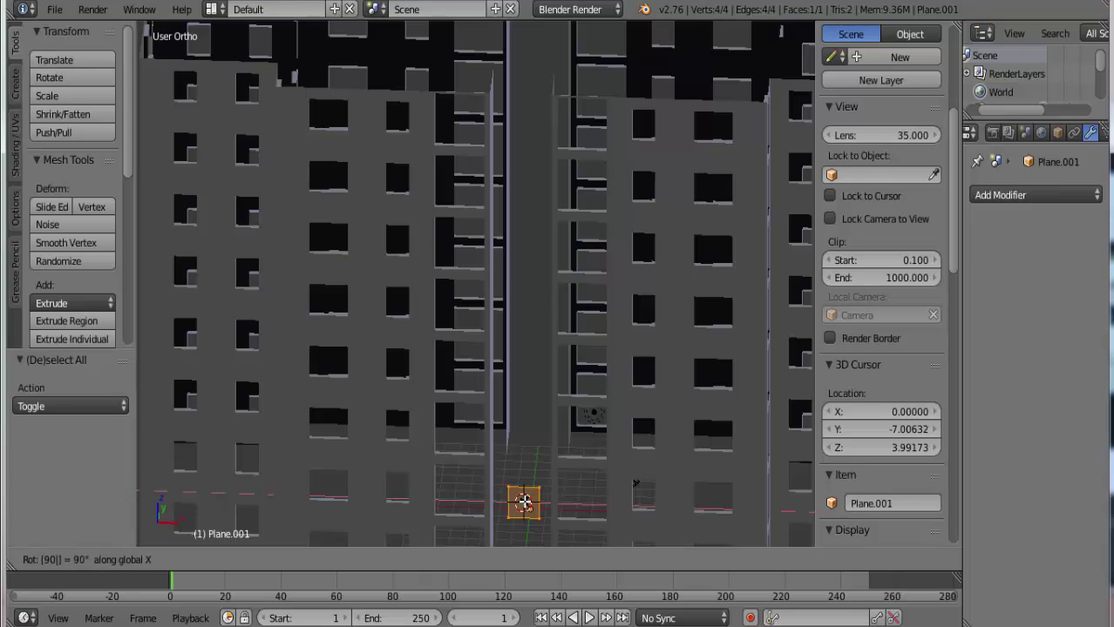
{"action": "key", "text": "Return"}
Scale the upright square up by a factor of 2
{"action": "key", "text": "KP_1"}
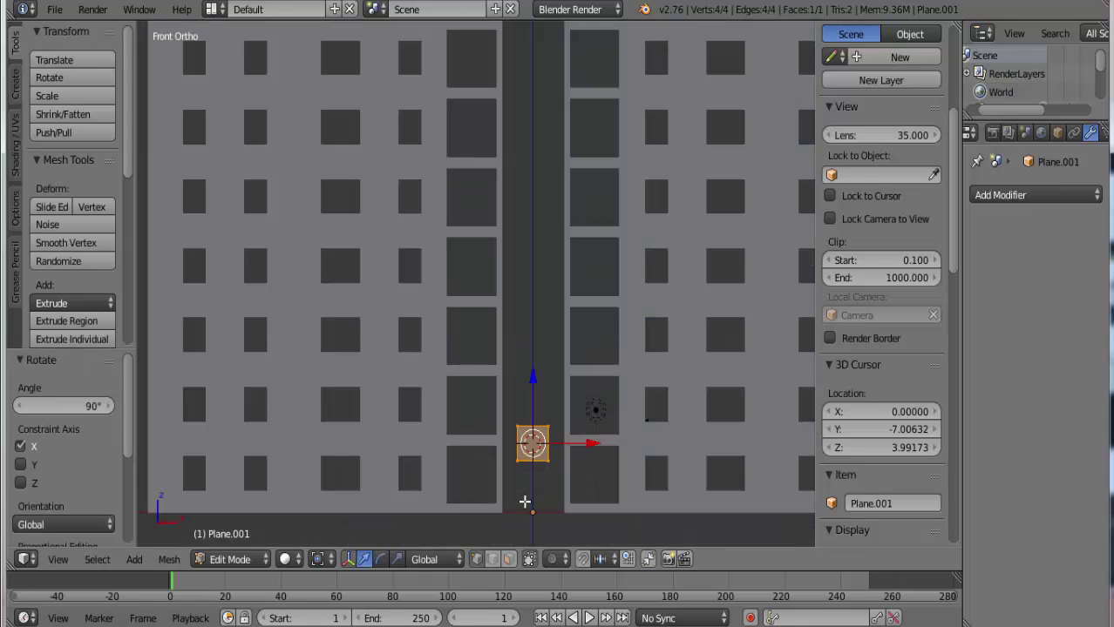
{"action": "type", "text": "s"}
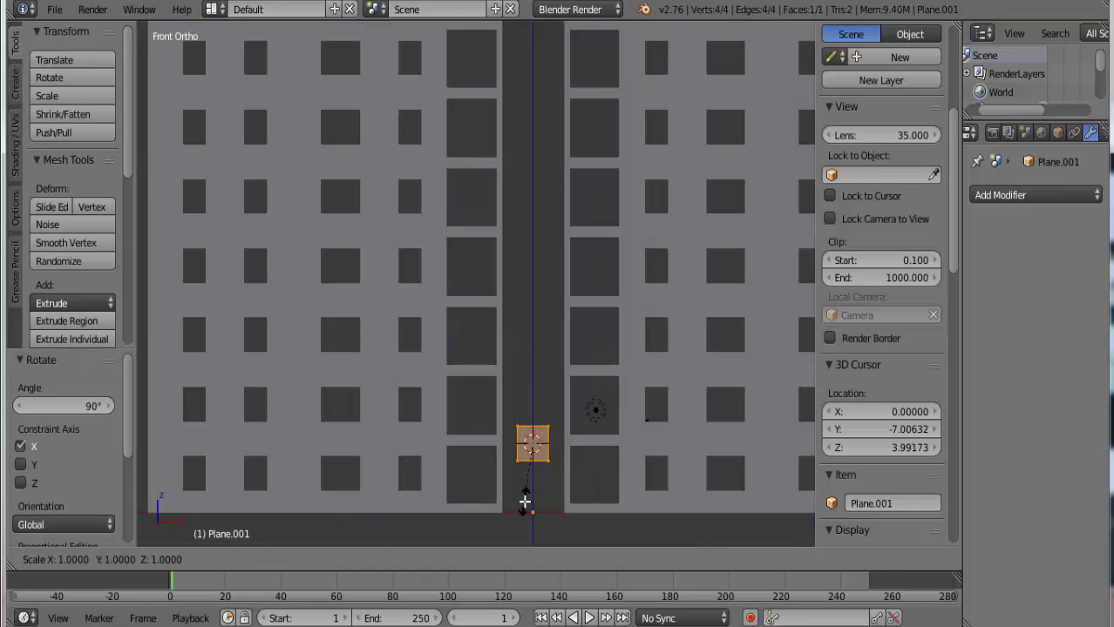
{"action": "type", "text": "2"}
{"action": "key", "text": "Return"}
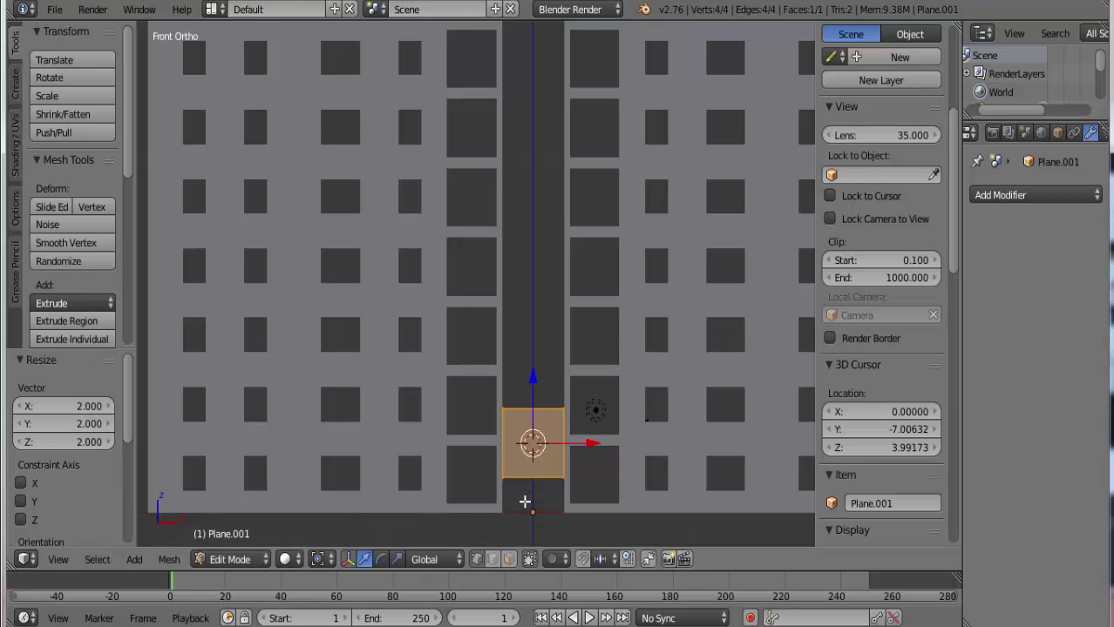
{"action": "mouse_move", "coordinate": [607, 401]}
{"action": "middle_mouse_down"}
{"action": "mouse_move", "coordinate": [600, 420]}
{"action": "mouse_move", "coordinate": [608, 116]}
{"action": "middle_mouse_up"}
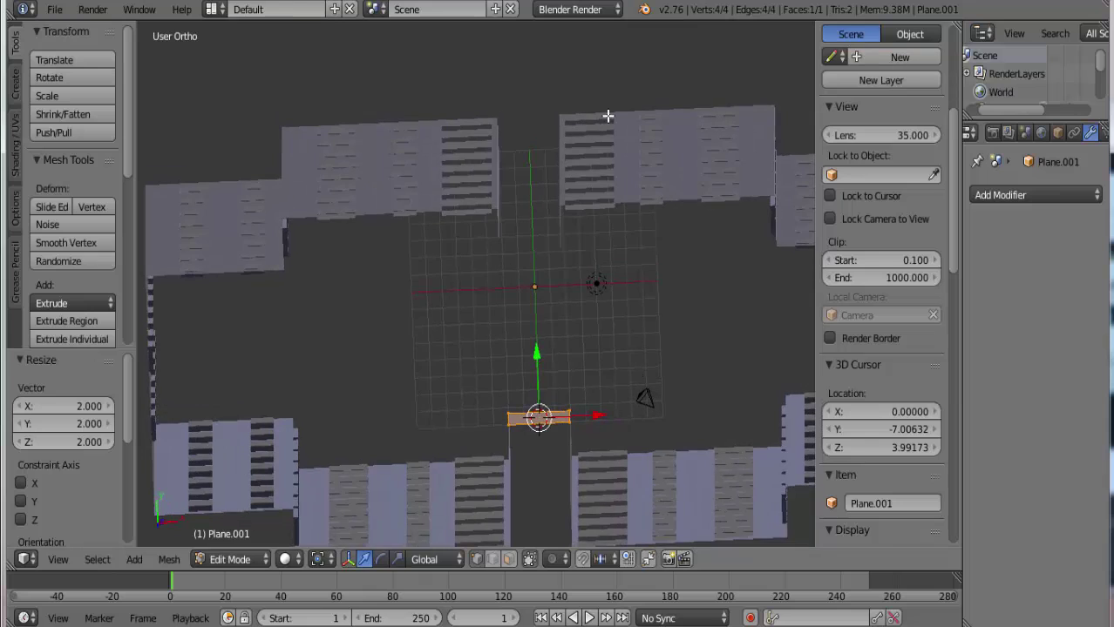
{"action": "key", "text": "KP_7"}
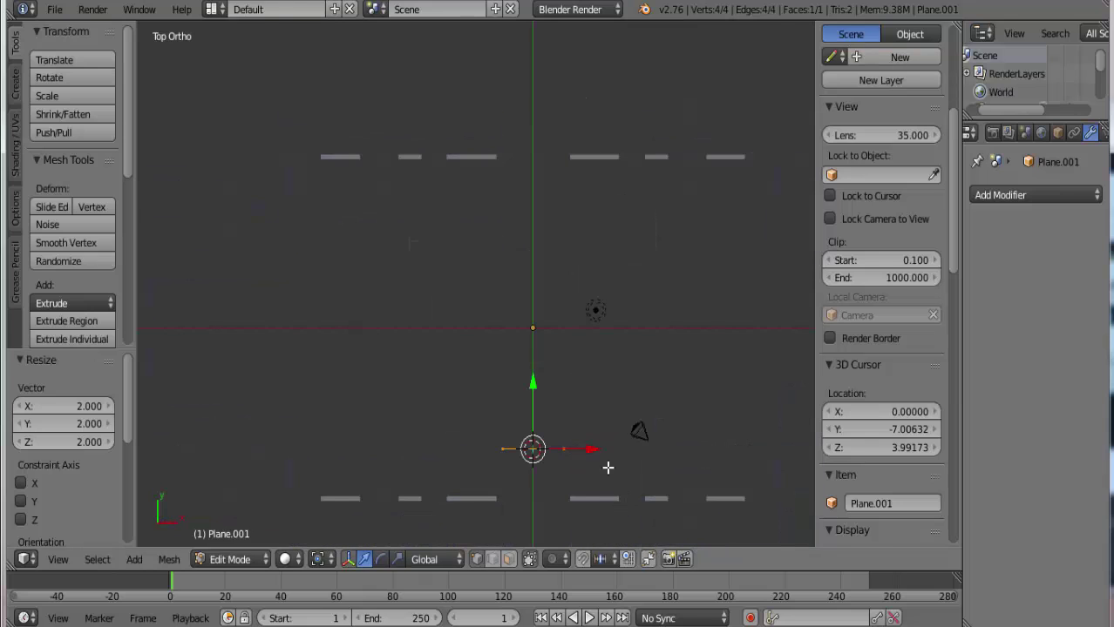
{"action": "middle_click_drag", "start_coordinate": [621, 477], "coordinate": [584, 474]}
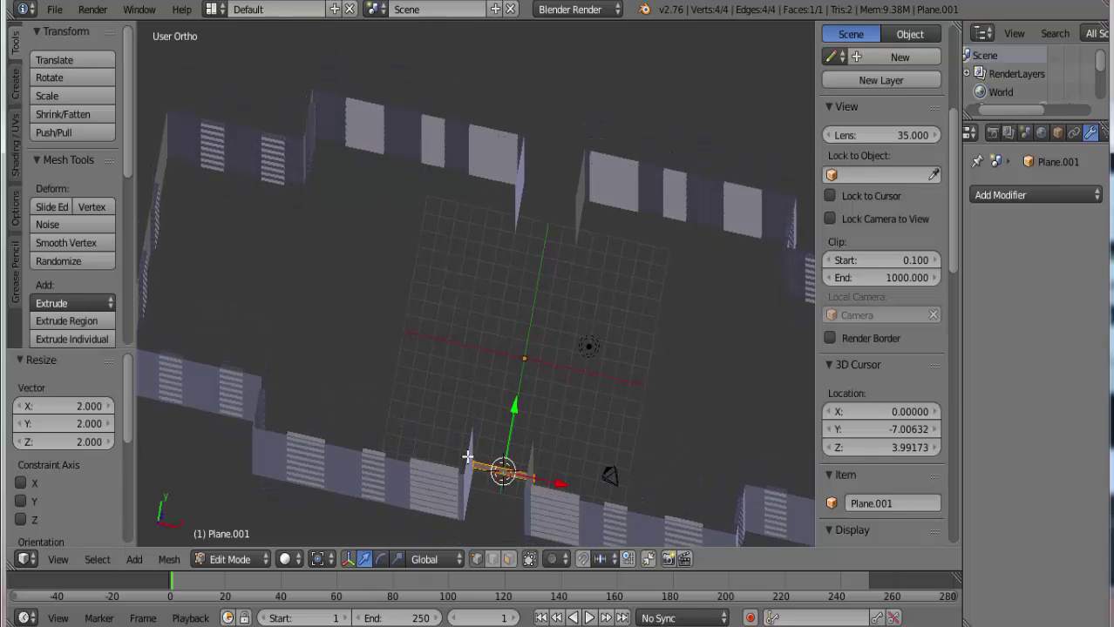
{"action": "key", "text": "KP_7"}
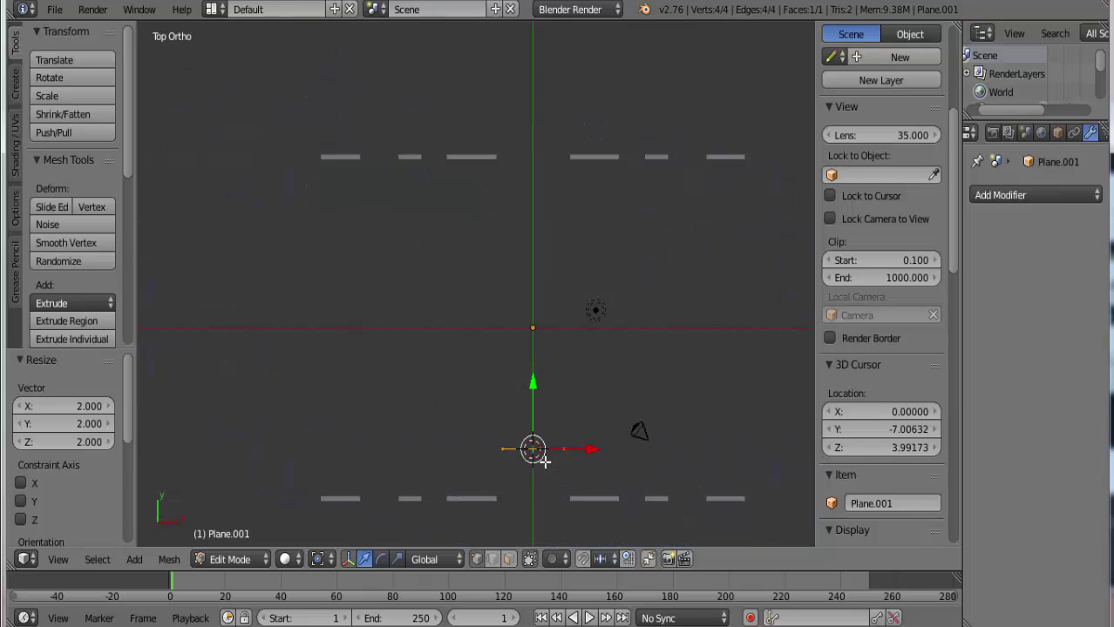
{"action": "mouse_move", "coordinate": [541, 512]}
{"action": "middle_mouse_down"}
{"action": "mouse_move", "coordinate": [373, 481]}
{"action": "mouse_move", "coordinate": [303, 387]}
{"action": "middle_mouse_up"}
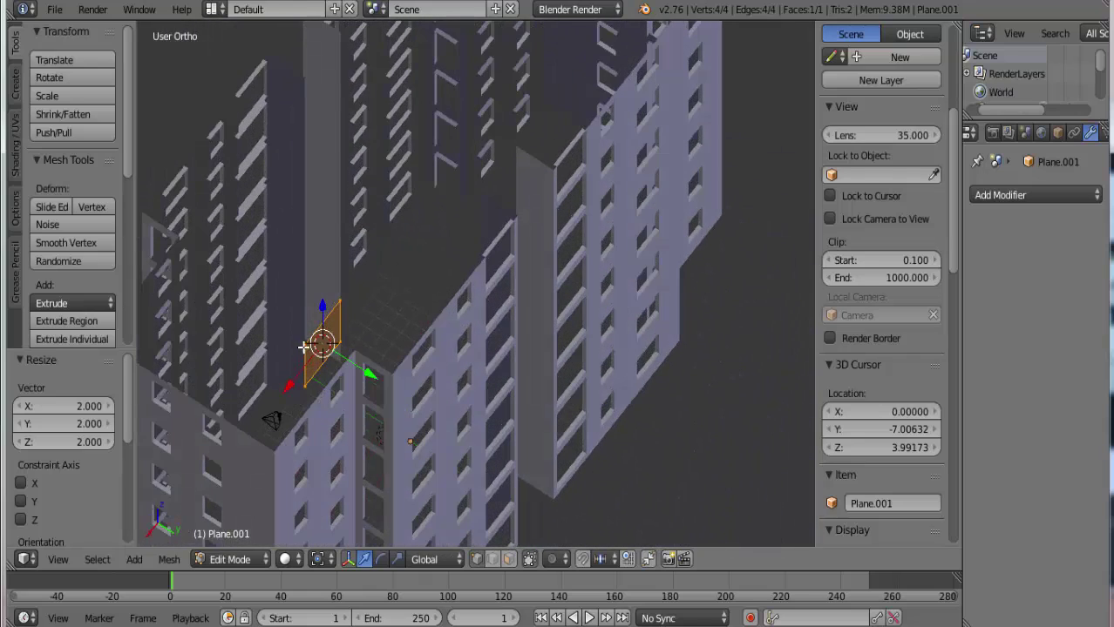
{"action": "key", "text": "KP_1"}
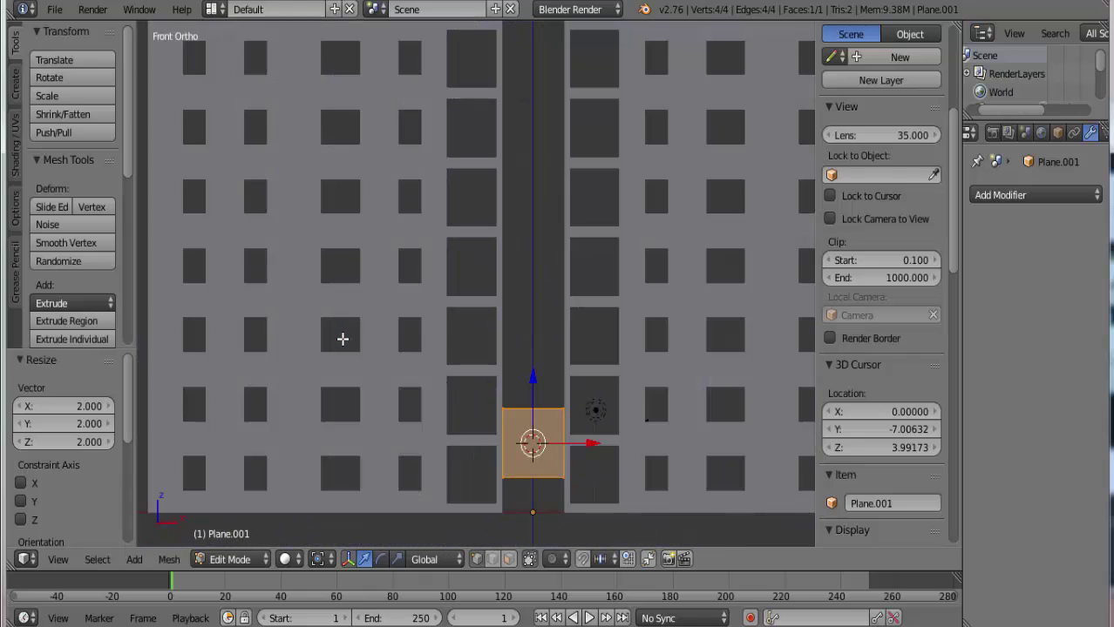
{"action": "scroll", "coordinate": [563, 449], "scroll_direction": "up", "scroll_amount": 2}
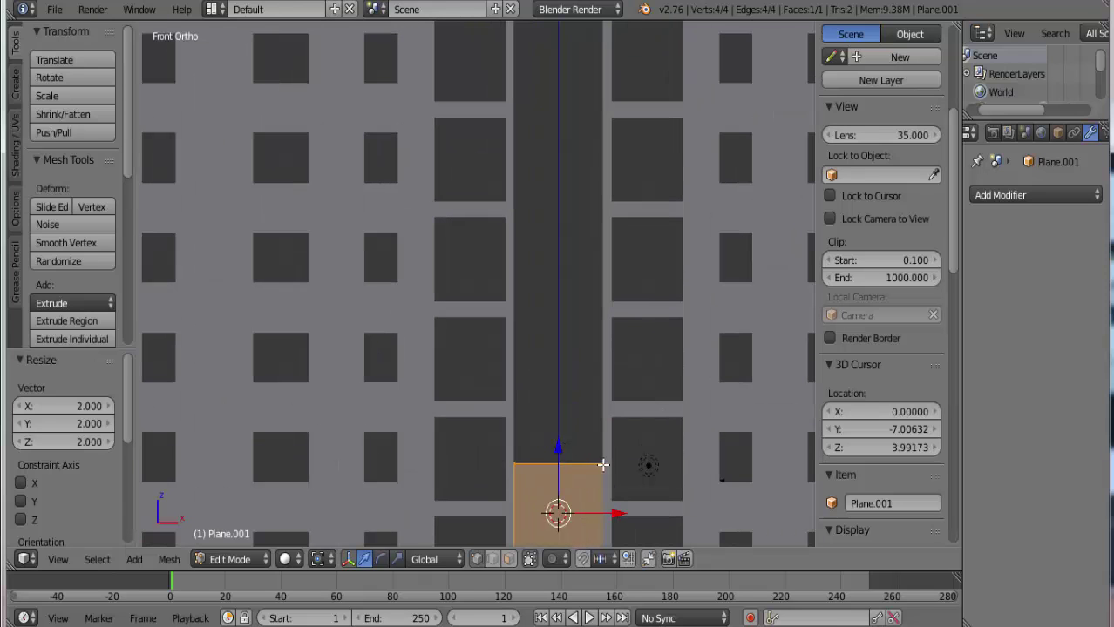
{"action": "middle_click_drag", "start_coordinate": [623, 448], "coordinate": [624, 204], "text": "shift"}
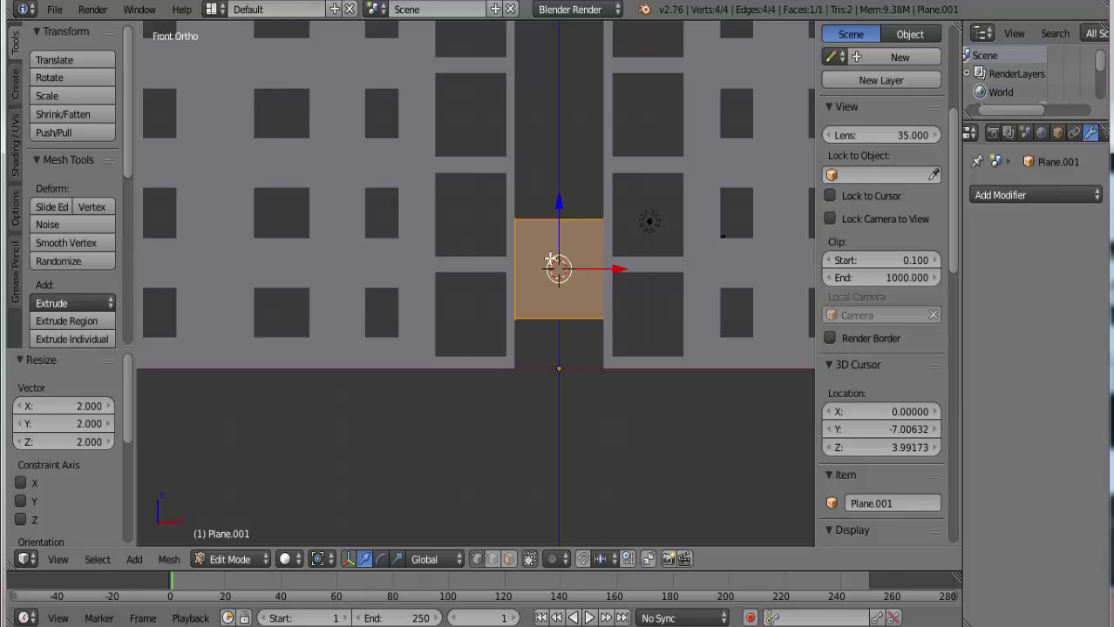
Move the square down 4 units along Z
{"action": "key", "text": "g"}
{"action": "key", "text": "z"}
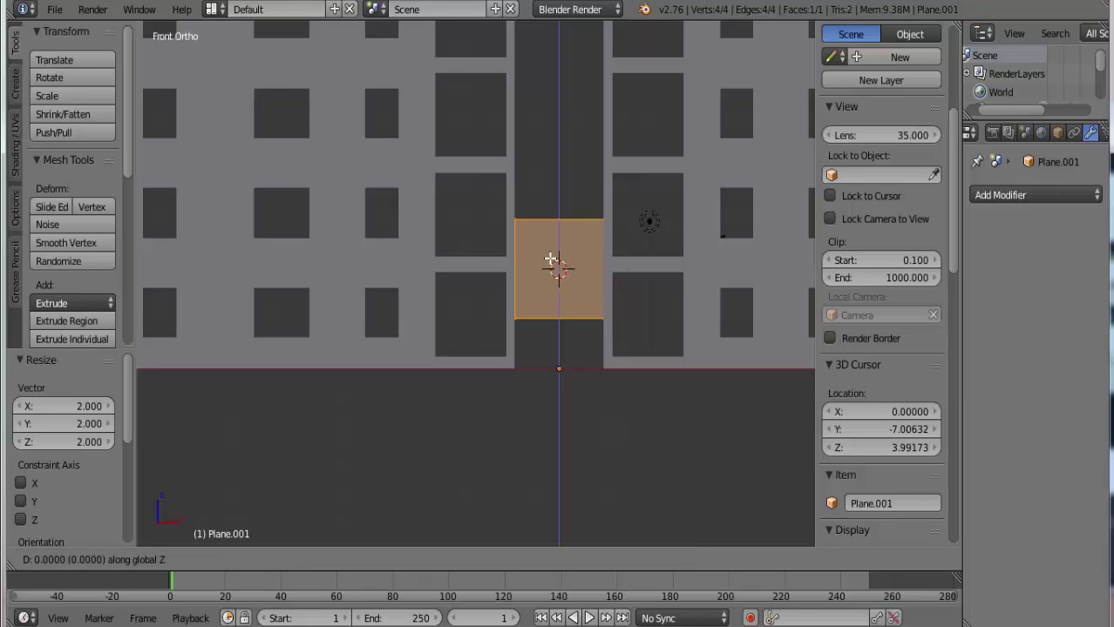
{"action": "key", "text": "Escape"}
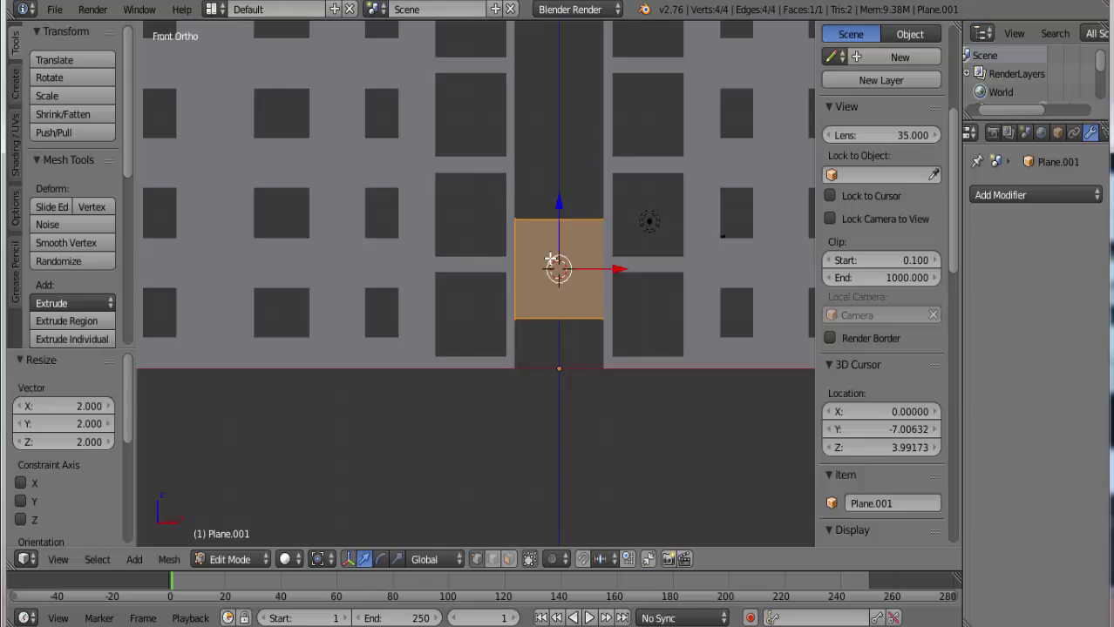
{"action": "key", "text": "g"}
{"action": "type", "text": "z"}
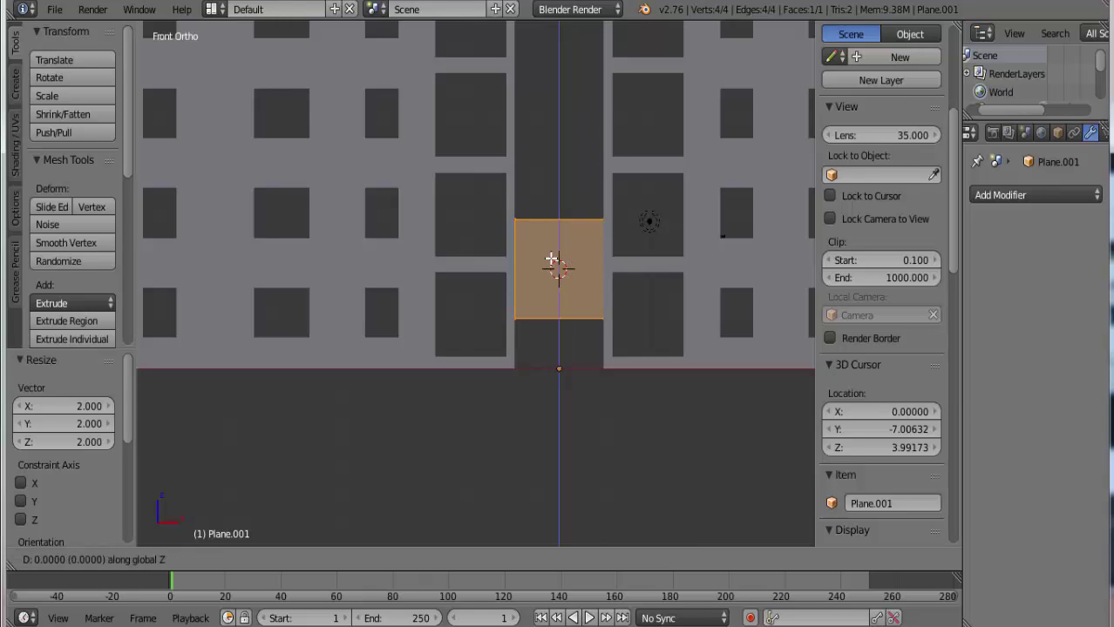
{"action": "type", "text": "-4"}
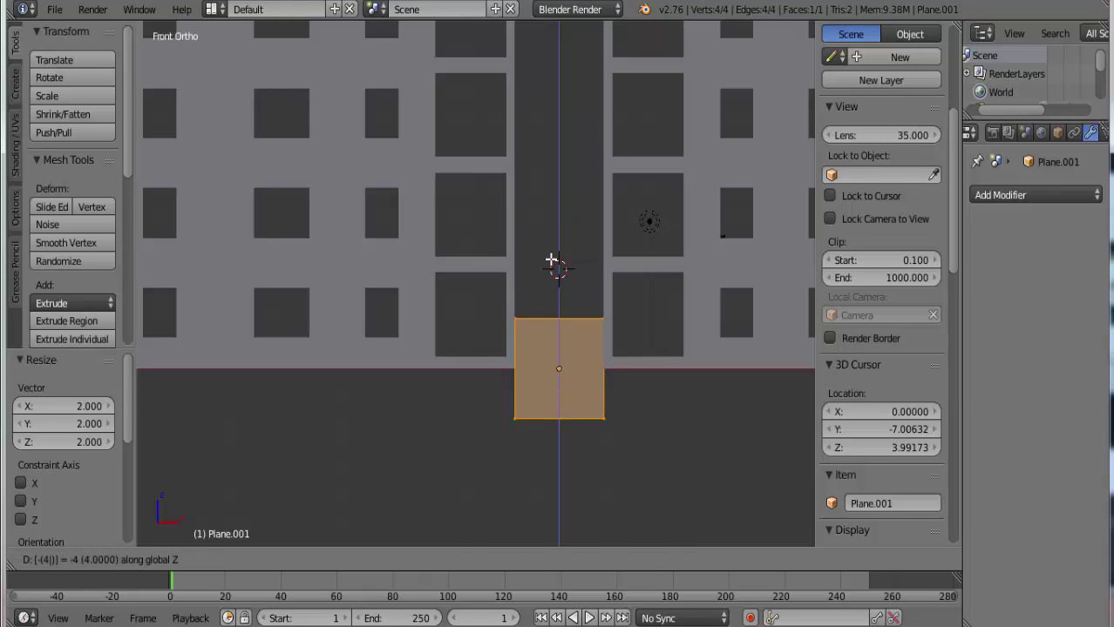
{"action": "key", "text": "Return"}
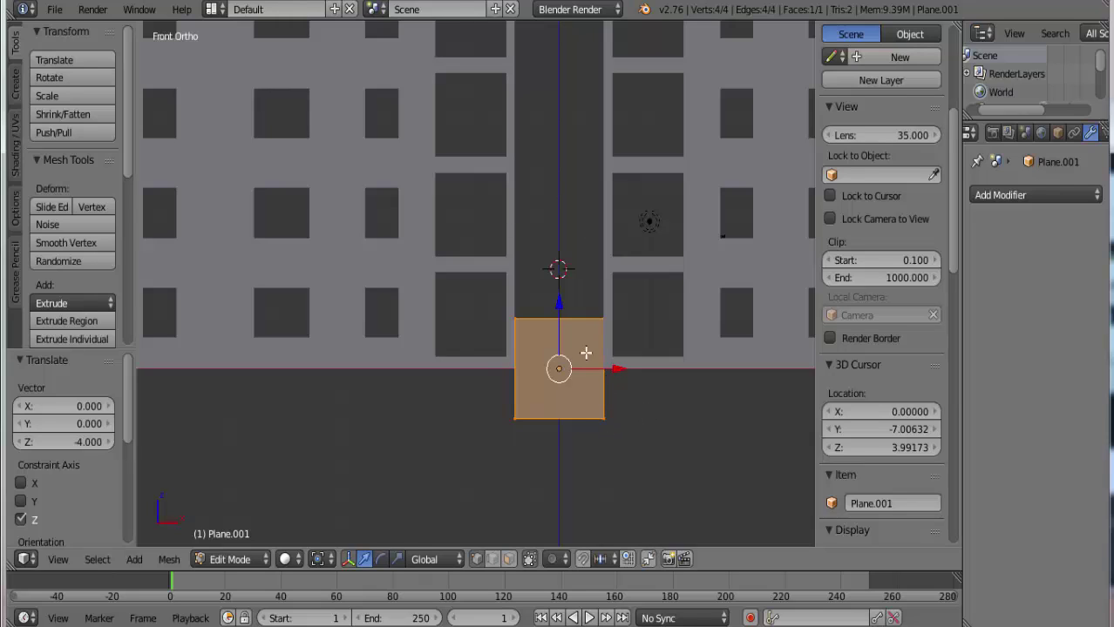
{"action": "scroll", "coordinate": [577, 349], "scroll_direction": "down", "scroll_amount": 6}
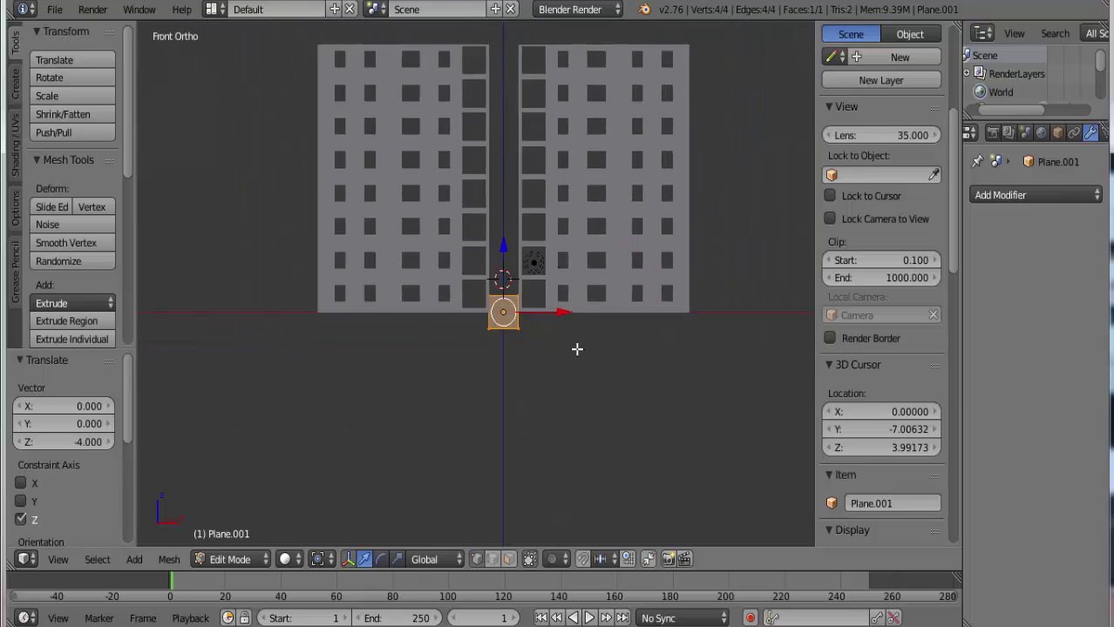
{"action": "scroll", "coordinate": [577, 349], "scroll_direction": "up", "scroll_amount": 3}
{"action": "scroll", "coordinate": [577, 346], "scroll_direction": "down", "scroll_amount": 3}
Select the building and Plane.001 together and raise both 4 units along Z
{"action": "key", "text": "Tab"}
{"action": "right_click", "coordinate": [574, 269]}
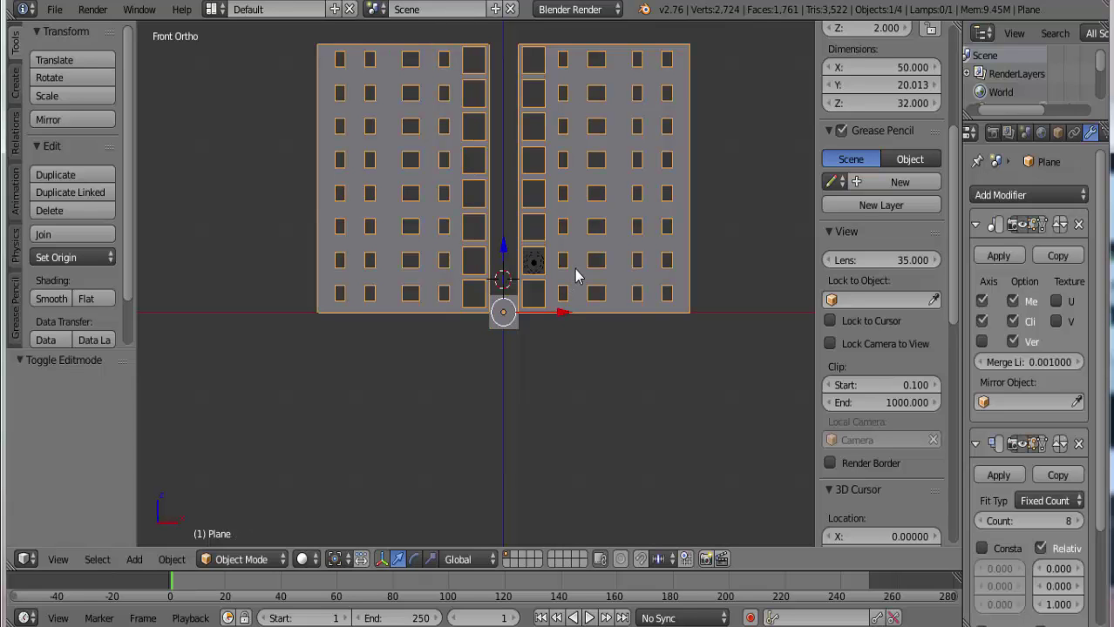
{"action": "right_click", "coordinate": [505, 316], "text": "shift"}
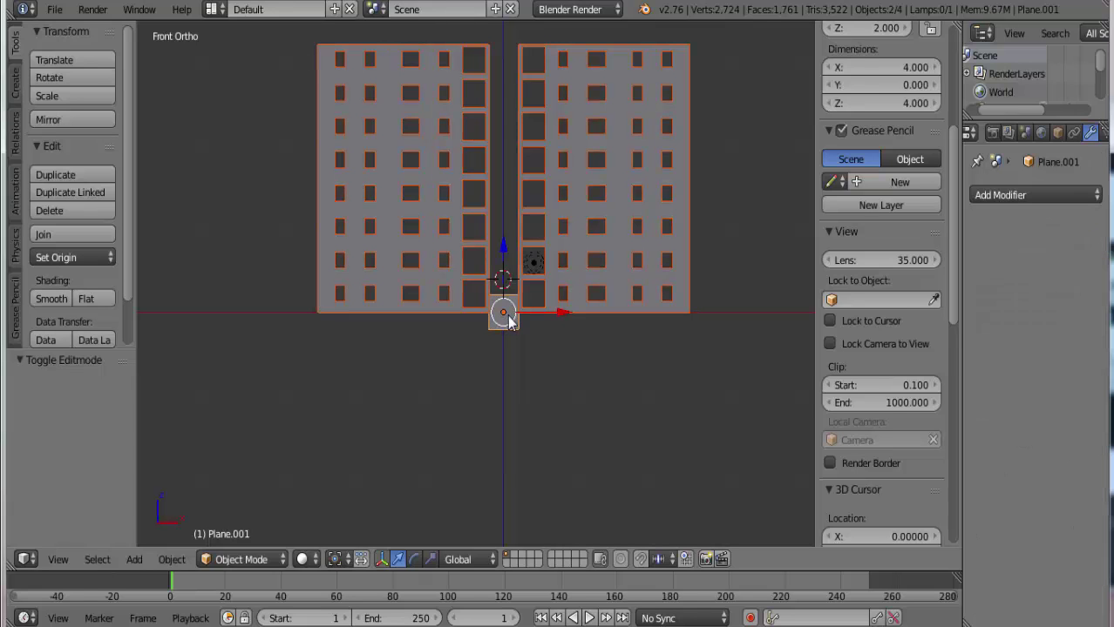
{"action": "scroll", "coordinate": [564, 353], "scroll_direction": "up", "scroll_amount": 2}
{"action": "scroll", "coordinate": [565, 355], "scroll_direction": "down", "scroll_amount": 1}
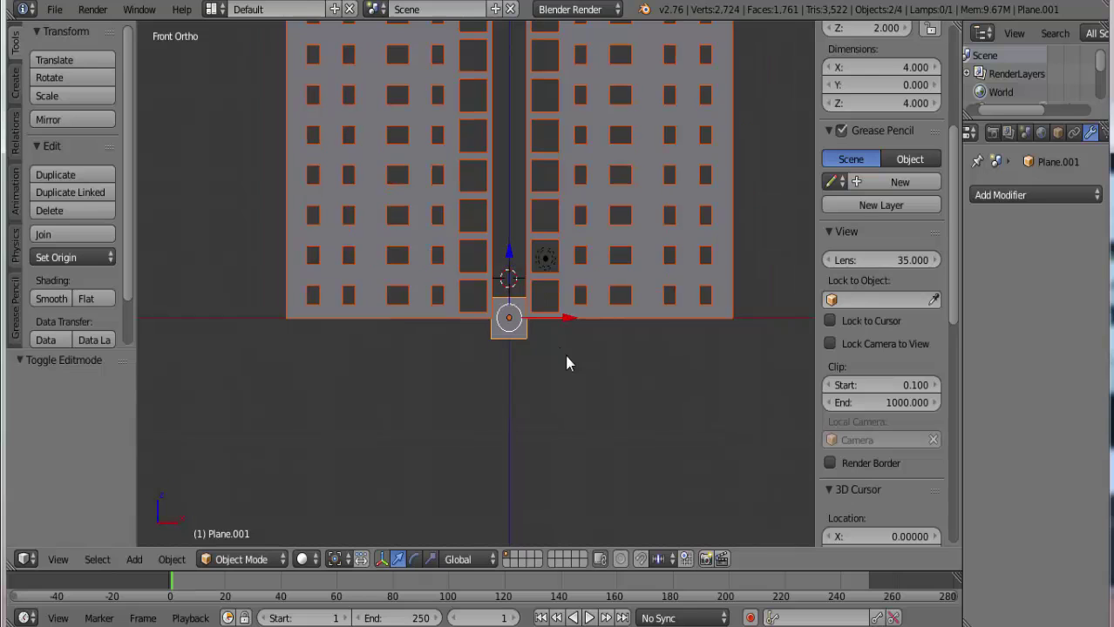
{"action": "key", "text": "g"}
{"action": "key", "text": "z"}
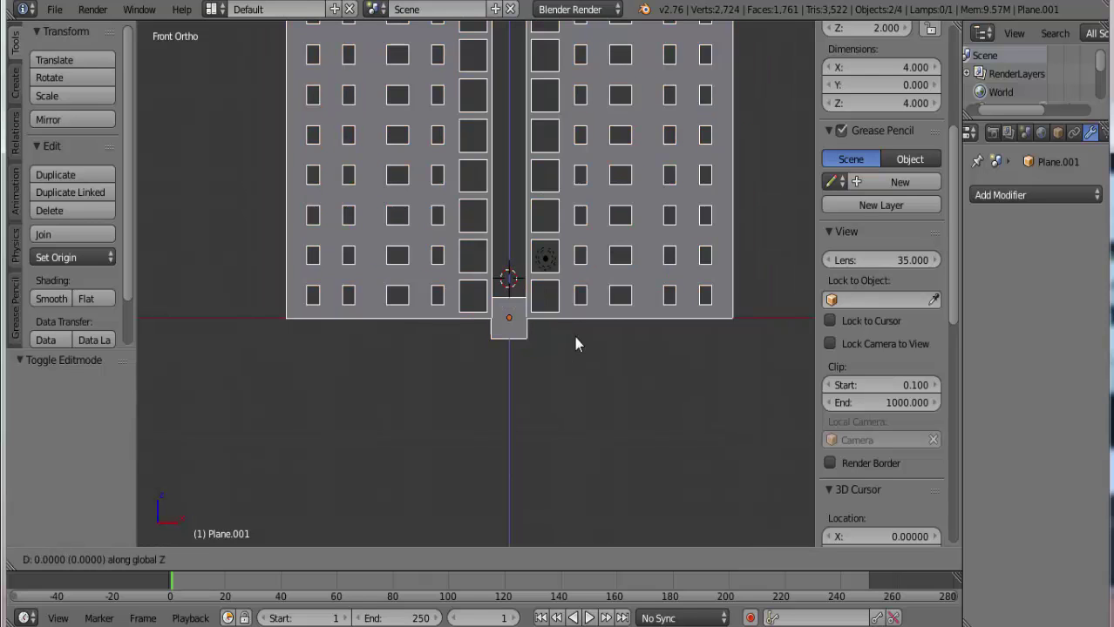
{"action": "key", "text": "4"}
{"action": "key", "text": "Return"}
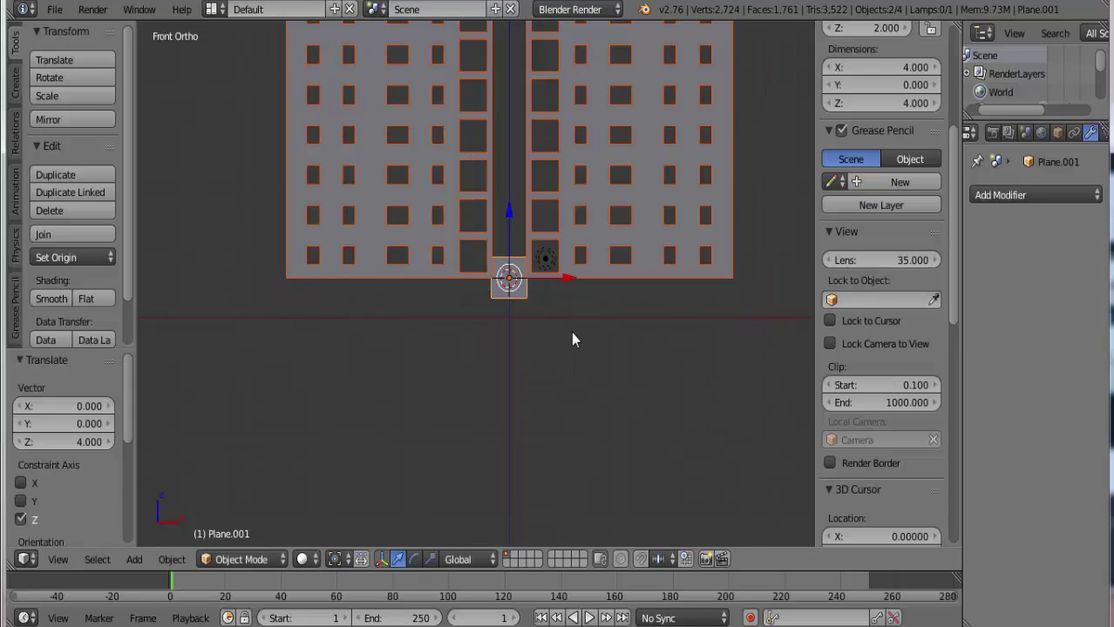
{"action": "scroll", "coordinate": [571, 333], "scroll_direction": "up", "scroll_amount": 4}
{"action": "scroll", "coordinate": [559, 332], "scroll_direction": "up", "scroll_amount": 2}
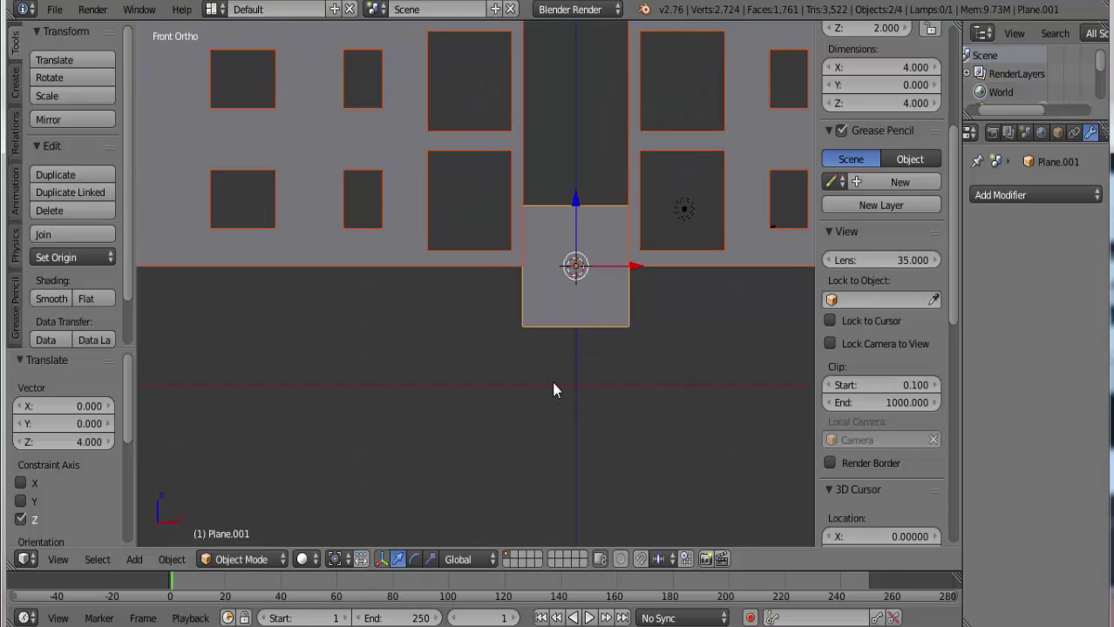
{"action": "scroll", "coordinate": [624, 294], "scroll_direction": "down", "scroll_amount": 5}
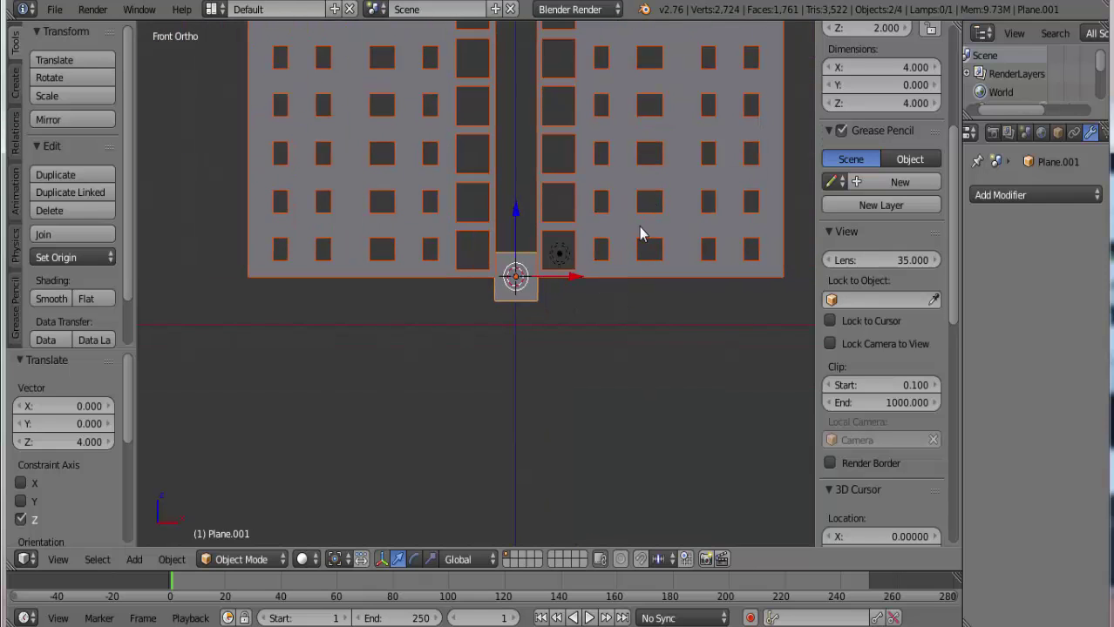
{"action": "scroll", "coordinate": [610, 340], "scroll_direction": "up", "scroll_amount": 3, "text": "shift"}
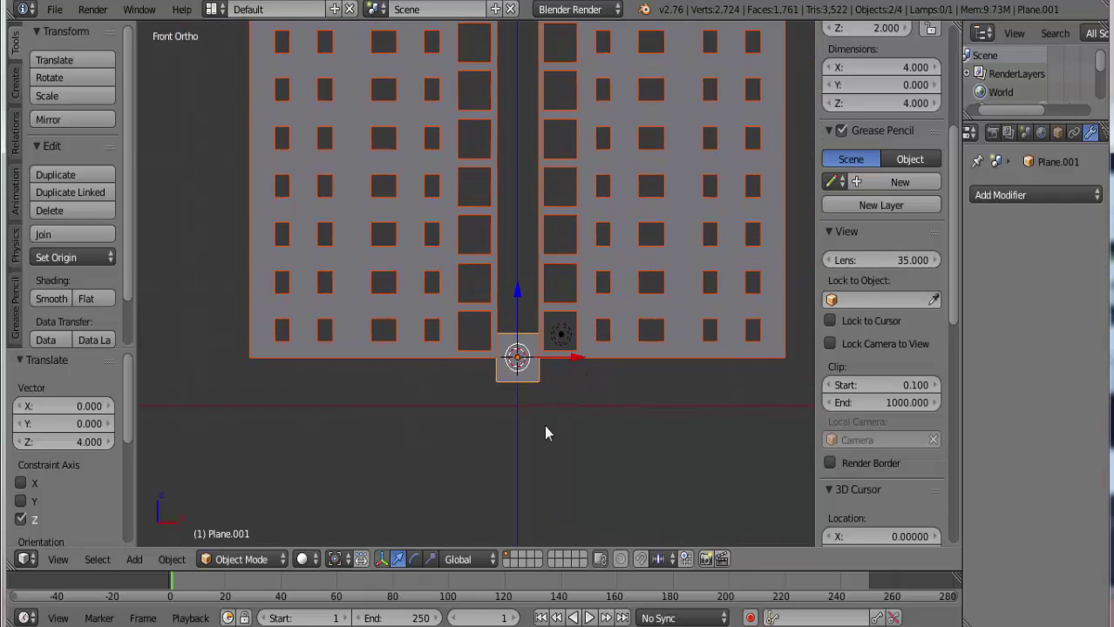
{"action": "scroll", "coordinate": [605, 296], "scroll_direction": "up", "scroll_amount": 2, "text": "shift"}
{"action": "scroll", "coordinate": [614, 363], "scroll_direction": "up", "scroll_amount": 2, "text": "shift"}
{"action": "scroll", "coordinate": [576, 393], "scroll_direction": "up", "scroll_amount": 3}
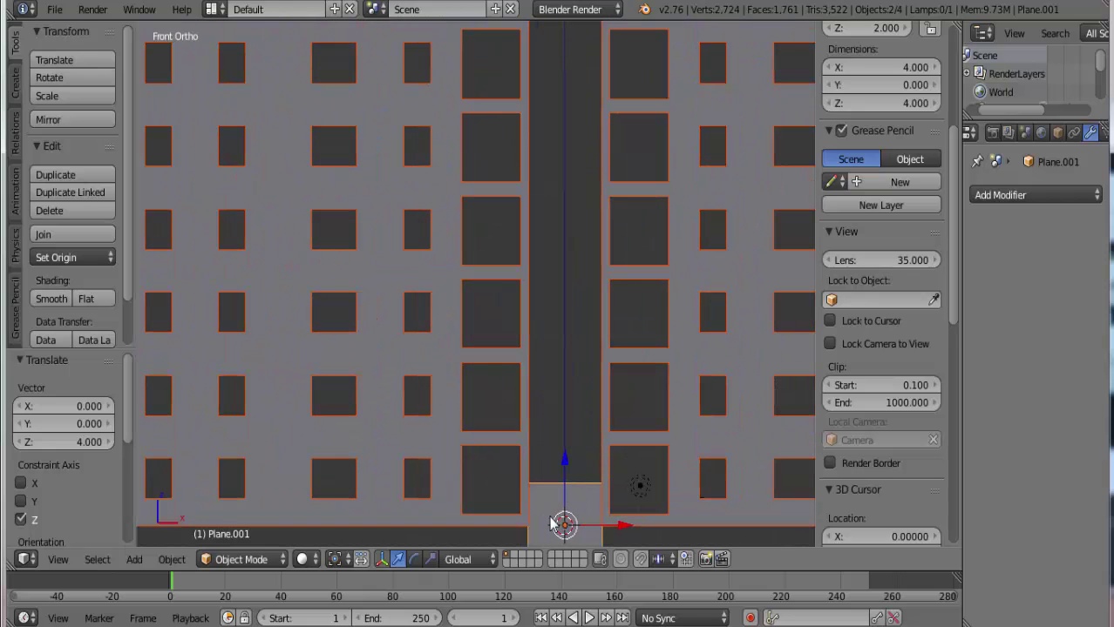
Add an Array modifier to the plane with relative offset X 0 and Z 1
{"action": "left_click", "coordinate": [1047, 194]}
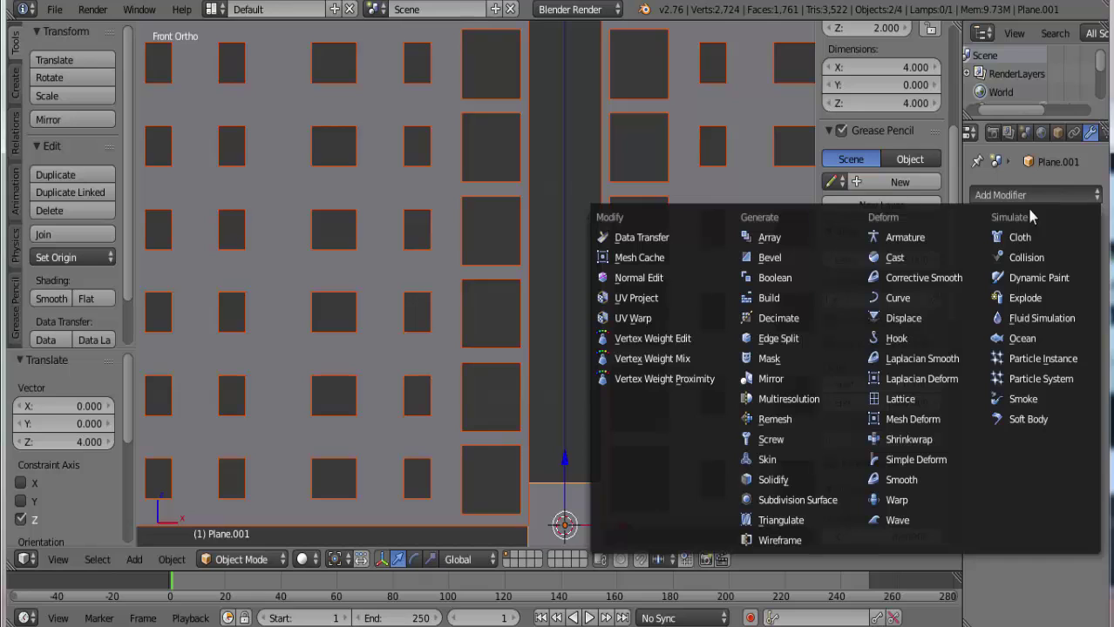
{"action": "left_click", "coordinate": [787, 235]}
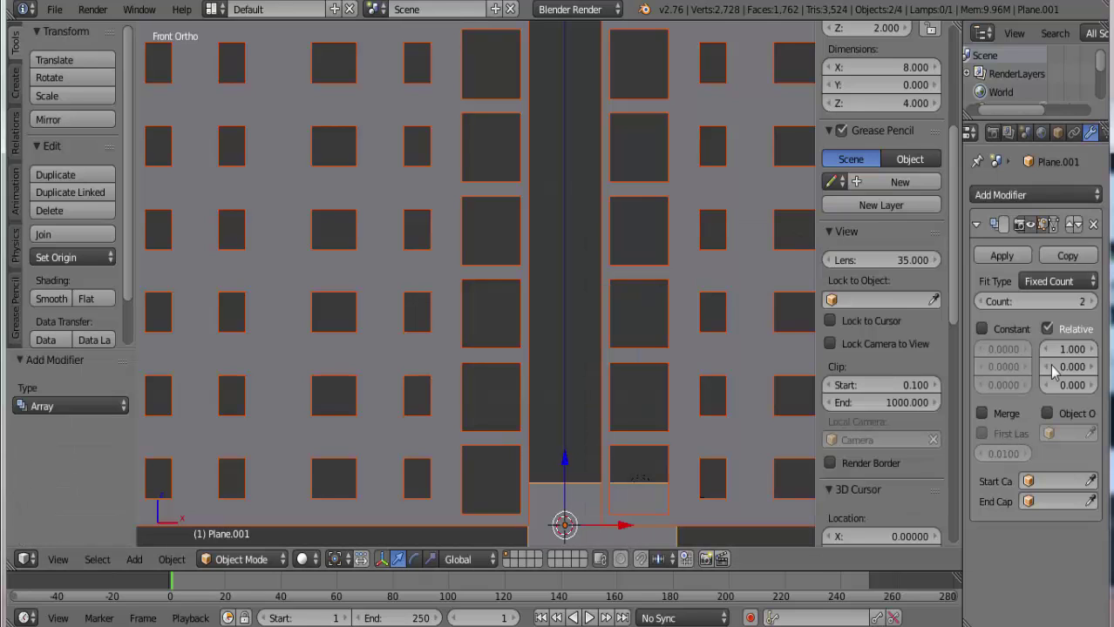
{"action": "left_click", "coordinate": [1078, 349]}
{"action": "type", "text": "0"}
{"action": "key", "text": "Return"}
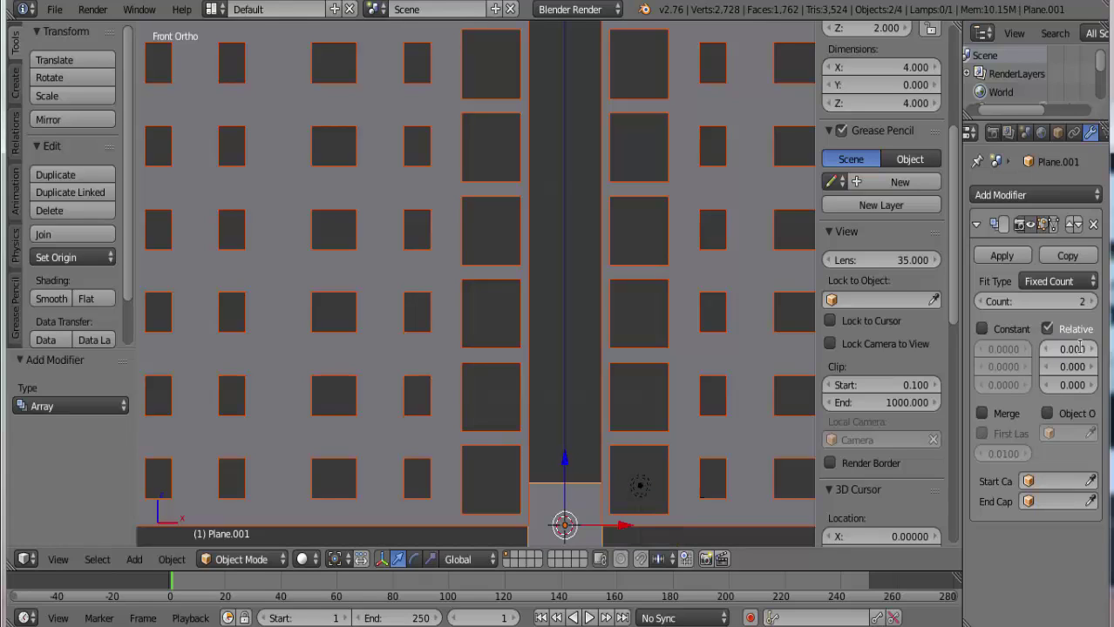
{"action": "left_click", "coordinate": [1071, 385]}
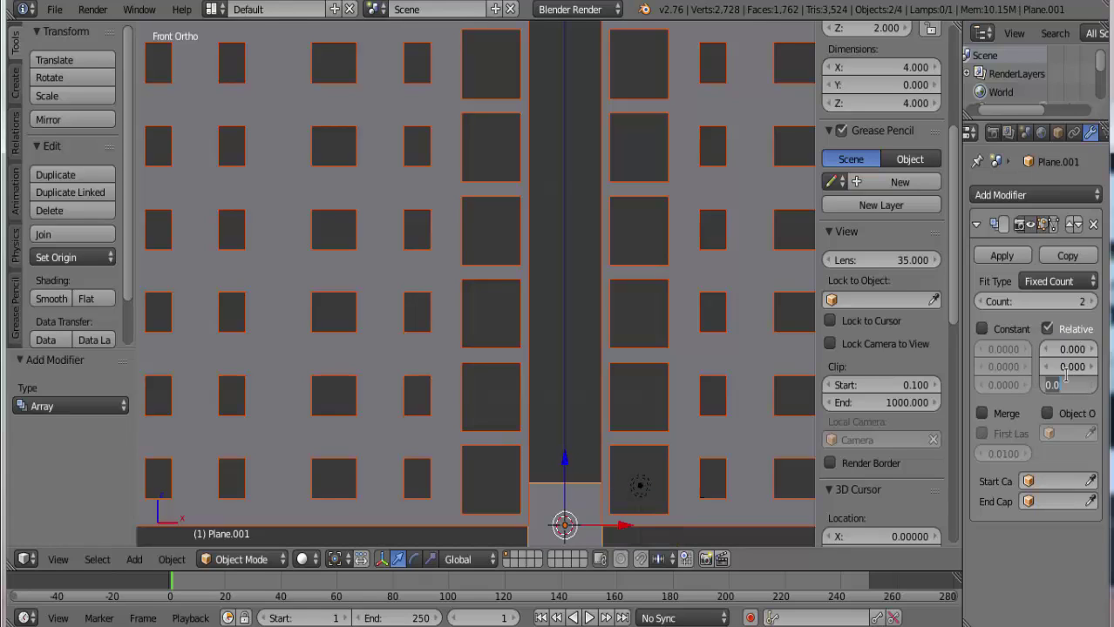
{"action": "type", "text": "1"}
{"action": "key", "text": "Return"}
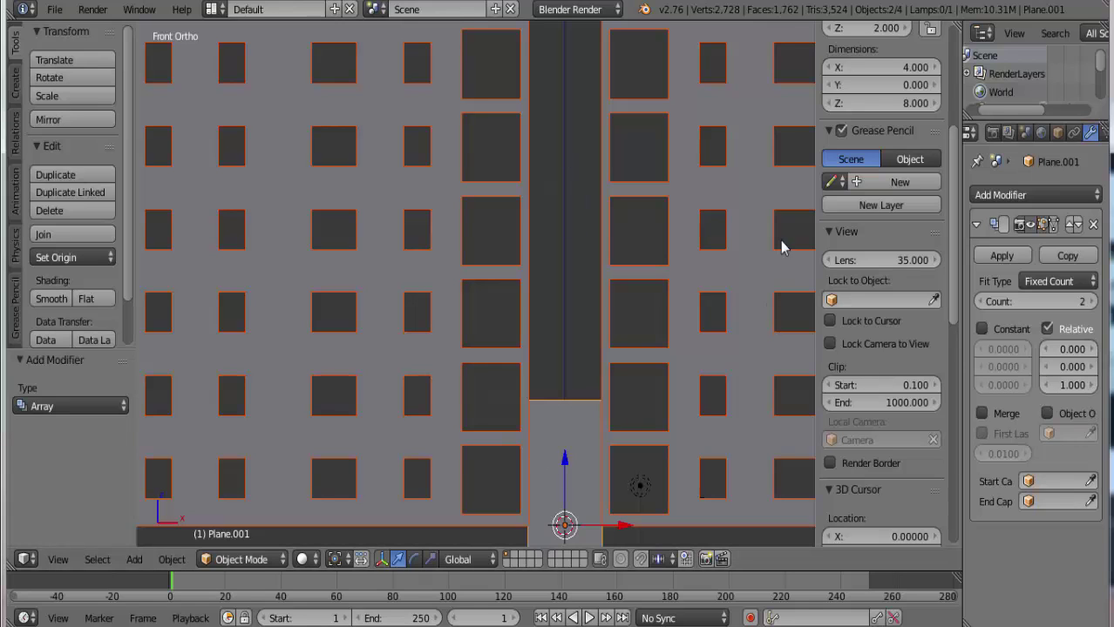
Raise the array count to 9 so the copies stack up the gap
{"action": "scroll", "coordinate": [630, 239], "scroll_direction": "down", "scroll_amount": 2}
{"action": "scroll", "coordinate": [630, 239], "scroll_direction": "down", "scroll_amount": 1}
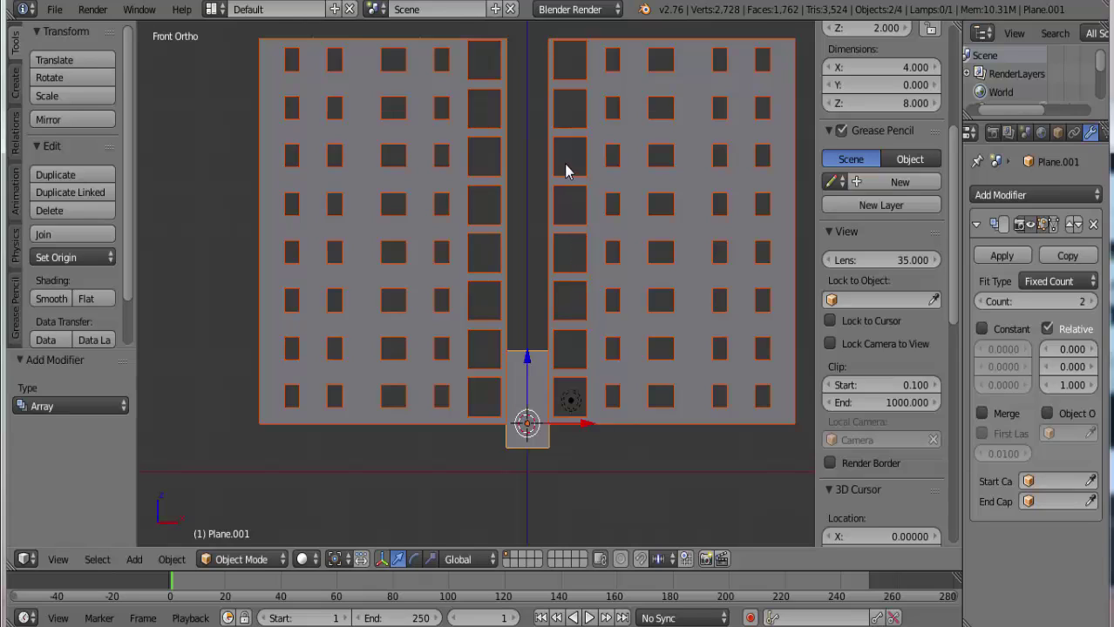
{"action": "left_click", "coordinate": [1092, 301]}
{"action": "left_click", "coordinate": [1092, 301]}
{"action": "left_click", "coordinate": [1092, 302]}
{"action": "left_click", "coordinate": [1092, 301]}
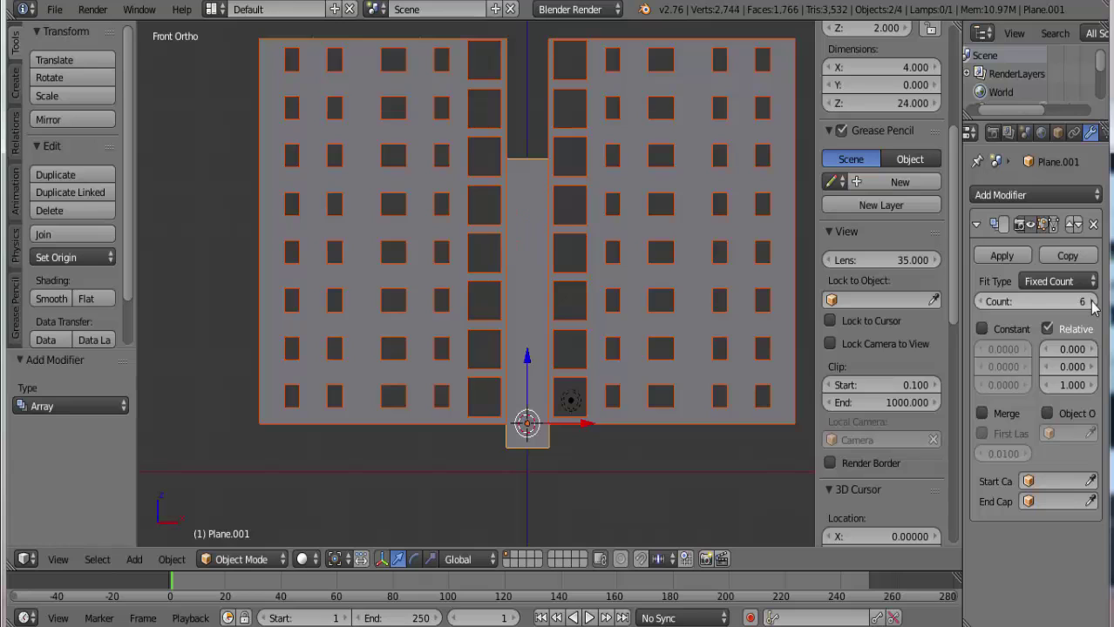
{"action": "left_click", "coordinate": [1092, 302]}
{"action": "left_click", "coordinate": [1092, 301]}
{"action": "left_click", "coordinate": [1092, 302]}
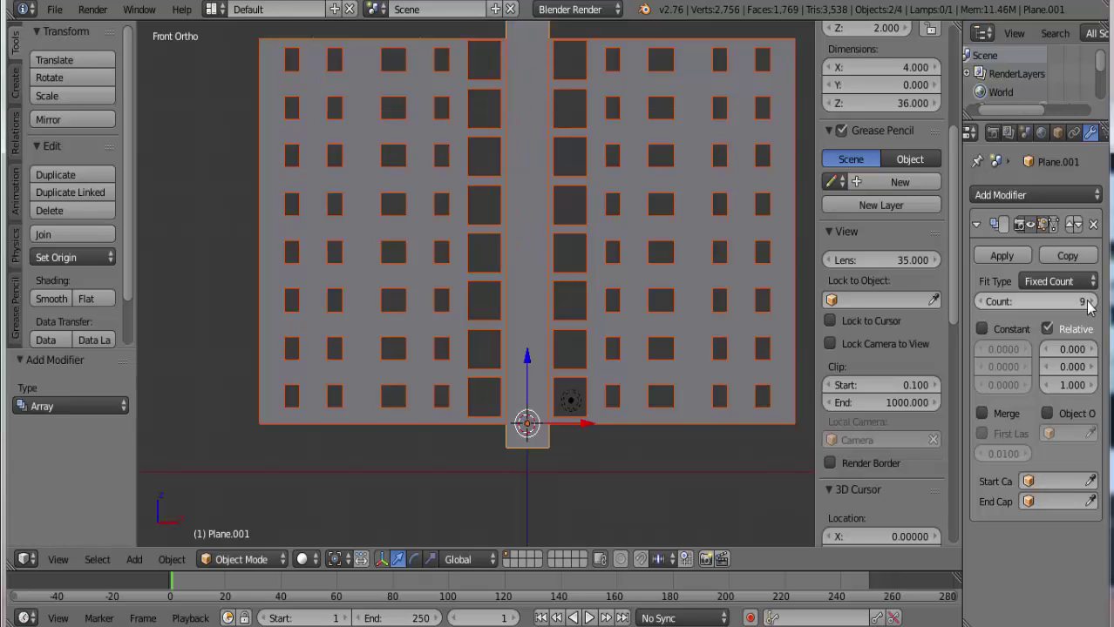
{"action": "middle_click_drag", "start_coordinate": [708, 234], "coordinate": [705, 276], "text": "shift"}
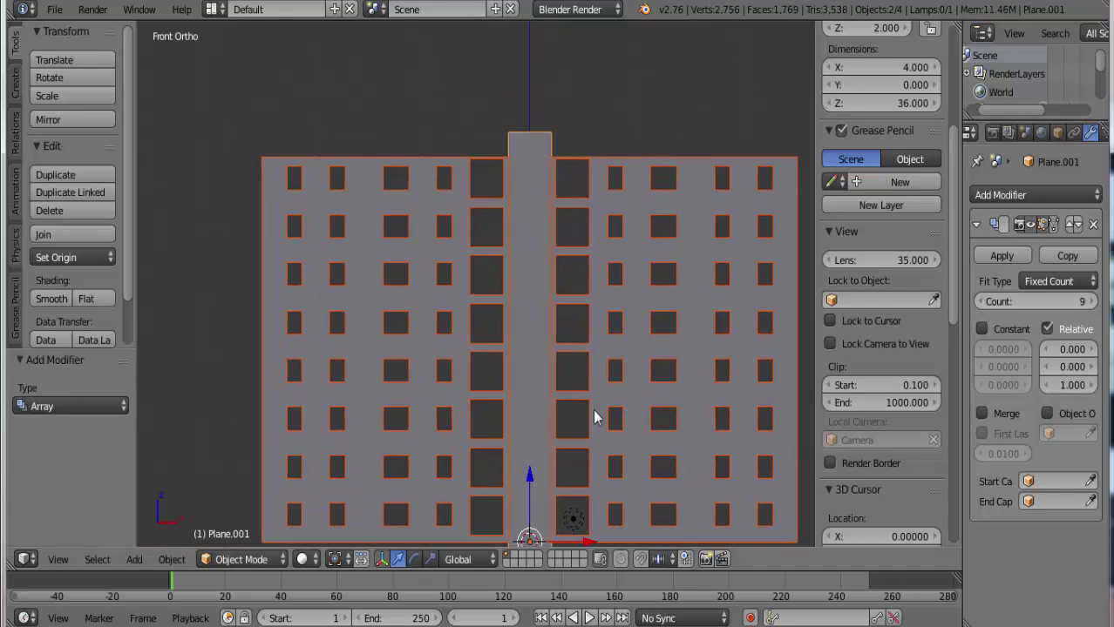
{"action": "mouse_move", "coordinate": [598, 418]}
{"action": "middle_mouse_down", "text": "shift"}
{"action": "mouse_move", "coordinate": [558, 314]}
{"action": "mouse_move", "coordinate": [564, 322]}
{"action": "mouse_move", "coordinate": [571, 284]}
{"action": "middle_mouse_up", "text": "shift"}
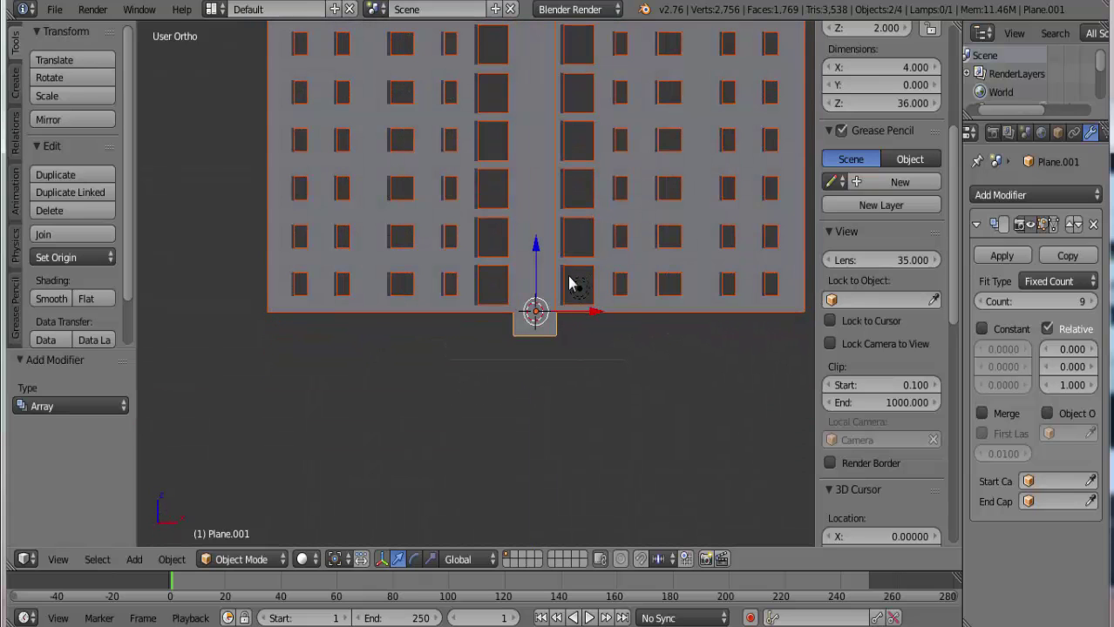
{"action": "key", "text": "KP_1"}
In Edit Mode, delete the plane's face, keeping only its edges
{"action": "scroll", "coordinate": [562, 331], "scroll_direction": "up", "scroll_amount": 4}
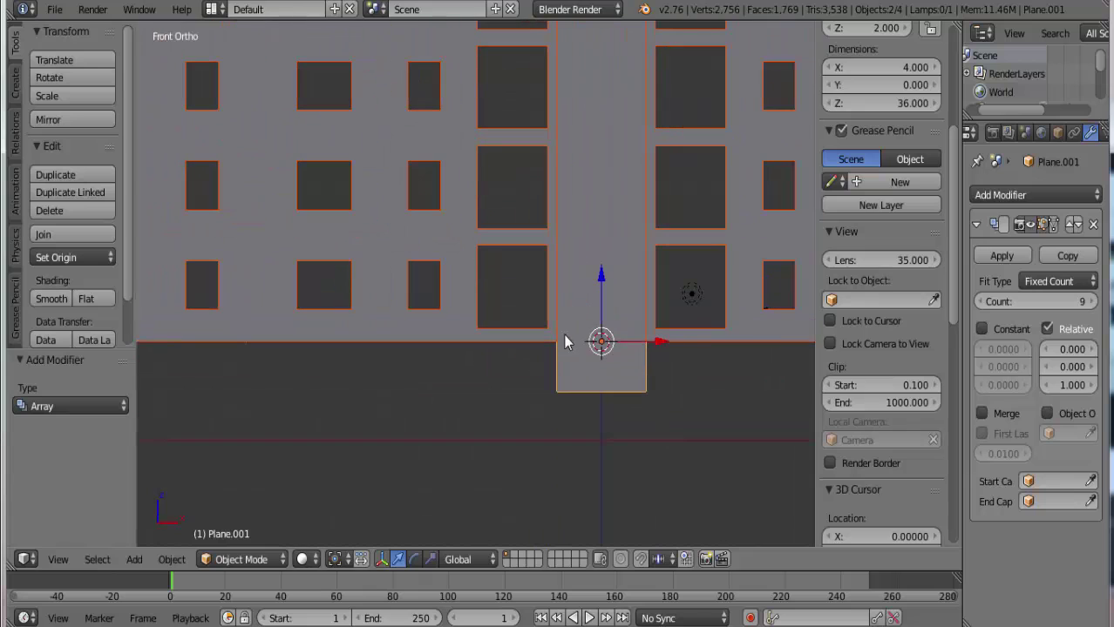
{"action": "key", "text": "Tab"}
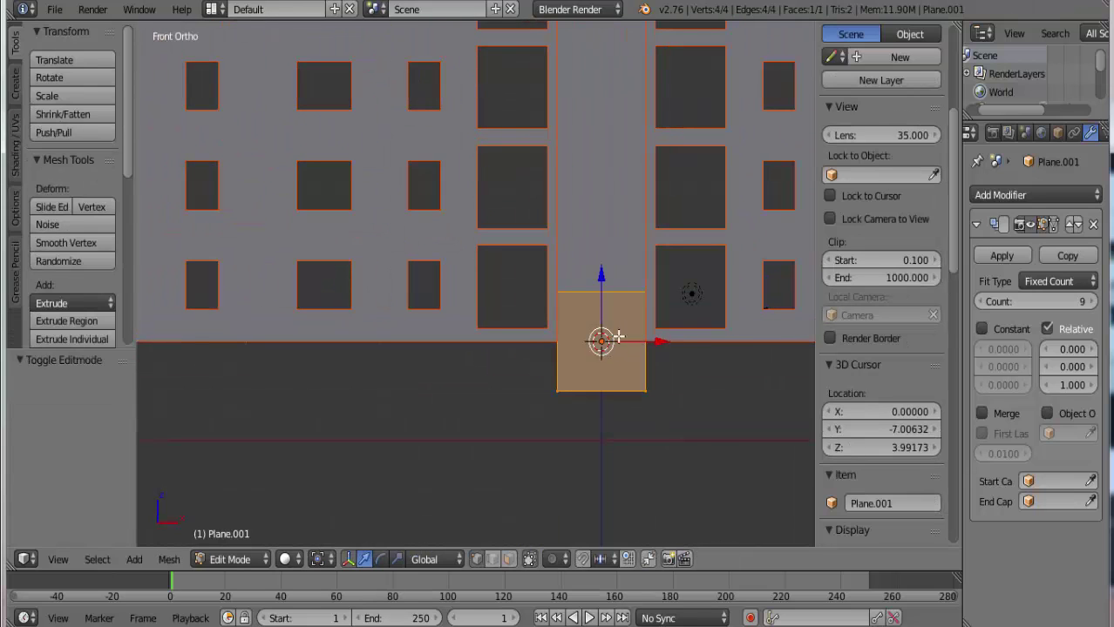
{"action": "key", "text": "z"}
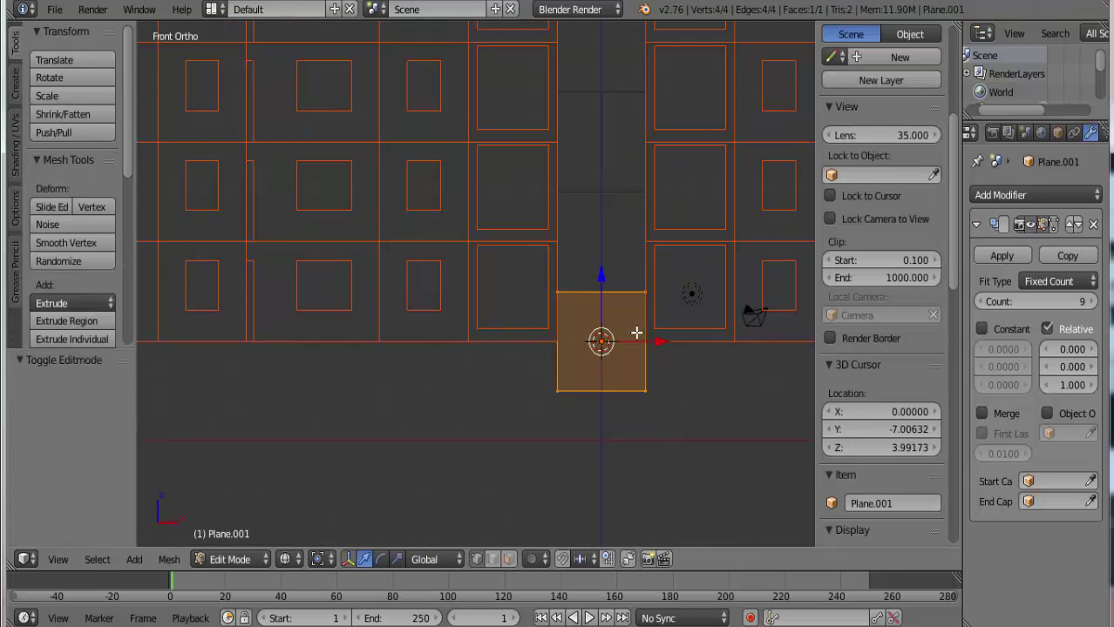
{"action": "key", "text": "z"}
{"action": "key", "text": "x"}
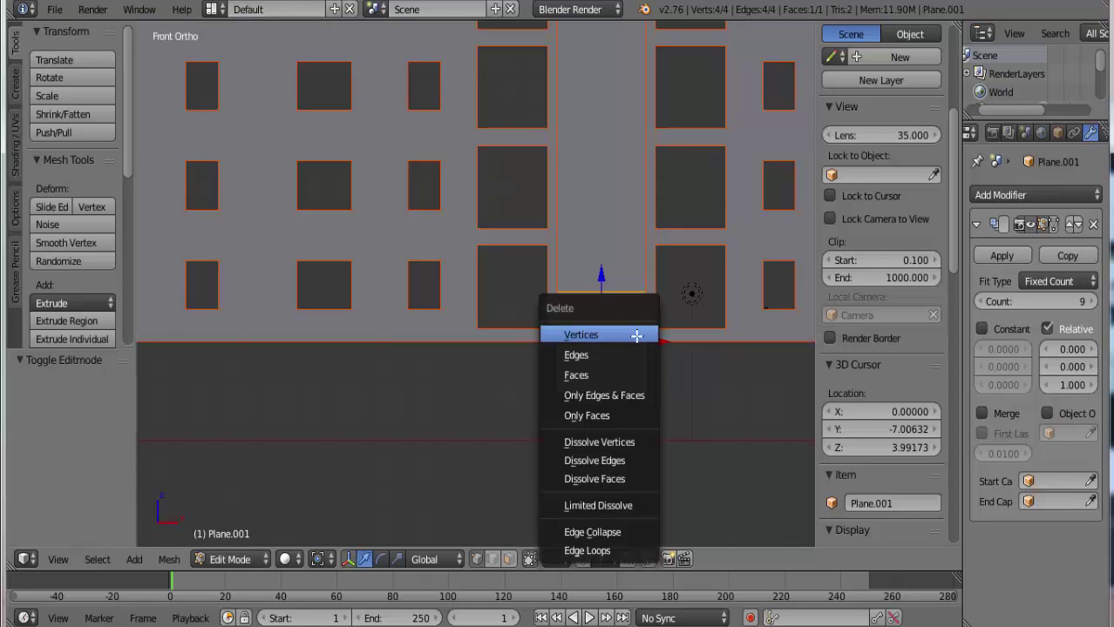
{"action": "left_click", "coordinate": [615, 416]}
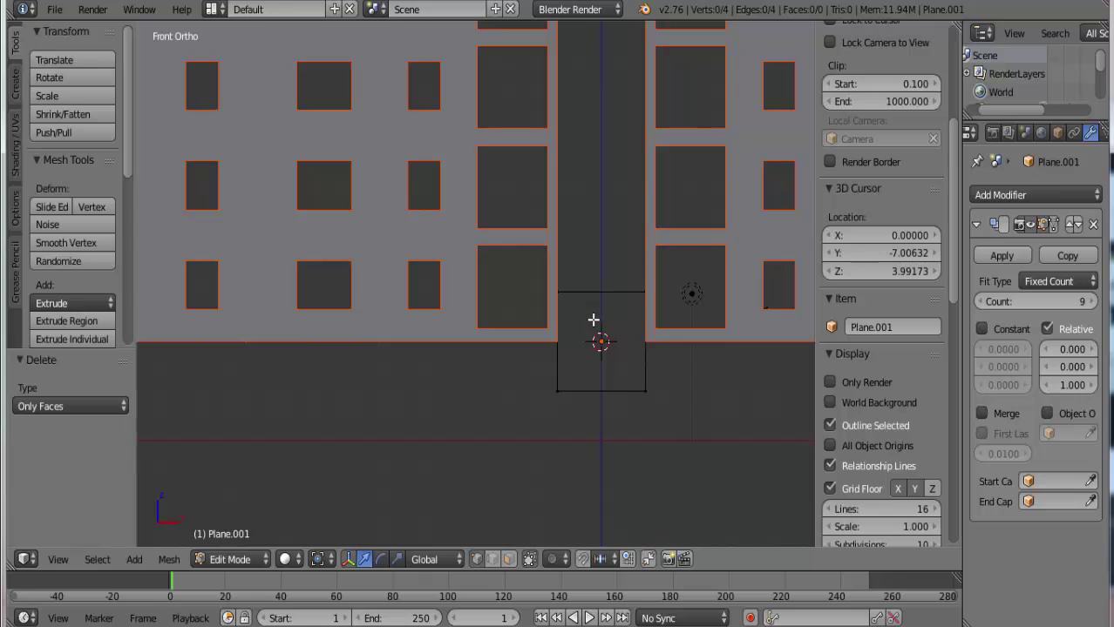
Extrude all the edges inward and scale them to 0.5
{"action": "key", "text": "a"}
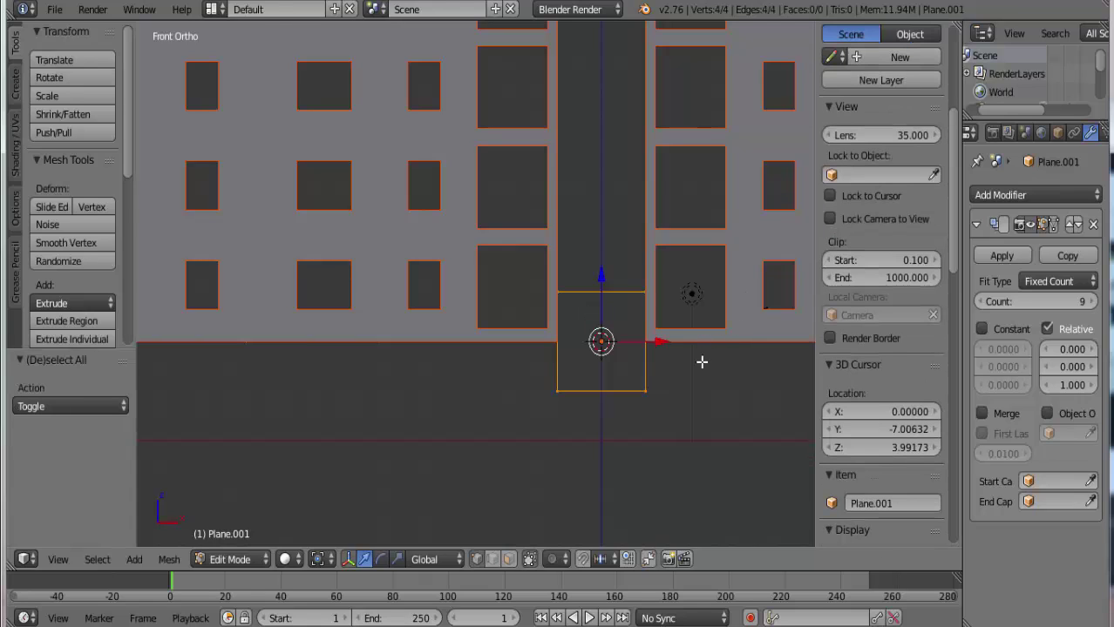
{"action": "key", "text": "e"}
{"action": "key", "text": "s"}
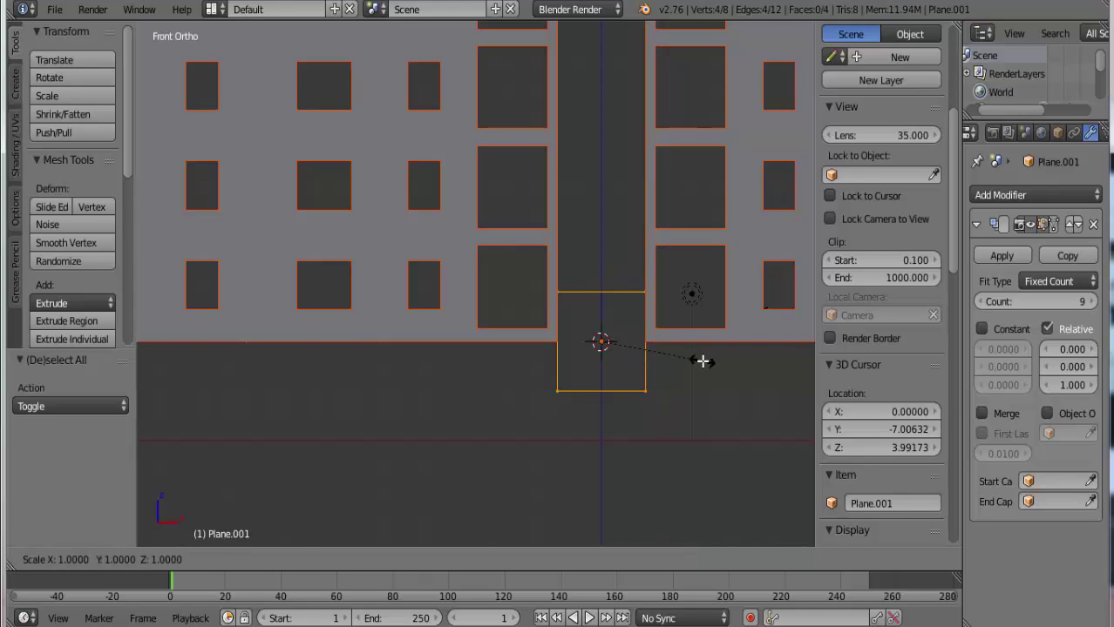
{"action": "key", "text": "BackSpace"}
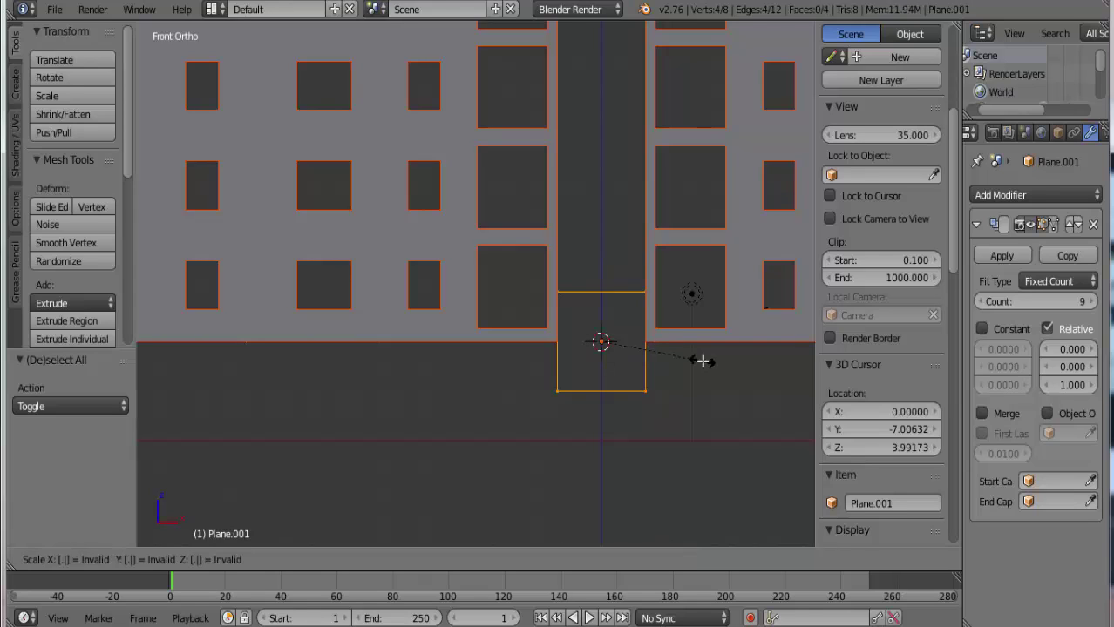
{"action": "type", "text": ".5"}
{"action": "key", "text": "Return"}
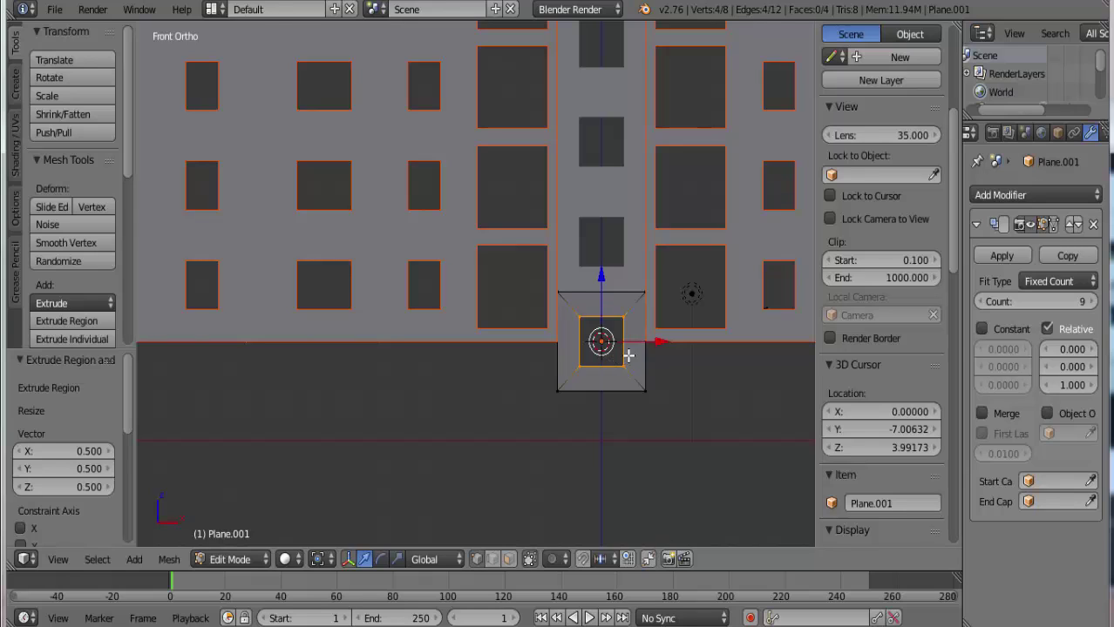
Narrow the inner opening to 0.88 in X, raise it 0.221, and enlarge it by 1.154
{"action": "key", "text": "s"}
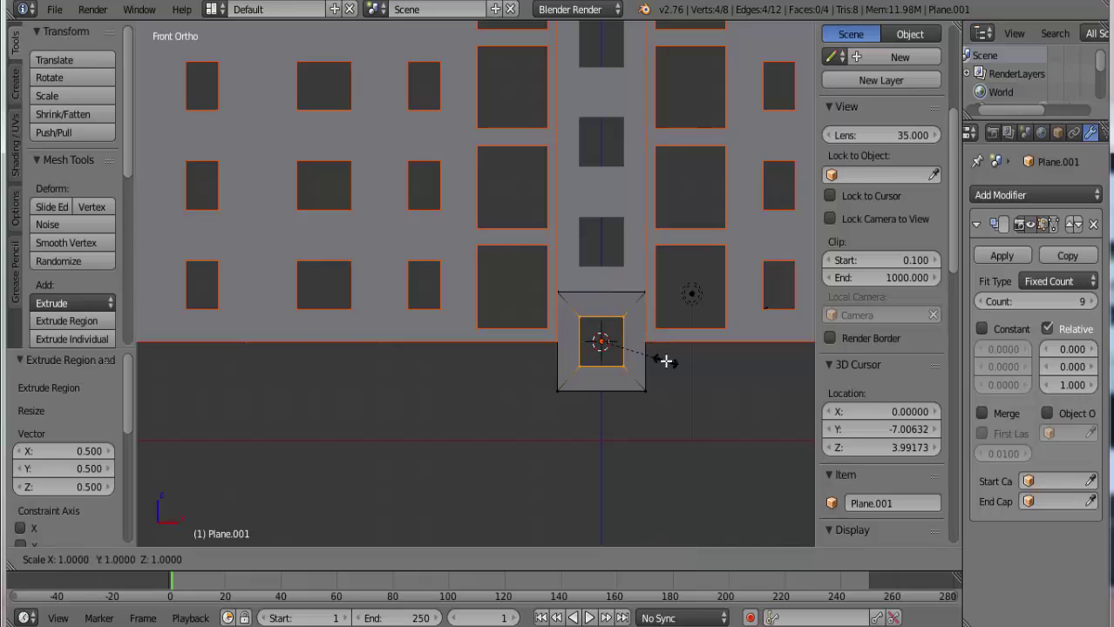
{"action": "key", "text": "x"}
{"action": "left_click", "coordinate": [658, 358]}
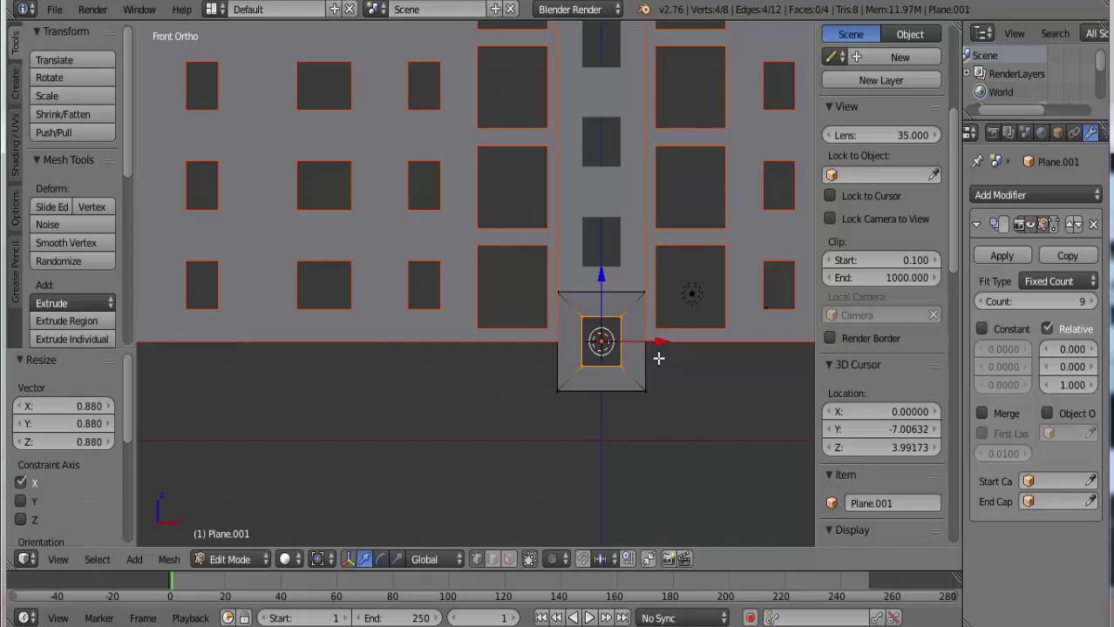
{"action": "key", "text": "g"}
{"action": "key", "text": "z"}
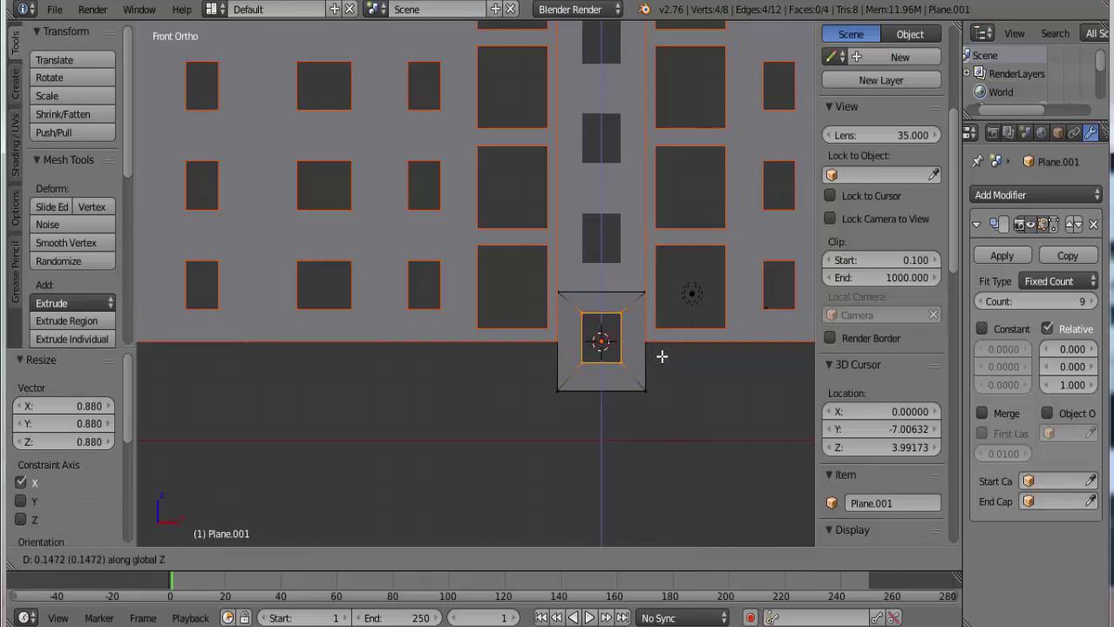
{"action": "left_click", "coordinate": [663, 354]}
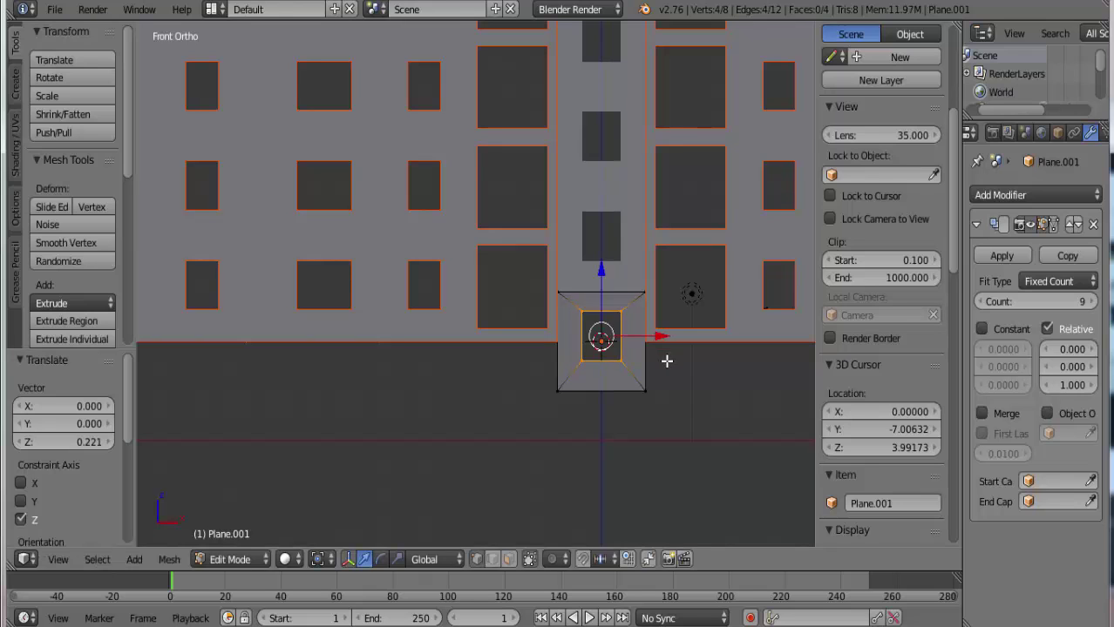
{"action": "key", "text": "s"}
{"action": "left_click", "coordinate": [671, 373]}
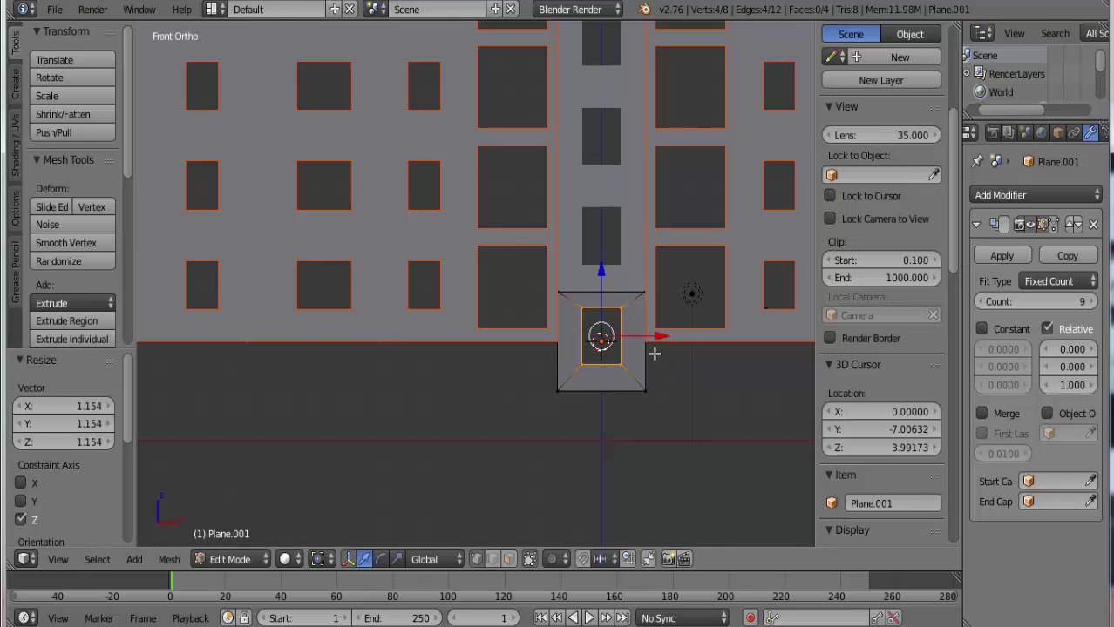
{"action": "scroll", "coordinate": [655, 354], "scroll_direction": "down", "scroll_amount": 3}
{"action": "scroll", "coordinate": [651, 354], "scroll_direction": "down", "scroll_amount": 2}
{"action": "scroll", "coordinate": [646, 354], "scroll_direction": "up", "scroll_amount": 2}
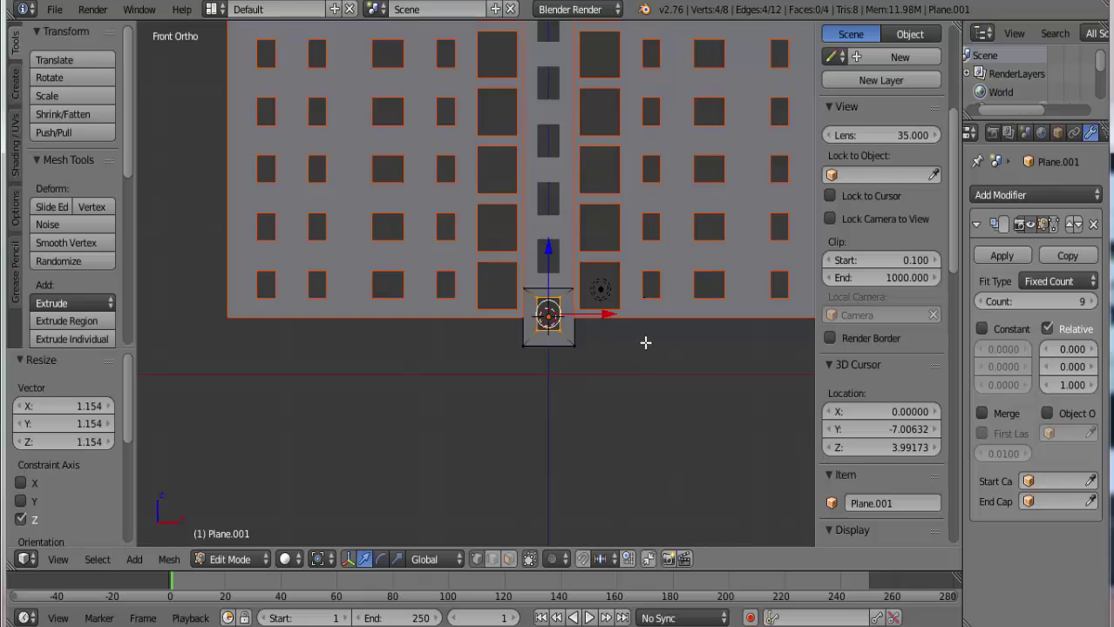
{"action": "mouse_move", "coordinate": [645, 343]}
{"action": "middle_mouse_down"}
{"action": "mouse_move", "coordinate": [566, 393]}
{"action": "mouse_move", "coordinate": [661, 356]}
{"action": "mouse_move", "coordinate": [659, 338]}
{"action": "mouse_move", "coordinate": [558, 333]}
{"action": "middle_mouse_up"}
Switch to top view showing the entrance bay and hide the transform gizmo
{"action": "key", "text": "KP_1"}
{"action": "scroll", "coordinate": [606, 341], "scroll_direction": "up", "scroll_amount": 3}
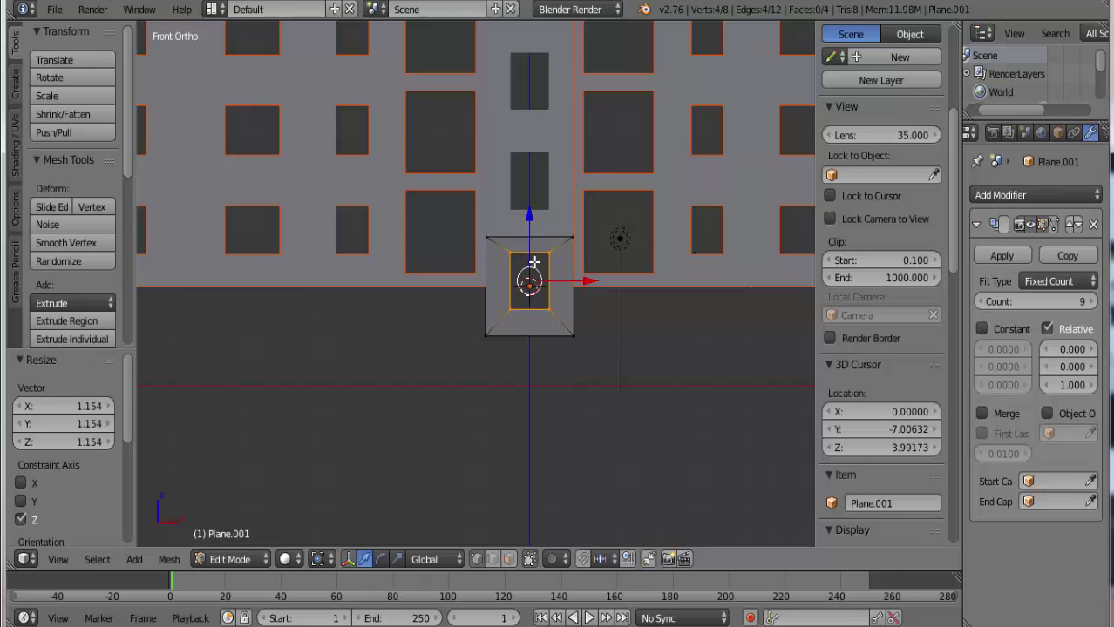
{"action": "mouse_move", "coordinate": [594, 316]}
{"action": "middle_mouse_down"}
{"action": "mouse_move", "coordinate": [422, 347]}
{"action": "mouse_move", "coordinate": [418, 418]}
{"action": "mouse_move", "coordinate": [370, 528]}
{"action": "mouse_move", "coordinate": [365, 496]}
{"action": "middle_mouse_up"}
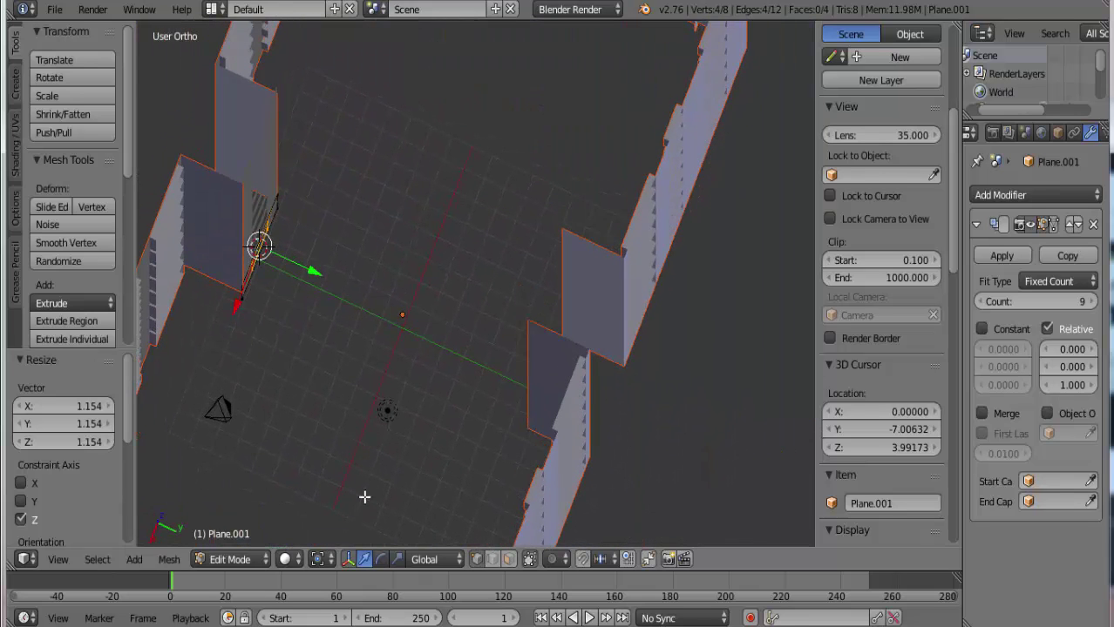
{"action": "middle_click_drag", "start_coordinate": [298, 311], "coordinate": [313, 327]}
{"action": "key", "text": "KP_7"}
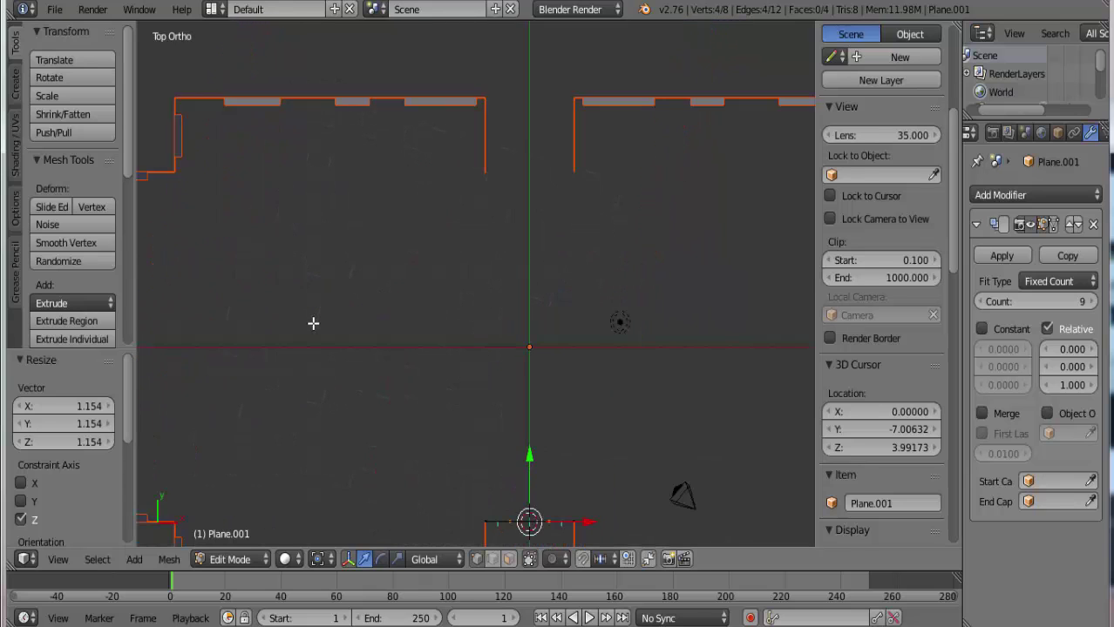
{"action": "middle_click_drag", "start_coordinate": [497, 388], "coordinate": [530, 397], "text": "shift"}
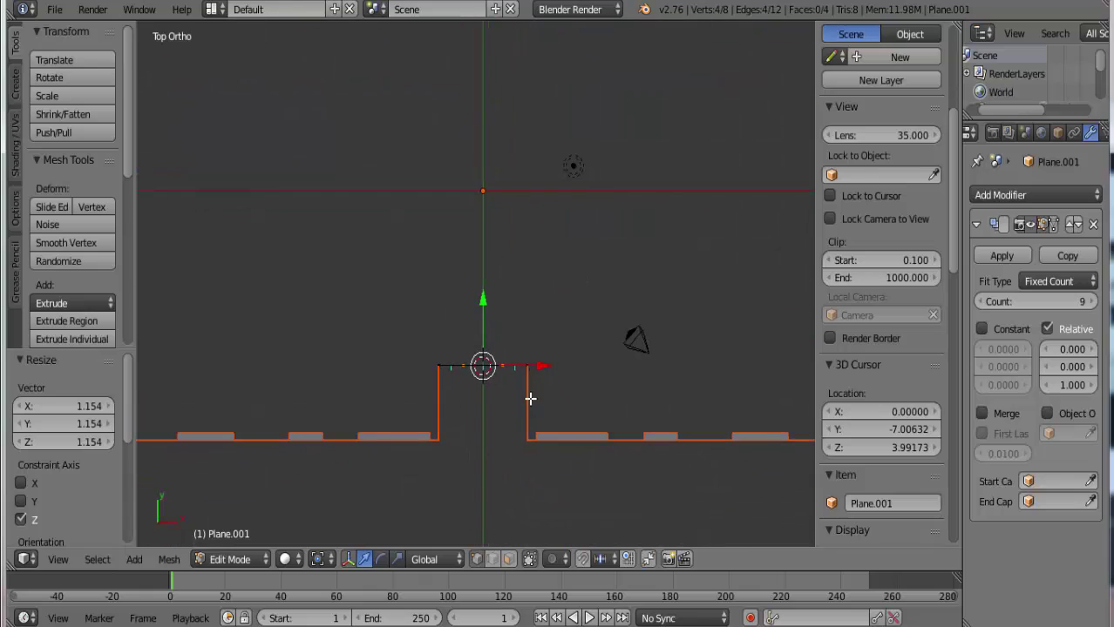
{"action": "left_click", "coordinate": [349, 560]}
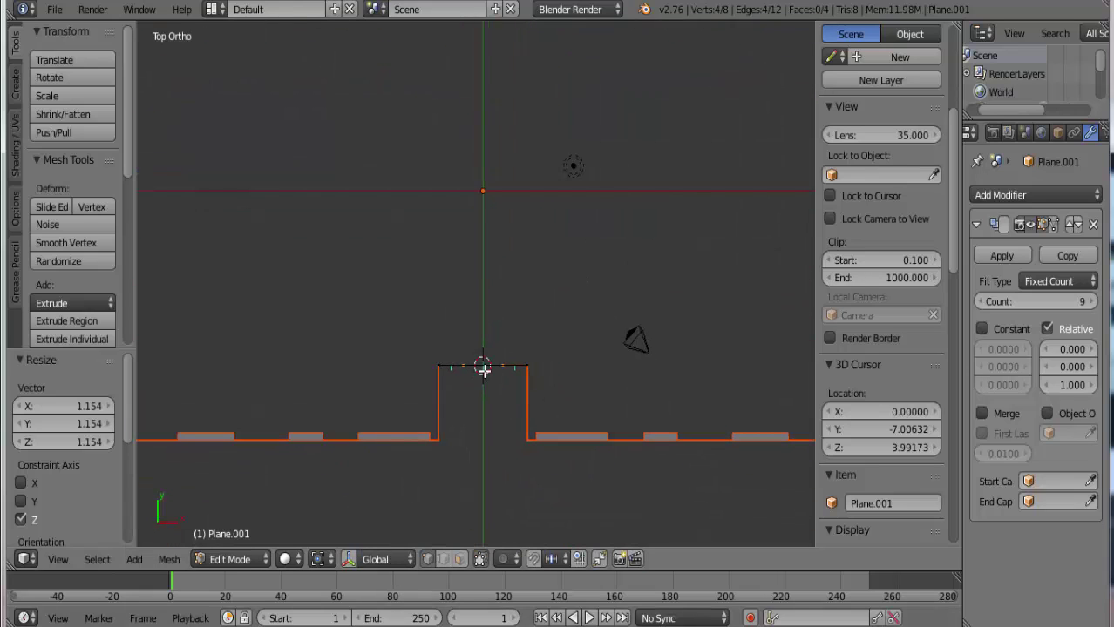
Extrude the window edges 0.3 units along Y, then check from the front
{"action": "type", "text": "e"}
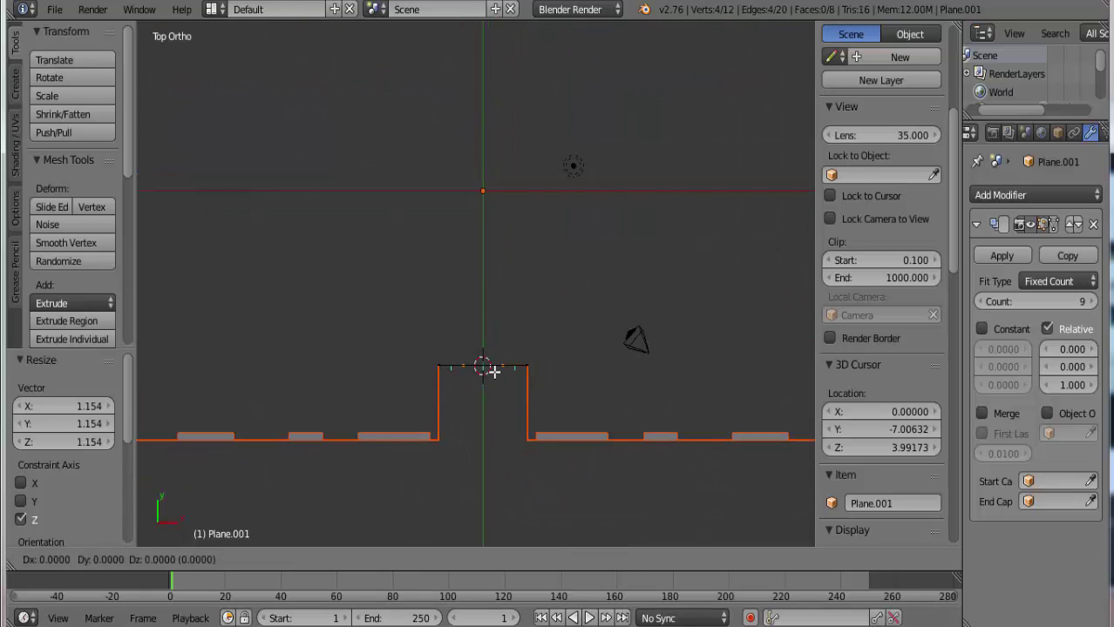
{"action": "type", "text": "y"}
{"action": "type", "text": ".3"}
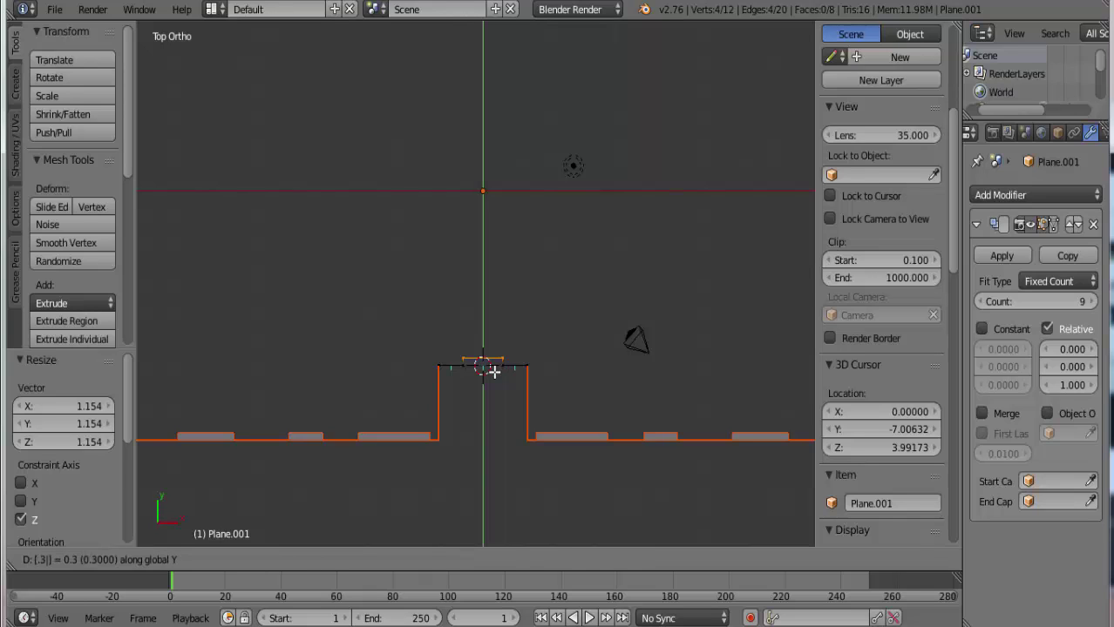
{"action": "key", "text": "Return"}
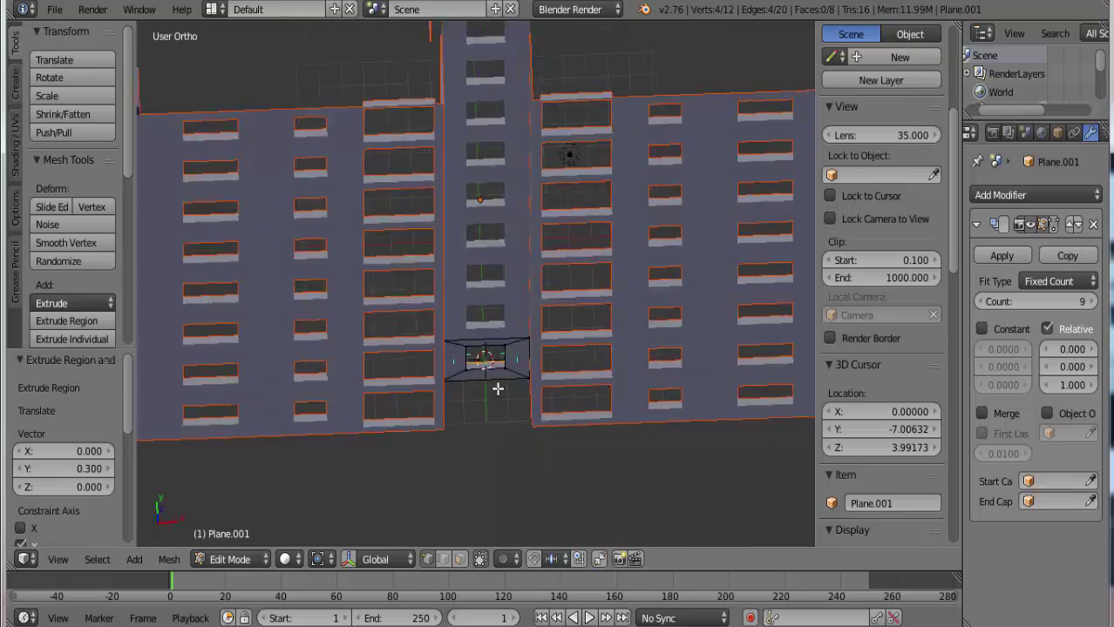
{"action": "mouse_move", "coordinate": [493, 441]}
{"action": "middle_mouse_down"}
{"action": "mouse_move", "coordinate": [500, 385]}
{"action": "mouse_move", "coordinate": [481, 324]}
{"action": "mouse_move", "coordinate": [490, 304]}
{"action": "mouse_move", "coordinate": [450, 348]}
{"action": "mouse_move", "coordinate": [336, 419]}
{"action": "mouse_move", "coordinate": [289, 390]}
{"action": "middle_mouse_up"}
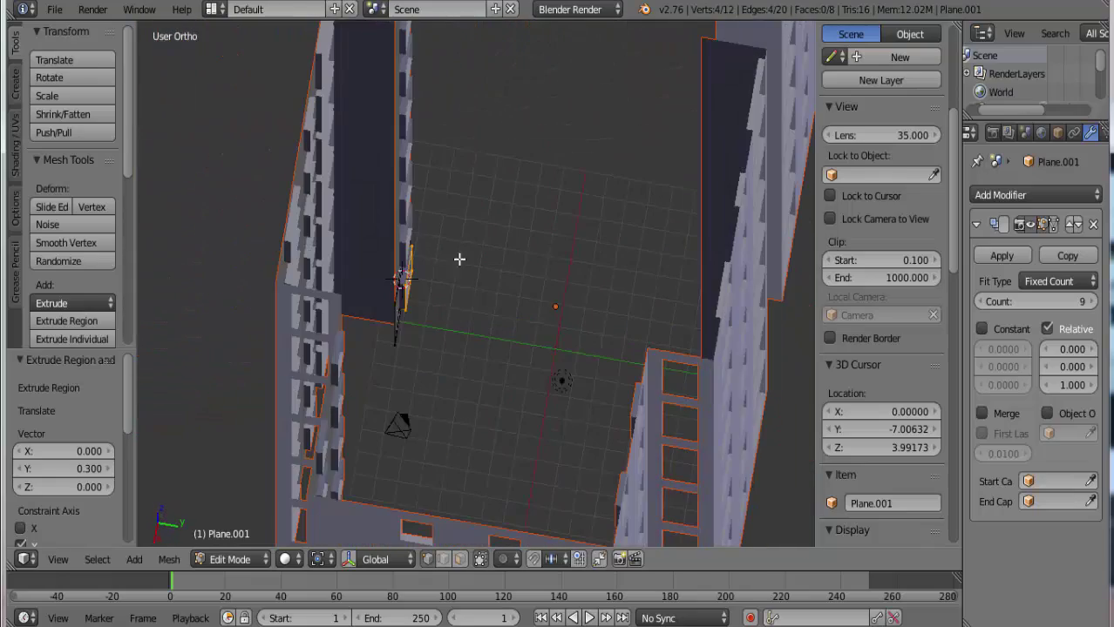
{"action": "mouse_move", "coordinate": [461, 256]}
{"action": "middle_mouse_down"}
{"action": "mouse_move", "coordinate": [592, 244]}
{"action": "mouse_move", "coordinate": [629, 218]}
{"action": "middle_mouse_up"}
{"action": "key", "text": "KP_1"}
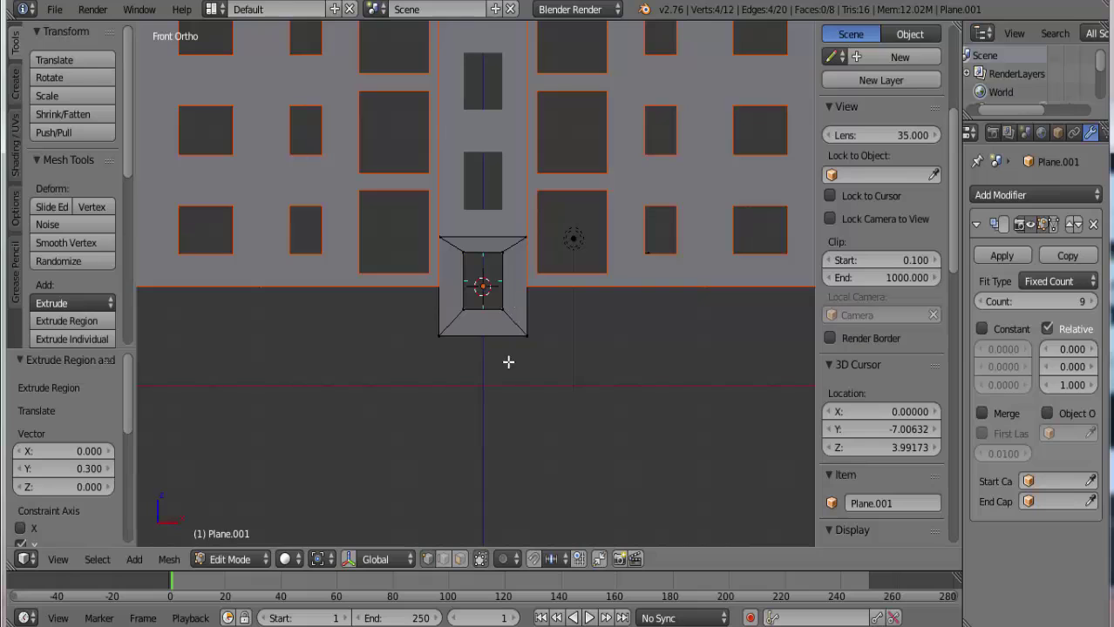
Select the entrance frame's bottom edge and move it down 2 units along Z
{"action": "key", "text": "a"}
{"action": "key", "text": "c"}
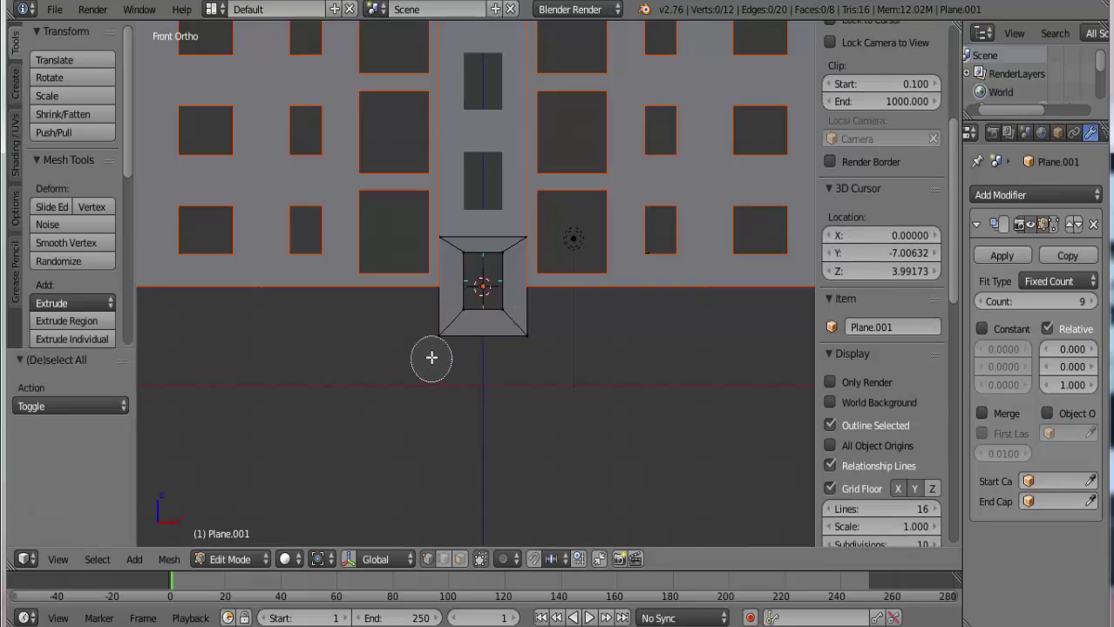
{"action": "left_click_drag", "start_coordinate": [435, 350], "coordinate": [537, 341]}
{"action": "right_click", "coordinate": [591, 415]}
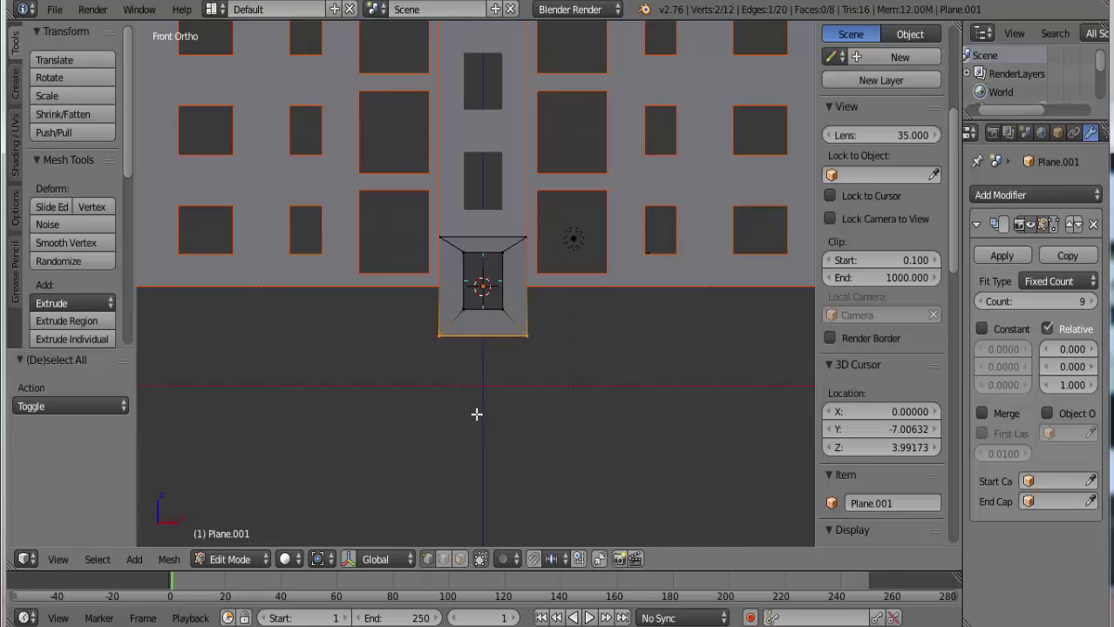
{"action": "type", "text": "gz-2"}
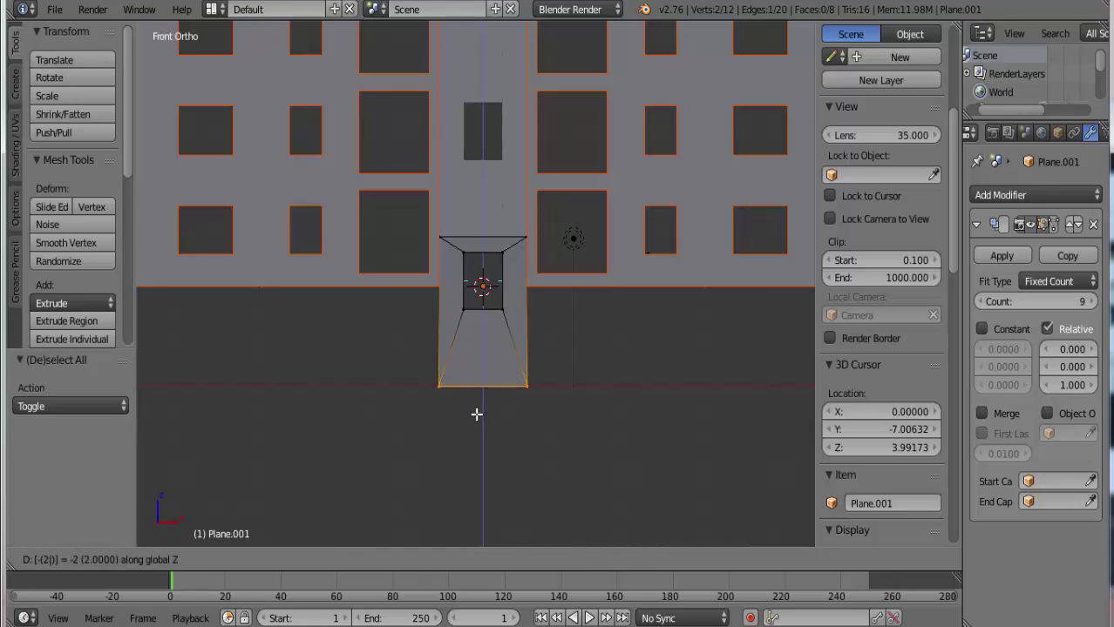
{"action": "key", "text": "Return"}
Inspect the lengthened frame, undo the last change, and return to a straight front view
{"action": "scroll", "coordinate": [464, 298], "scroll_direction": "down", "scroll_amount": 2}
{"action": "scroll", "coordinate": [488, 295], "scroll_direction": "down", "scroll_amount": 3}
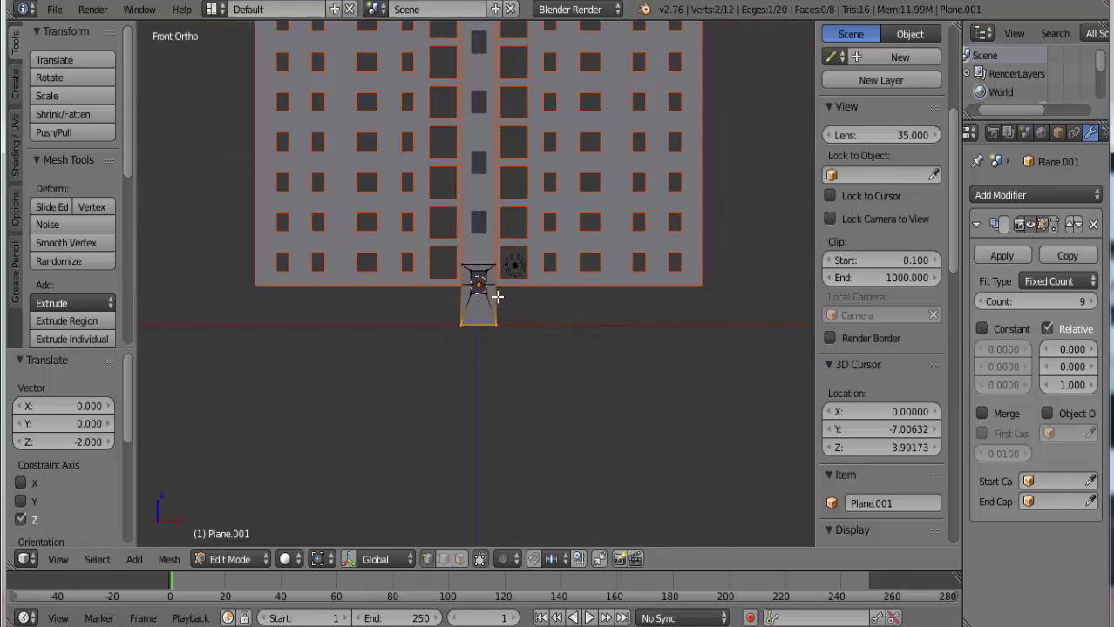
{"action": "scroll", "coordinate": [495, 295], "scroll_direction": "up", "scroll_amount": 4}
{"action": "mouse_move", "coordinate": [521, 242]}
{"action": "middle_mouse_down"}
{"action": "mouse_move", "coordinate": [577, 388]}
{"action": "mouse_move", "coordinate": [517, 286]}
{"action": "middle_mouse_up"}
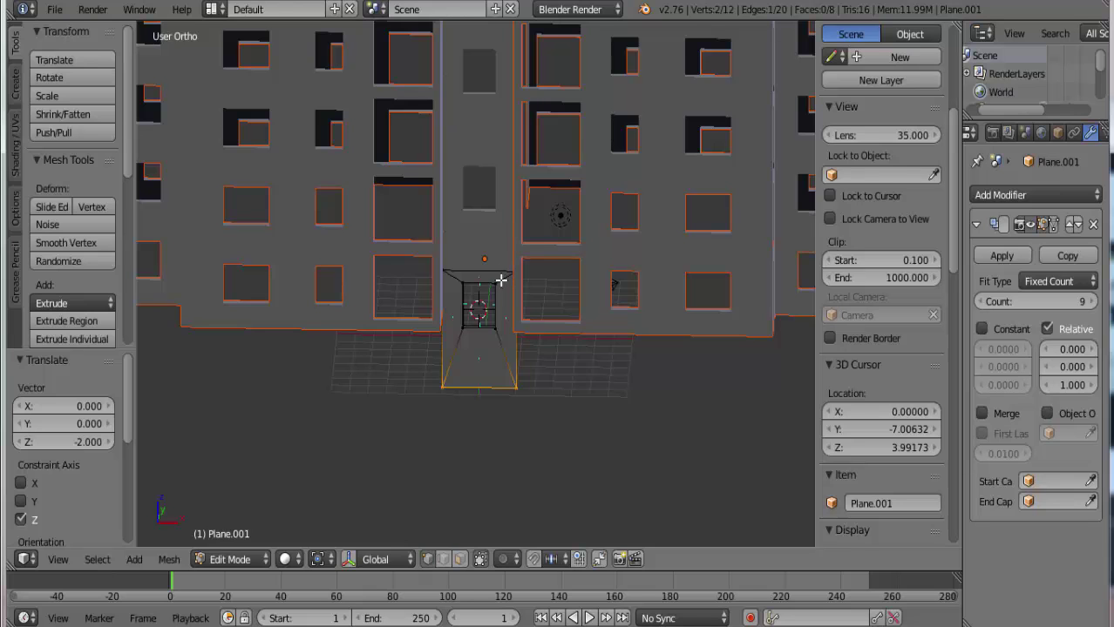
{"action": "key", "text": "ctrl+z"}
{"action": "mouse_move", "coordinate": [507, 362]}
{"action": "middle_mouse_down"}
{"action": "mouse_move", "coordinate": [519, 332]}
{"action": "mouse_move", "coordinate": [509, 307]}
{"action": "mouse_move", "coordinate": [525, 351]}
{"action": "middle_mouse_up"}
{"action": "scroll", "coordinate": [507, 349], "scroll_direction": "up", "scroll_amount": 4}
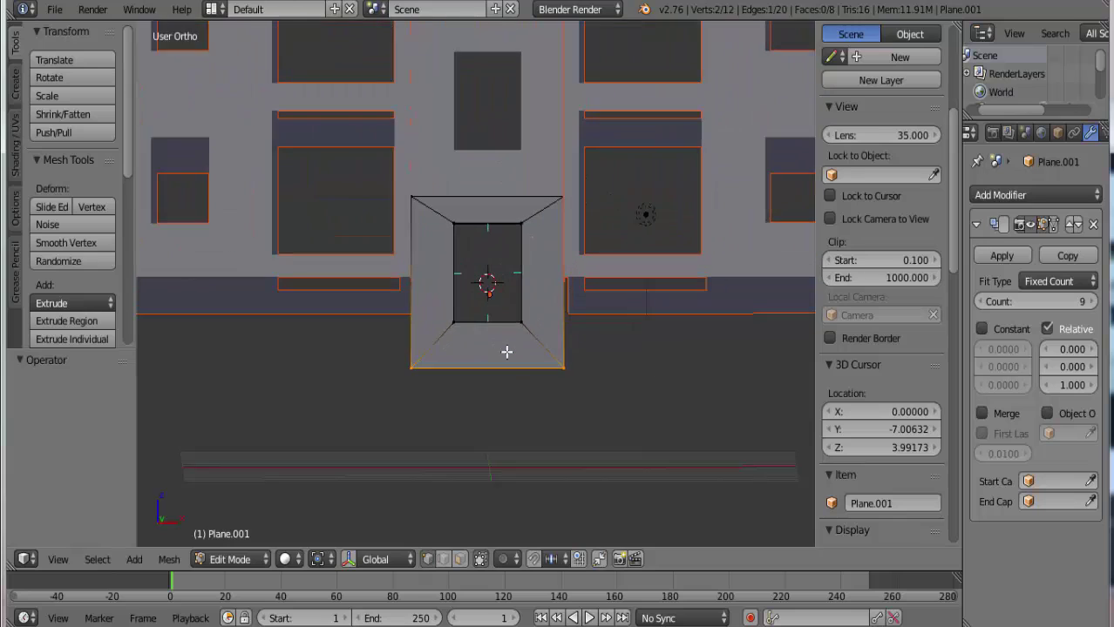
{"action": "scroll", "coordinate": [506, 352], "scroll_direction": "up", "scroll_amount": 2}
{"action": "key", "text": "KP_1"}
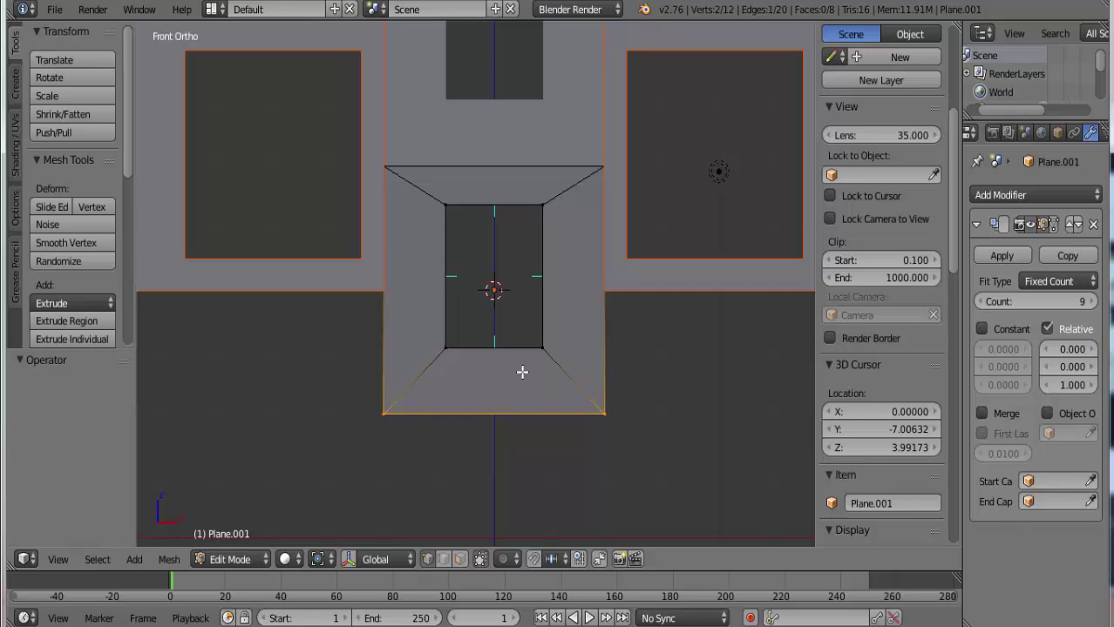
Orbit around the building to see the walls beside the entrance gap in depth
{"action": "middle_click_drag", "start_coordinate": [711, 164], "coordinate": [466, 390]}
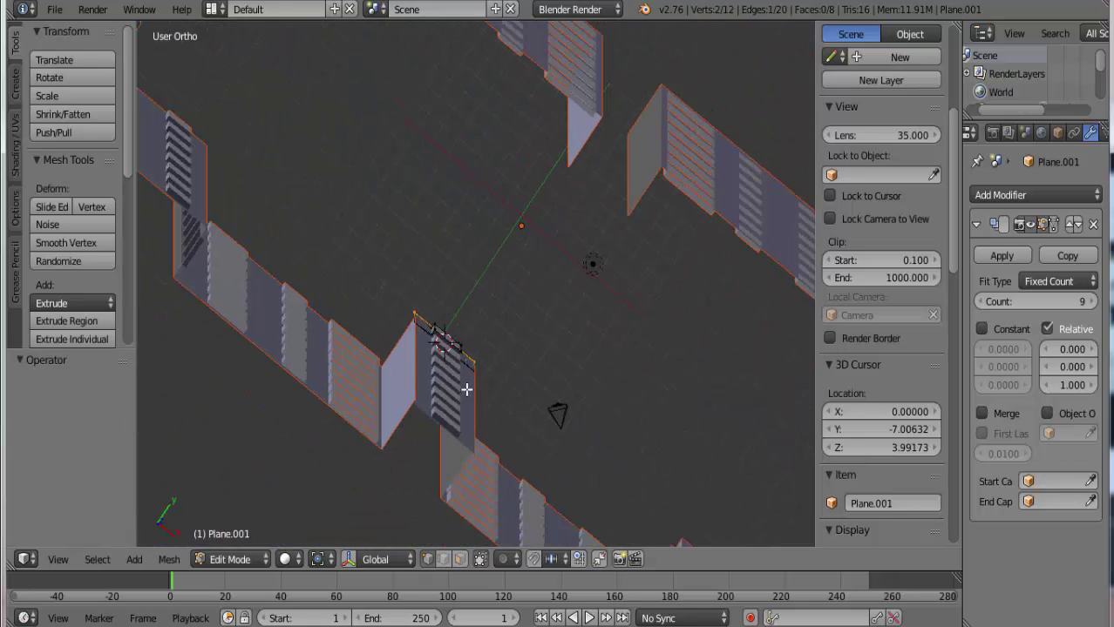
{"action": "mouse_move", "coordinate": [533, 378]}
{"action": "middle_mouse_down"}
{"action": "mouse_move", "coordinate": [460, 364]}
{"action": "mouse_move", "coordinate": [490, 379]}
{"action": "mouse_move", "coordinate": [499, 368]}
{"action": "middle_mouse_up"}
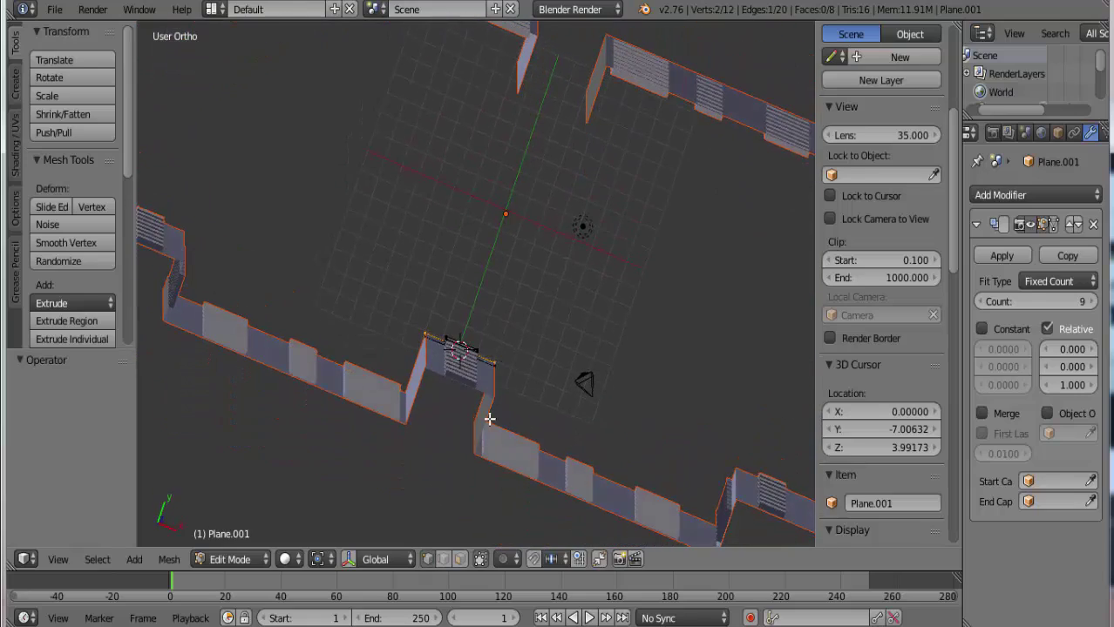
{"action": "mouse_move", "coordinate": [490, 419]}
{"action": "middle_mouse_down"}
{"action": "mouse_move", "coordinate": [597, 216]}
{"action": "mouse_move", "coordinate": [454, 294]}
{"action": "middle_mouse_up"}
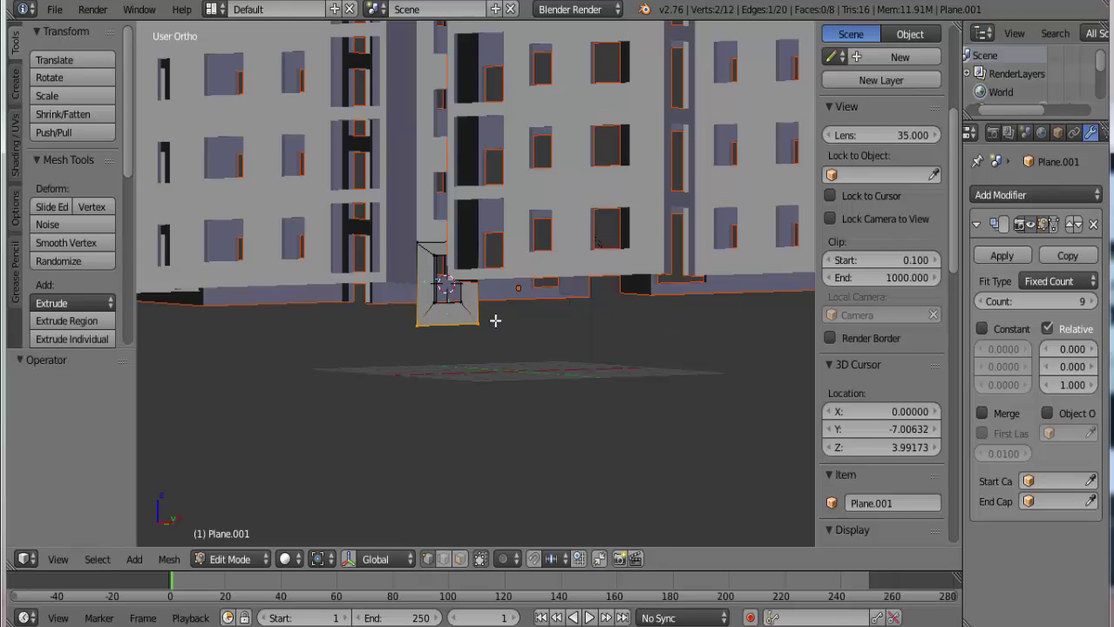
{"action": "middle_click_drag", "start_coordinate": [497, 318], "coordinate": [515, 328]}
{"action": "scroll", "coordinate": [549, 355], "scroll_direction": "up", "scroll_amount": 2}
{"action": "mouse_move", "coordinate": [525, 386]}
{"action": "middle_mouse_down"}
{"action": "mouse_move", "coordinate": [455, 490]}
{"action": "mouse_move", "coordinate": [467, 479]}
{"action": "middle_mouse_up"}
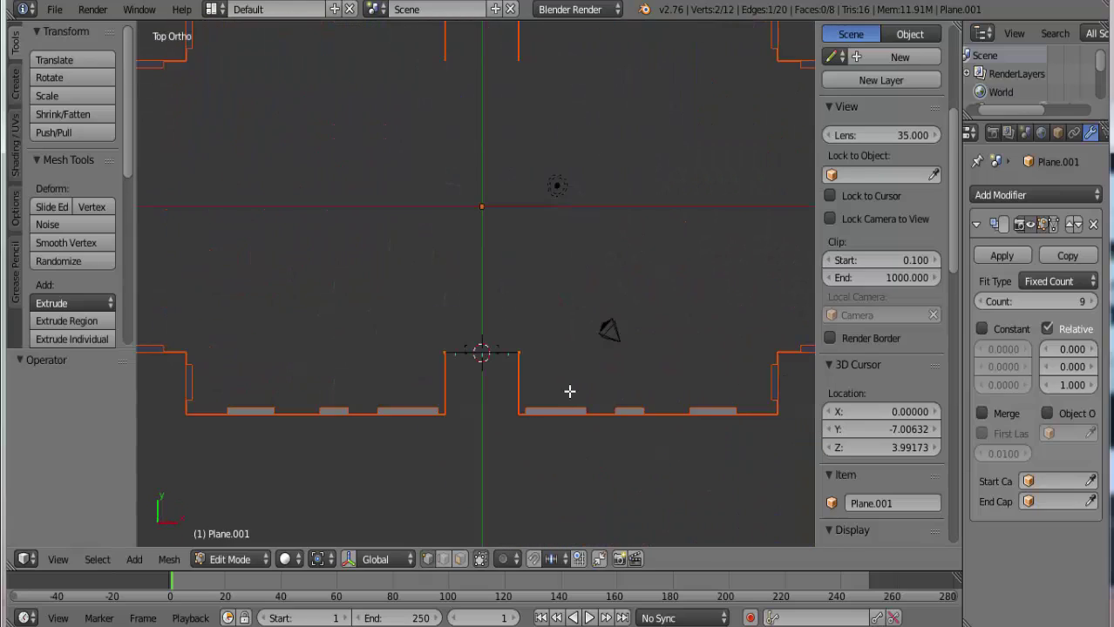
{"action": "mouse_move", "coordinate": [569, 392]}
{"action": "middle_mouse_down"}
{"action": "mouse_move", "coordinate": [510, 428]}
{"action": "mouse_move", "coordinate": [291, 379]}
{"action": "mouse_move", "coordinate": [370, 364]}
{"action": "mouse_move", "coordinate": [386, 443]}
{"action": "mouse_move", "coordinate": [326, 402]}
{"action": "mouse_move", "coordinate": [356, 423]}
{"action": "mouse_move", "coordinate": [299, 297]}
{"action": "middle_mouse_up"}
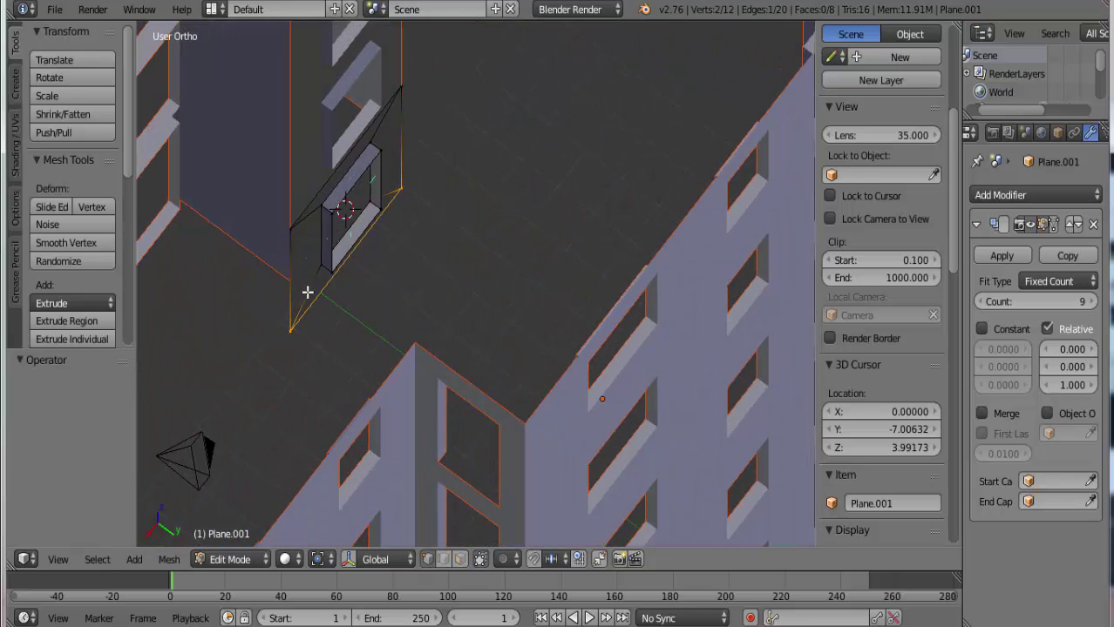
Switch to edge selection and select both vertical wall edges flanking the entrance gap
{"action": "key", "text": "ctrl+Tab"}
{"action": "key", "text": "2"}
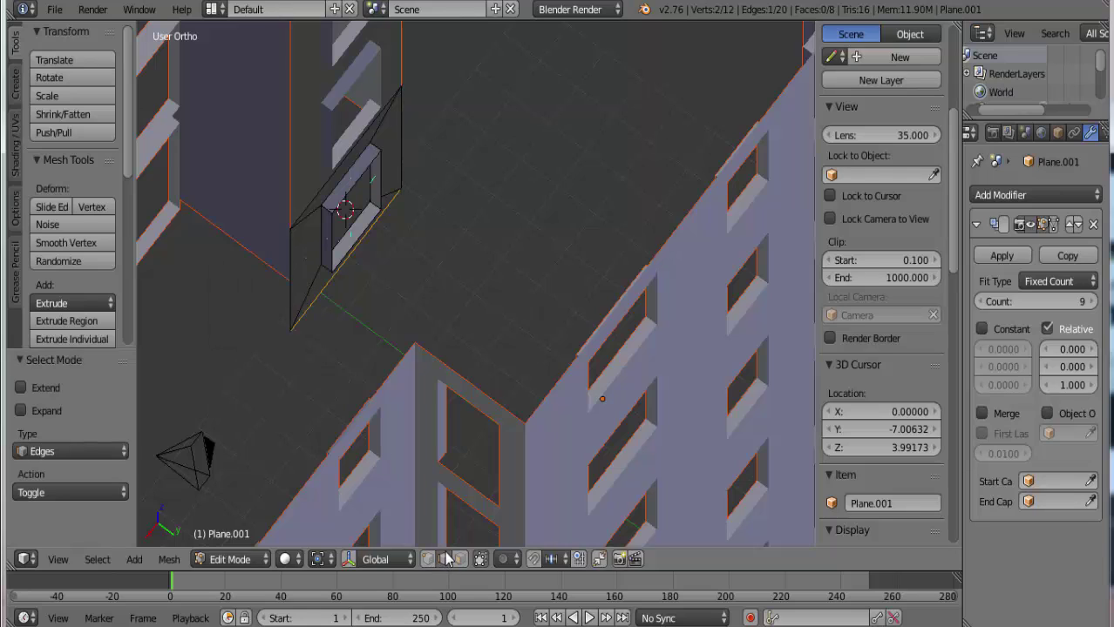
{"action": "right_click", "coordinate": [288, 252]}
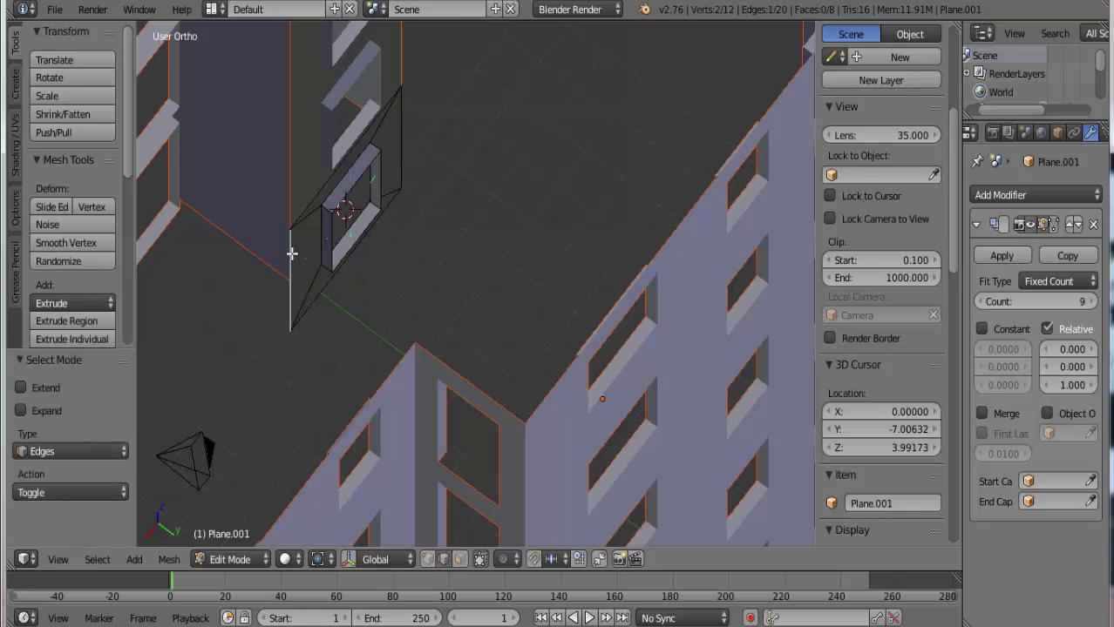
{"action": "right_click", "coordinate": [403, 139], "text": "shift"}
{"action": "middle_click_drag", "start_coordinate": [343, 310], "coordinate": [561, 397]}
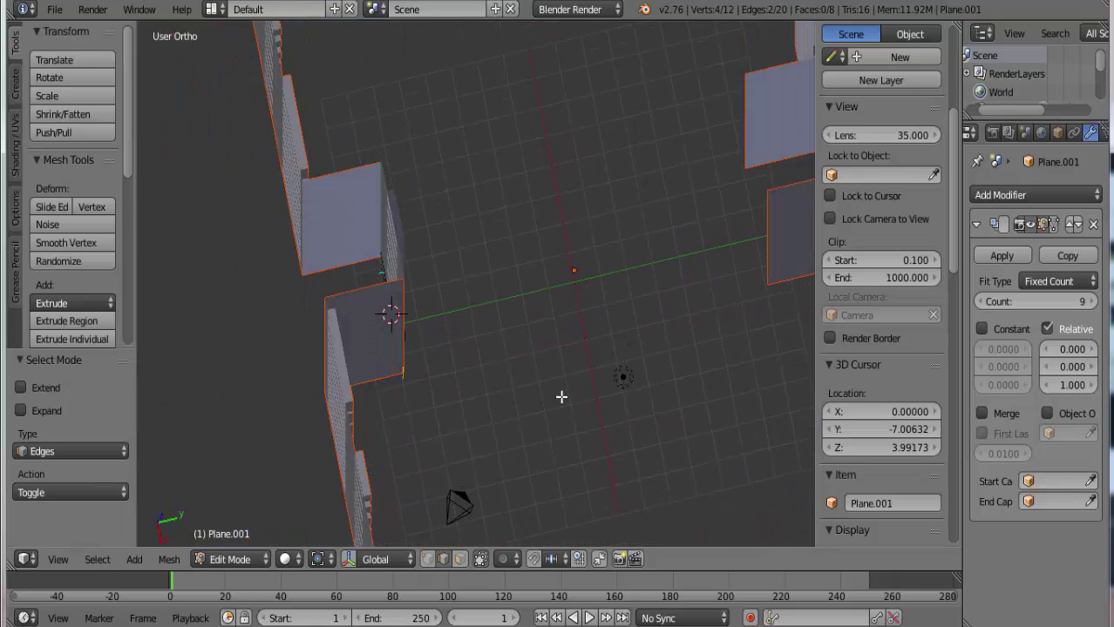
{"action": "key", "text": "KP_7"}
{"action": "scroll", "coordinate": [528, 304], "scroll_direction": "down", "scroll_amount": 2}
{"action": "scroll", "coordinate": [533, 293], "scroll_direction": "down", "scroll_amount": 1}
{"action": "scroll", "coordinate": [551, 399], "scroll_direction": "down", "scroll_amount": 1}
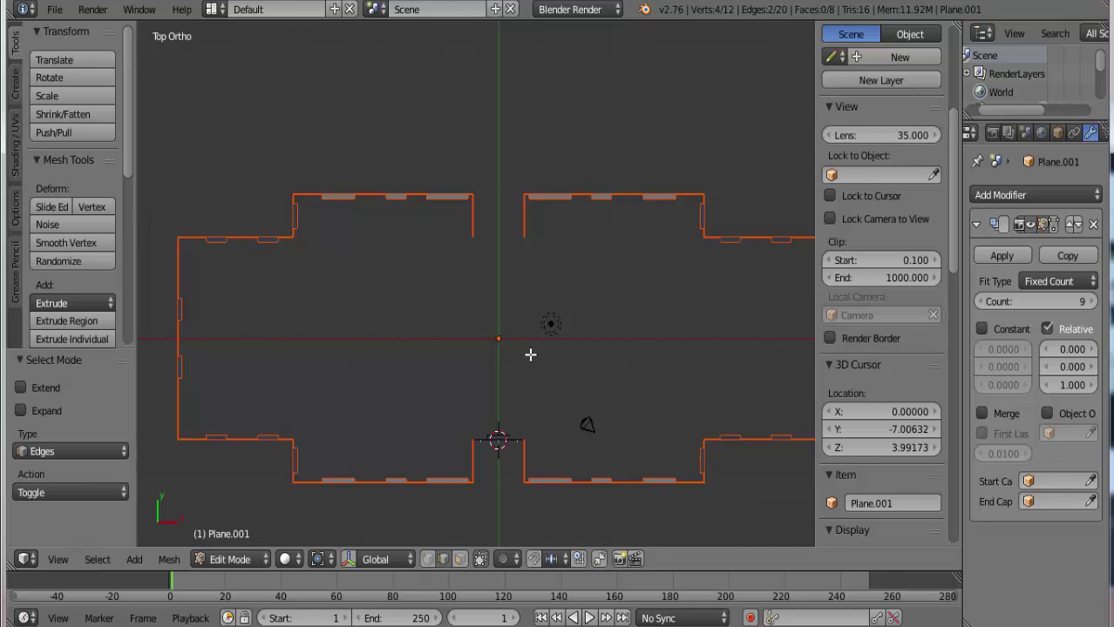
{"action": "mouse_move", "coordinate": [540, 379]}
{"action": "middle_mouse_down"}
{"action": "mouse_move", "coordinate": [527, 373]}
{"action": "mouse_move", "coordinate": [542, 371]}
{"action": "middle_mouse_up"}
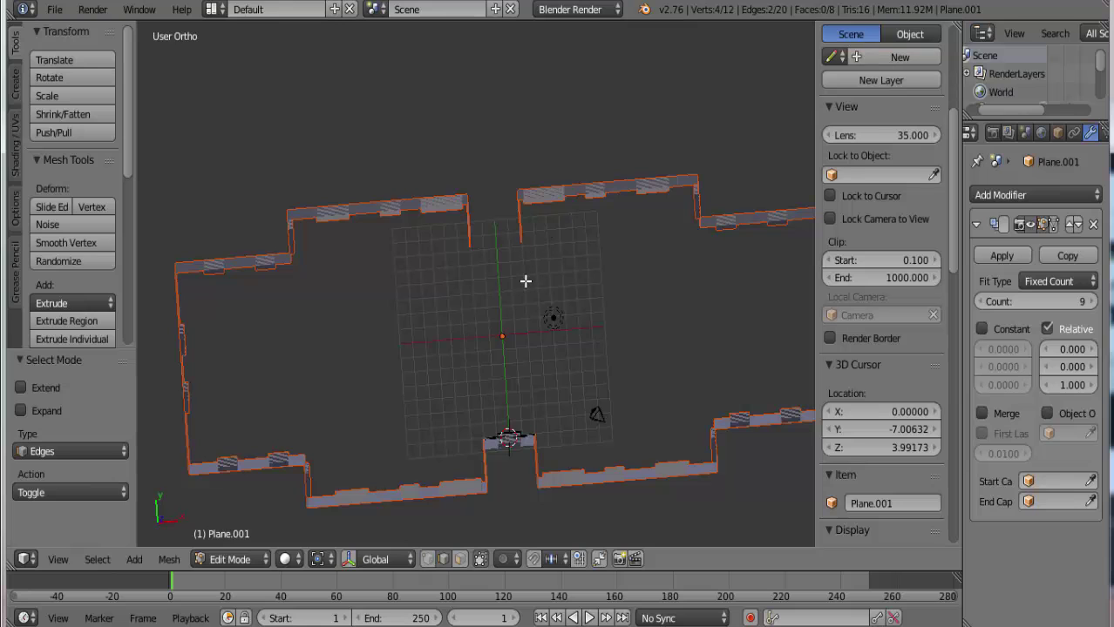
{"action": "scroll", "coordinate": [526, 280], "scroll_direction": "up", "scroll_amount": 1}
{"action": "scroll", "coordinate": [527, 289], "scroll_direction": "up", "scroll_amount": 1}
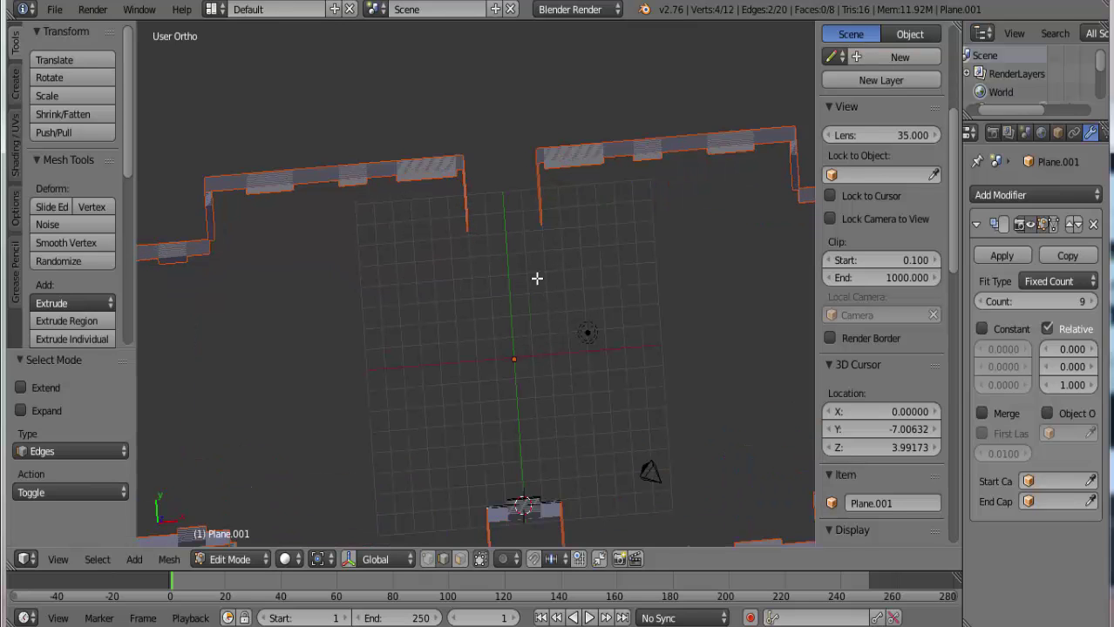
{"action": "key", "text": "KP_1"}
{"action": "key", "text": "KP_7"}
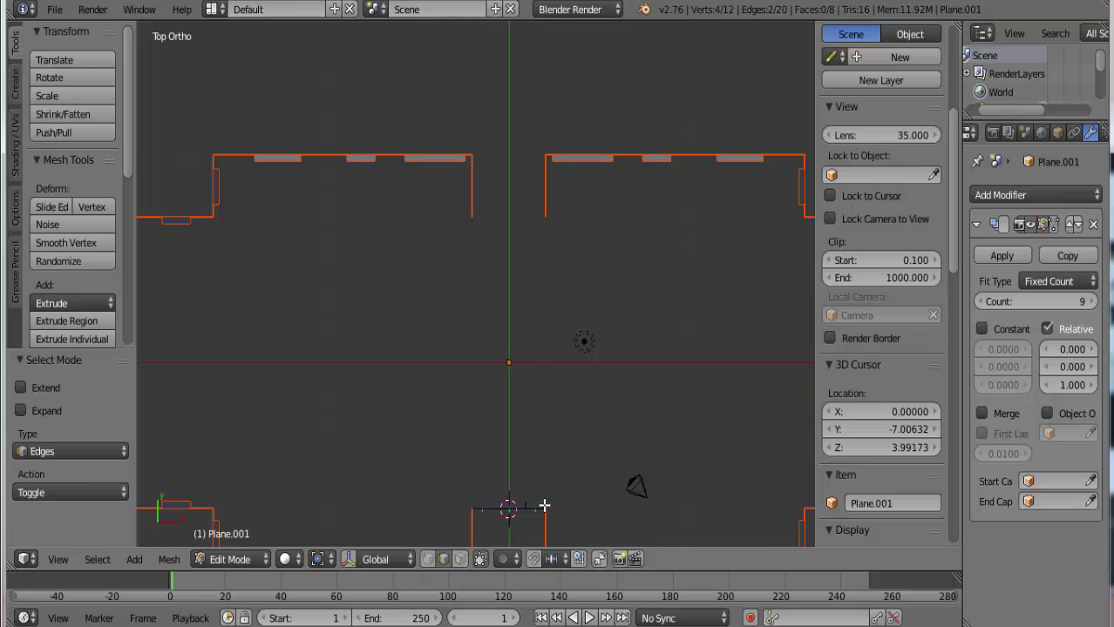
Extrude the two wall edges 14 units along Y and inspect the new passage walls
{"action": "key", "text": "e"}
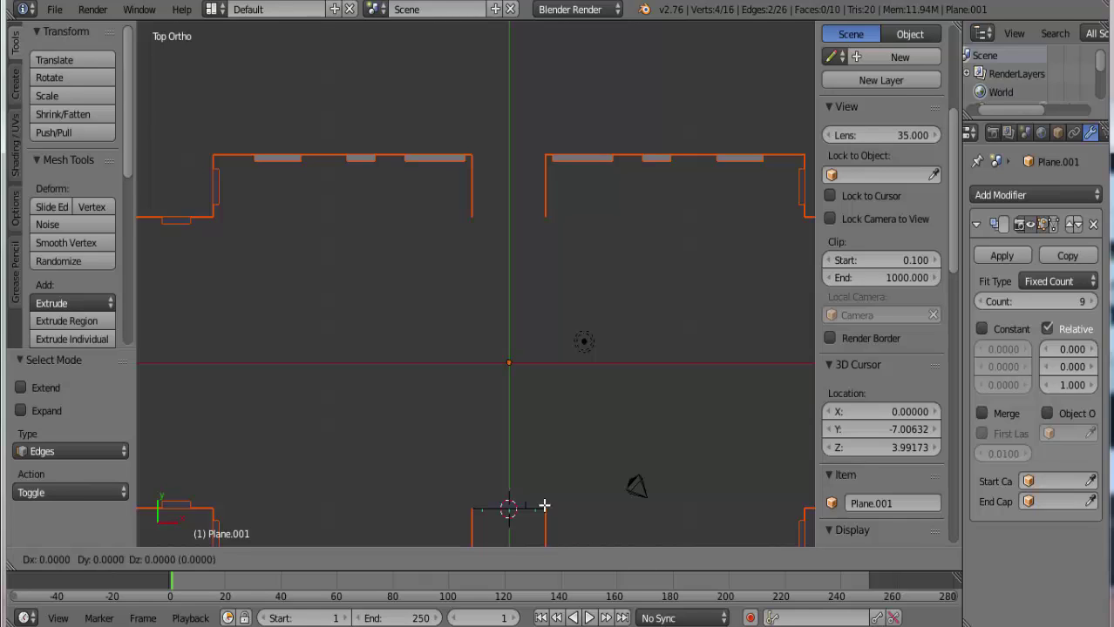
{"action": "key", "text": "y"}
{"action": "key", "text": "1"}
{"action": "key", "text": "4"}
{"action": "key", "text": "Return"}
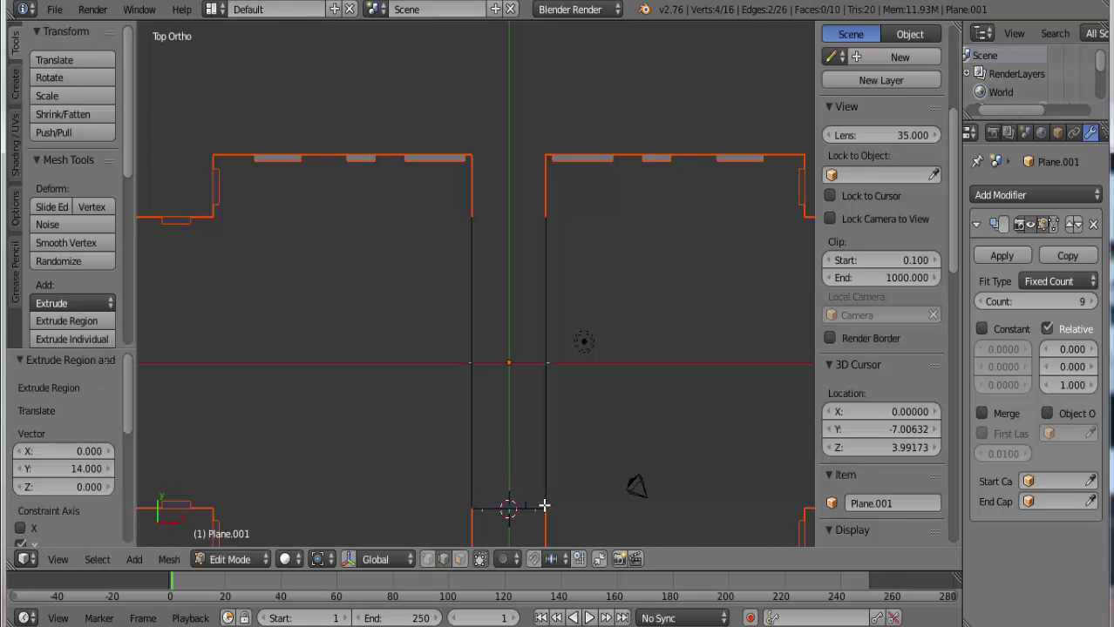
{"action": "mouse_move", "coordinate": [560, 358]}
{"action": "middle_mouse_down"}
{"action": "mouse_move", "coordinate": [536, 403]}
{"action": "mouse_move", "coordinate": [425, 347]}
{"action": "mouse_move", "coordinate": [528, 403]}
{"action": "middle_mouse_up"}
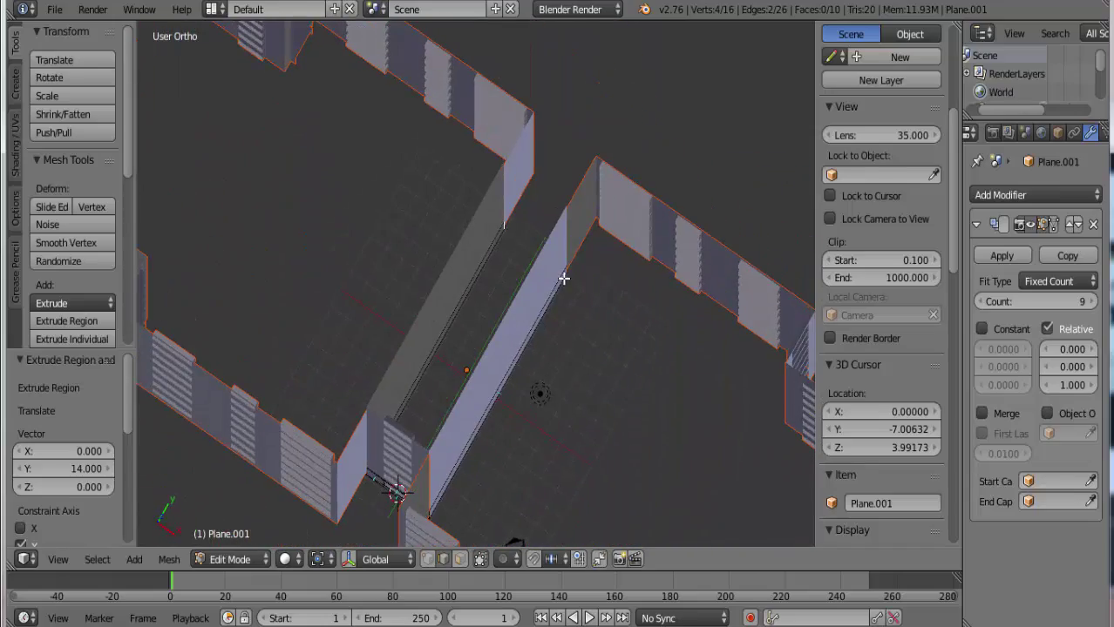
{"action": "mouse_move", "coordinate": [564, 278]}
{"action": "middle_mouse_down"}
{"action": "mouse_move", "coordinate": [604, 257]}
{"action": "mouse_move", "coordinate": [682, 275]}
{"action": "mouse_move", "coordinate": [671, 261]}
{"action": "middle_mouse_up"}
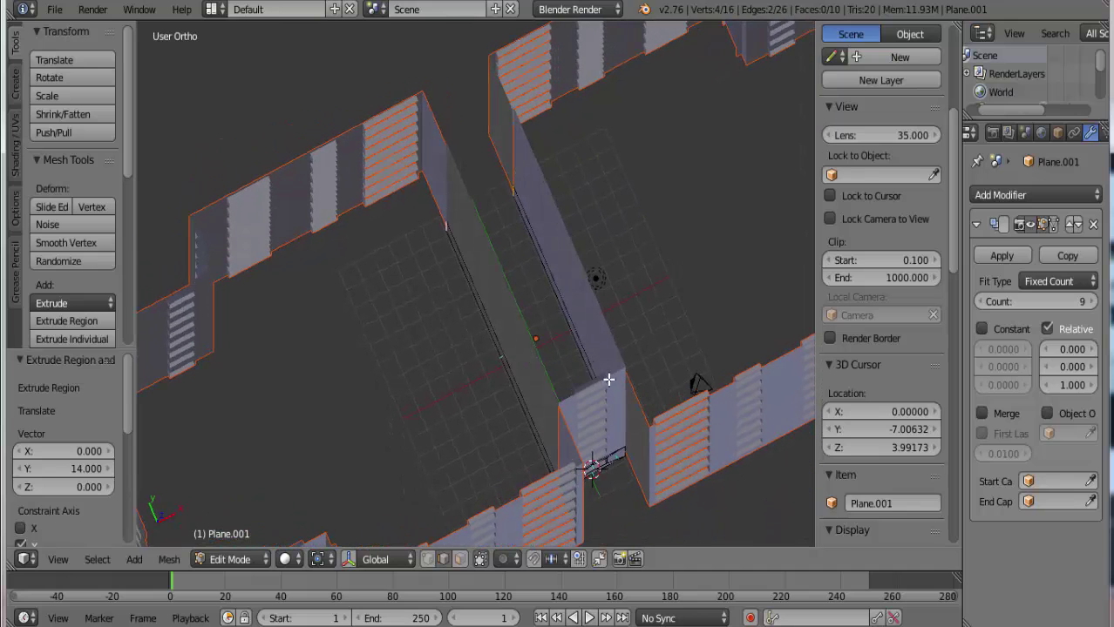
{"action": "middle_click_drag", "start_coordinate": [606, 381], "coordinate": [576, 360]}
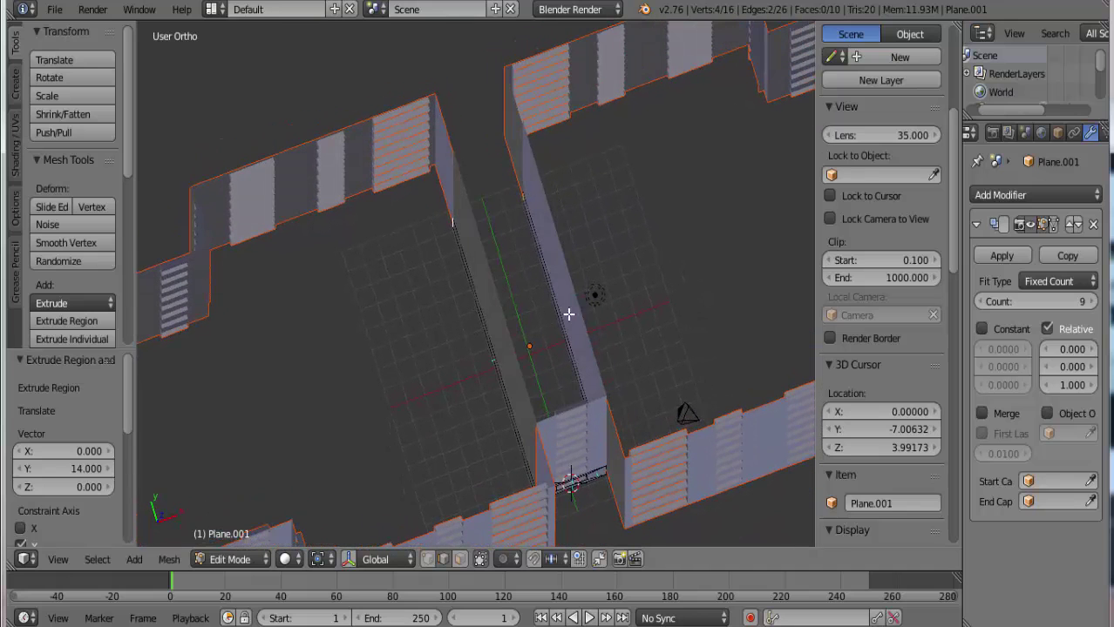
{"action": "mouse_move", "coordinate": [569, 314]}
{"action": "middle_mouse_down"}
{"action": "mouse_move", "coordinate": [714, 279]}
{"action": "mouse_move", "coordinate": [655, 326]}
{"action": "mouse_move", "coordinate": [664, 301]}
{"action": "mouse_move", "coordinate": [721, 296]}
{"action": "mouse_move", "coordinate": [694, 304]}
{"action": "middle_mouse_up"}
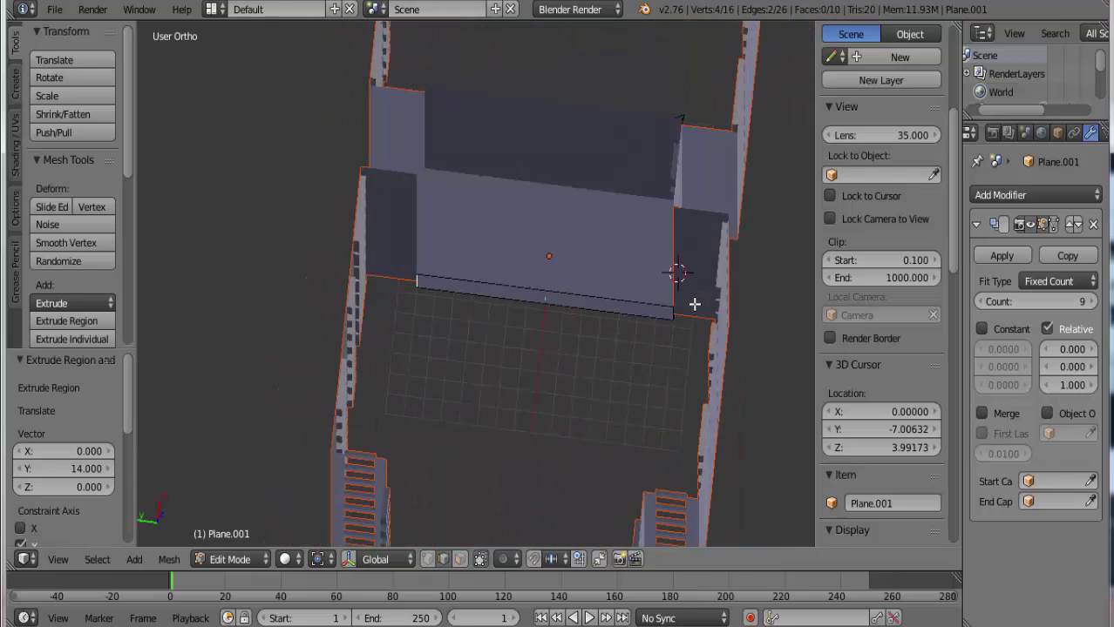
Re-enter Edit Mode and switch the viewport to wireframe display
{"action": "key", "text": "Tab"}
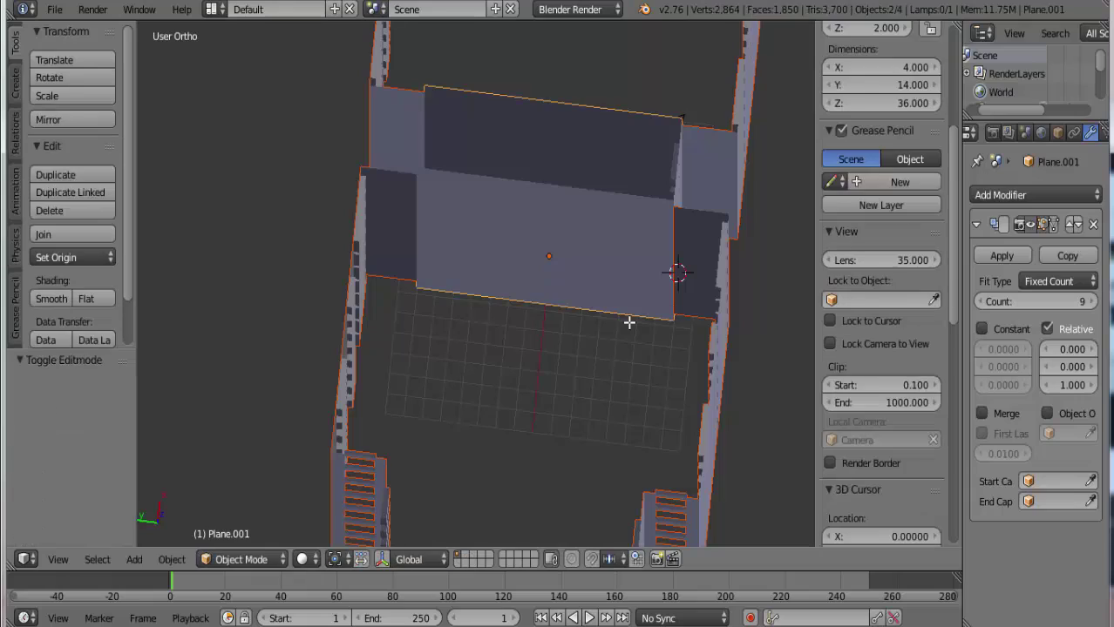
{"action": "key", "text": "Tab"}
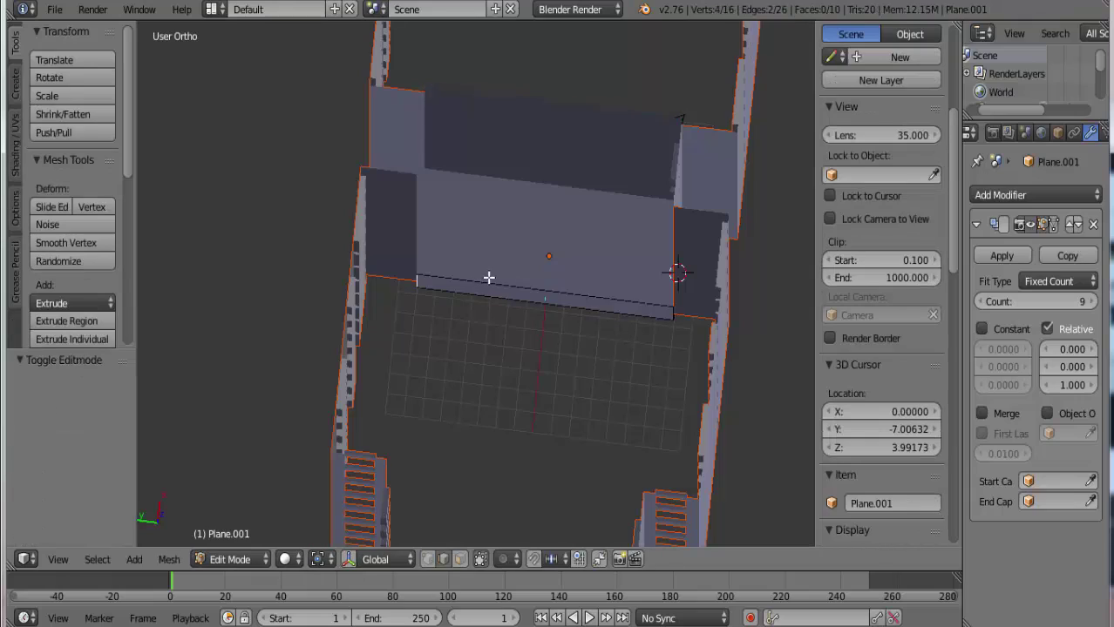
{"action": "key", "text": "z"}
{"action": "mouse_move", "coordinate": [478, 258]}
{"action": "middle_mouse_down"}
{"action": "mouse_move", "coordinate": [470, 285]}
{"action": "mouse_move", "coordinate": [447, 275]}
{"action": "mouse_move", "coordinate": [530, 268]}
{"action": "middle_mouse_up"}
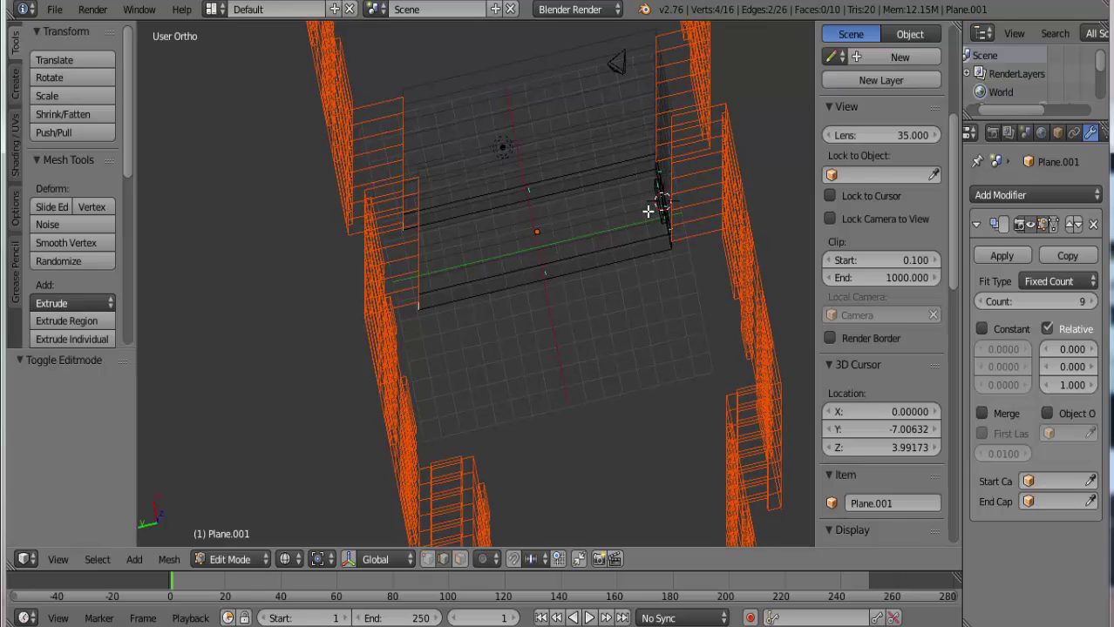
Select the bay plane's two side edges and switch to the top view
{"action": "right_click", "coordinate": [420, 295]}
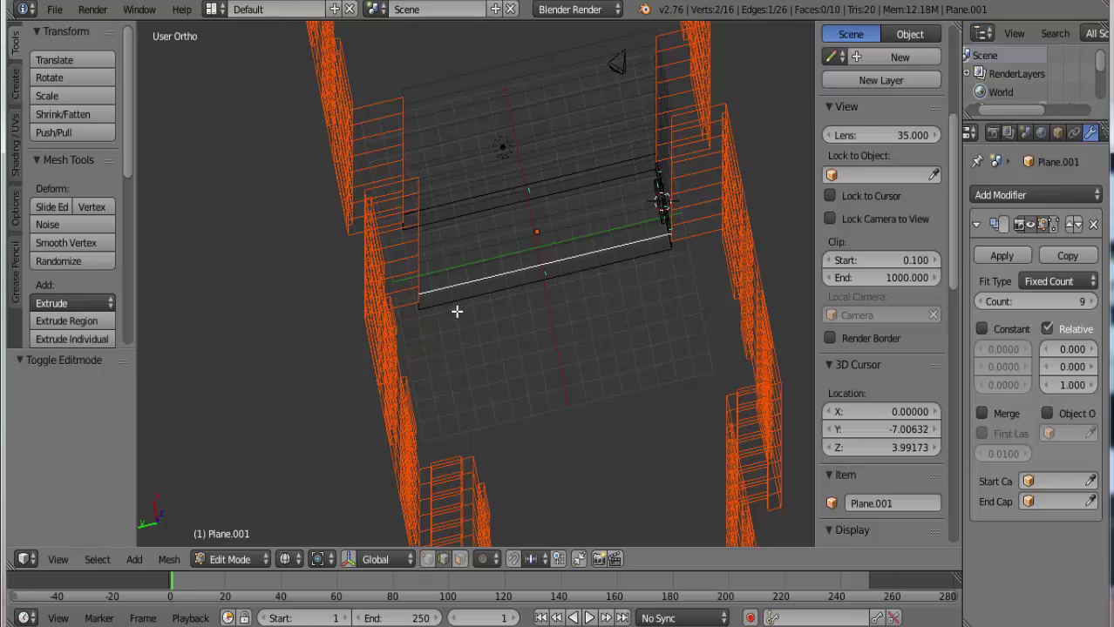
{"action": "key", "text": "a"}
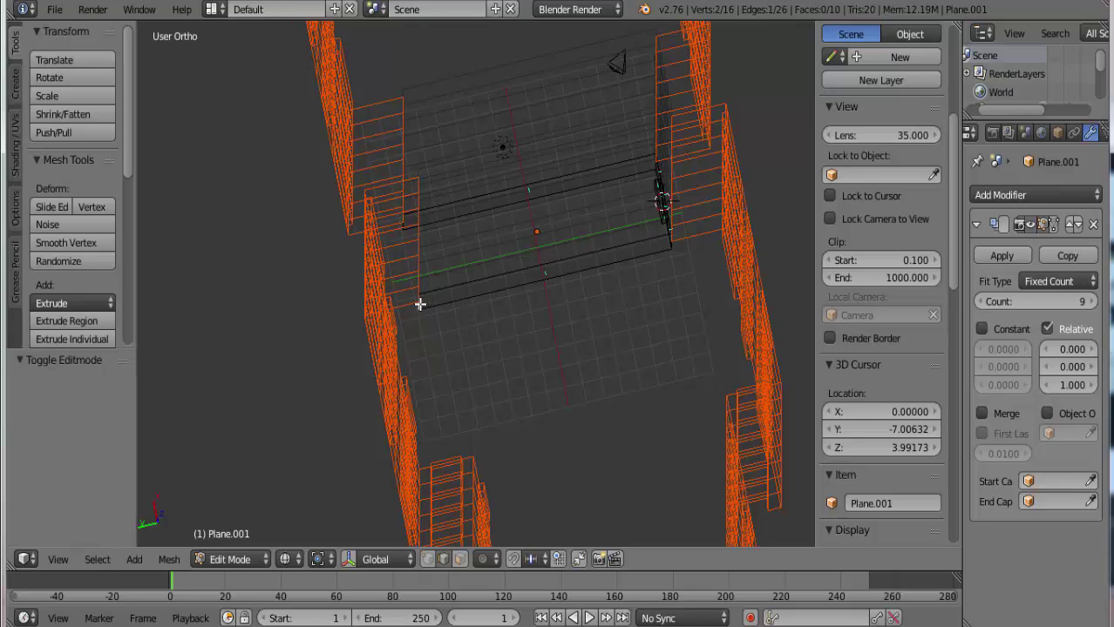
{"action": "mouse_move", "coordinate": [432, 316]}
{"action": "middle_mouse_down"}
{"action": "mouse_move", "coordinate": [403, 298]}
{"action": "mouse_move", "coordinate": [387, 316]}
{"action": "middle_mouse_up"}
{"action": "scroll", "coordinate": [425, 304], "scroll_direction": "up", "scroll_amount": 5}
{"action": "scroll", "coordinate": [387, 315], "scroll_direction": "down", "scroll_amount": 5}
{"action": "middle_click_drag", "start_coordinate": [318, 268], "coordinate": [422, 175]}
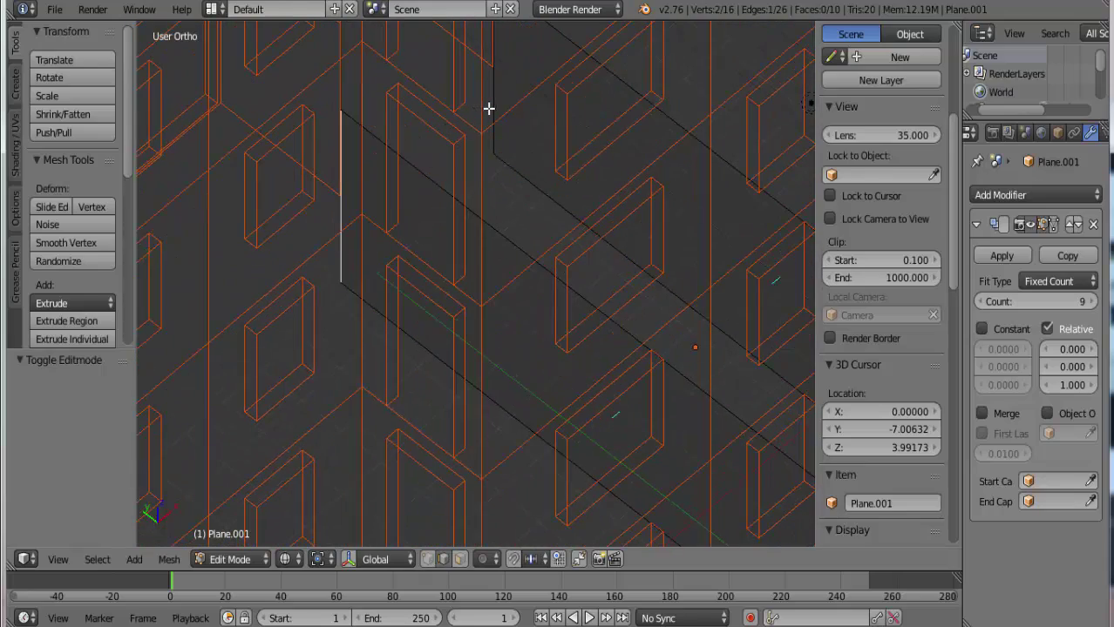
{"action": "right_click", "coordinate": [489, 108], "text": "shift"}
{"action": "key", "text": "KP_7"}
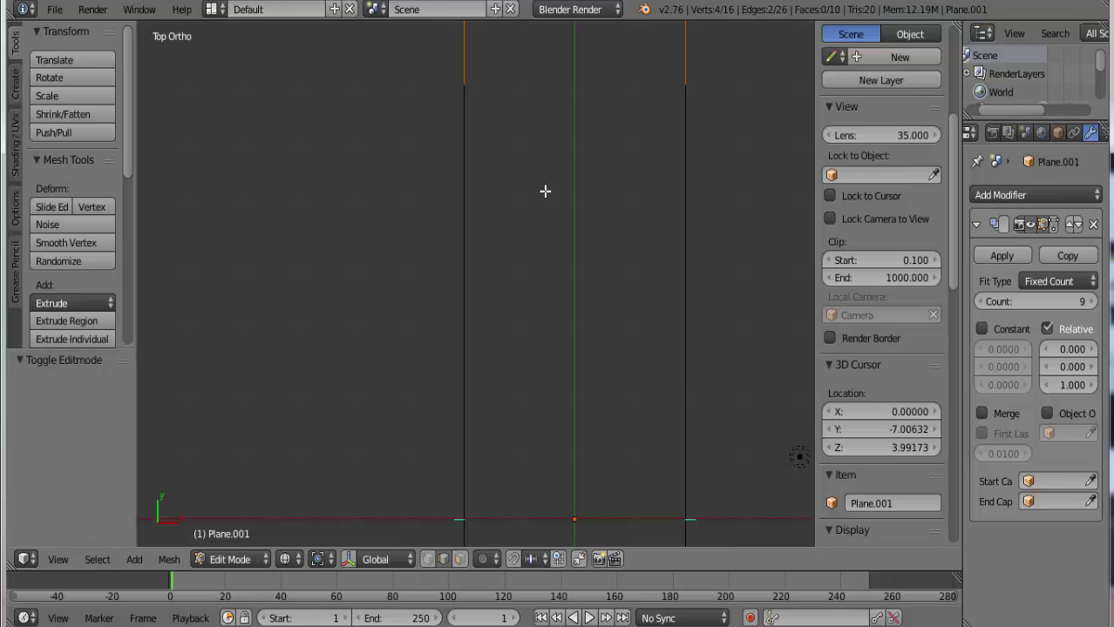
Extrude the two side edges 2 units along X, then return to solid shading
{"action": "scroll", "coordinate": [545, 190], "scroll_direction": "down", "scroll_amount": 4}
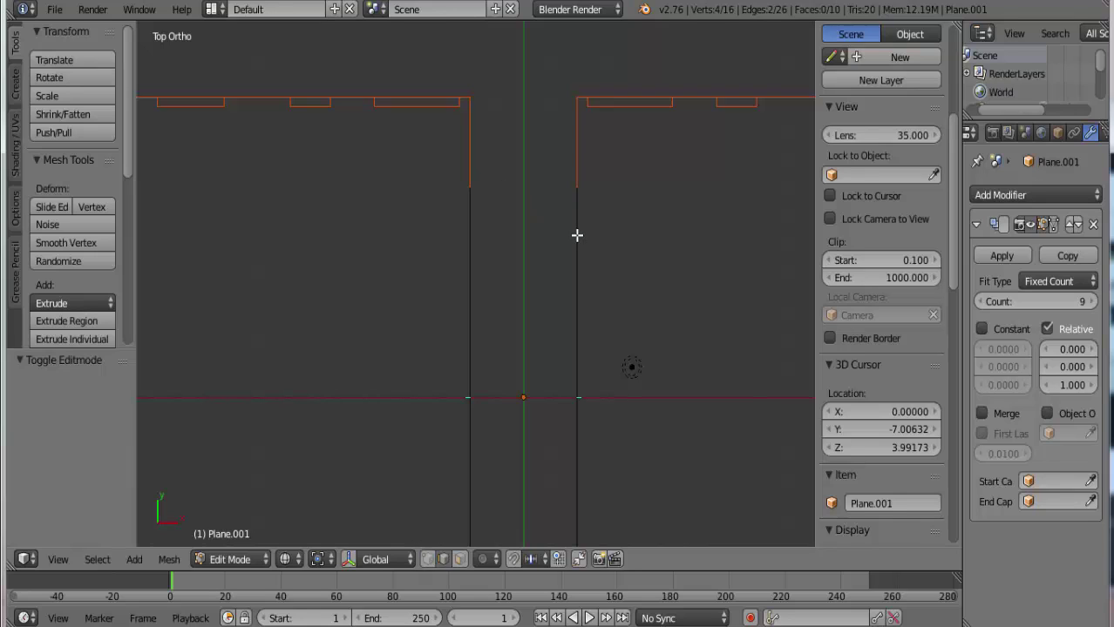
{"action": "key", "text": "e"}
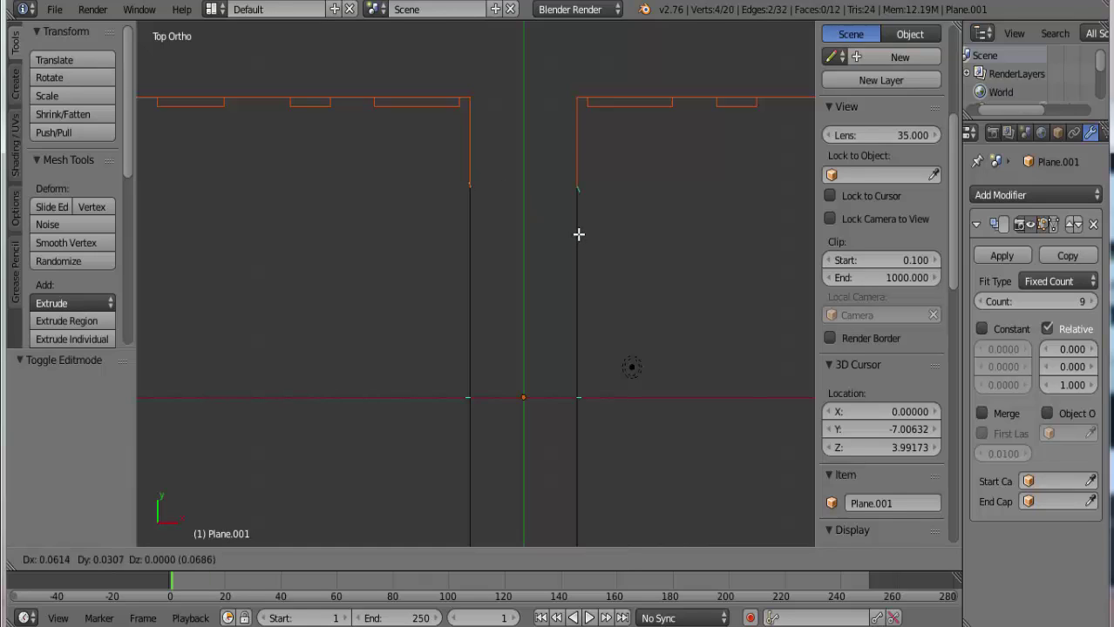
{"action": "type", "text": "x"}
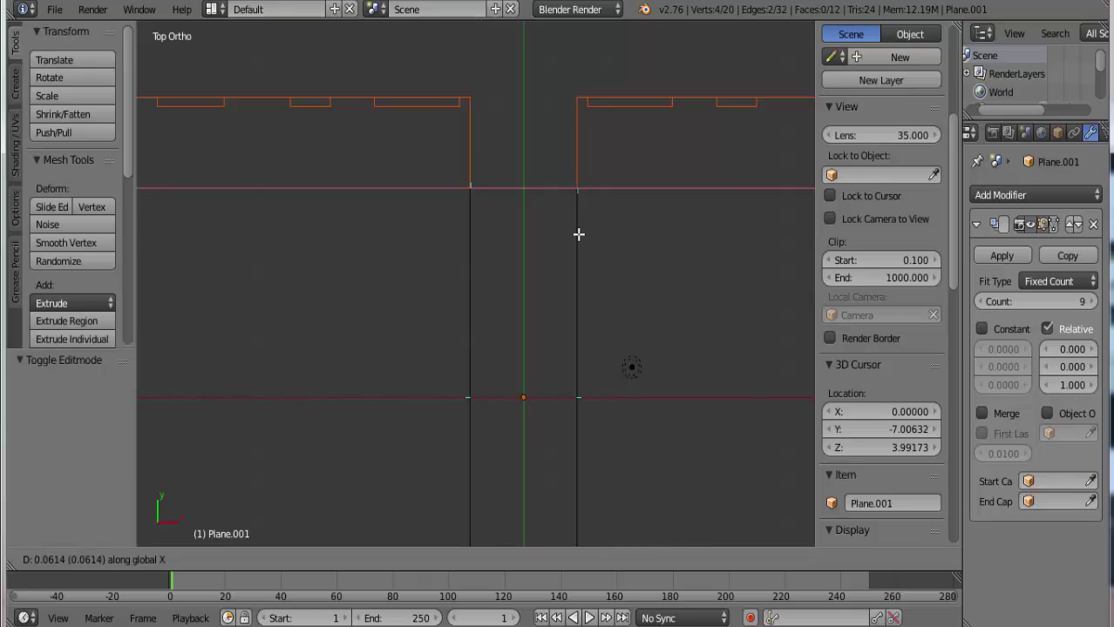
{"action": "type", "text": "2"}
{"action": "key", "text": "Return"}
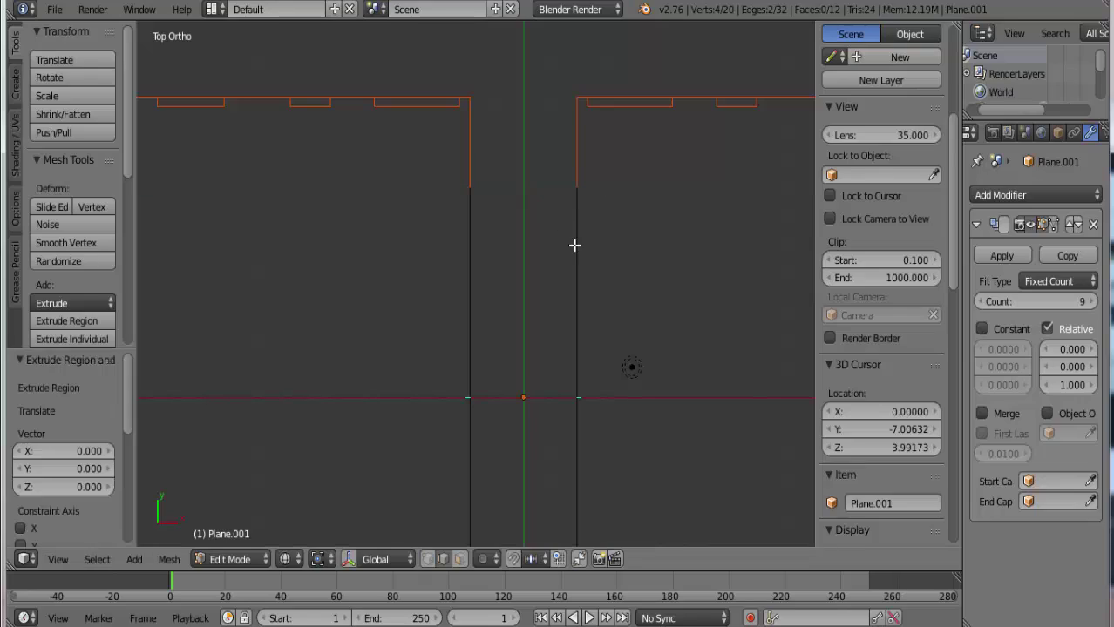
{"action": "mouse_move", "coordinate": [594, 294]}
{"action": "middle_mouse_down"}
{"action": "mouse_move", "coordinate": [592, 253]}
{"action": "mouse_move", "coordinate": [665, 257]}
{"action": "mouse_move", "coordinate": [507, 244]}
{"action": "mouse_move", "coordinate": [535, 271]}
{"action": "middle_mouse_up"}
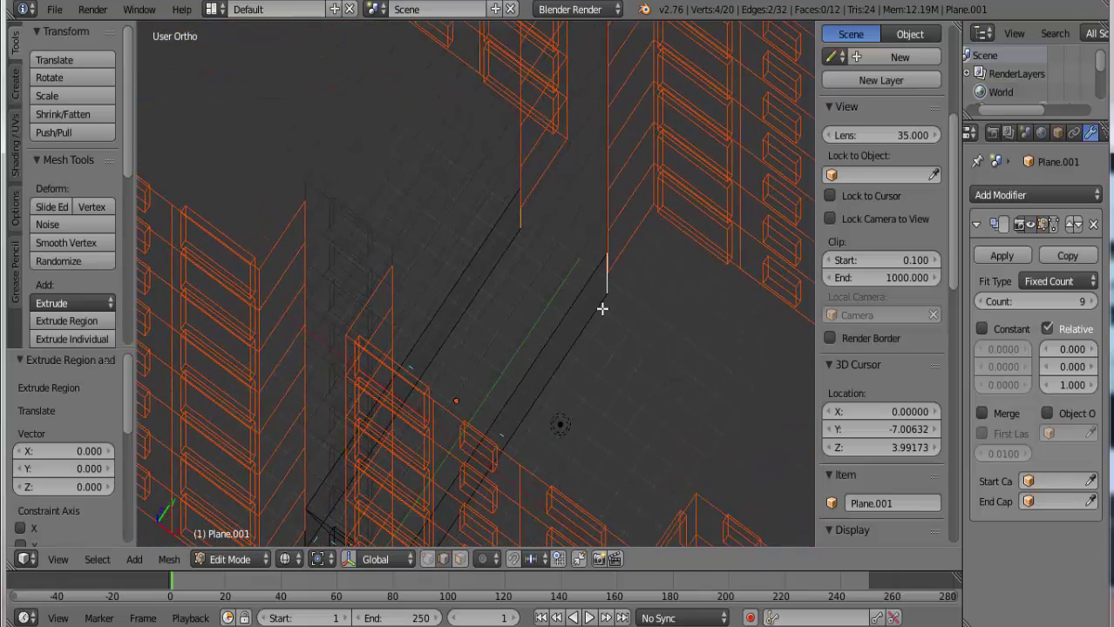
{"action": "key", "text": "z"}
{"action": "middle_click_drag", "start_coordinate": [601, 308], "coordinate": [661, 320]}
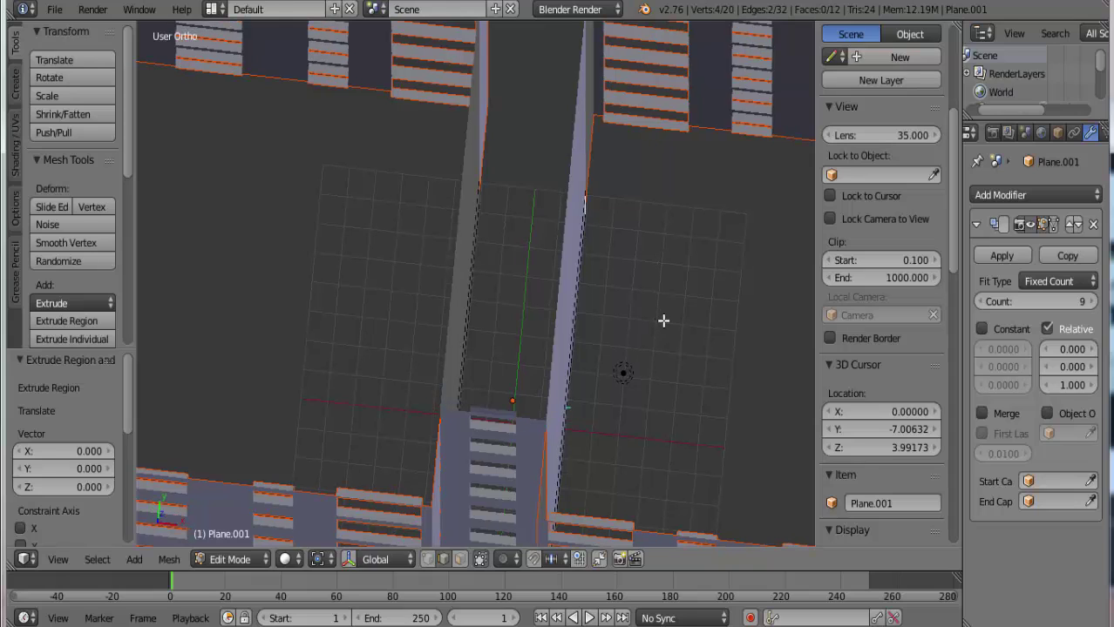
Try extruding and scaling the edges by -2 along X, then undo the scaling
{"action": "key", "text": "e"}
{"action": "key", "text": "x"}
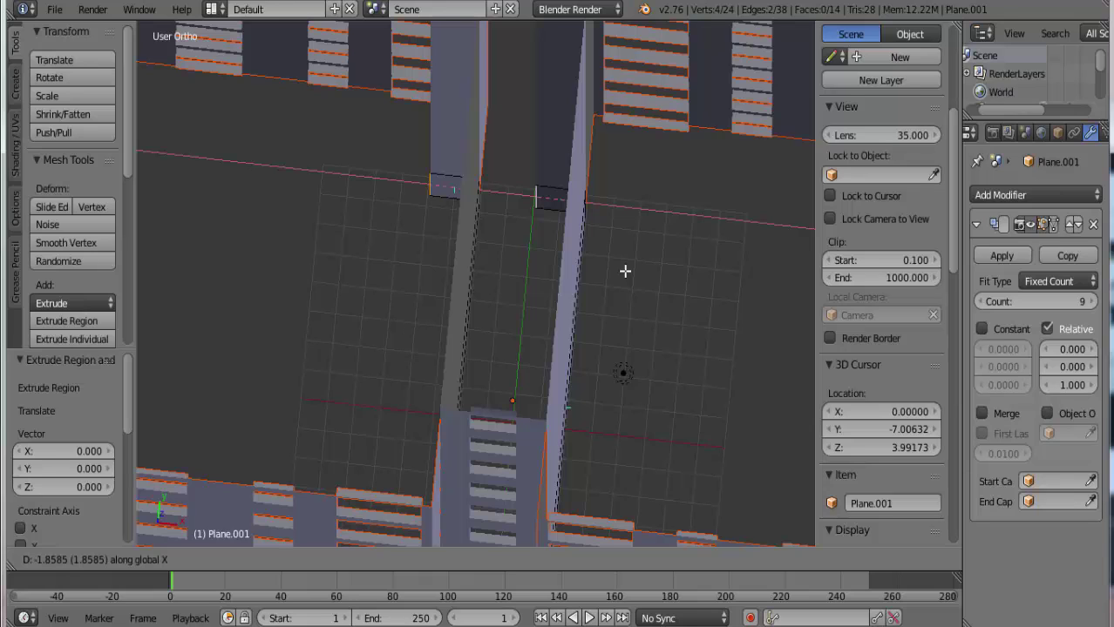
{"action": "right_click", "coordinate": [625, 271]}
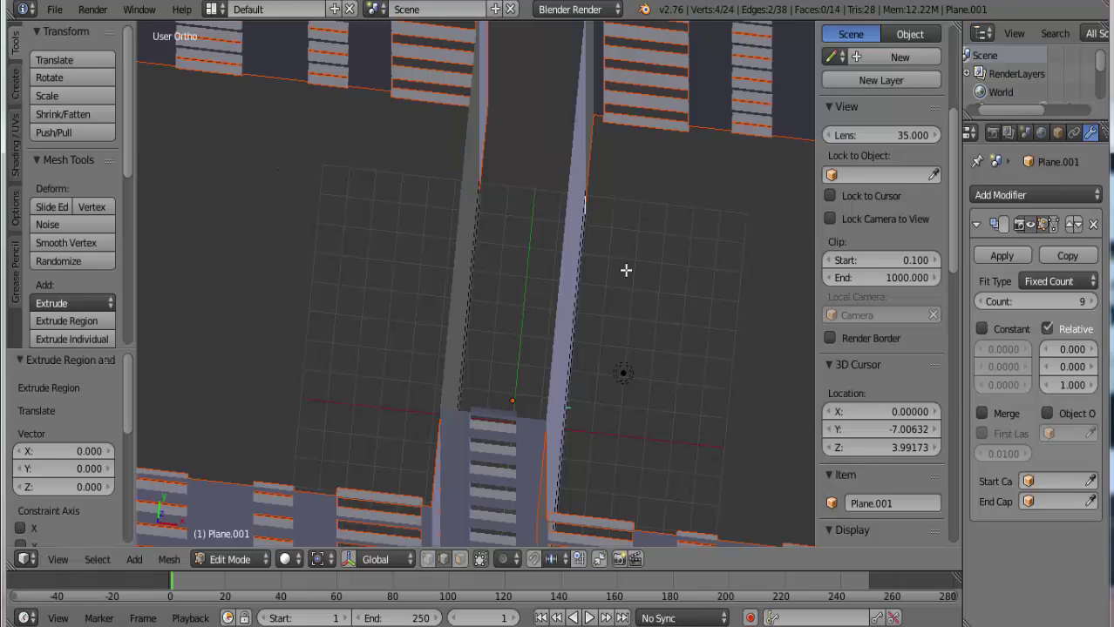
{"action": "key", "text": "s"}
{"action": "key", "text": "x"}
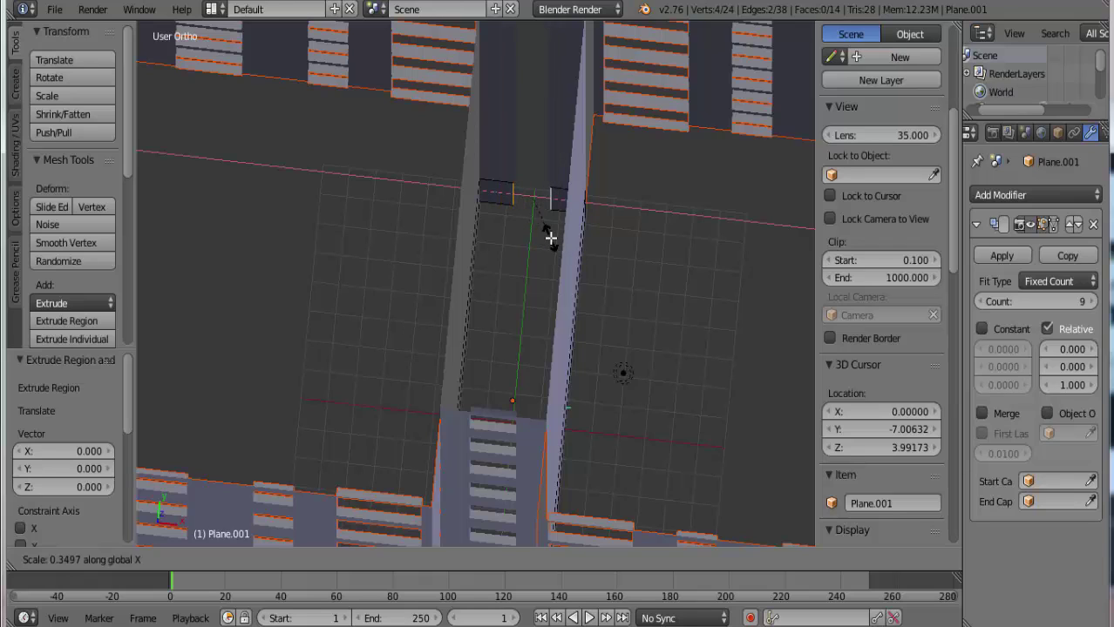
{"action": "key", "text": "2"}
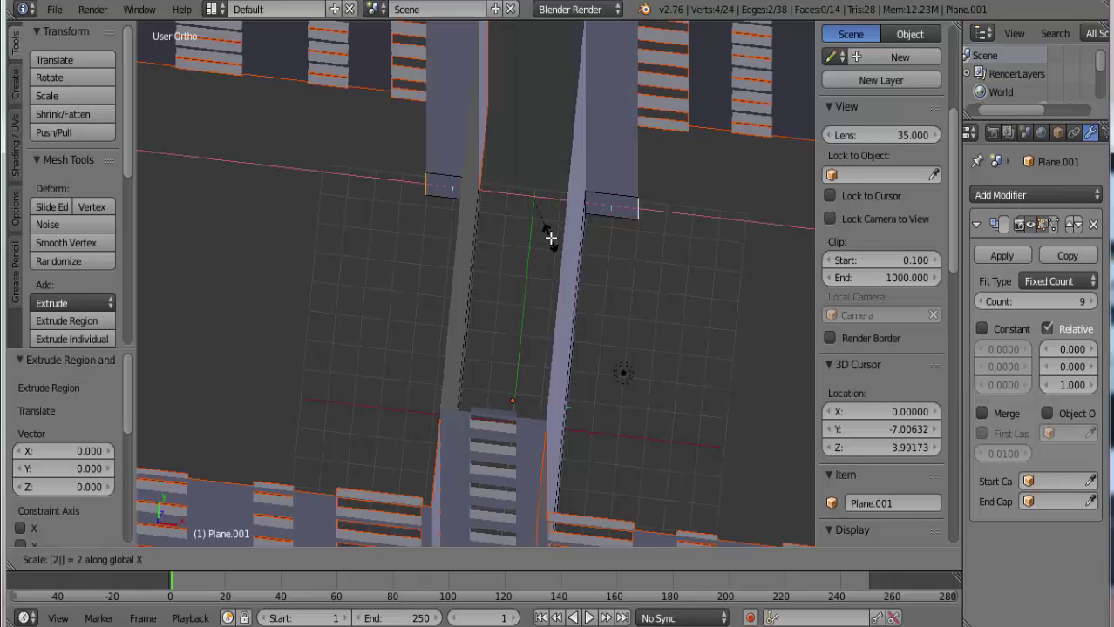
{"action": "key", "text": "Escape"}
{"action": "key", "text": "s"}
{"action": "key", "text": "x"}
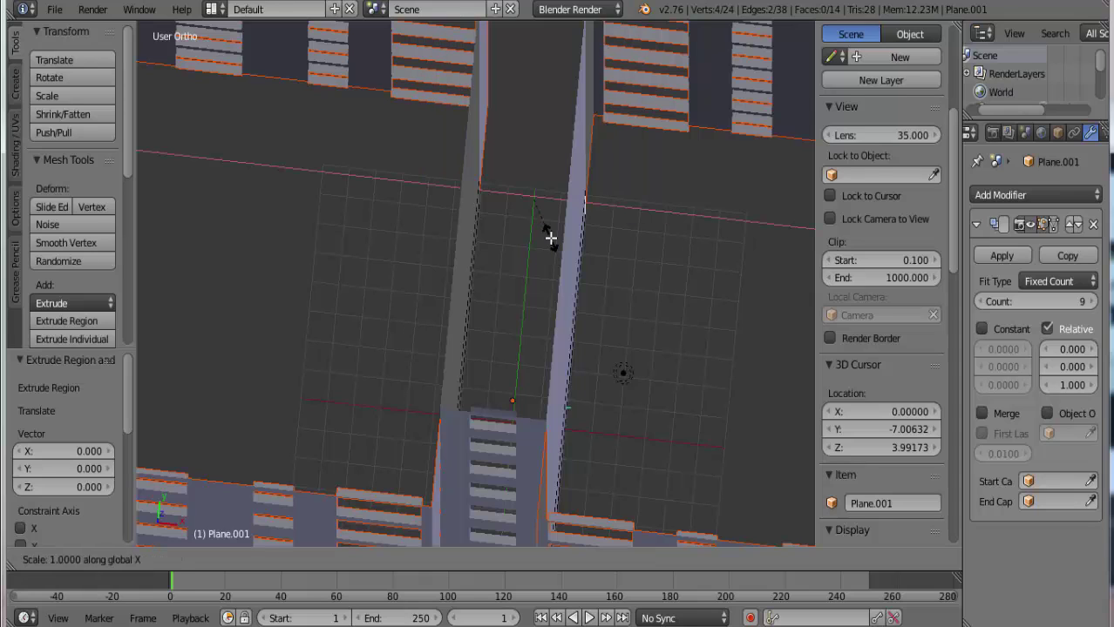
{"action": "key", "text": "minus"}
{"action": "key", "text": "2"}
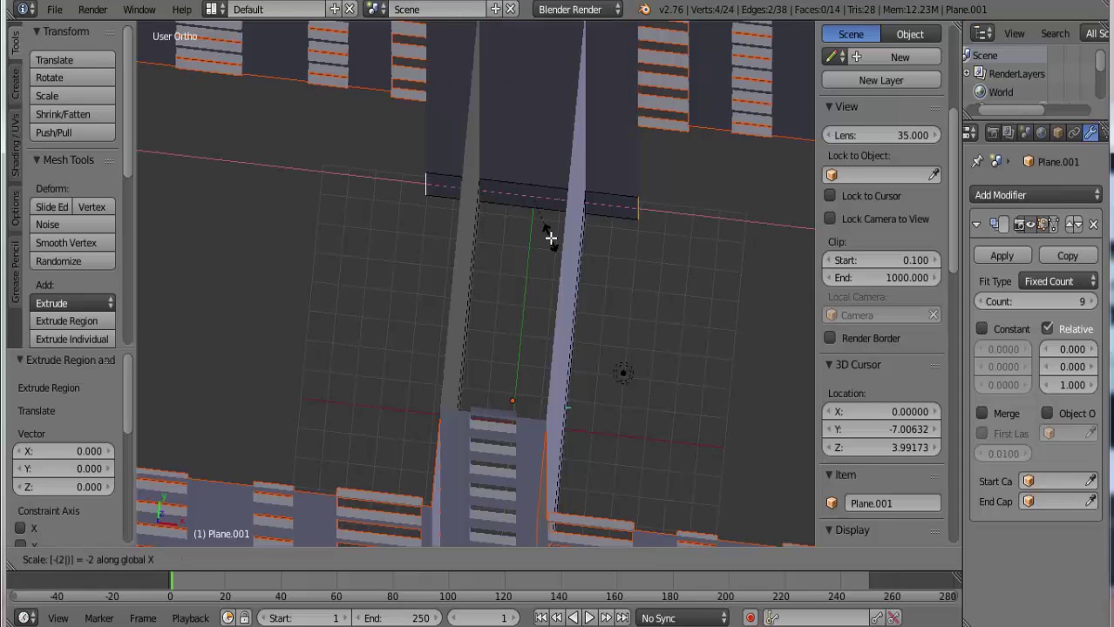
{"action": "key", "text": "Return"}
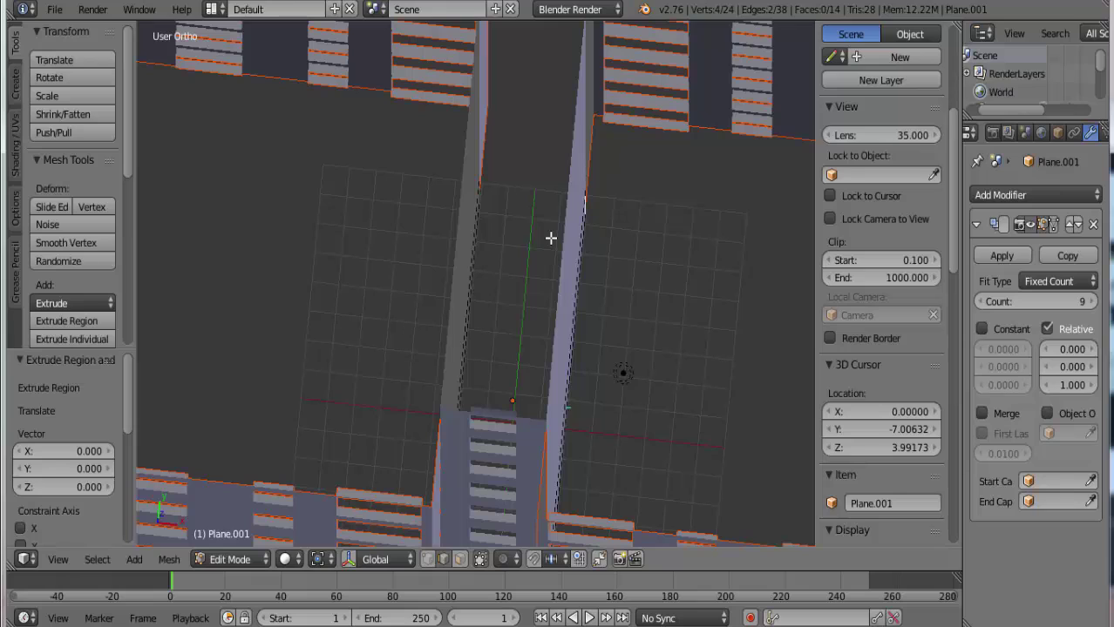
{"action": "key", "text": "ctrl+z"}
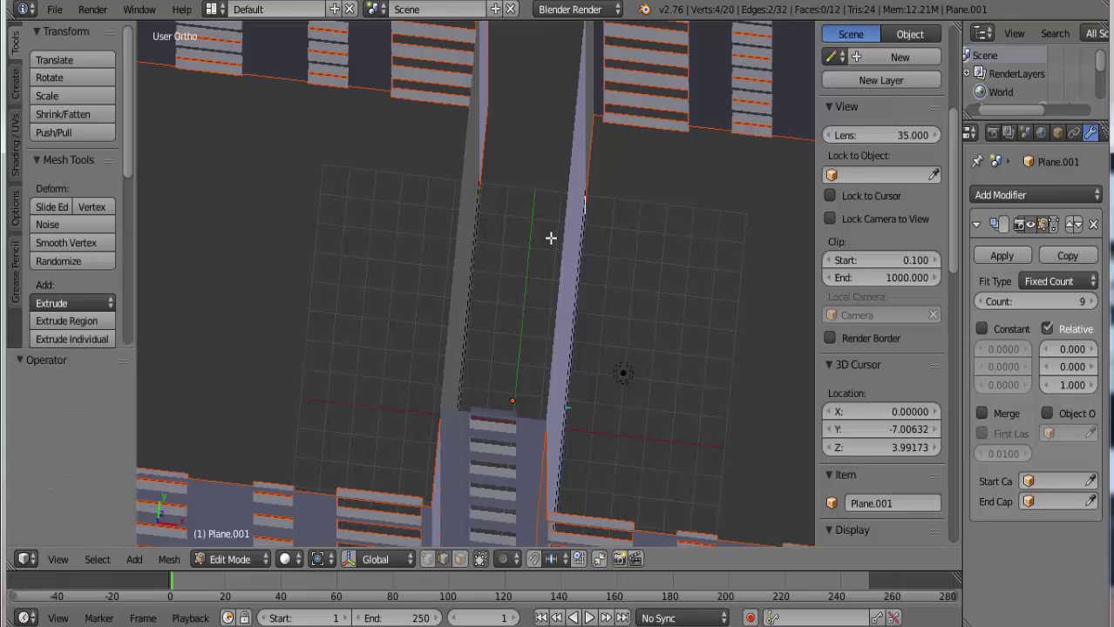
Extrude the edges again and mirror them across the bay with an X scale of -1
{"action": "key", "text": "e"}
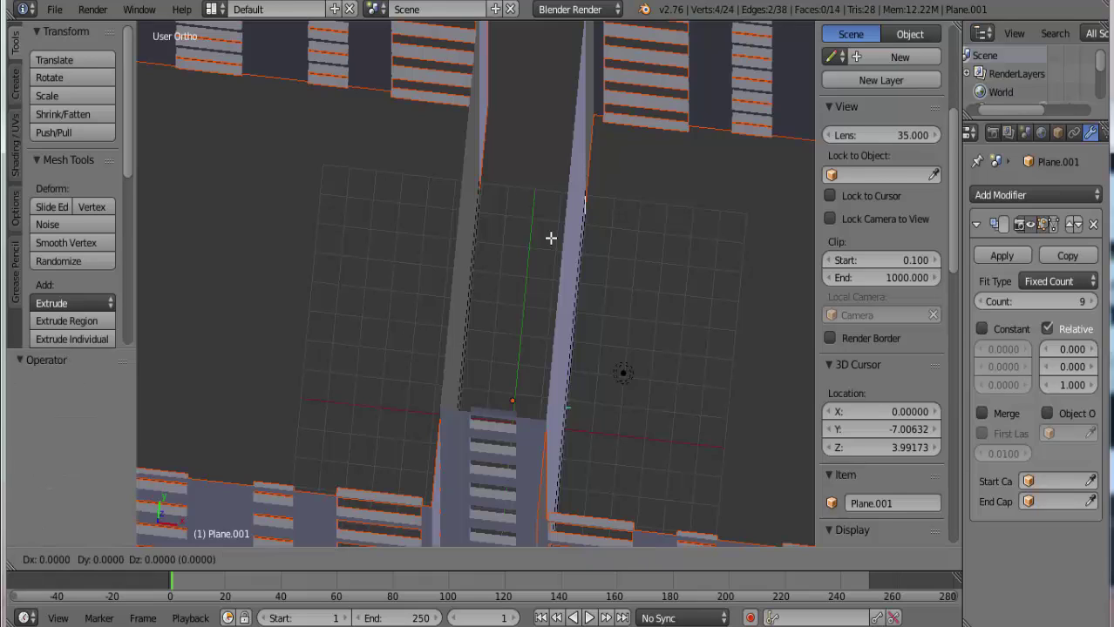
{"action": "key", "text": "s"}
{"action": "key", "text": "x"}
{"action": "key", "text": "minus"}
{"action": "key", "text": "2"}
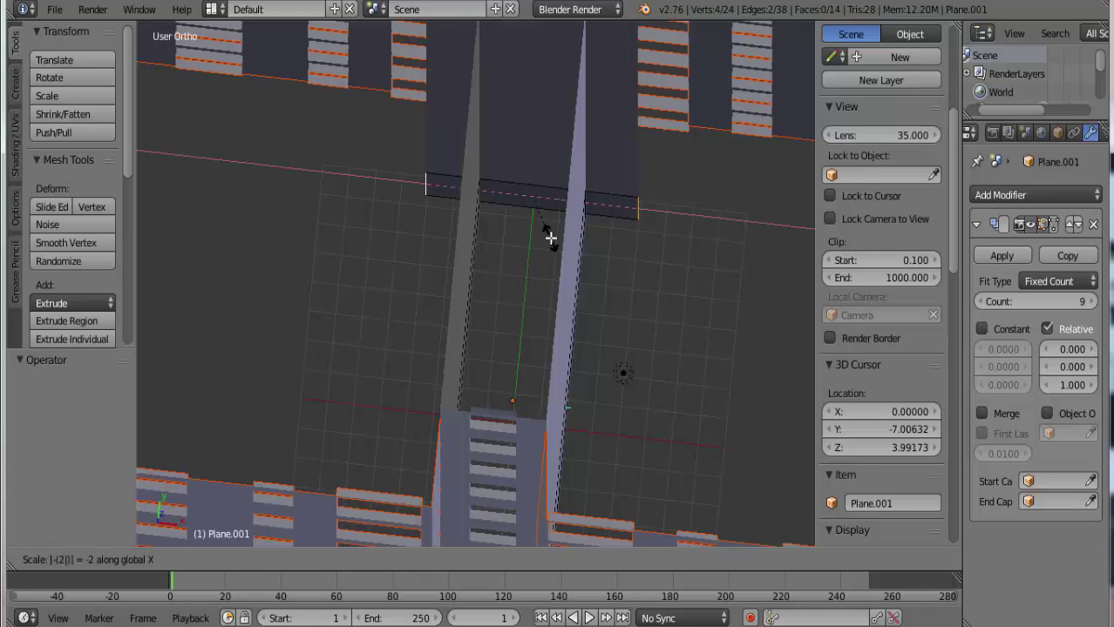
{"action": "key", "text": "Escape"}
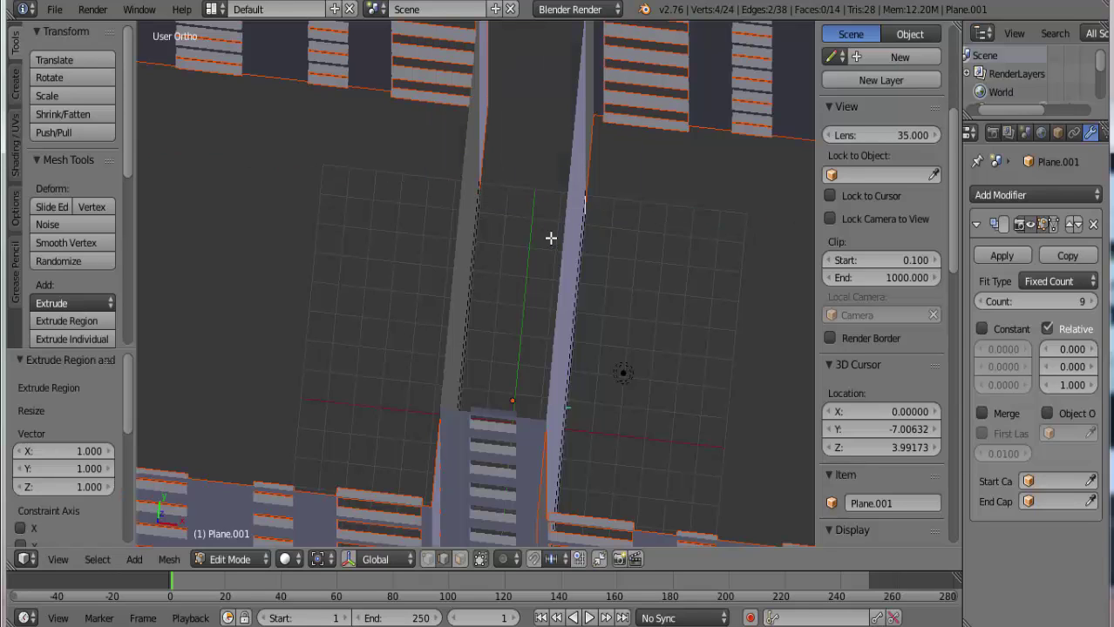
{"action": "key", "text": "s"}
{"action": "key", "text": "x"}
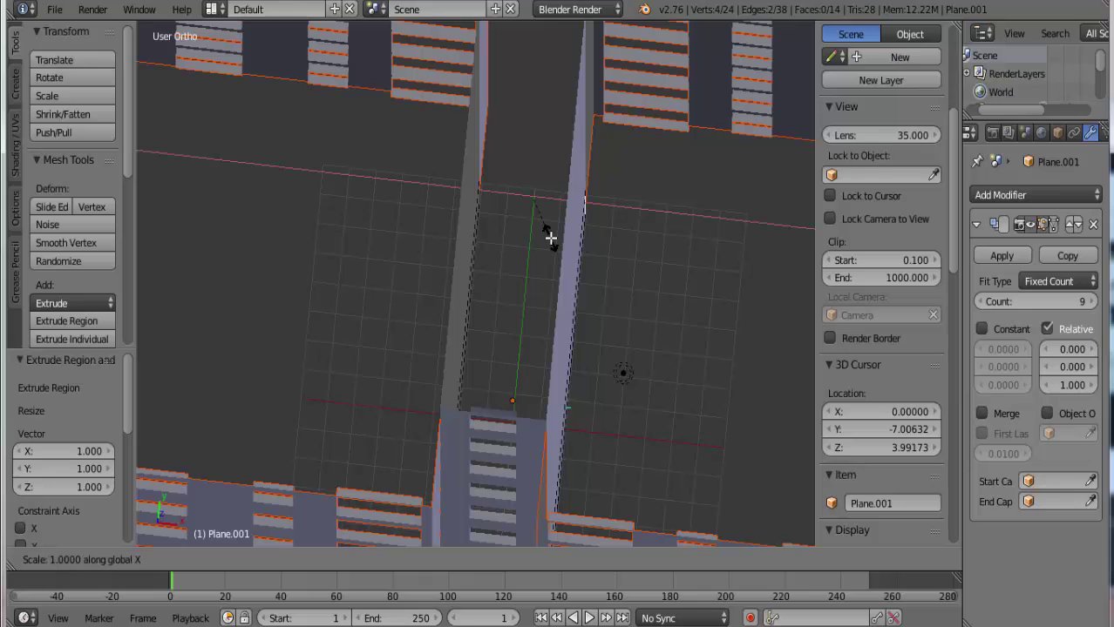
{"action": "key", "text": "minus"}
{"action": "key", "text": "1"}
{"action": "key", "text": "Return"}
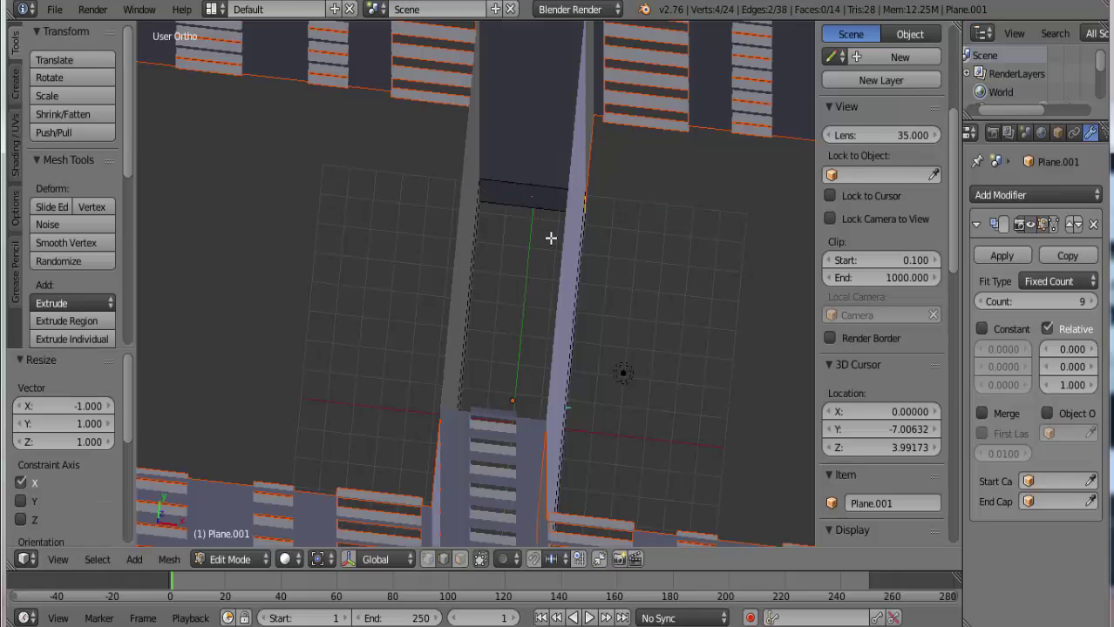
Return to Object Mode and view the building from the front
{"action": "mouse_move", "coordinate": [558, 227]}
{"action": "middle_mouse_down"}
{"action": "mouse_move", "coordinate": [586, 299]}
{"action": "mouse_move", "coordinate": [634, 286]}
{"action": "mouse_move", "coordinate": [639, 246]}
{"action": "mouse_move", "coordinate": [592, 269]}
{"action": "mouse_move", "coordinate": [583, 193]}
{"action": "mouse_move", "coordinate": [592, 219]}
{"action": "mouse_move", "coordinate": [532, 254]}
{"action": "mouse_move", "coordinate": [496, 250]}
{"action": "mouse_move", "coordinate": [480, 264]}
{"action": "mouse_move", "coordinate": [515, 311]}
{"action": "mouse_move", "coordinate": [453, 288]}
{"action": "mouse_move", "coordinate": [667, 266]}
{"action": "mouse_move", "coordinate": [629, 177]}
{"action": "mouse_move", "coordinate": [612, 178]}
{"action": "mouse_move", "coordinate": [550, 236]}
{"action": "mouse_move", "coordinate": [487, 251]}
{"action": "mouse_move", "coordinate": [522, 264]}
{"action": "mouse_move", "coordinate": [667, 232]}
{"action": "mouse_move", "coordinate": [751, 231]}
{"action": "mouse_move", "coordinate": [692, 248]}
{"action": "mouse_move", "coordinate": [600, 389]}
{"action": "mouse_move", "coordinate": [522, 340]}
{"action": "mouse_move", "coordinate": [502, 237]}
{"action": "mouse_move", "coordinate": [529, 284]}
{"action": "middle_mouse_up"}
{"action": "key", "text": "Tab"}
{"action": "key", "text": "KP_1"}
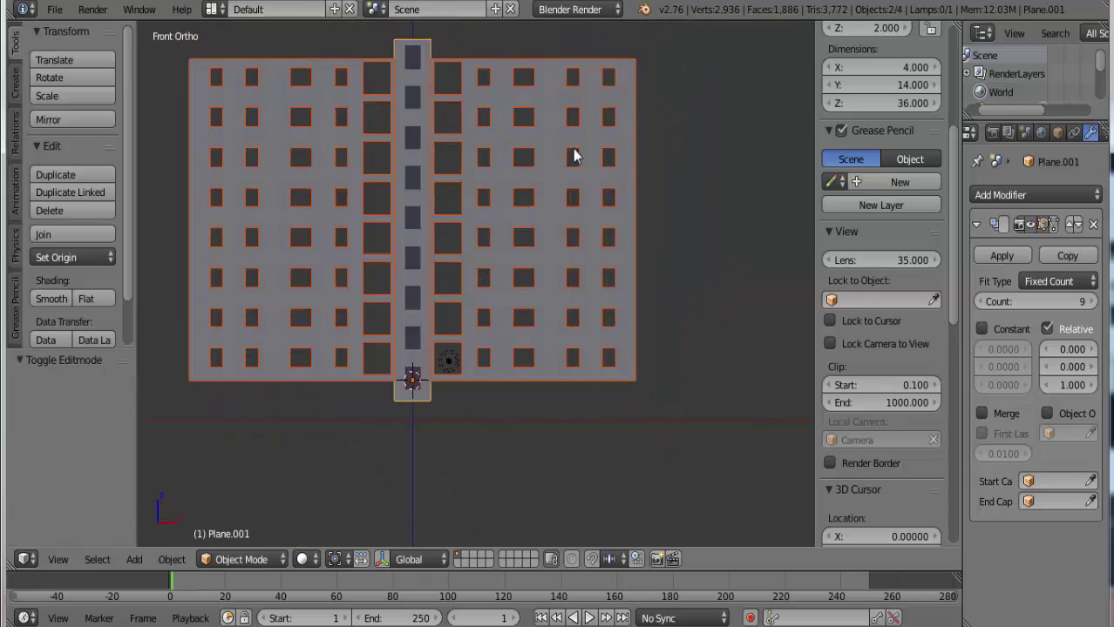
Apply the Array modifier to the walls from the front view
{"action": "mouse_move", "coordinate": [572, 157]}
{"action": "middle_mouse_down"}
{"action": "mouse_move", "coordinate": [503, 174]}
{"action": "mouse_move", "coordinate": [526, 143]}
{"action": "middle_mouse_up"}
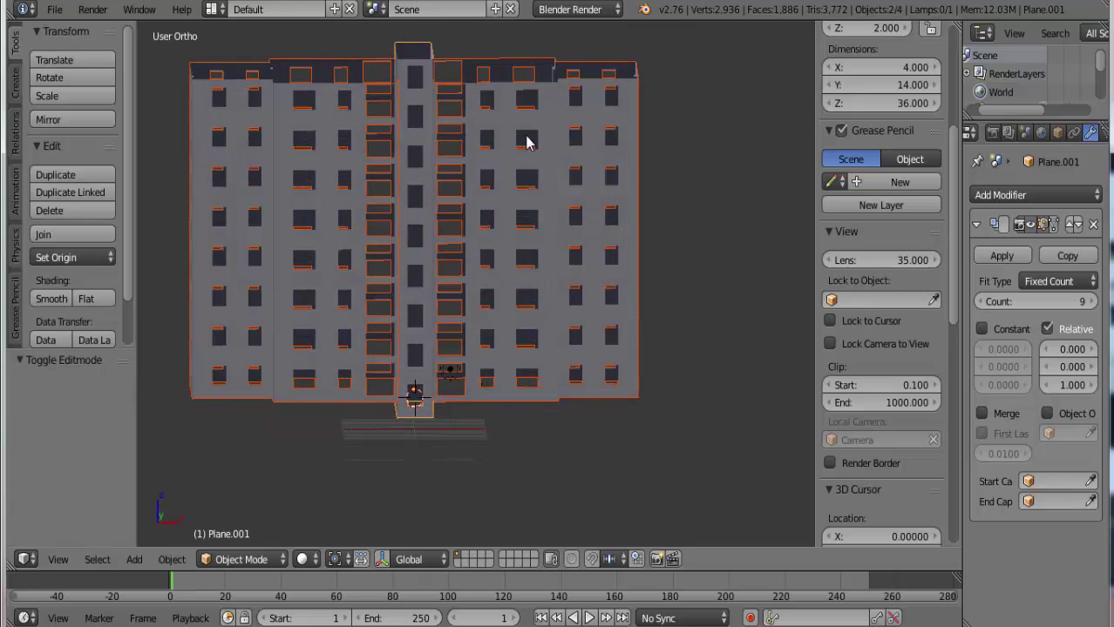
{"action": "key", "text": "KP_1"}
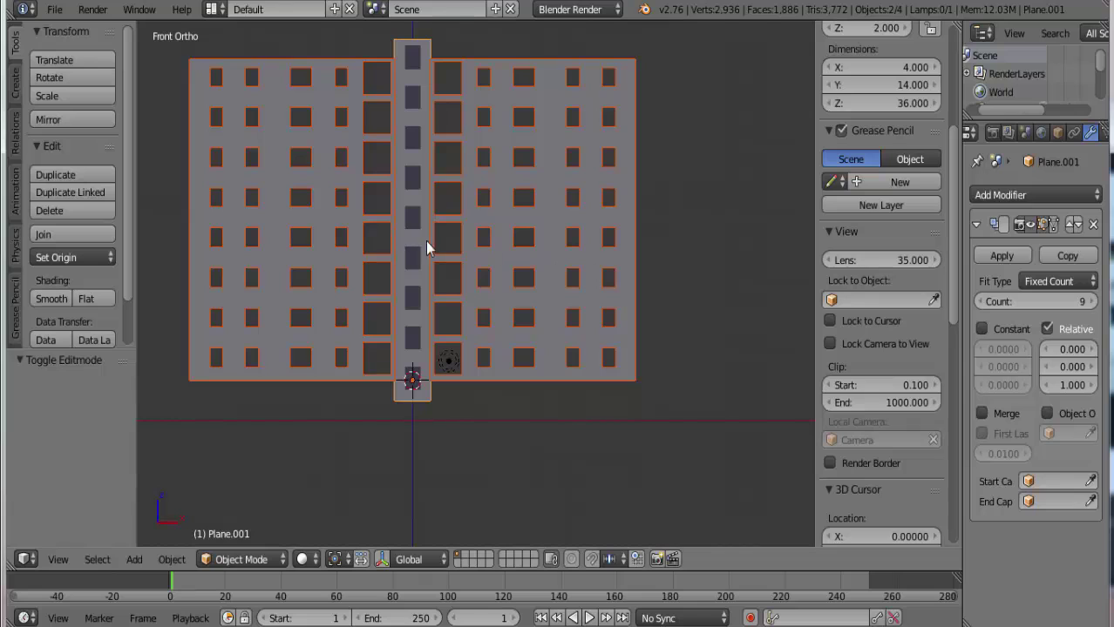
{"action": "left_click", "coordinate": [1002, 255]}
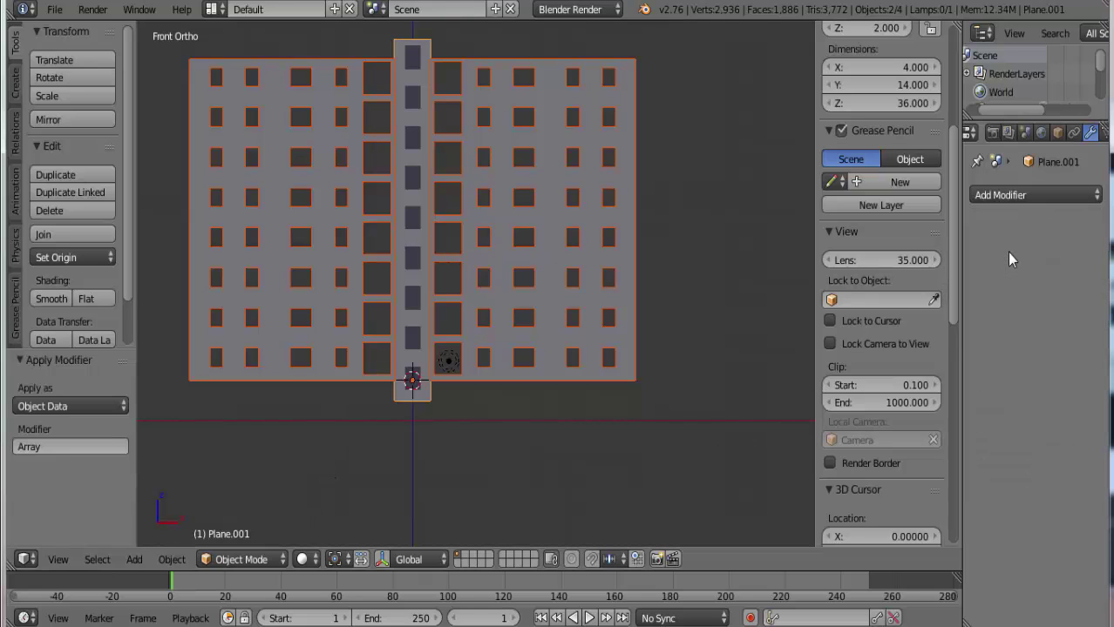
Check the building Plane in Edit Mode, then select the central column strip
{"action": "right_click", "coordinate": [539, 229]}
{"action": "key", "text": "Tab"}
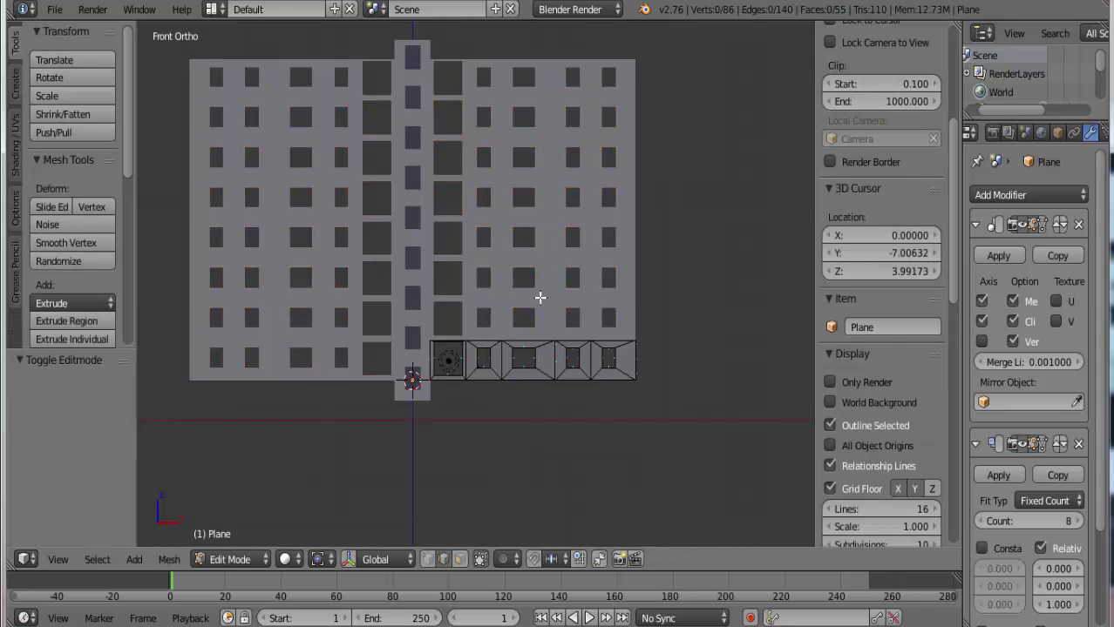
{"action": "key", "text": "Tab"}
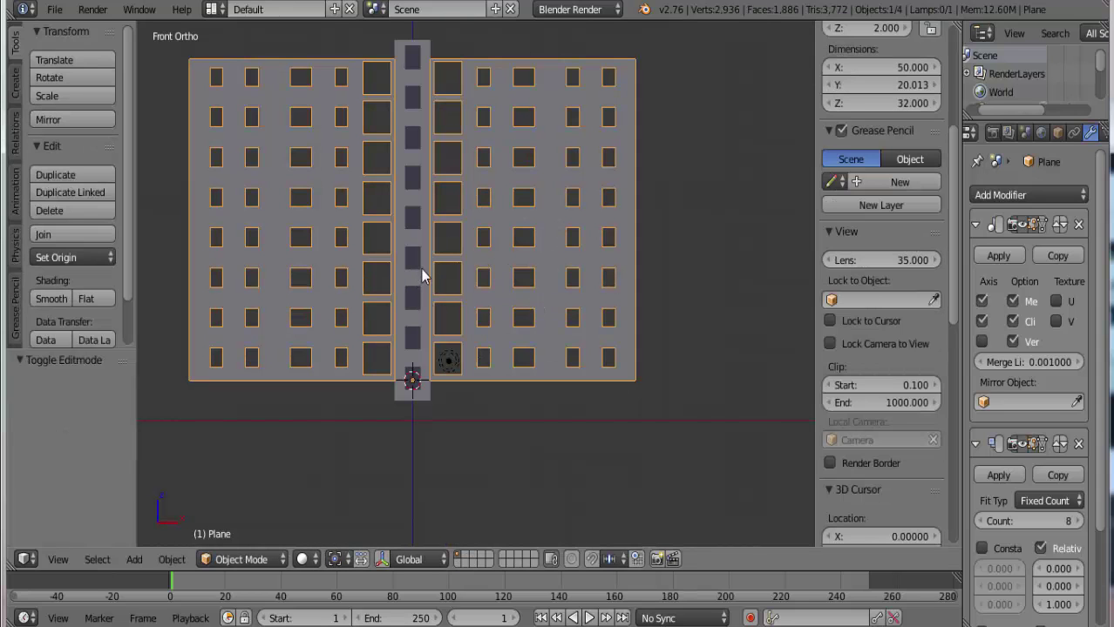
{"action": "key", "text": "Tab"}
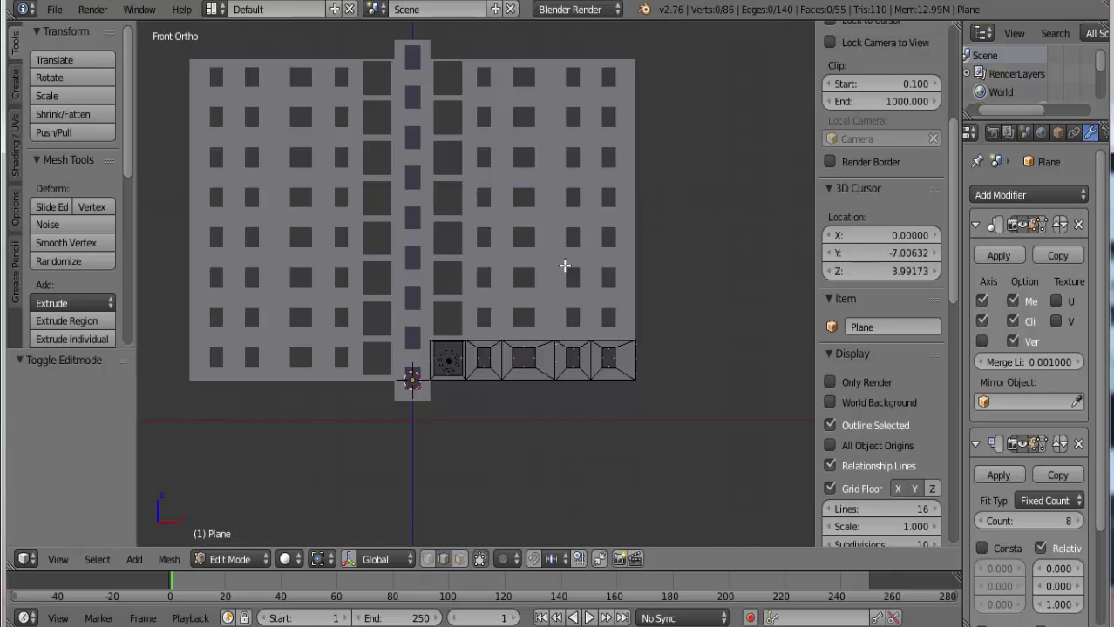
{"action": "key", "text": "Tab"}
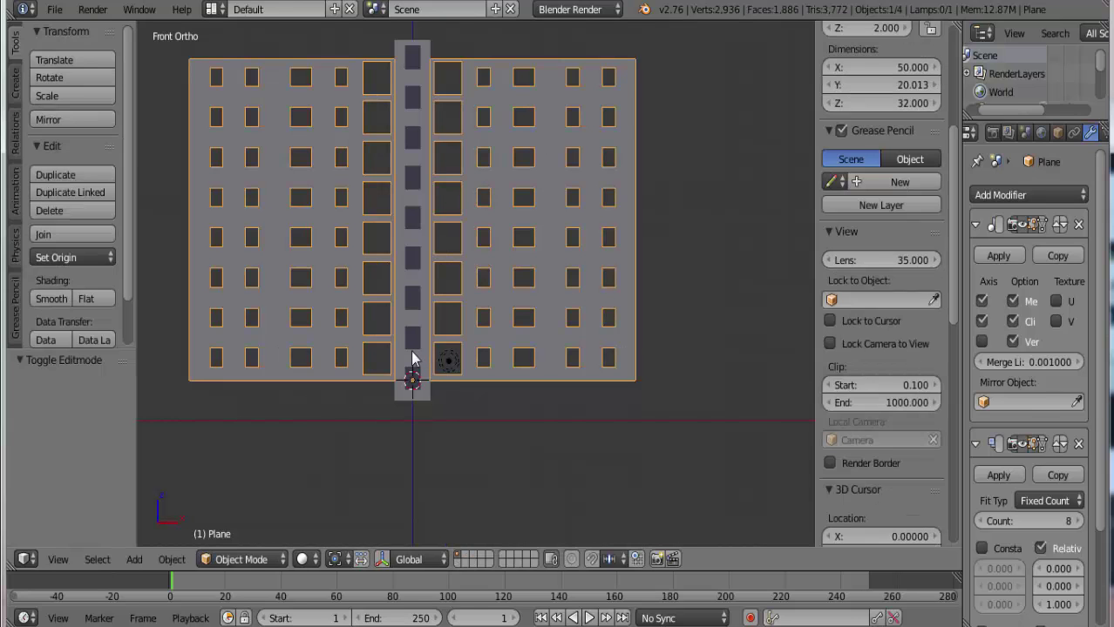
{"action": "right_click", "coordinate": [423, 352]}
{"action": "mouse_move", "coordinate": [466, 361]}
{"action": "middle_mouse_down"}
{"action": "mouse_move", "coordinate": [470, 455]}
{"action": "mouse_move", "coordinate": [428, 326]}
{"action": "middle_mouse_up"}
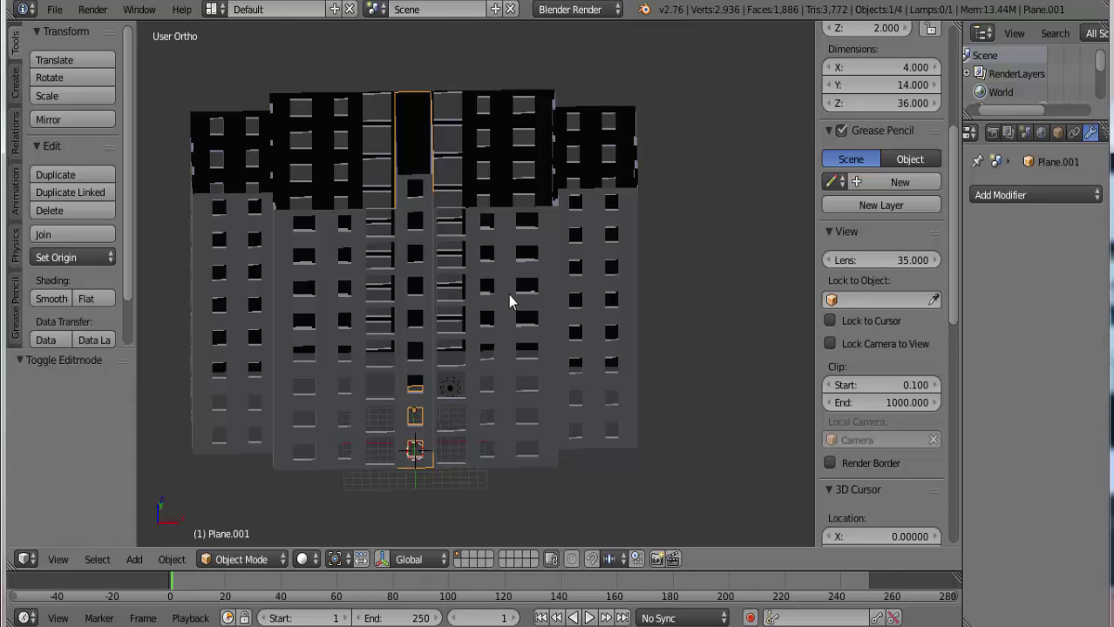
Parent the central column to the main building object
{"action": "right_click", "coordinate": [543, 281], "text": "shift"}
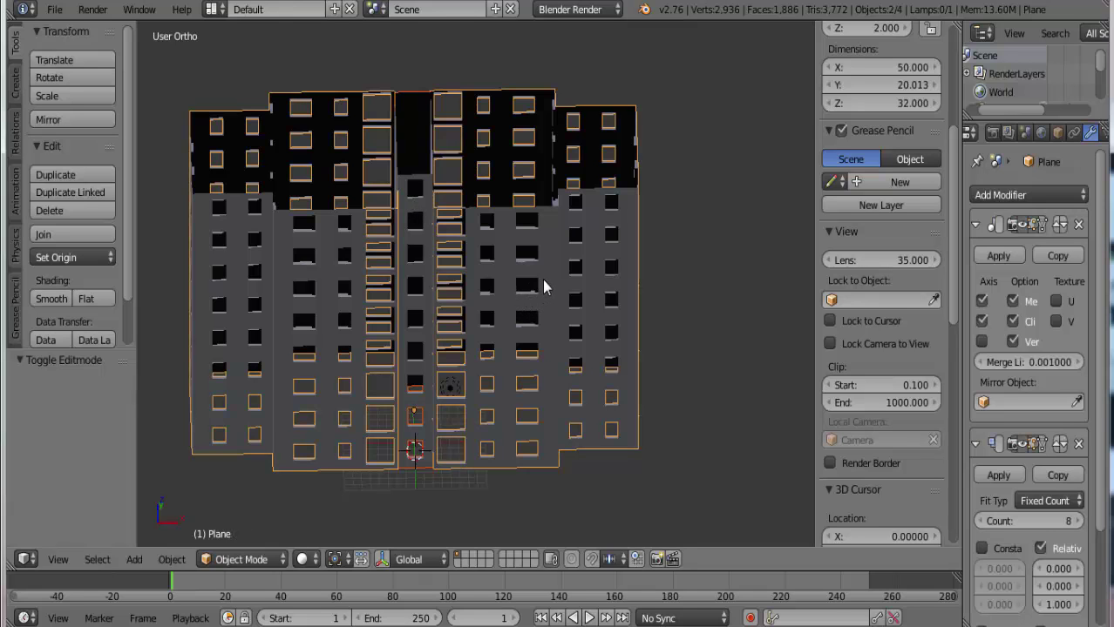
{"action": "key", "text": "ctrl+p"}
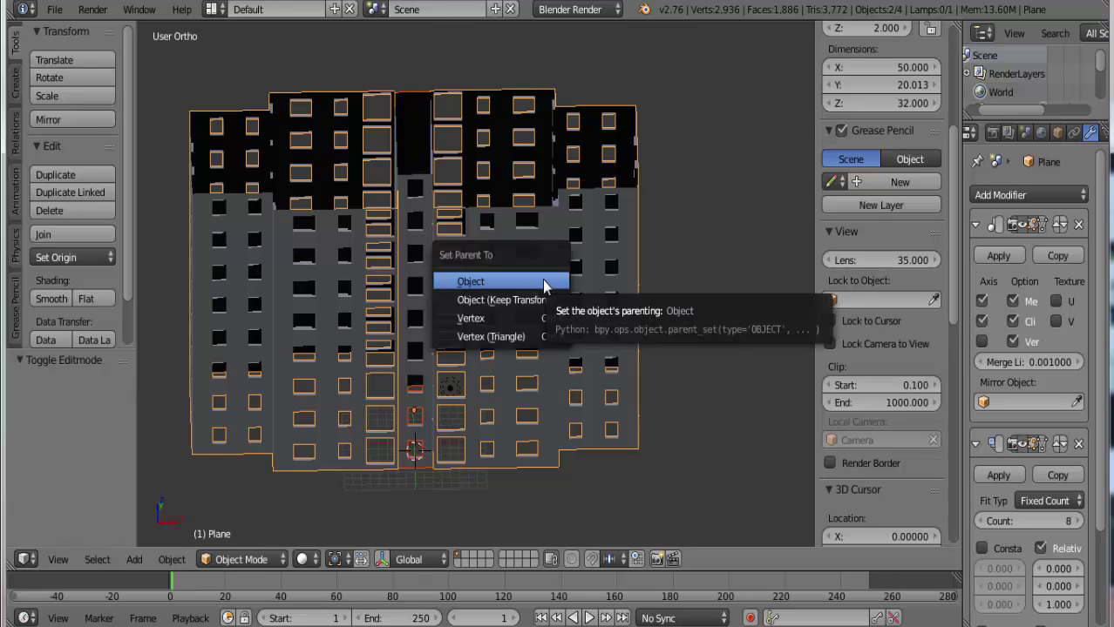
{"action": "left_click", "coordinate": [543, 281]}
Test-move the building and column separately to confirm the parenting, then return to front view
{"action": "right_click", "coordinate": [546, 317]}
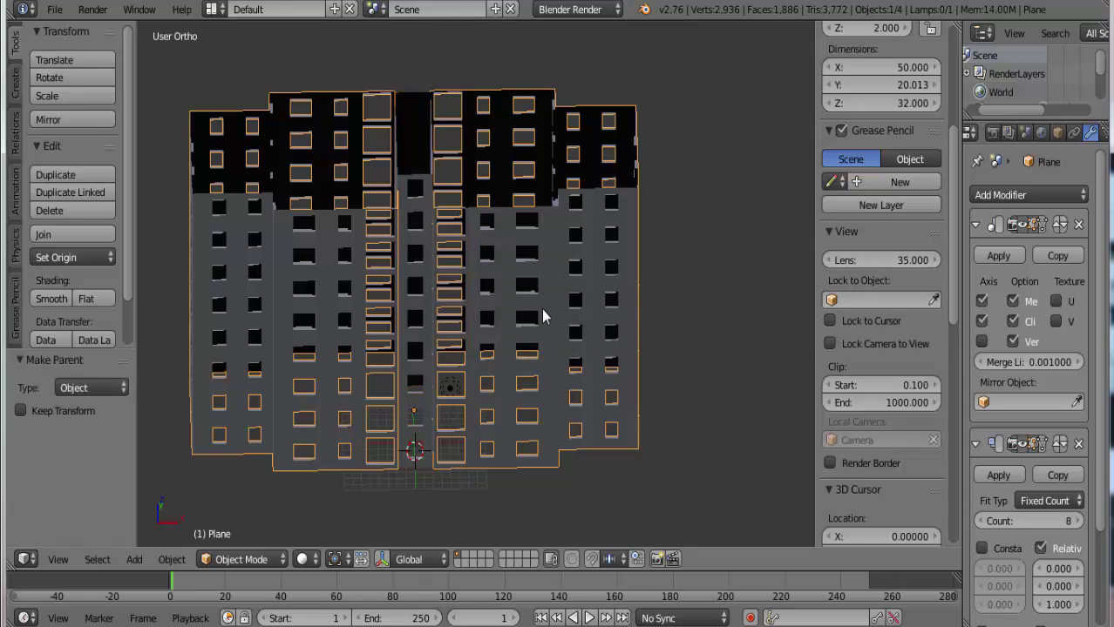
{"action": "key", "text": "g"}
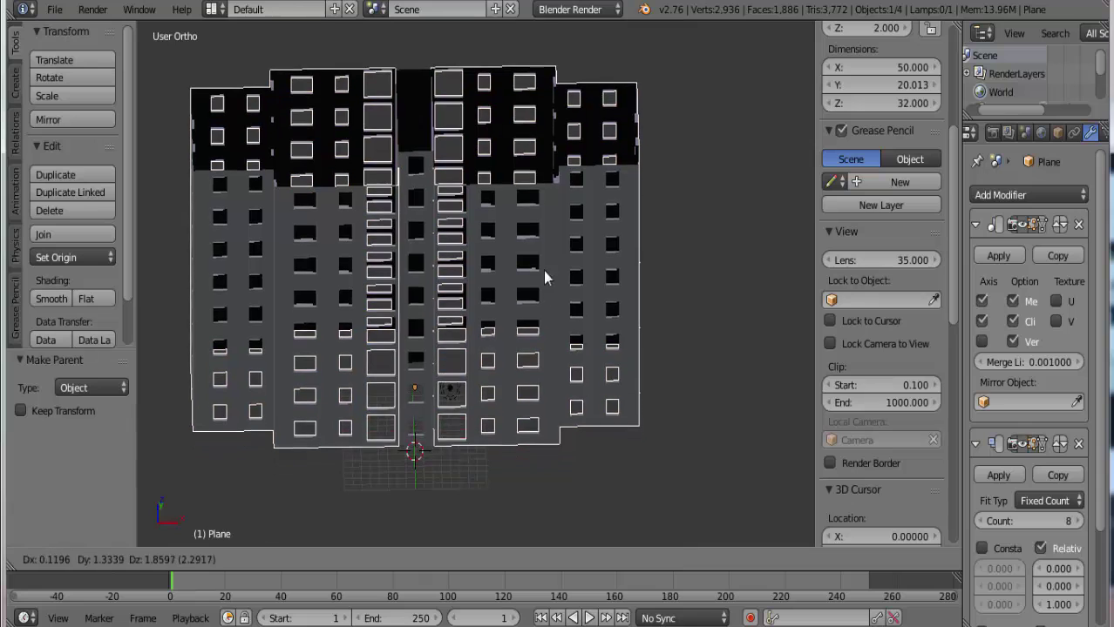
{"action": "right_click", "coordinate": [486, 256]}
{"action": "right_click", "coordinate": [412, 229]}
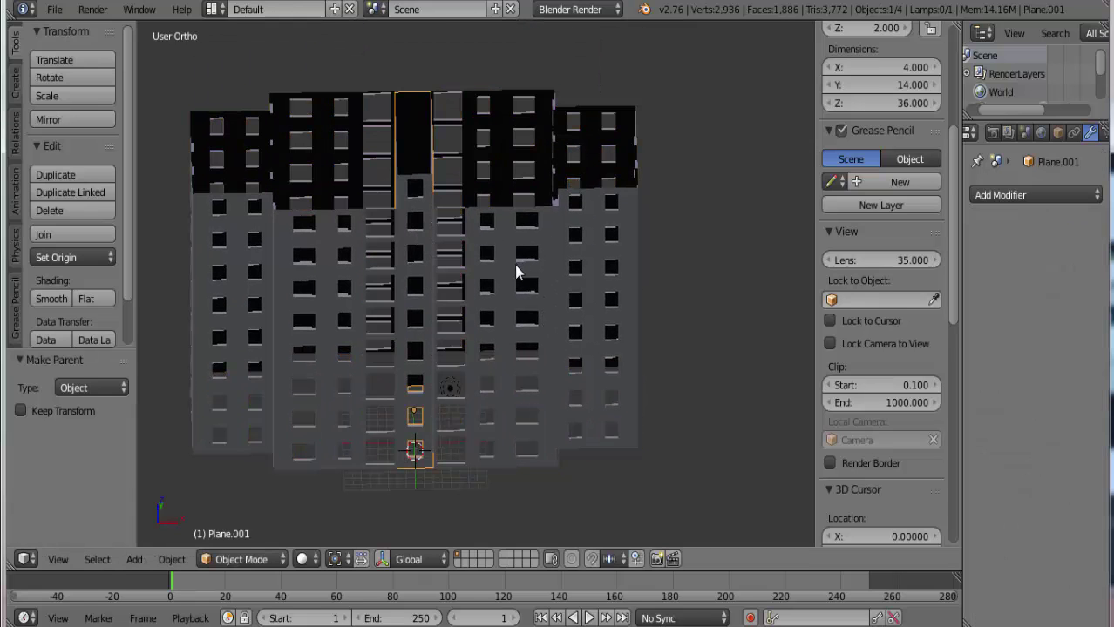
{"action": "key", "text": "g"}
{"action": "right_click", "coordinate": [504, 307]}
{"action": "right_click", "coordinate": [504, 308]}
{"action": "key", "text": "g"}
{"action": "right_click", "coordinate": [532, 200]}
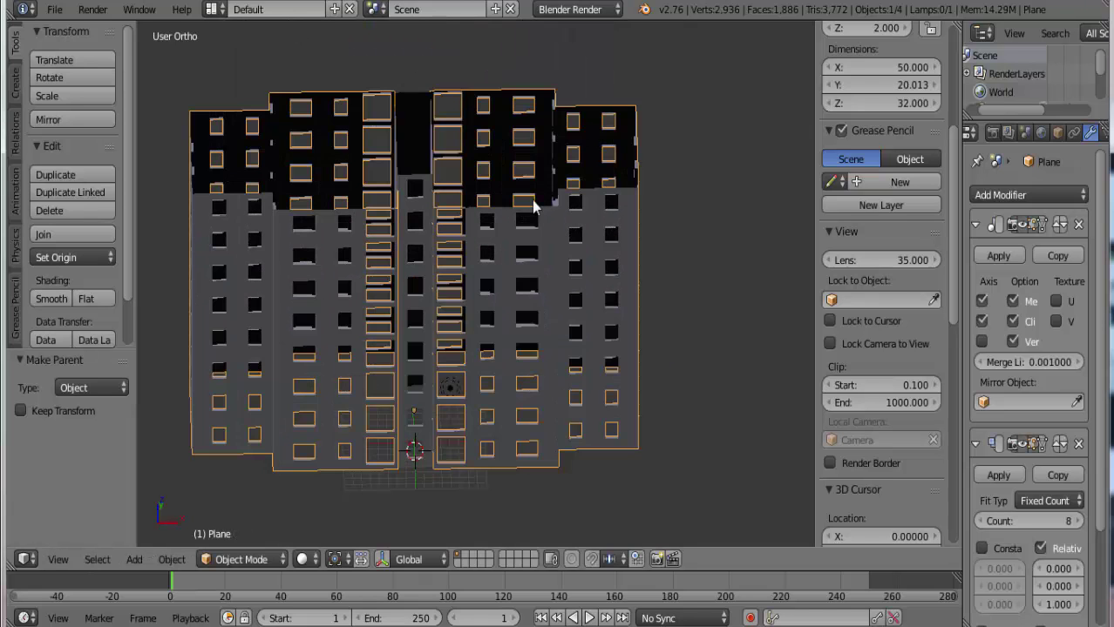
{"action": "key", "text": "KP_1"}
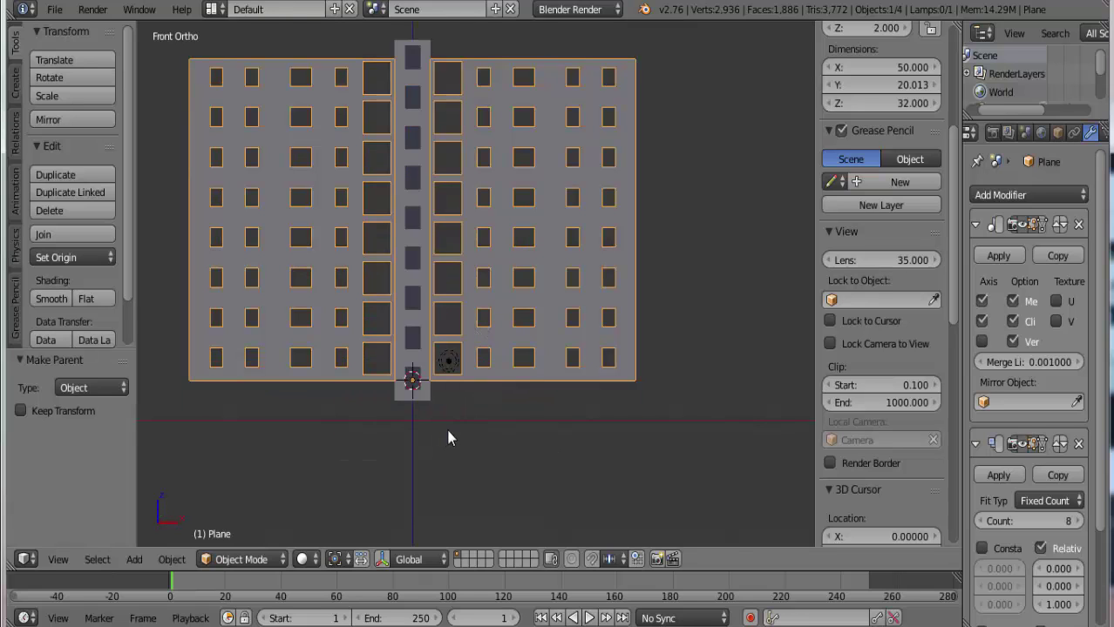
Enter Edit Mode on the central column and select its bottom edge loop in front view
{"action": "mouse_move", "coordinate": [447, 437]}
{"action": "middle_mouse_down"}
{"action": "mouse_move", "coordinate": [498, 442]}
{"action": "mouse_move", "coordinate": [480, 445]}
{"action": "middle_mouse_up"}
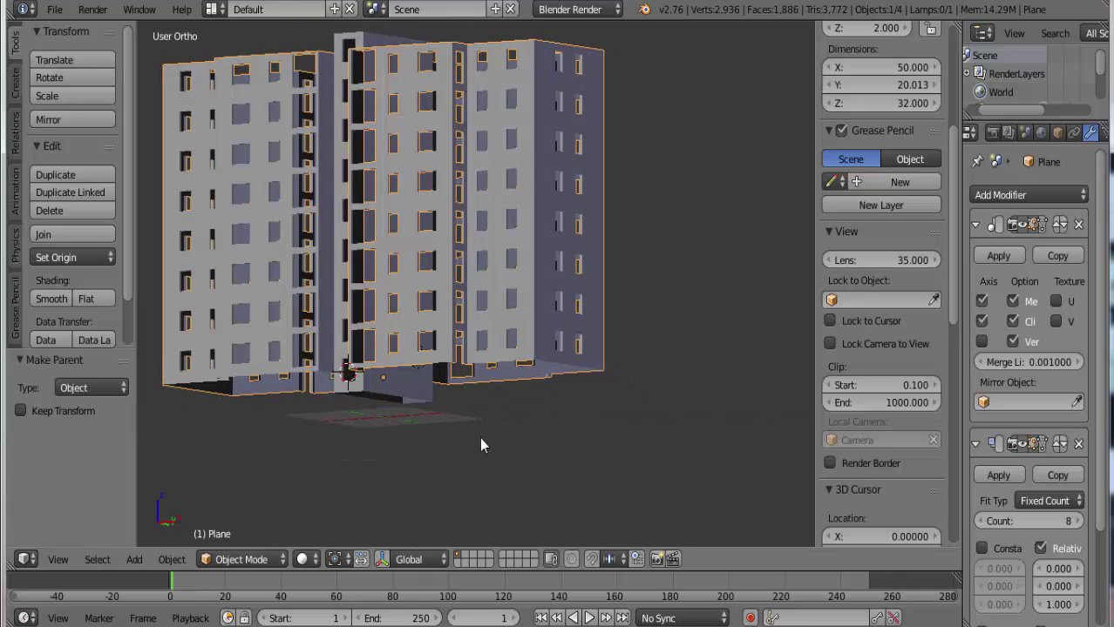
{"action": "key", "text": "Tab"}
{"action": "scroll", "coordinate": [389, 425], "scroll_direction": "up", "scroll_amount": 3}
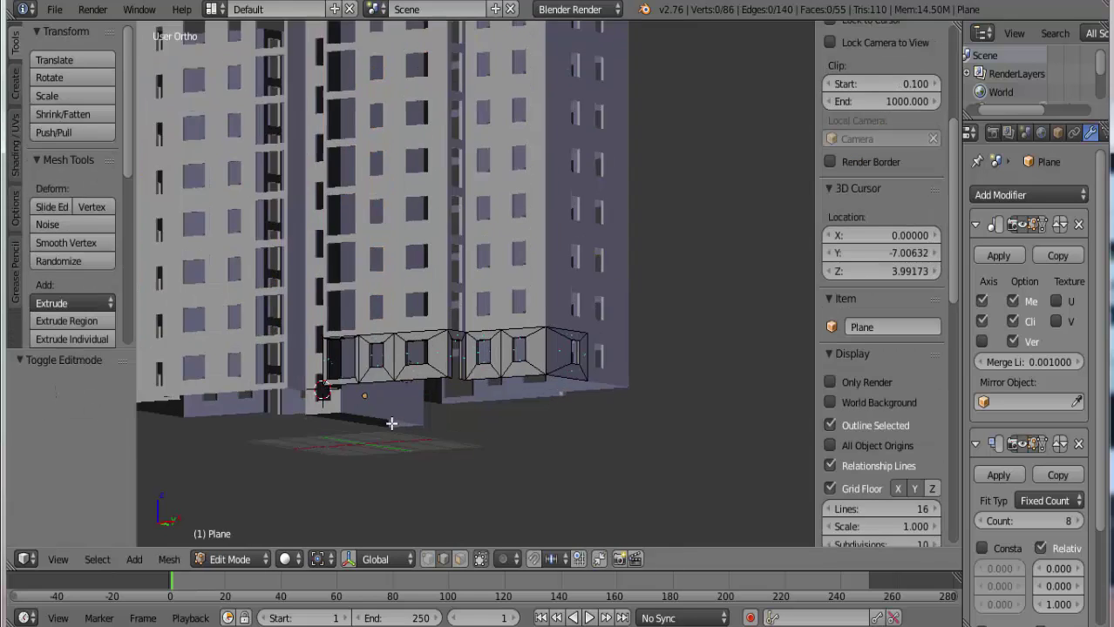
{"action": "scroll", "coordinate": [392, 425], "scroll_direction": "up", "scroll_amount": 3}
{"action": "key", "text": "Tab"}
{"action": "scroll", "coordinate": [363, 424], "scroll_direction": "down", "scroll_amount": 5}
{"action": "key", "text": "Tab"}
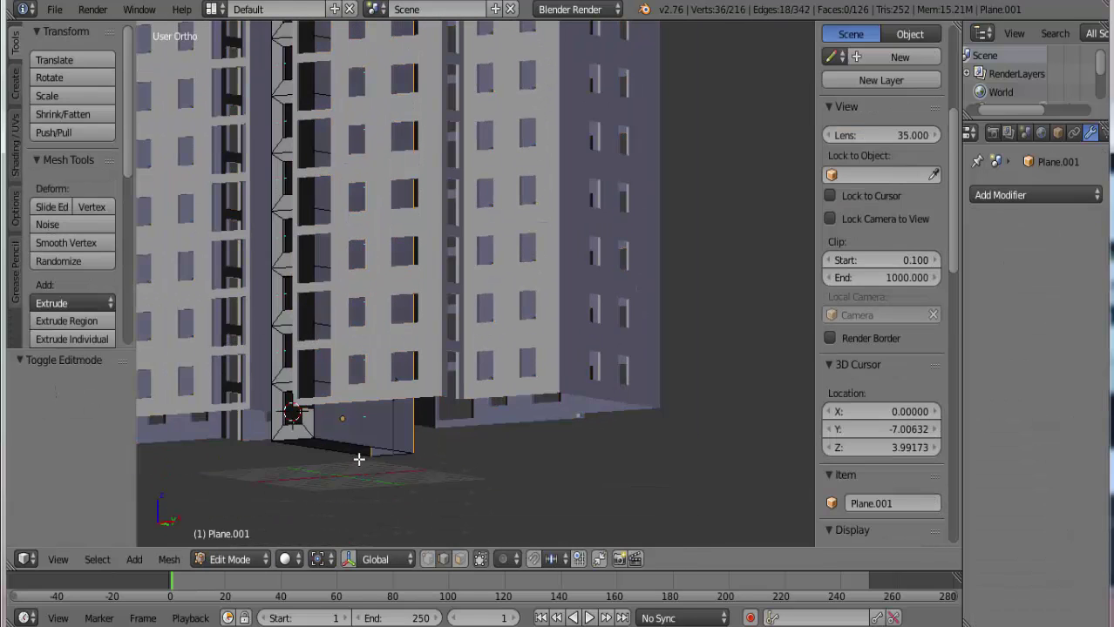
{"action": "scroll", "coordinate": [360, 464], "scroll_direction": "up", "scroll_amount": 3}
{"action": "scroll", "coordinate": [360, 464], "scroll_direction": "up", "scroll_amount": 1}
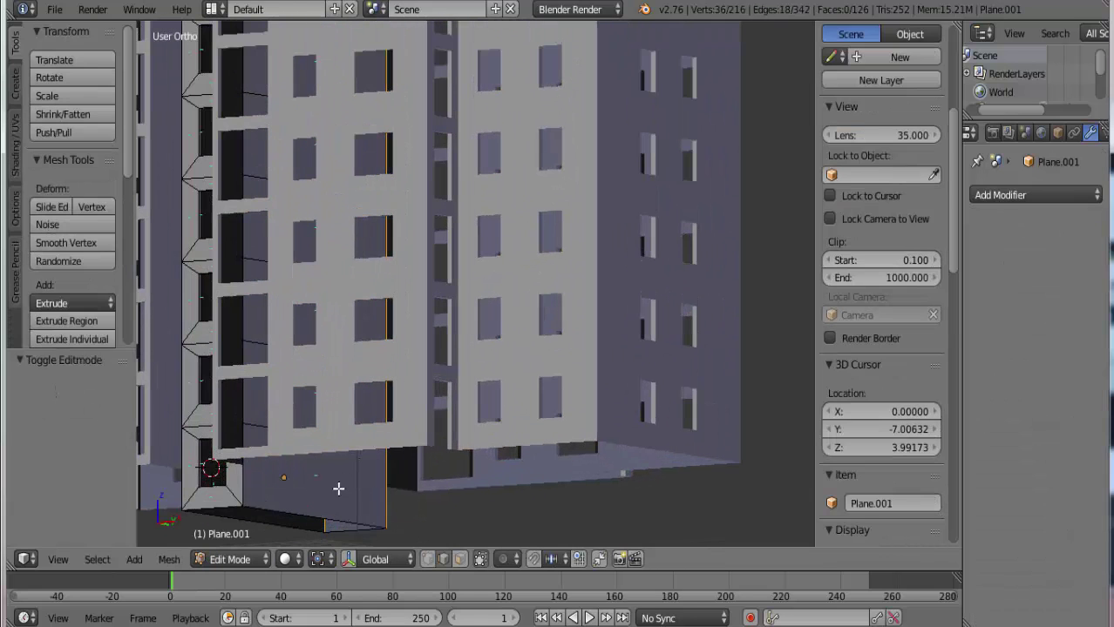
{"action": "right_click", "coordinate": [298, 517], "text": "alt"}
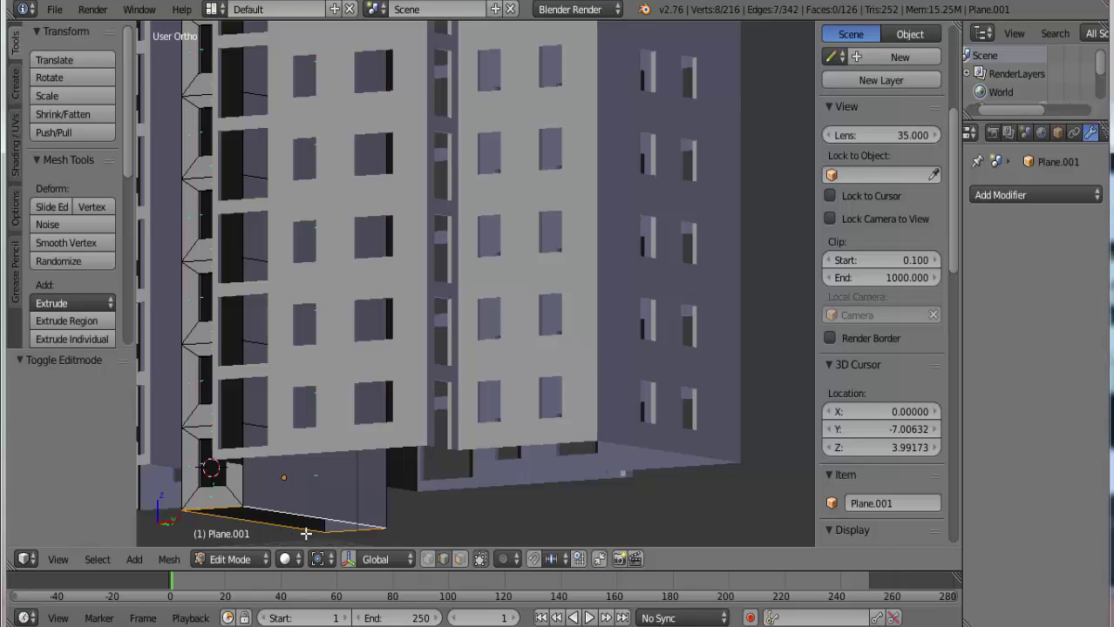
{"action": "key", "text": "KP_1"}
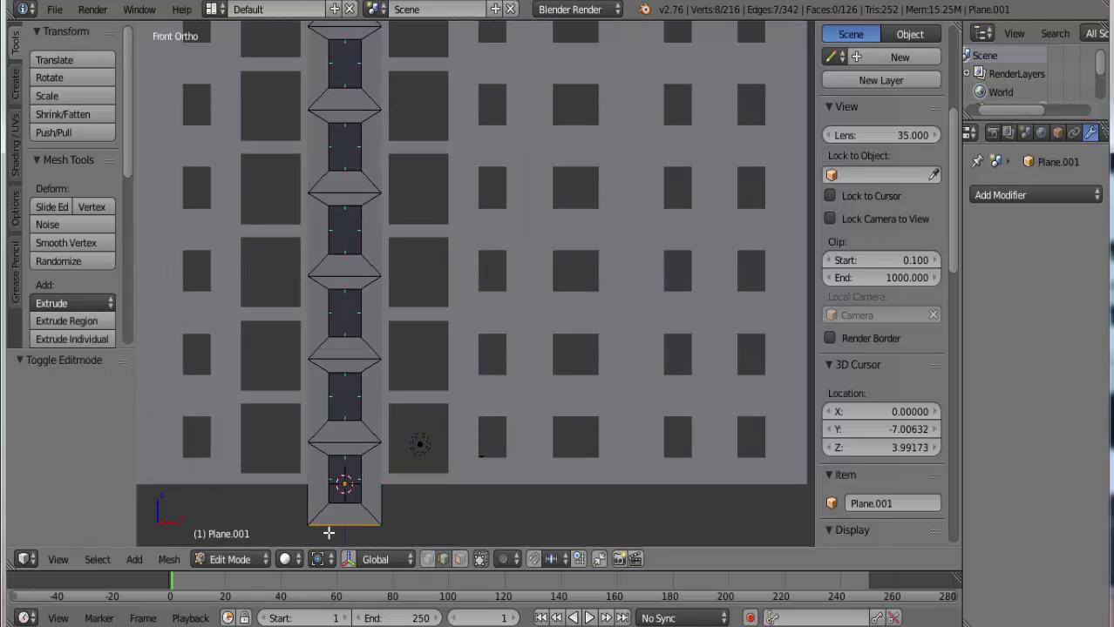
{"action": "scroll", "coordinate": [377, 403], "scroll_direction": "up", "scroll_amount": 1}
{"action": "middle_click_drag", "start_coordinate": [377, 403], "coordinate": [385, 315], "text": "shift"}
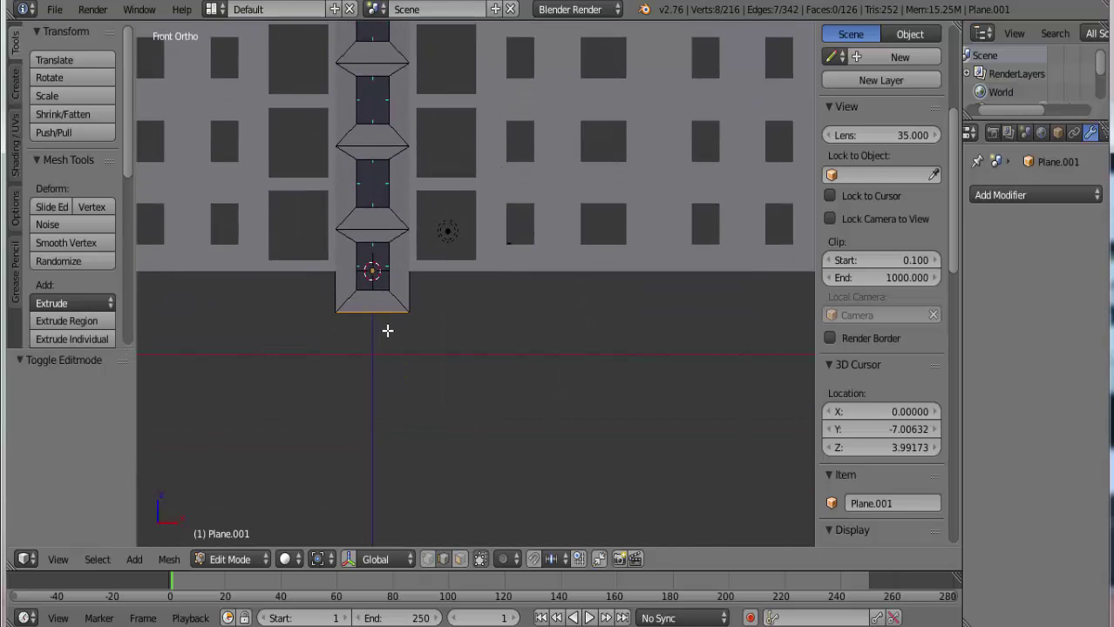
Extrude the bottom edge loop 2 units down along Z and return to Object Mode
{"action": "type", "text": "ez"}
{"action": "type", "text": "-2"}
{"action": "key", "text": "Return"}
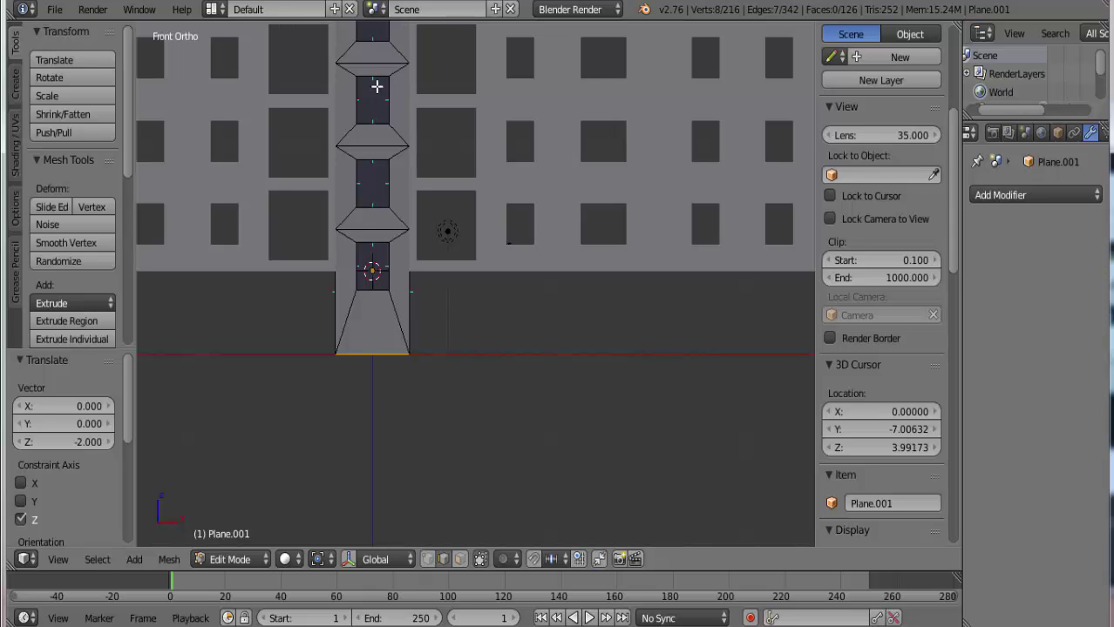
{"action": "scroll", "coordinate": [383, 236], "scroll_direction": "down", "scroll_amount": 3}
{"action": "scroll", "coordinate": [392, 236], "scroll_direction": "down", "scroll_amount": 3}
{"action": "scroll", "coordinate": [449, 226], "scroll_direction": "up", "scroll_amount": 2}
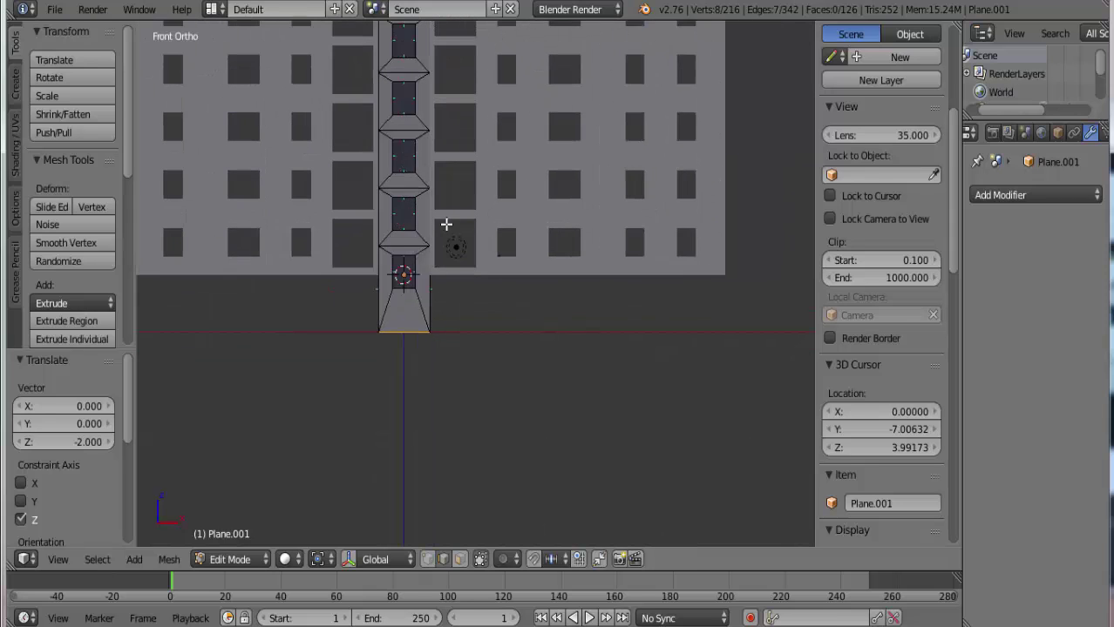
{"action": "scroll", "coordinate": [476, 204], "scroll_direction": "down", "scroll_amount": 1}
{"action": "middle_click_drag", "start_coordinate": [531, 228], "coordinate": [451, 270]}
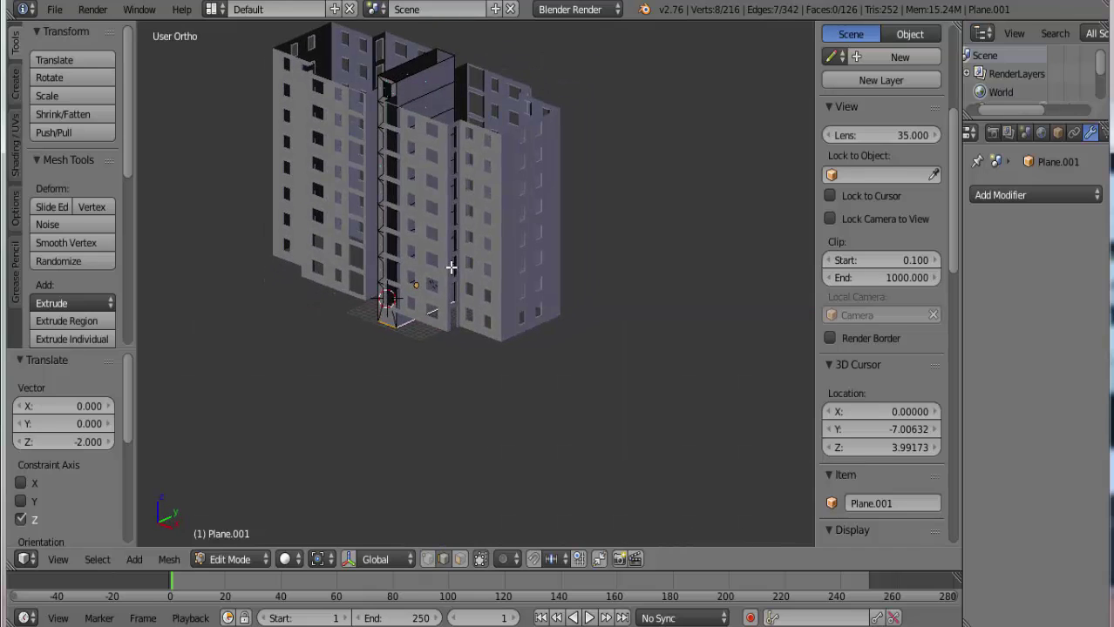
{"action": "key", "text": "Tab"}
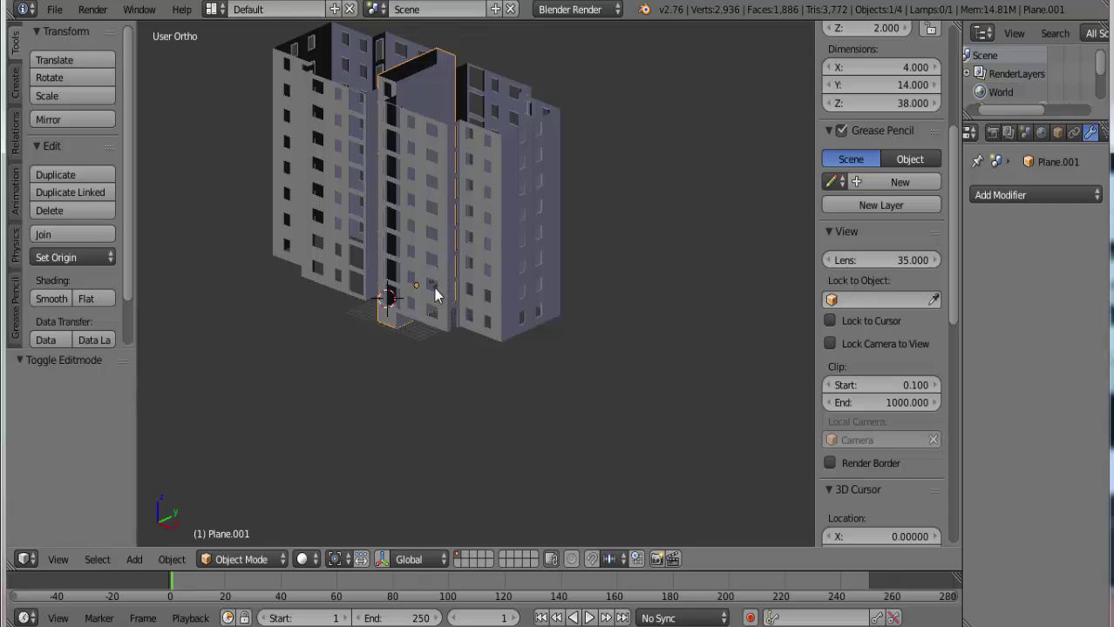
View the entrance column straight from the front, briefly orbiting to check its side faces
{"action": "mouse_move", "coordinate": [435, 289]}
{"action": "middle_mouse_down"}
{"action": "mouse_move", "coordinate": [577, 279]}
{"action": "mouse_move", "coordinate": [489, 283]}
{"action": "mouse_move", "coordinate": [498, 272]}
{"action": "middle_mouse_up"}
{"action": "mouse_move", "coordinate": [485, 338]}
{"action": "middle_mouse_down"}
{"action": "mouse_move", "coordinate": [485, 314]}
{"action": "mouse_move", "coordinate": [495, 310]}
{"action": "middle_mouse_up"}
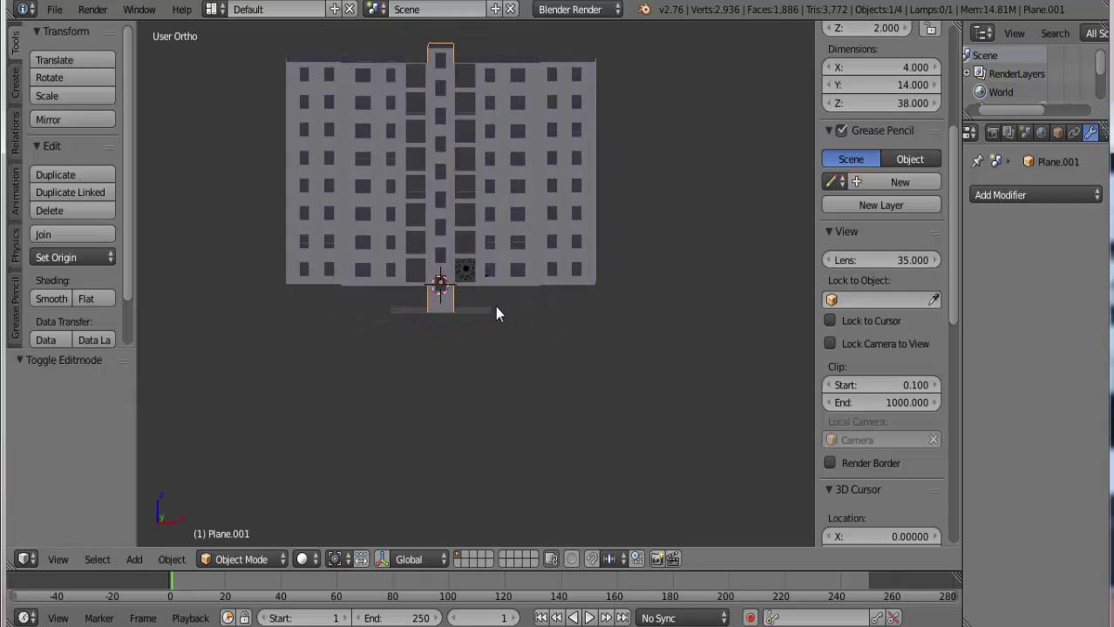
{"action": "key", "text": "KP_1"}
{"action": "scroll", "coordinate": [511, 306], "scroll_direction": "up", "scroll_amount": 4}
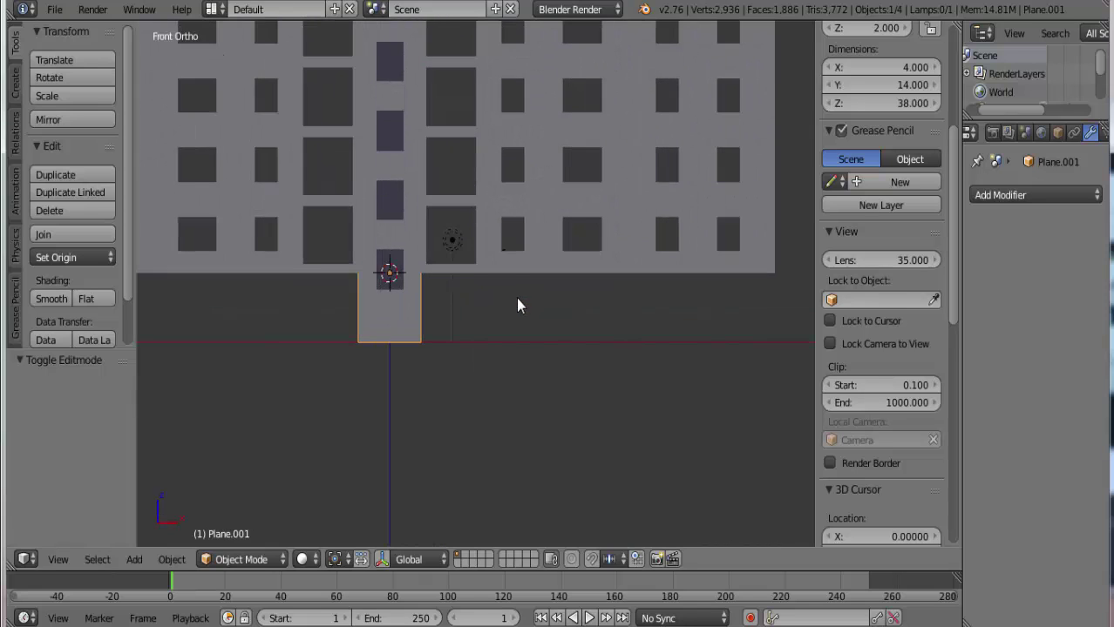
{"action": "scroll", "coordinate": [514, 301], "scroll_direction": "up", "scroll_amount": 3}
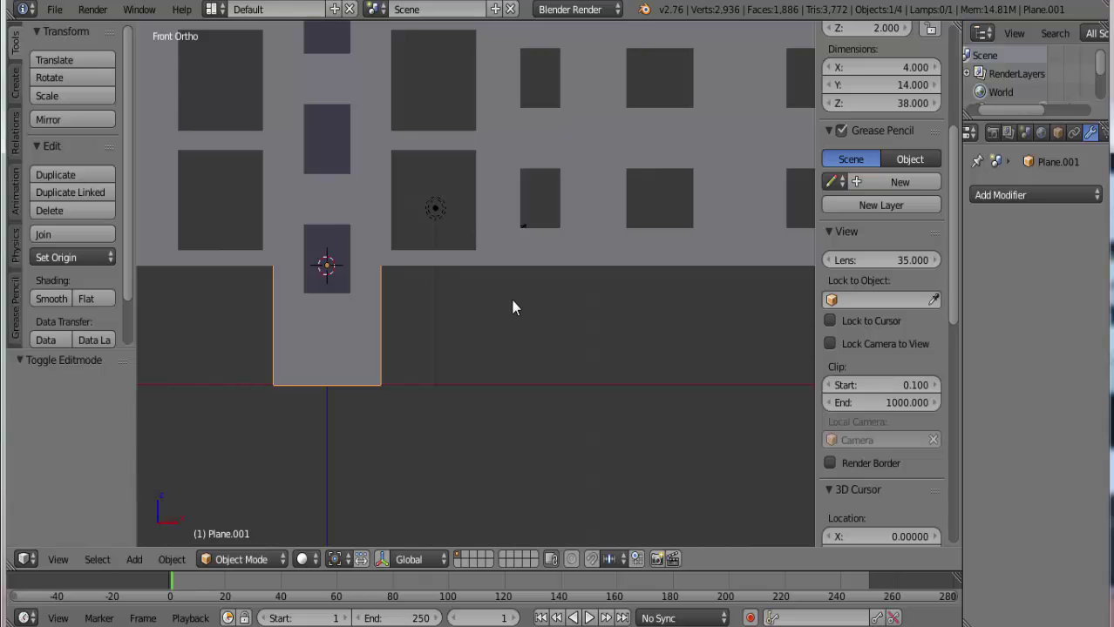
{"action": "scroll", "coordinate": [519, 318], "scroll_direction": "down", "scroll_amount": 3}
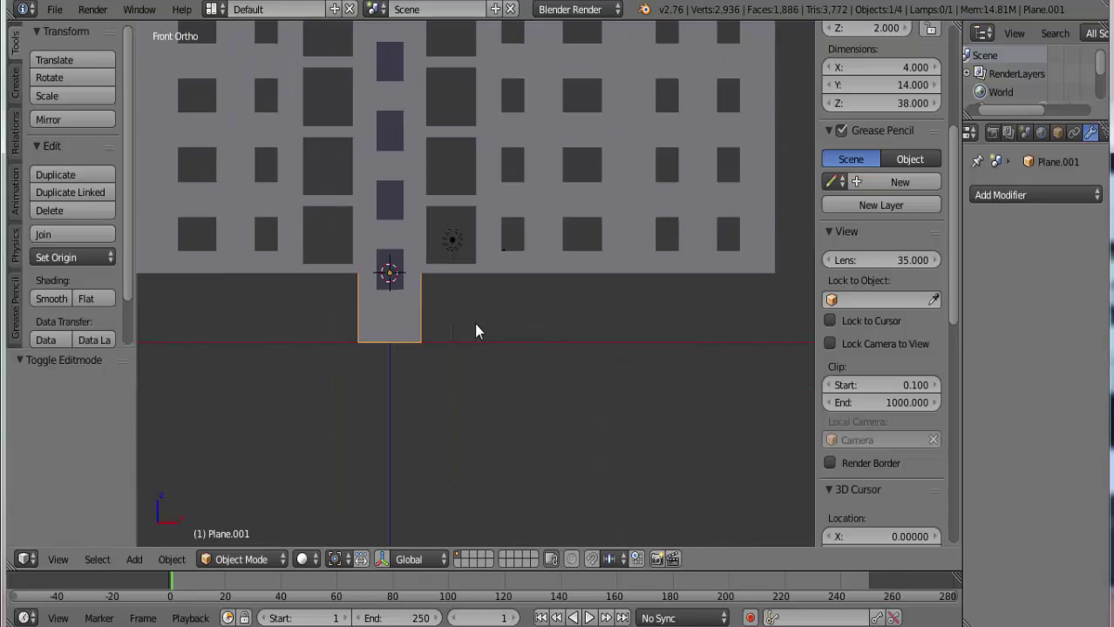
{"action": "mouse_move", "coordinate": [475, 331]}
{"action": "middle_mouse_down"}
{"action": "mouse_move", "coordinate": [457, 329]}
{"action": "mouse_move", "coordinate": [484, 323]}
{"action": "mouse_move", "coordinate": [373, 368]}
{"action": "mouse_move", "coordinate": [411, 348]}
{"action": "middle_mouse_up"}
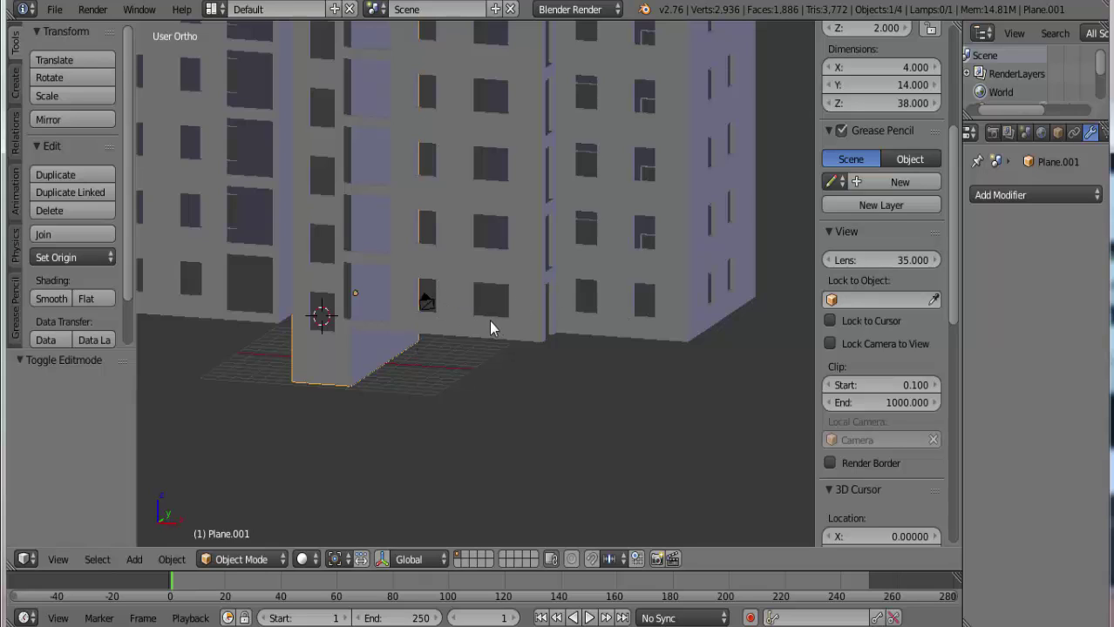
{"action": "key", "text": "KP_1"}
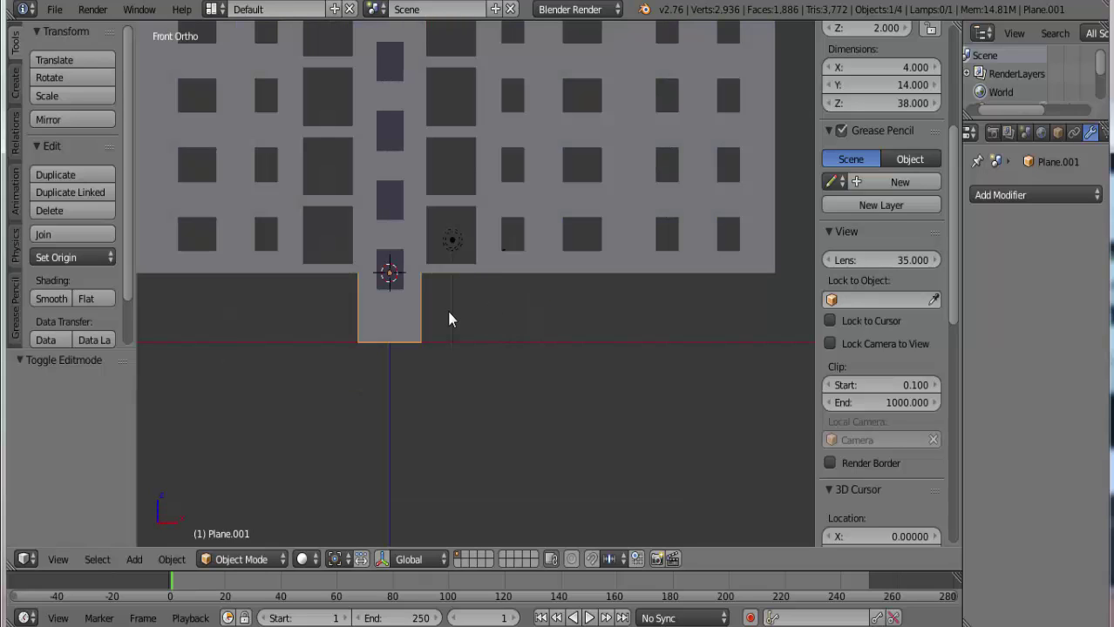
{"action": "scroll", "coordinate": [449, 319], "scroll_direction": "up", "scroll_amount": 4}
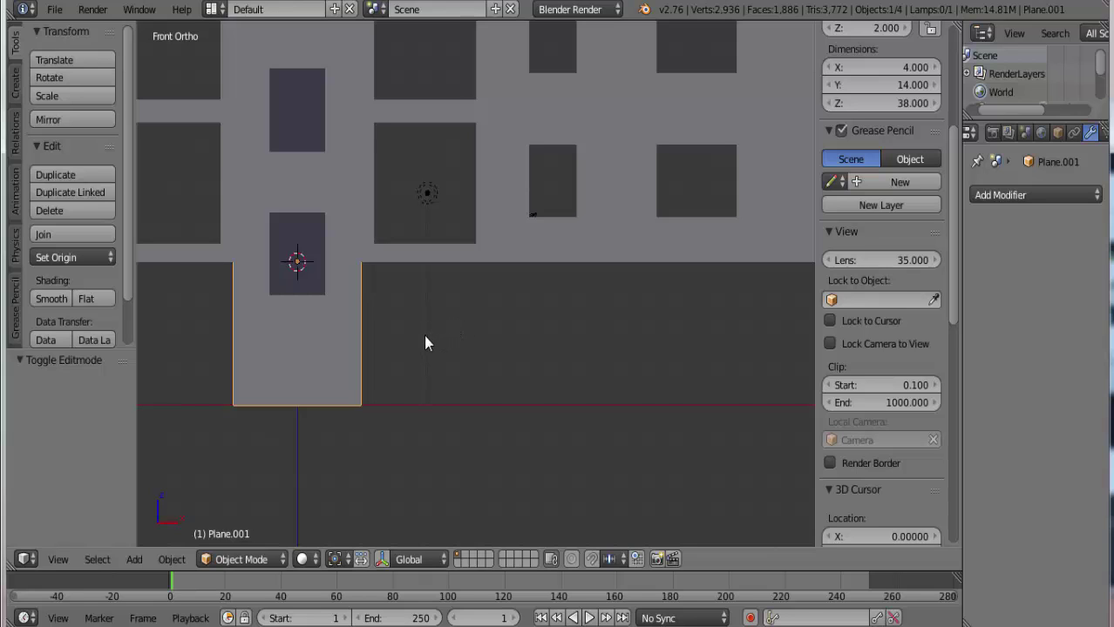
Snap the 3D cursor to the grid just right of the column's base
{"action": "left_click", "coordinate": [426, 337]}
{"action": "scroll", "coordinate": [432, 349], "scroll_direction": "up", "scroll_amount": 4}
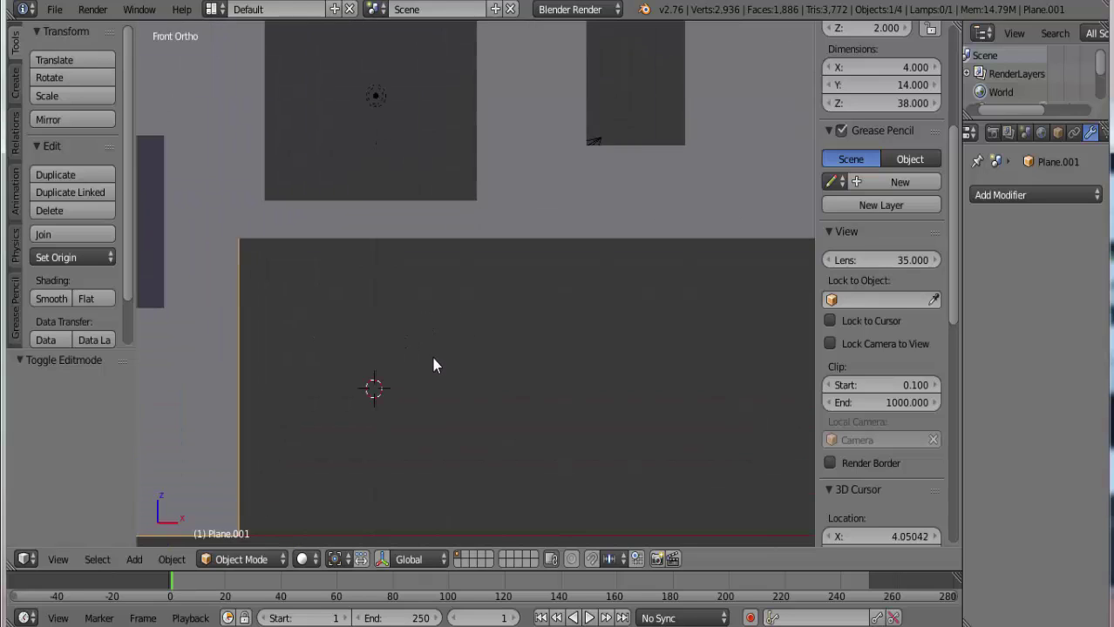
{"action": "scroll", "coordinate": [433, 366], "scroll_direction": "down", "scroll_amount": 2}
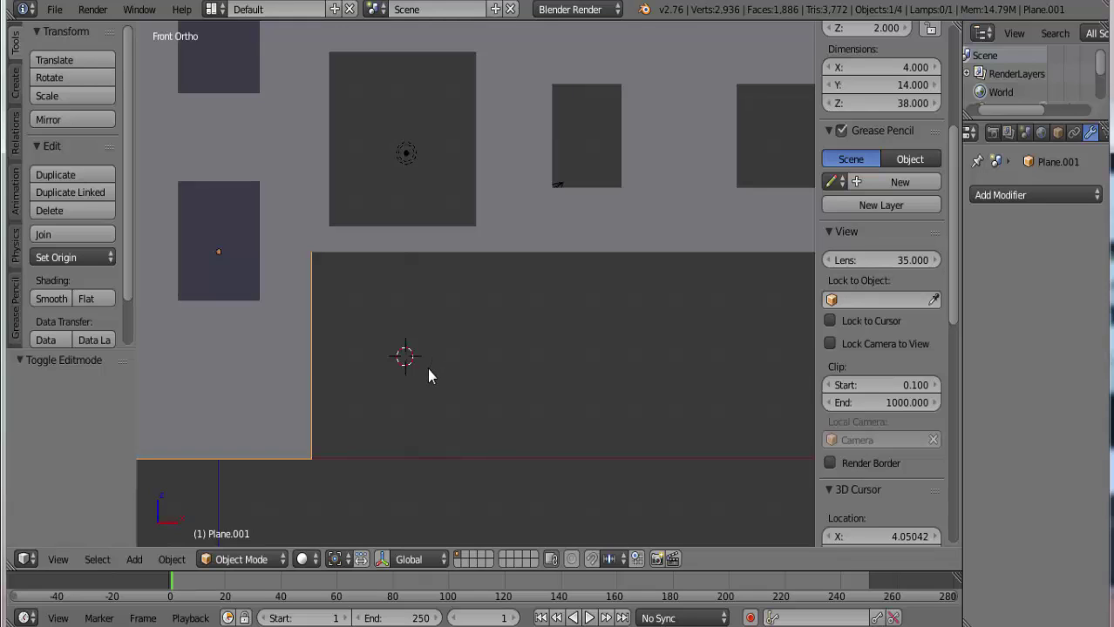
{"action": "key", "text": "shift+s"}
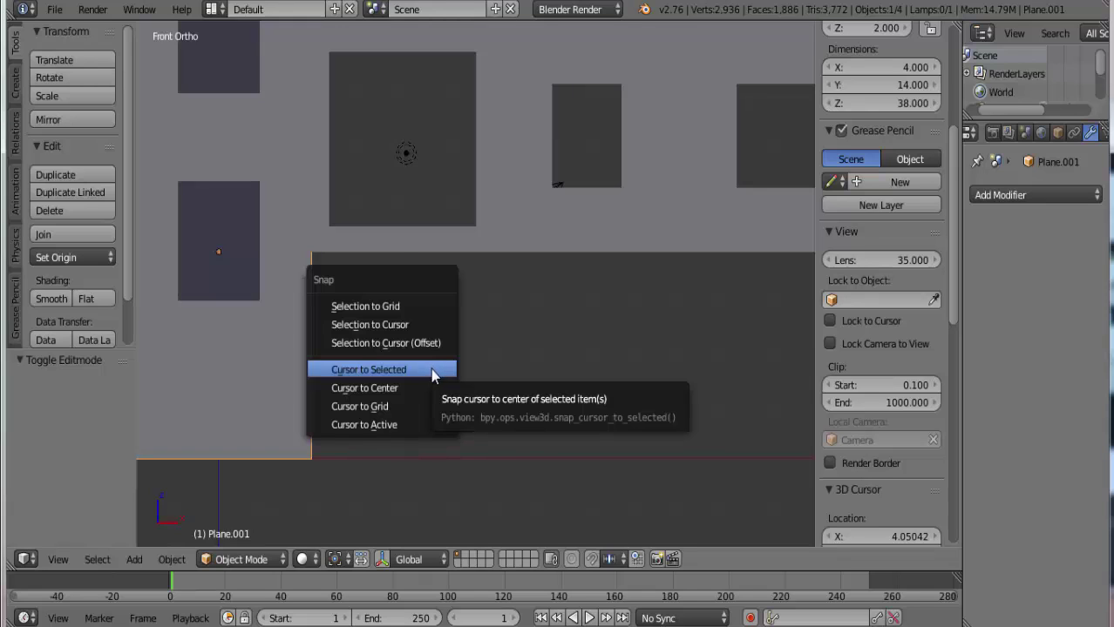
{"action": "left_click", "coordinate": [413, 409]}
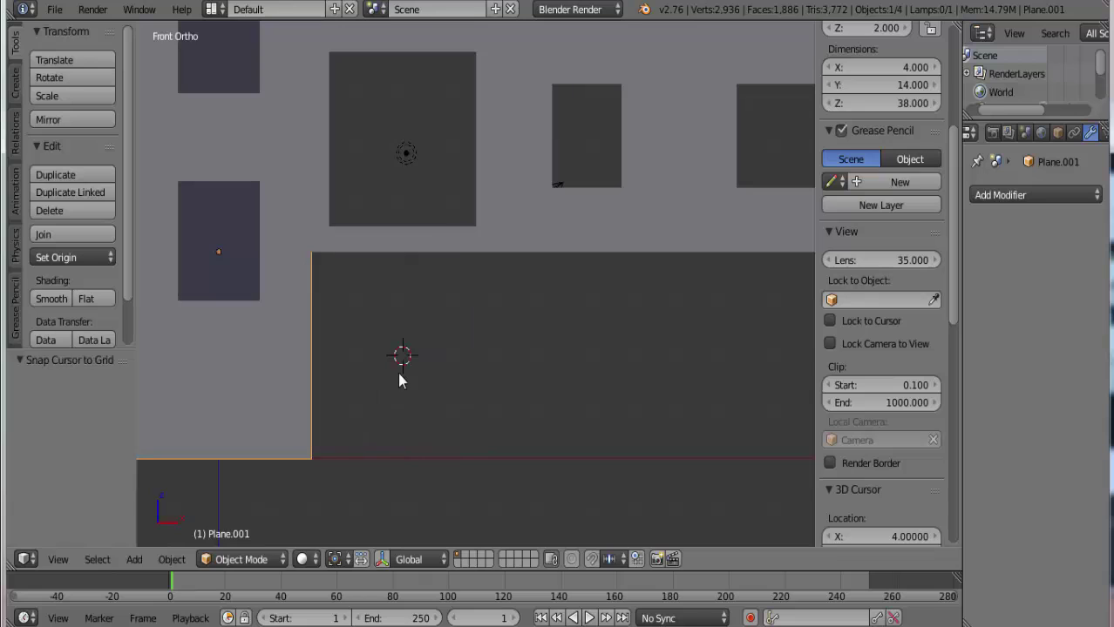
{"action": "scroll", "coordinate": [399, 366], "scroll_direction": "up", "scroll_amount": 2}
{"action": "scroll", "coordinate": [406, 371], "scroll_direction": "up", "scroll_amount": 2}
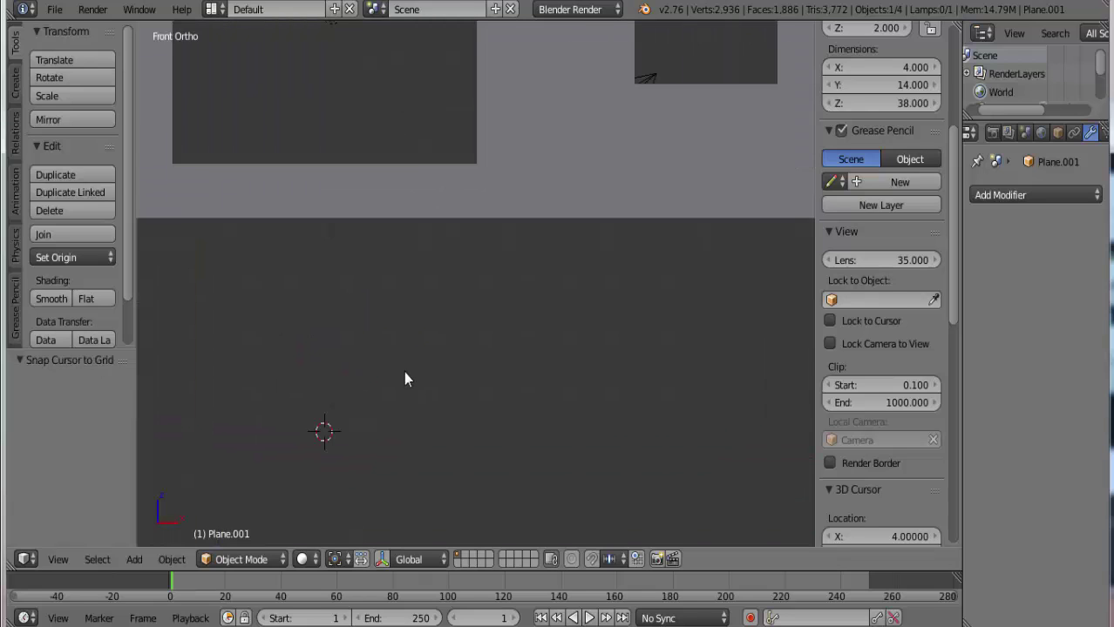
{"action": "scroll", "coordinate": [403, 373], "scroll_direction": "up", "scroll_amount": 2}
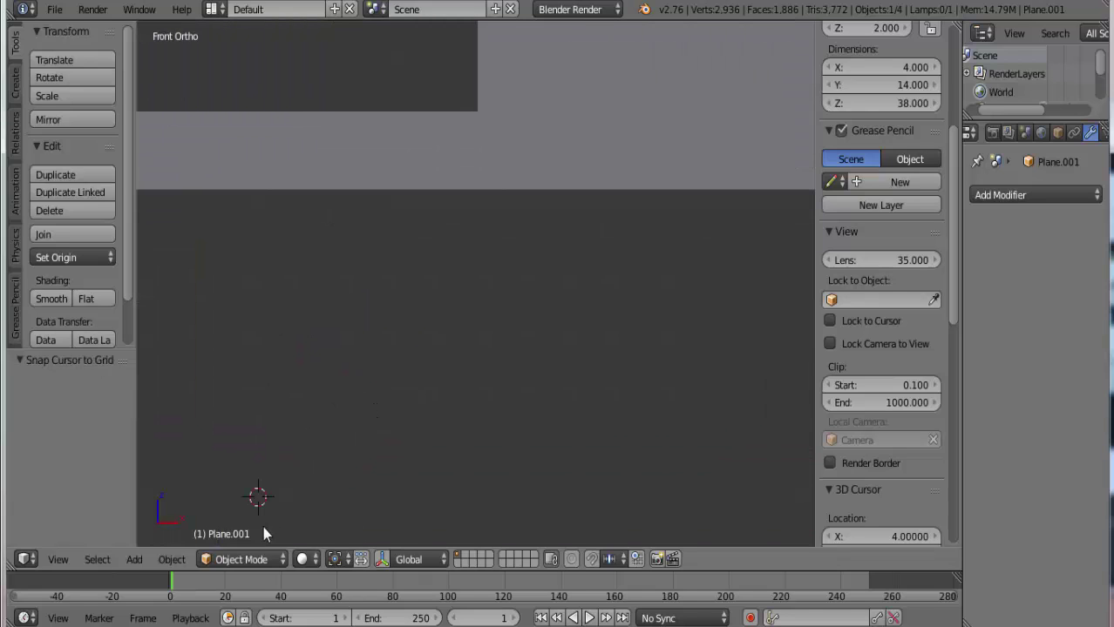
{"action": "scroll", "coordinate": [326, 428], "scroll_direction": "down", "scroll_amount": 3}
{"action": "scroll", "coordinate": [325, 428], "scroll_direction": "down", "scroll_amount": 2}
{"action": "scroll", "coordinate": [401, 355], "scroll_direction": "down", "scroll_amount": 1}
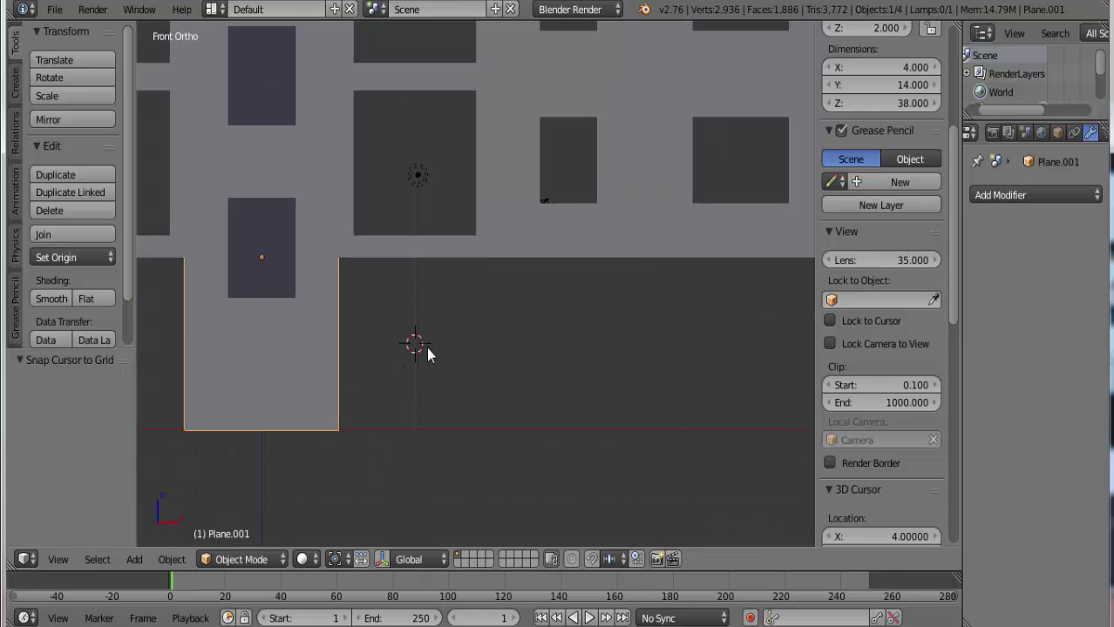
Check the plane's mesh in Edit Mode, then bring up the Add > Mesh list
{"action": "key", "text": "Tab"}
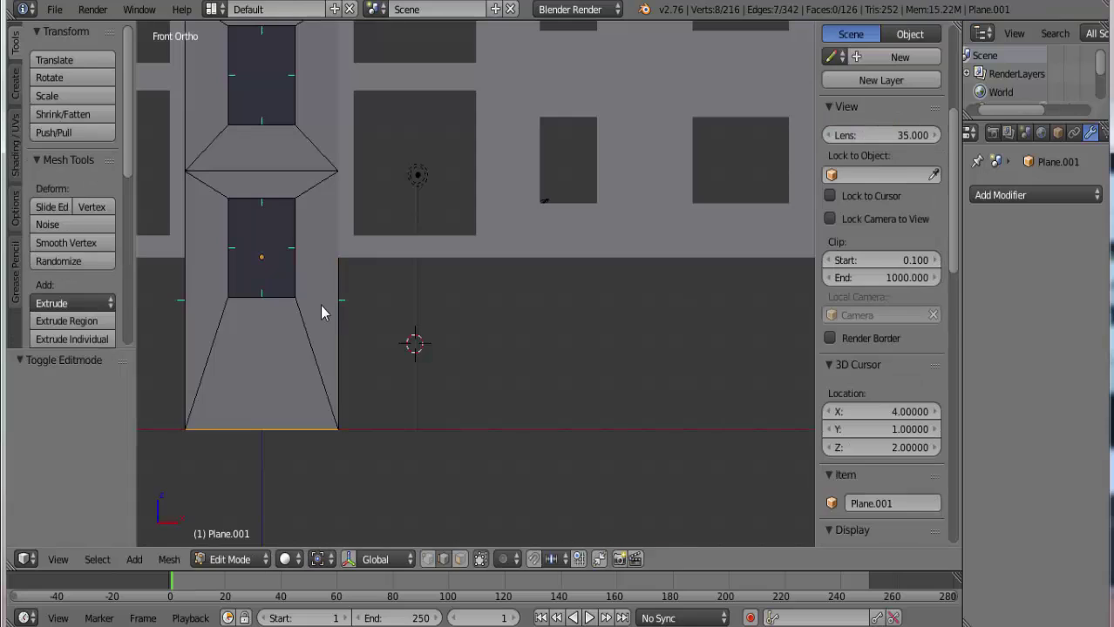
{"action": "key", "text": "Tab"}
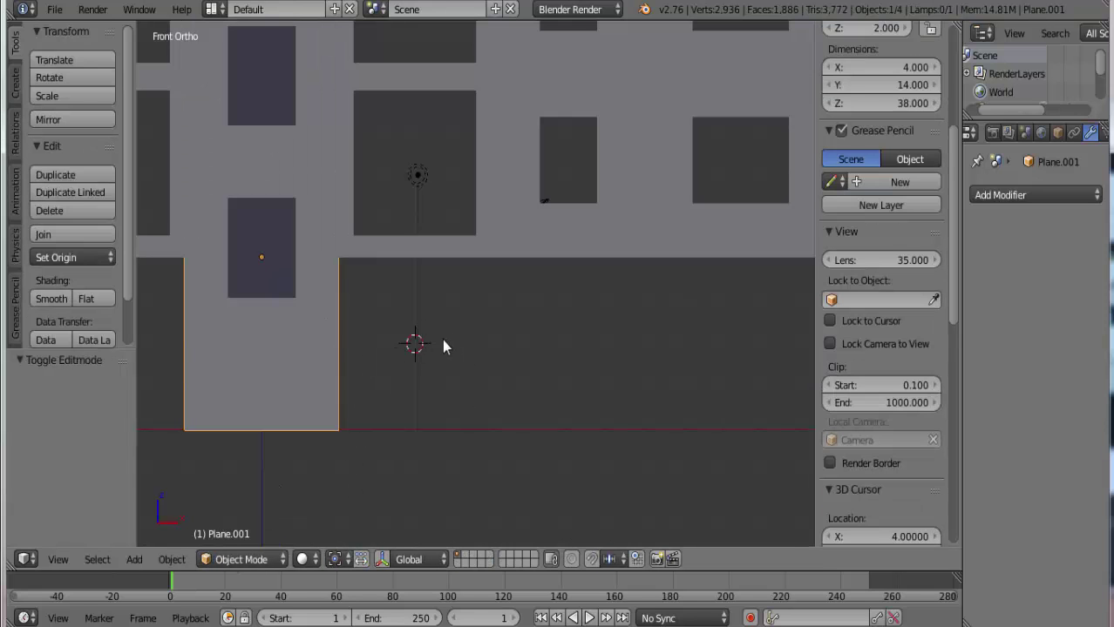
{"action": "key", "text": "shift+a"}
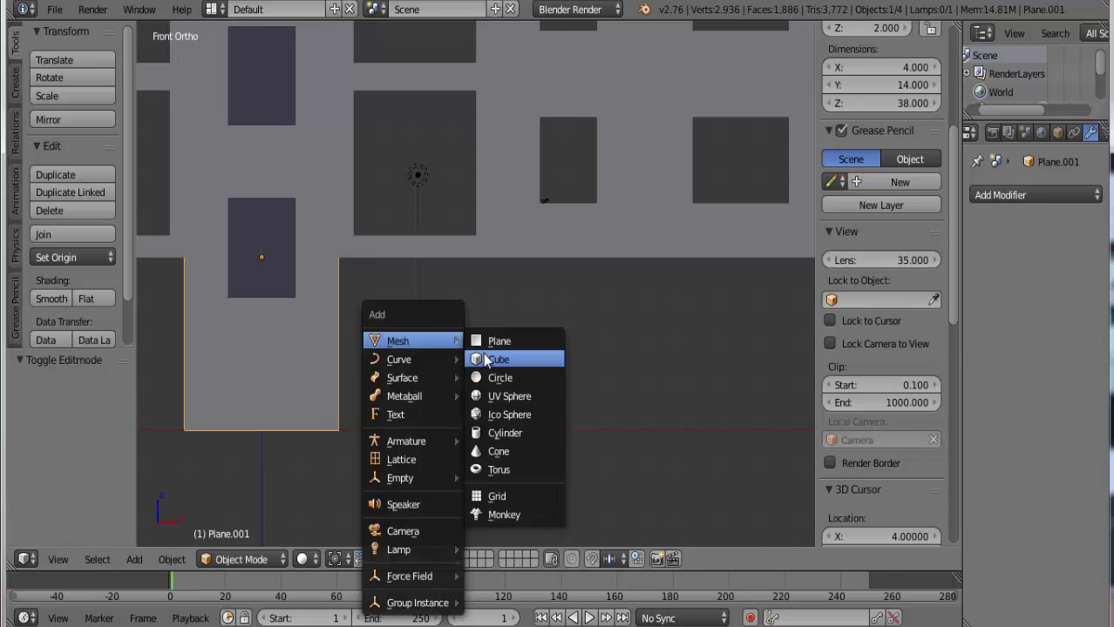
Add a plane at the cursor, stand it upright with R X 90, and scale it by 2
{"action": "left_click", "coordinate": [492, 342]}
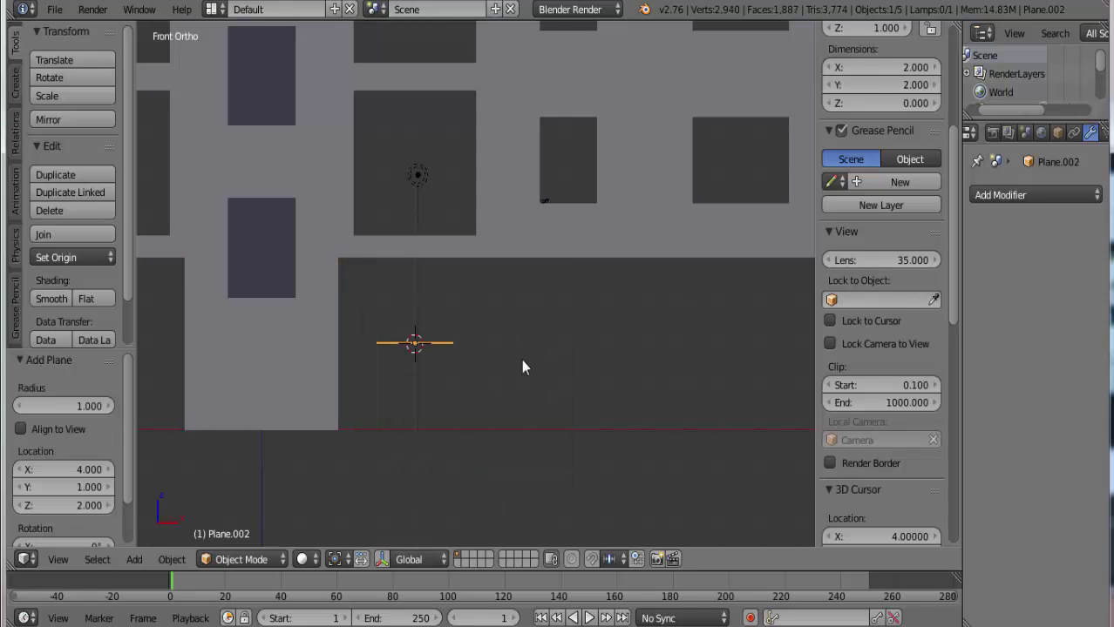
{"action": "type", "text": "rx90"}
{"action": "key", "text": "Return"}
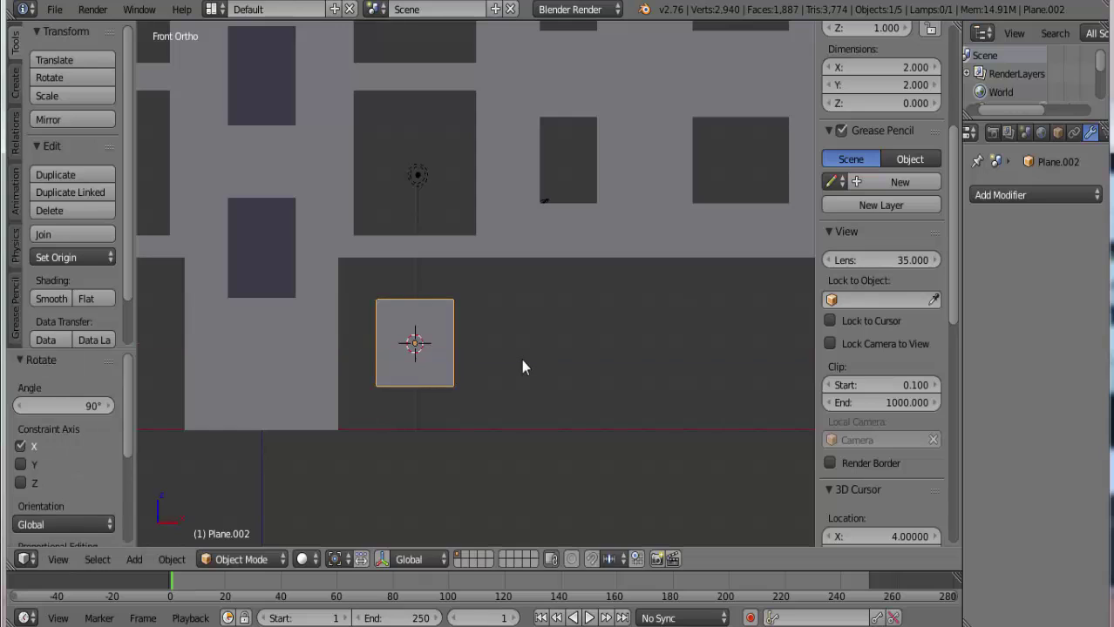
{"action": "type", "text": "s2"}
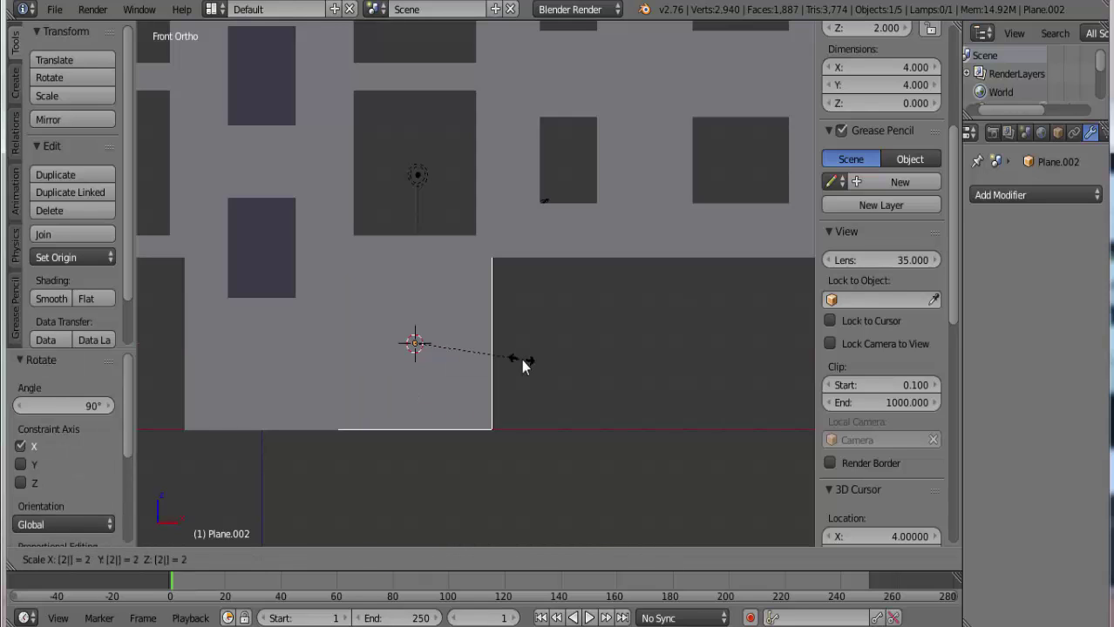
{"action": "key", "text": "Return"}
Delete the plane's face keeping its outline, then select all vertices and extrude the edge loop
{"action": "key", "text": "Tab"}
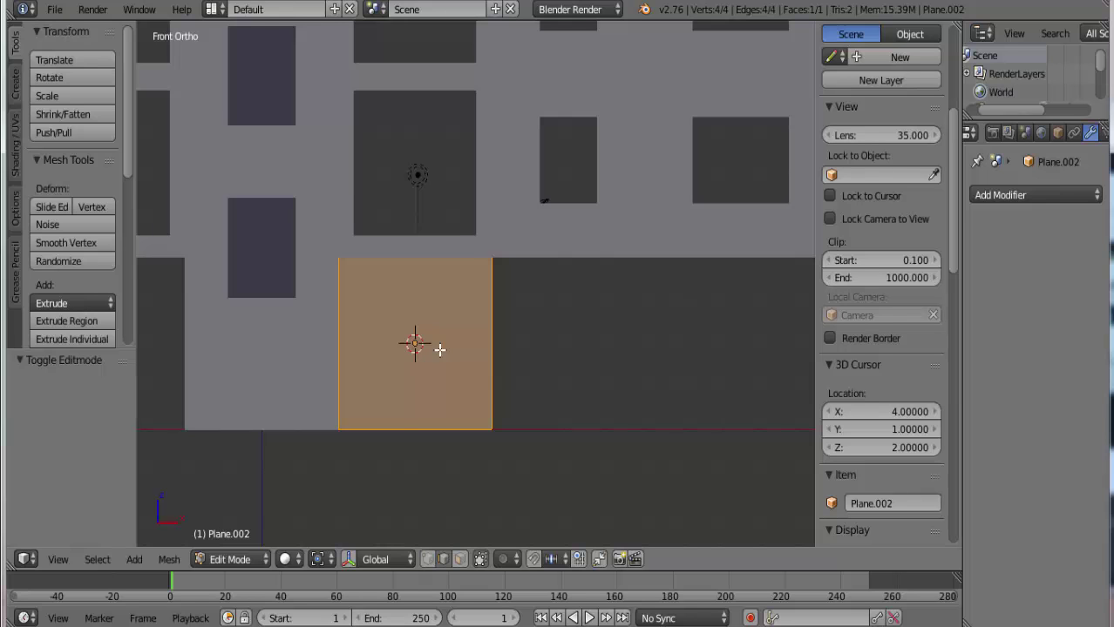
{"action": "key", "text": "x"}
{"action": "left_click", "coordinate": [398, 350]}
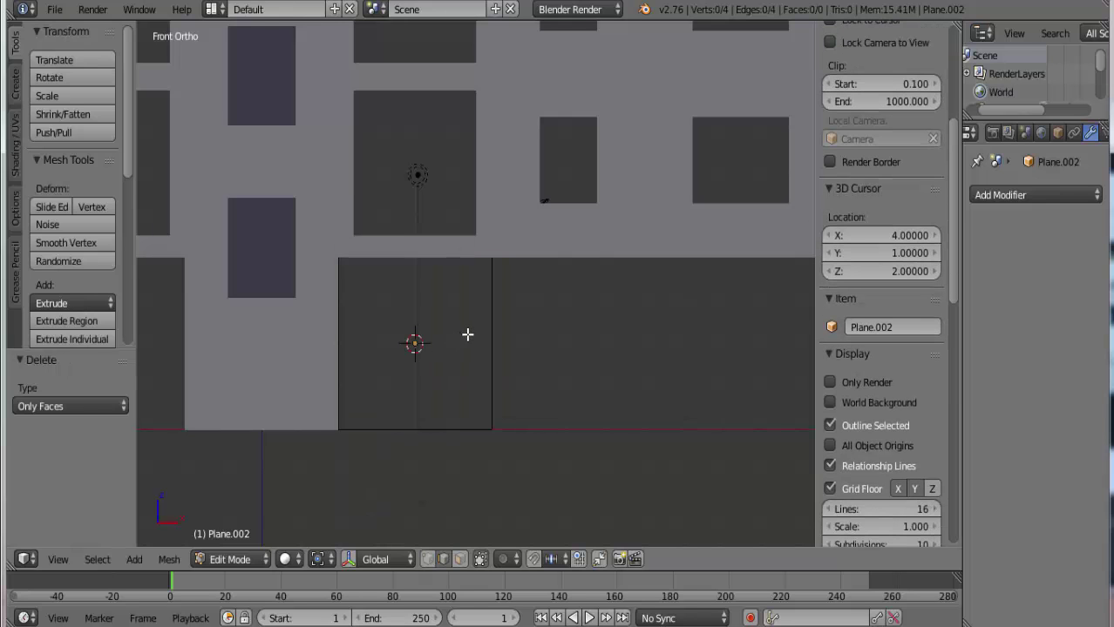
{"action": "key", "text": "Tab"}
{"action": "key", "text": "Tab"}
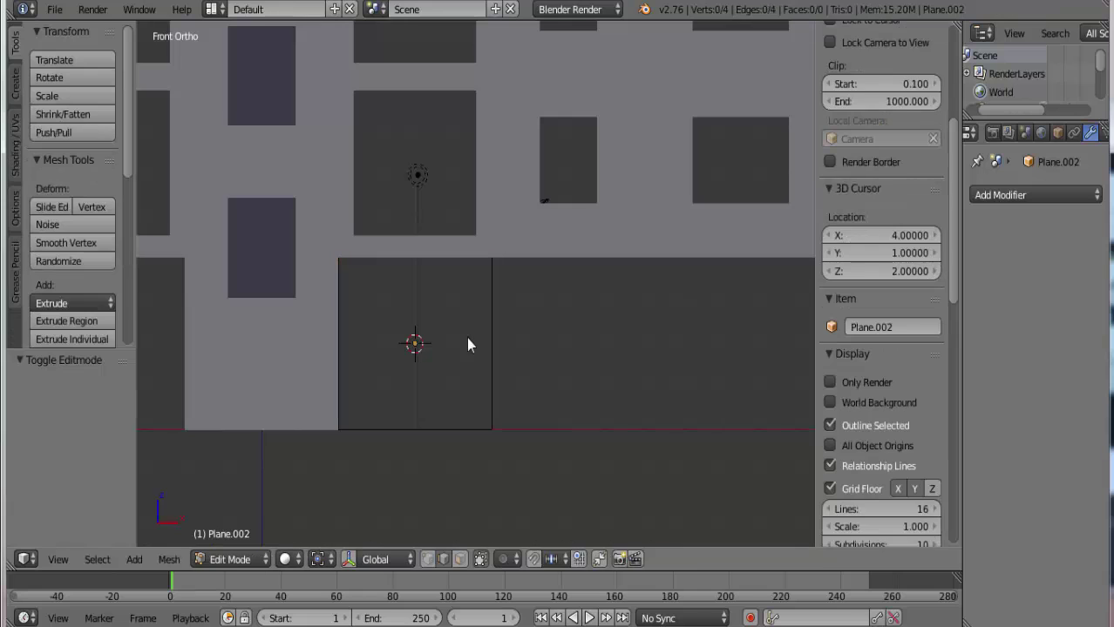
{"action": "key", "text": "a"}
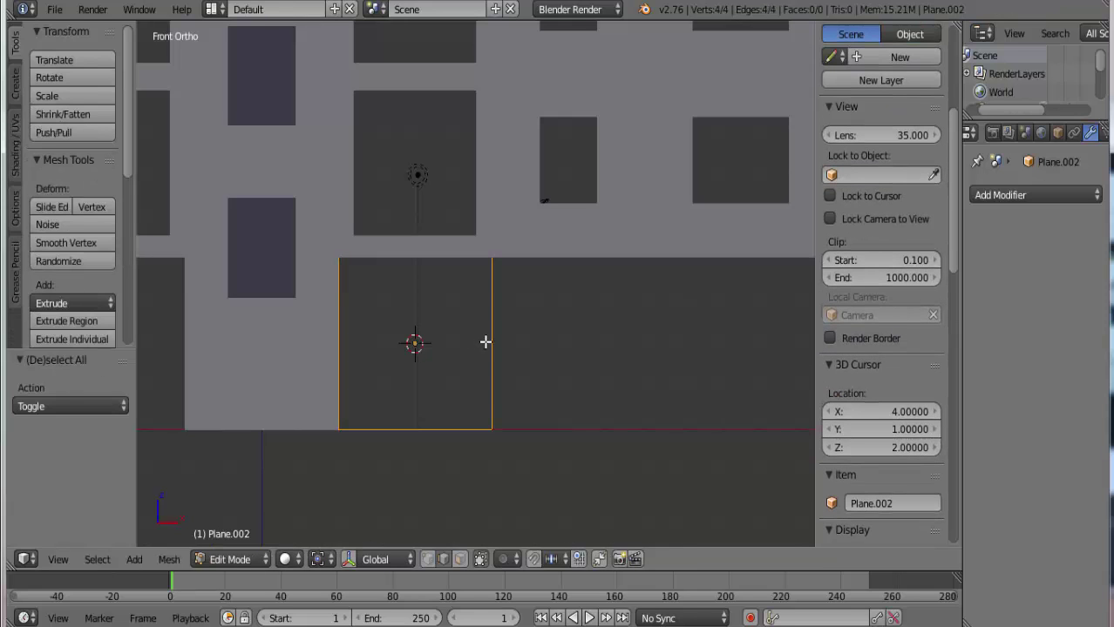
{"action": "key", "text": "ctrl+Tab"}
{"action": "left_click", "coordinate": [486, 341]}
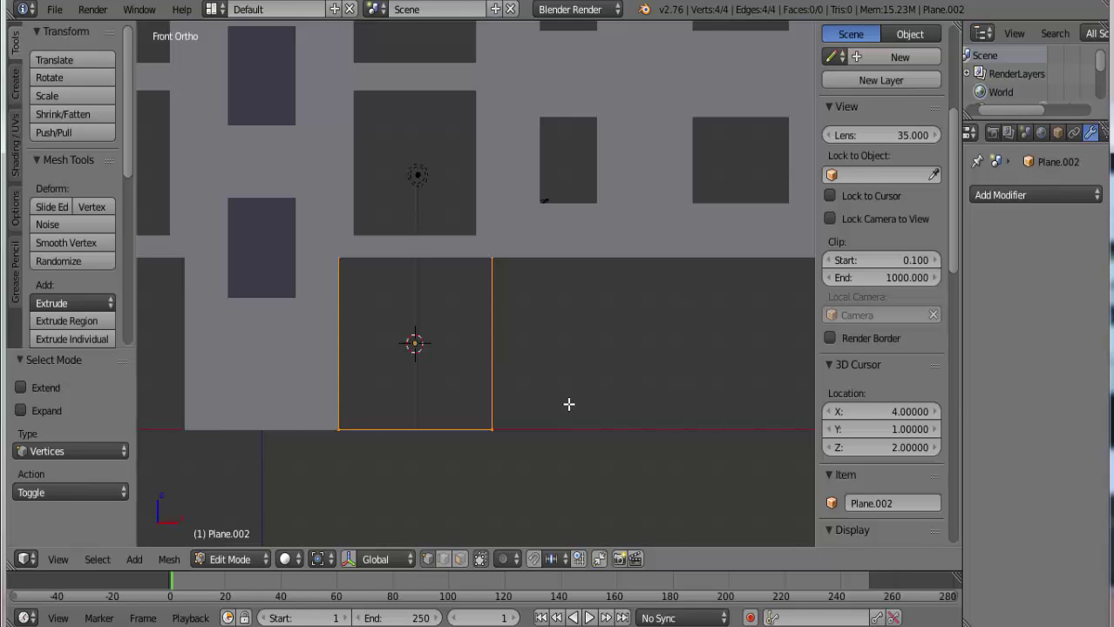
{"action": "key", "text": "e"}
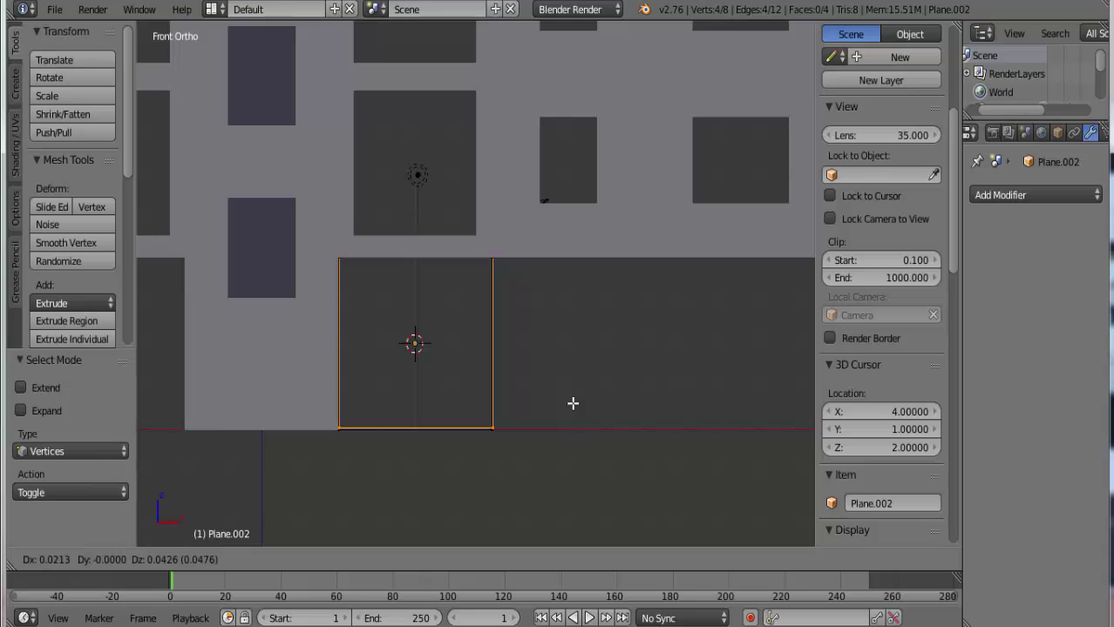
Scale the extruded loop to 0.5, then by 1.409, and raise it 0.149 along Z
{"action": "right_click", "coordinate": [573, 404]}
{"action": "type", "text": "s"}
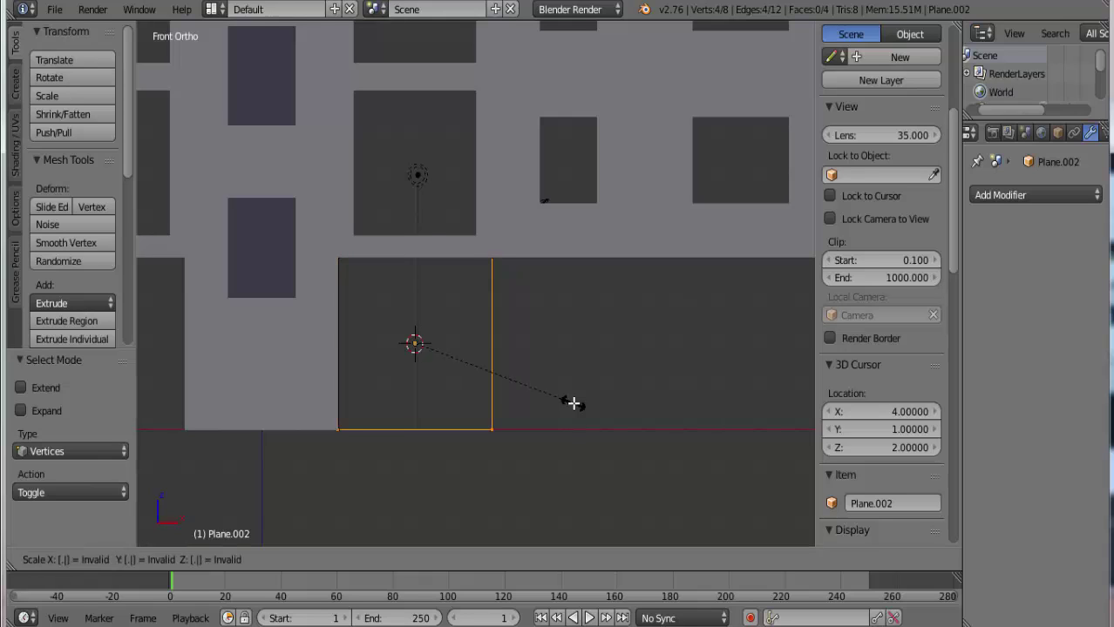
{"action": "type", "text": ".5"}
{"action": "key", "text": "Return"}
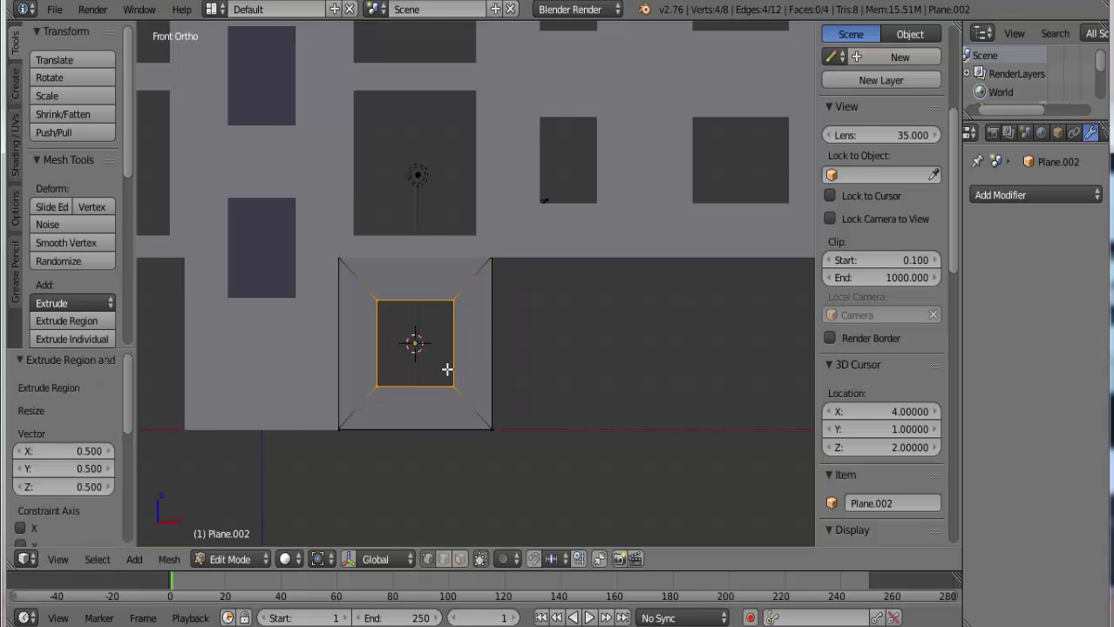
{"action": "key", "text": "s"}
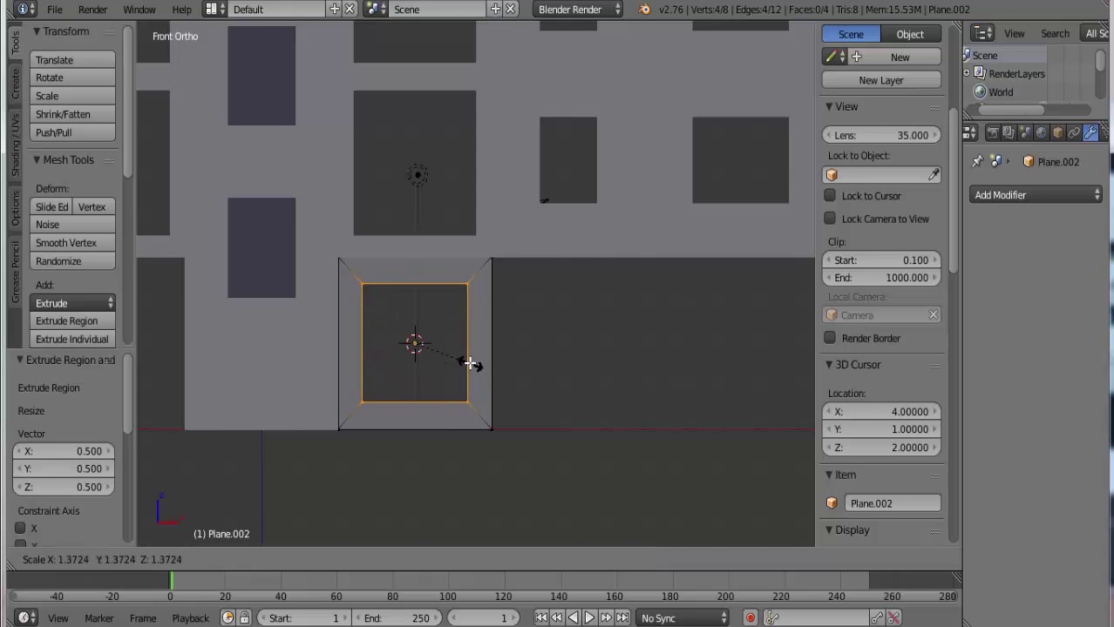
{"action": "left_click", "coordinate": [471, 364]}
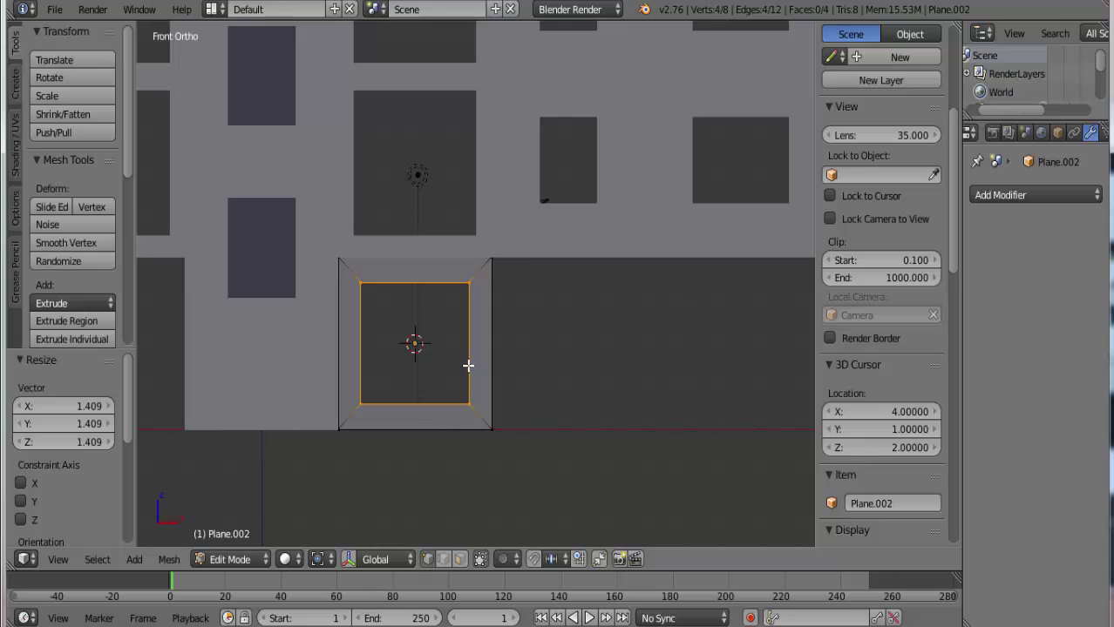
{"action": "key", "text": "g"}
{"action": "key", "text": "z"}
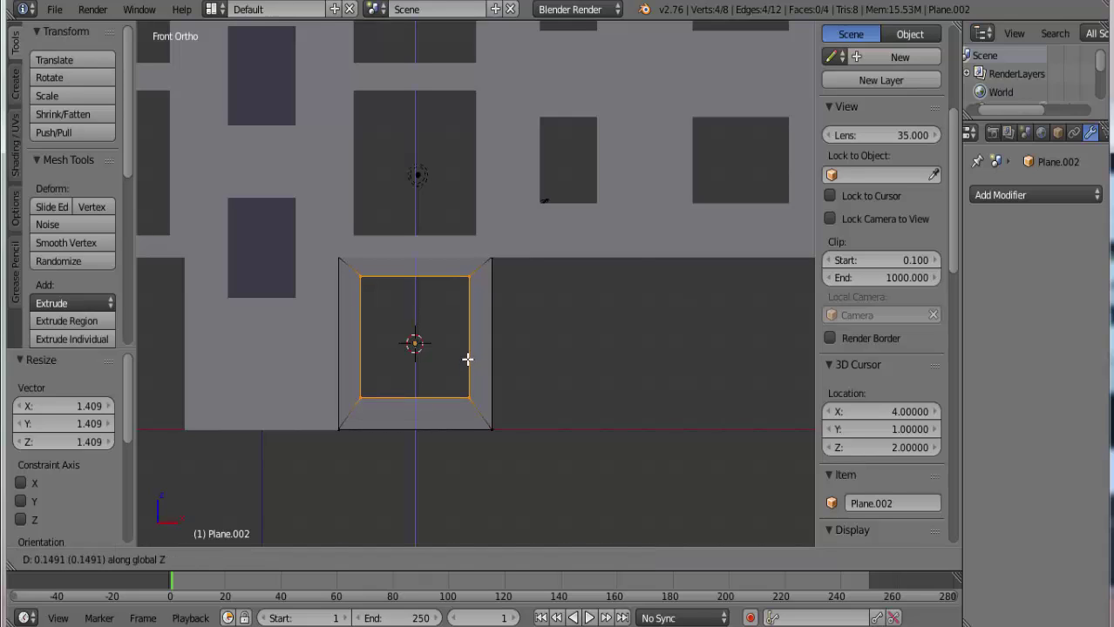
{"action": "left_click", "coordinate": [467, 359]}
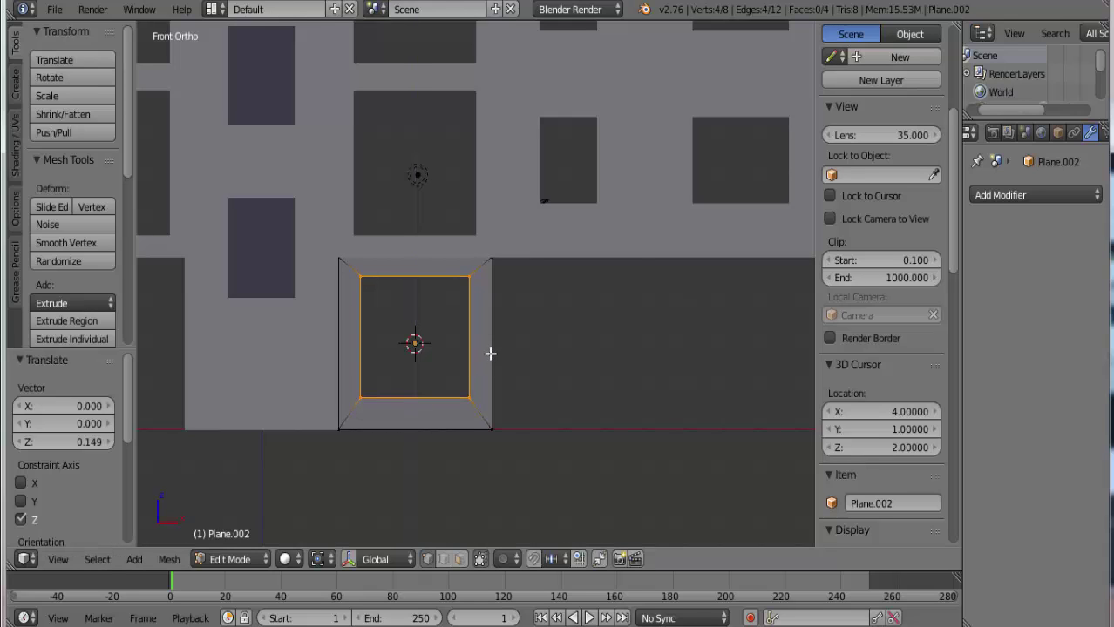
{"action": "mouse_move", "coordinate": [491, 355]}
{"action": "middle_mouse_down"}
{"action": "mouse_move", "coordinate": [443, 396]}
{"action": "mouse_move", "coordinate": [344, 343]}
{"action": "mouse_move", "coordinate": [367, 356]}
{"action": "mouse_move", "coordinate": [331, 348]}
{"action": "mouse_move", "coordinate": [193, 366]}
{"action": "mouse_move", "coordinate": [237, 336]}
{"action": "mouse_move", "coordinate": [287, 345]}
{"action": "middle_mouse_up"}
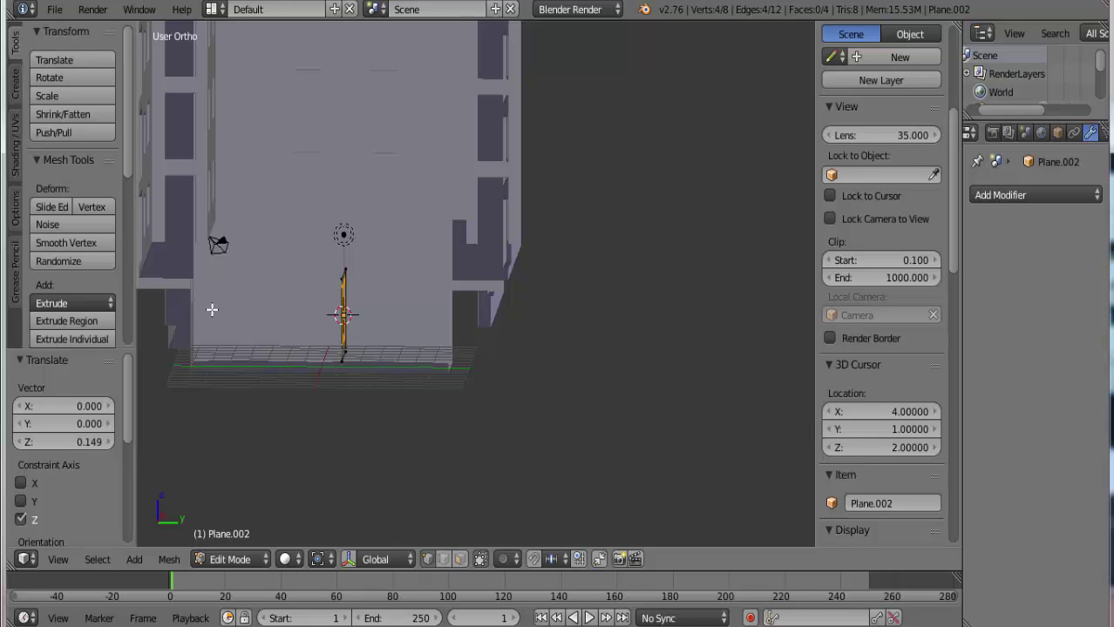
Look at the frame from the top view, deselect its vertices and return to Object Mode
{"action": "middle_click_drag", "start_coordinate": [213, 312], "coordinate": [400, 355]}
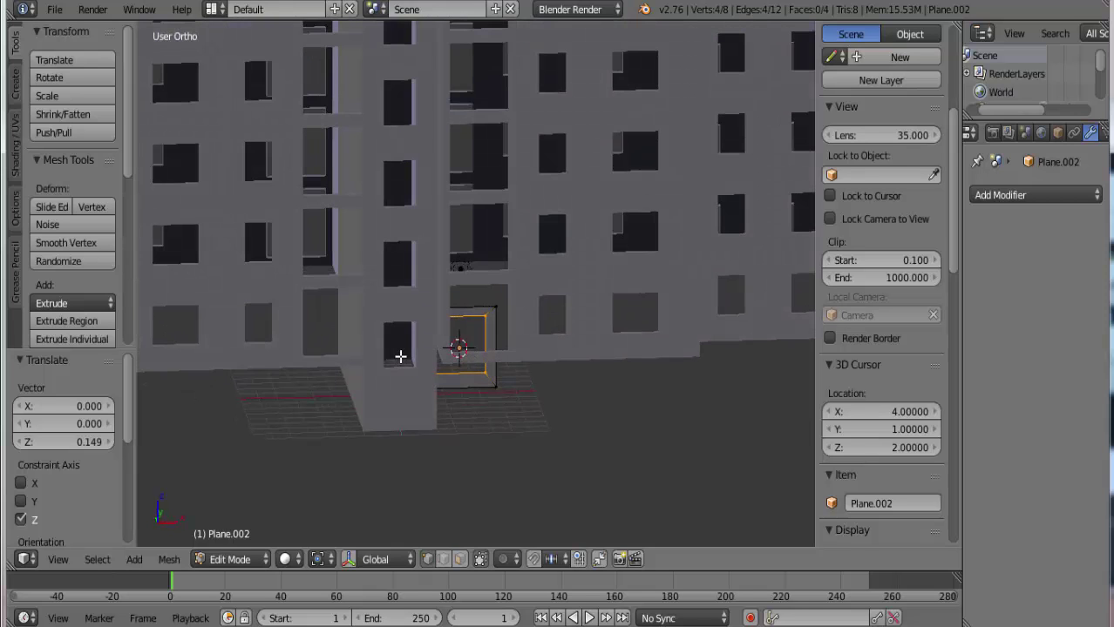
{"action": "key", "text": "KP_7"}
{"action": "middle_click_drag", "start_coordinate": [497, 437], "coordinate": [497, 171], "text": "shift"}
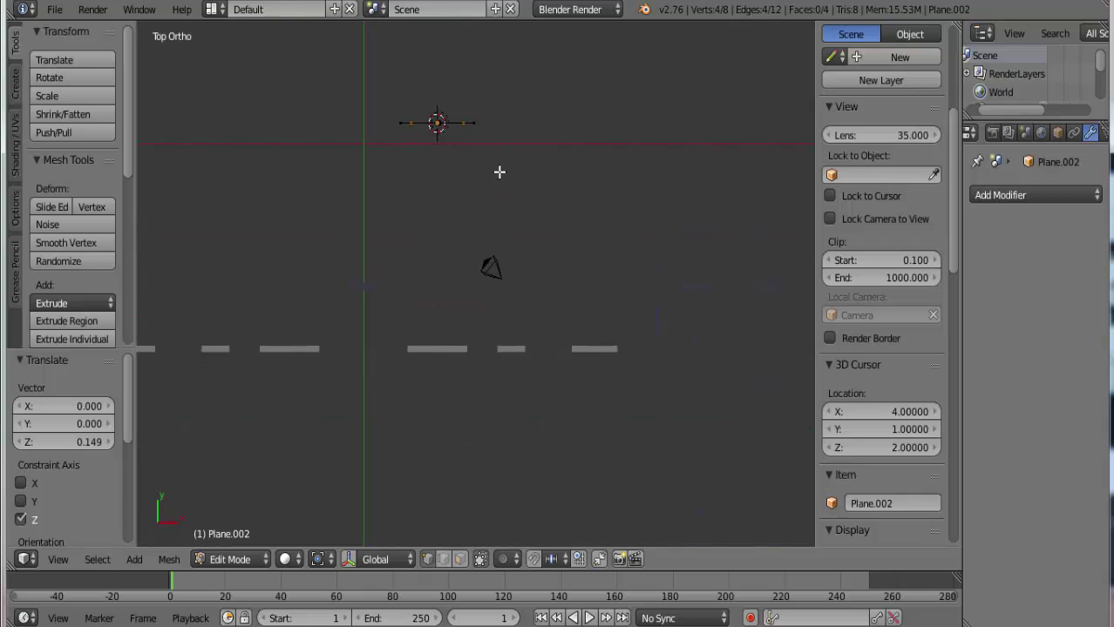
{"action": "scroll", "coordinate": [394, 310], "scroll_direction": "up", "scroll_amount": 3}
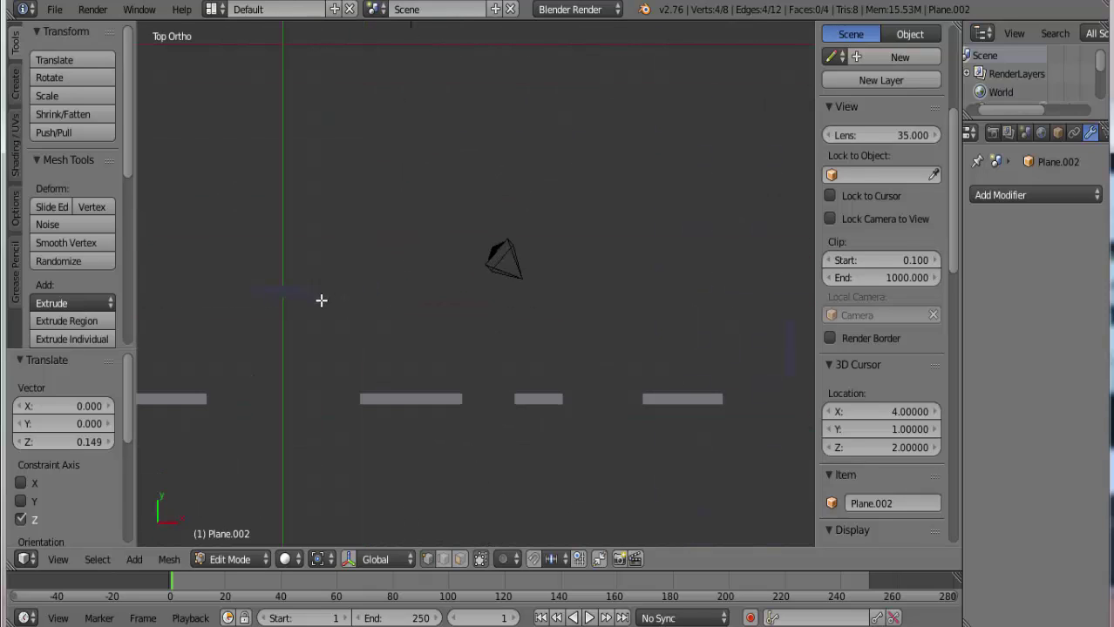
{"action": "scroll", "coordinate": [351, 279], "scroll_direction": "down", "scroll_amount": 3}
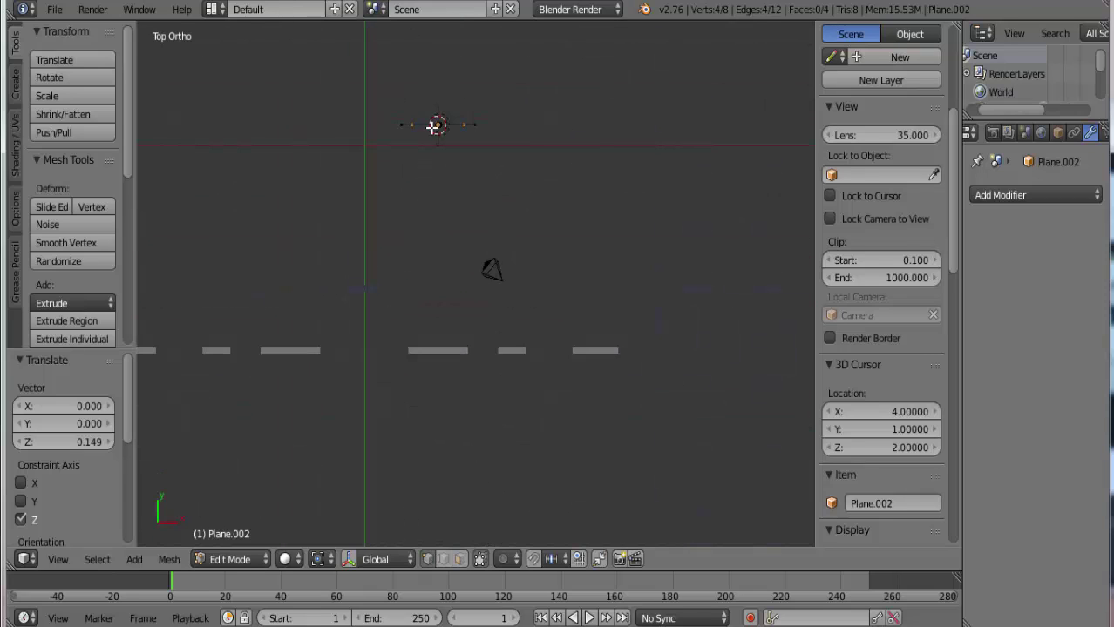
{"action": "key", "text": "a"}
{"action": "key", "text": "a"}
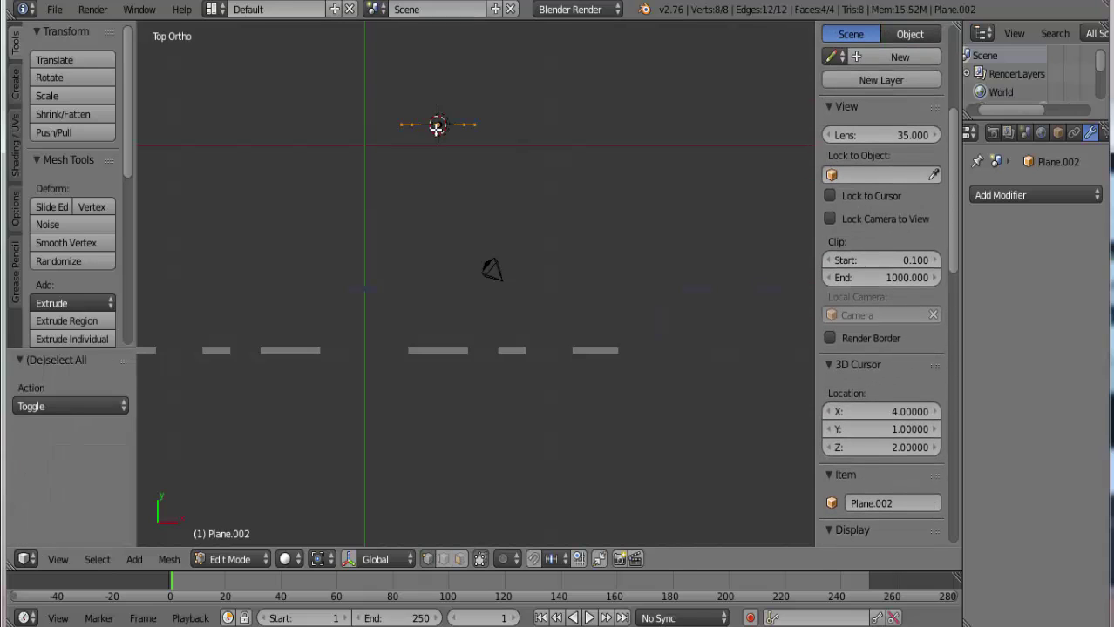
{"action": "key", "text": "Tab"}
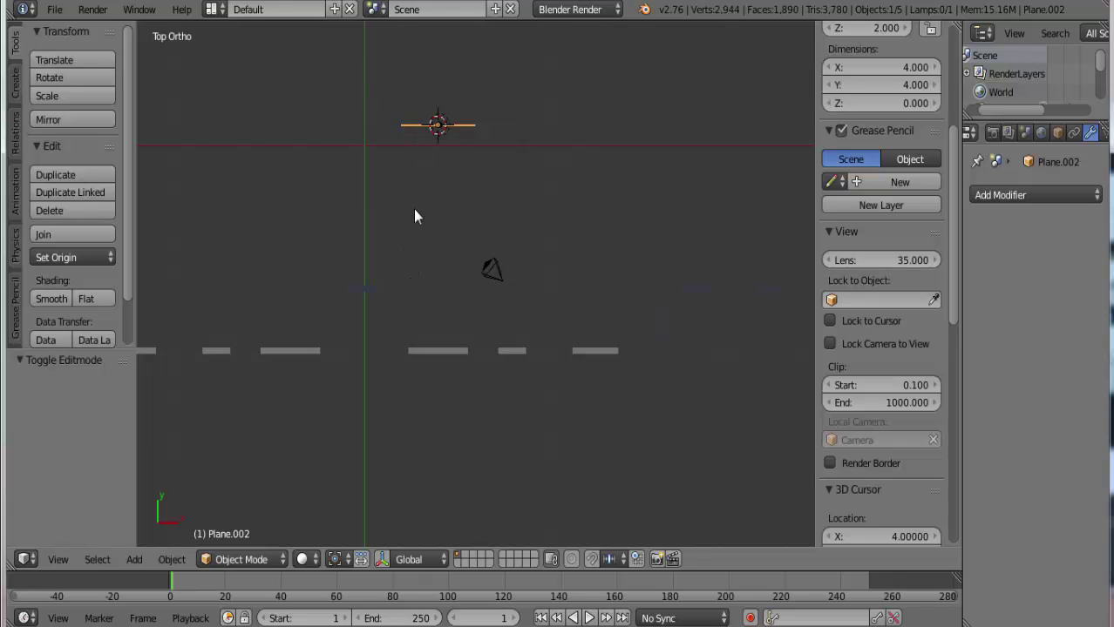
Move the frame −8 along Y to the entrance and view it from the front
{"action": "key", "text": "g"}
{"action": "type", "text": "y"}
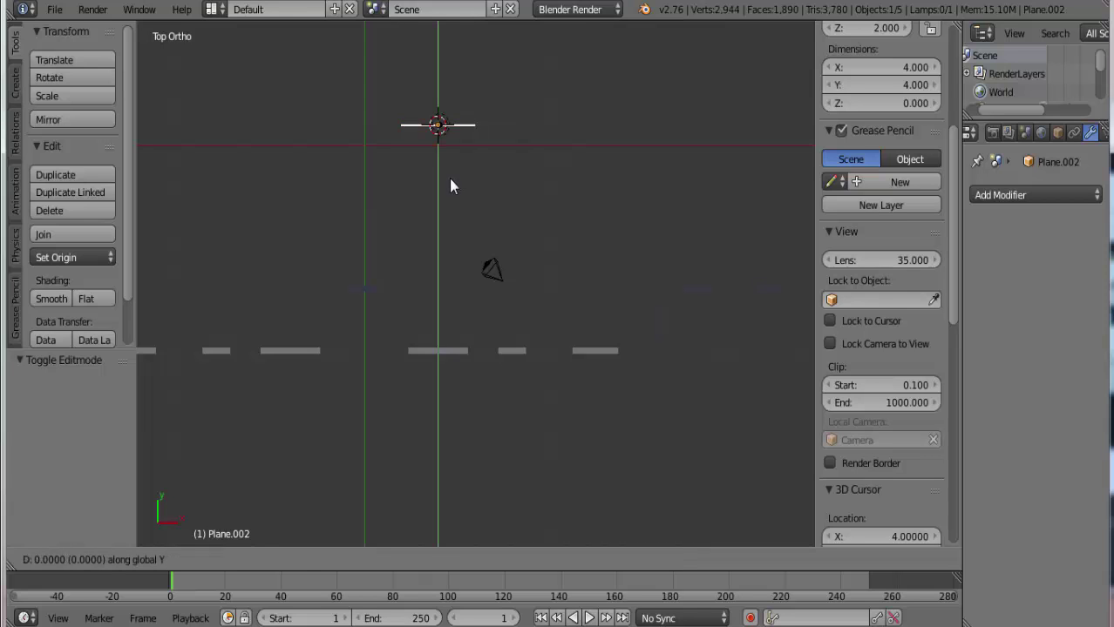
{"action": "type", "text": "-8"}
{"action": "key", "text": "Return"}
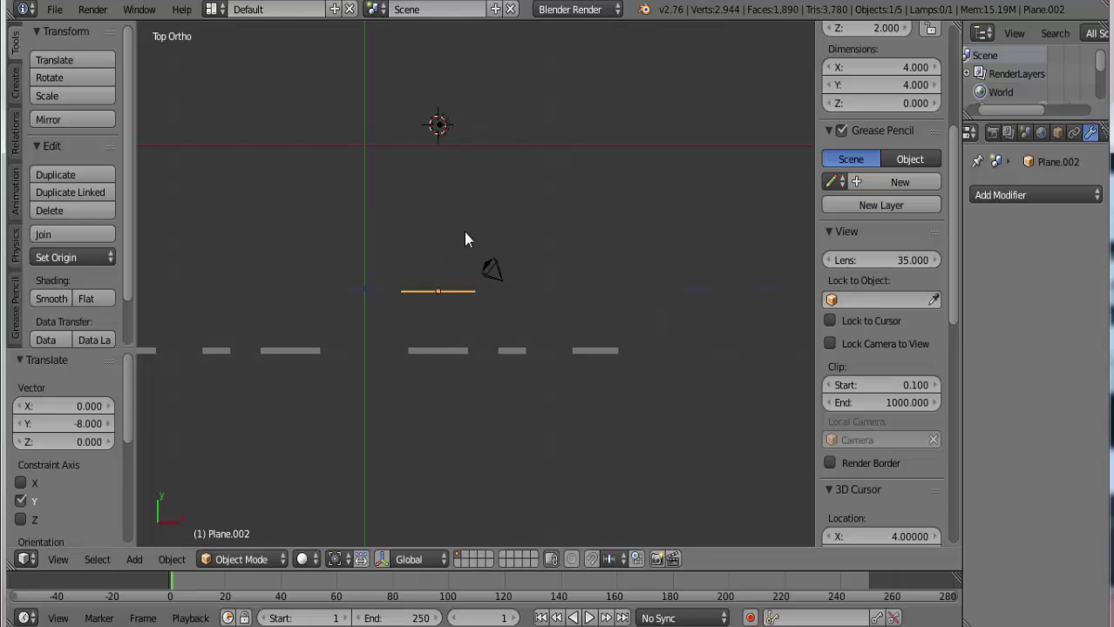
{"action": "mouse_move", "coordinate": [456, 289]}
{"action": "middle_mouse_down"}
{"action": "mouse_move", "coordinate": [467, 262]}
{"action": "mouse_move", "coordinate": [500, 292]}
{"action": "mouse_move", "coordinate": [485, 319]}
{"action": "mouse_move", "coordinate": [436, 291]}
{"action": "mouse_move", "coordinate": [471, 107]}
{"action": "mouse_move", "coordinate": [385, 72]}
{"action": "mouse_move", "coordinate": [371, 44]}
{"action": "mouse_move", "coordinate": [408, 53]}
{"action": "mouse_move", "coordinate": [421, 73]}
{"action": "middle_mouse_up"}
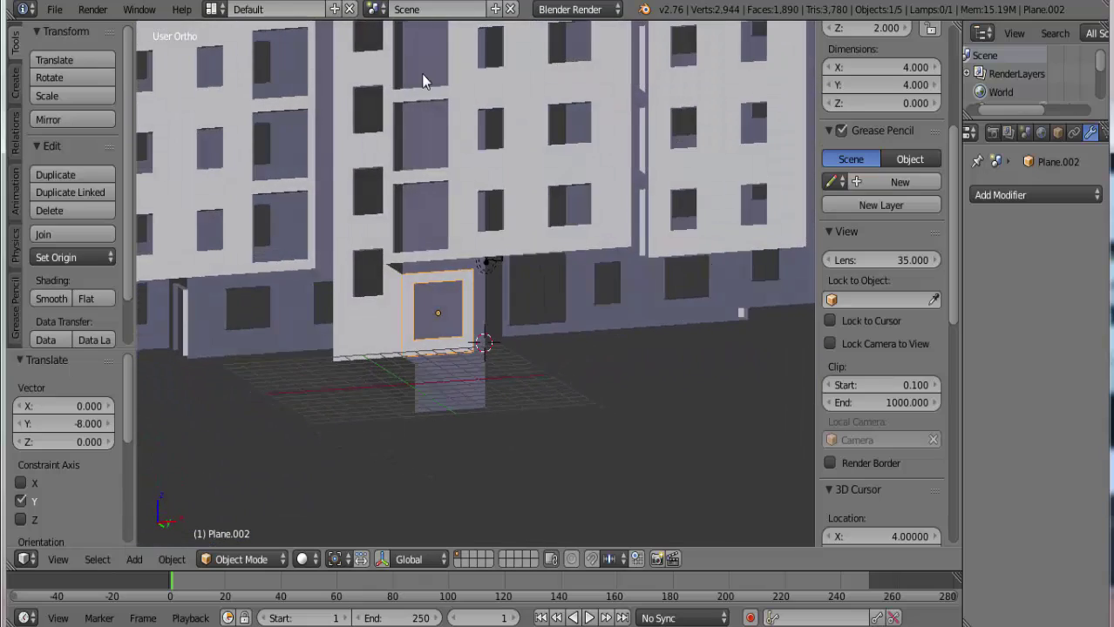
{"action": "middle_click_drag", "start_coordinate": [408, 324], "coordinate": [435, 303]}
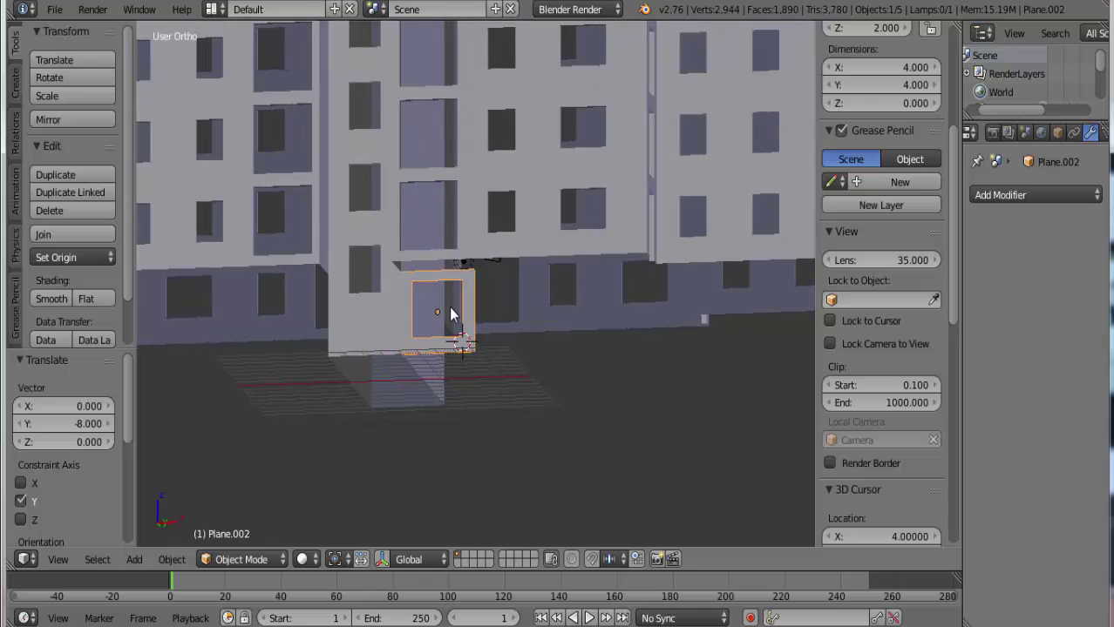
{"action": "key", "text": "KP_1"}
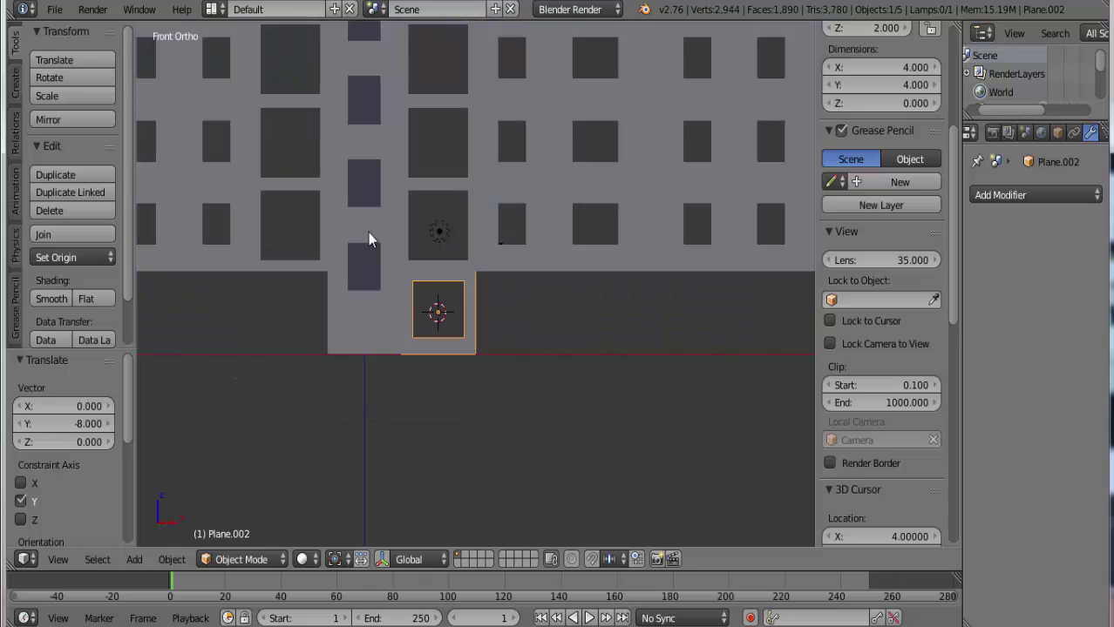
{"action": "scroll", "coordinate": [442, 342], "scroll_direction": "up", "scroll_amount": 3}
{"action": "scroll", "coordinate": [452, 331], "scroll_direction": "up", "scroll_amount": 3}
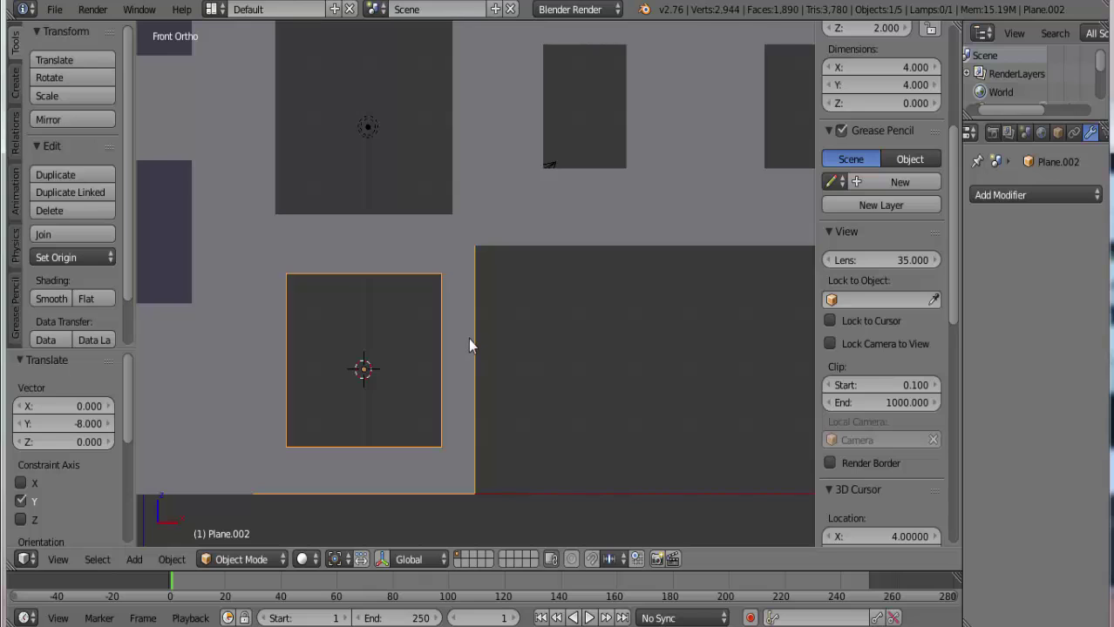
{"action": "middle_click_drag", "start_coordinate": [468, 338], "coordinate": [470, 351]}
Extrude the frame's inner edge loop 0.3 along Y to give the opening depth
{"action": "key", "text": "Tab"}
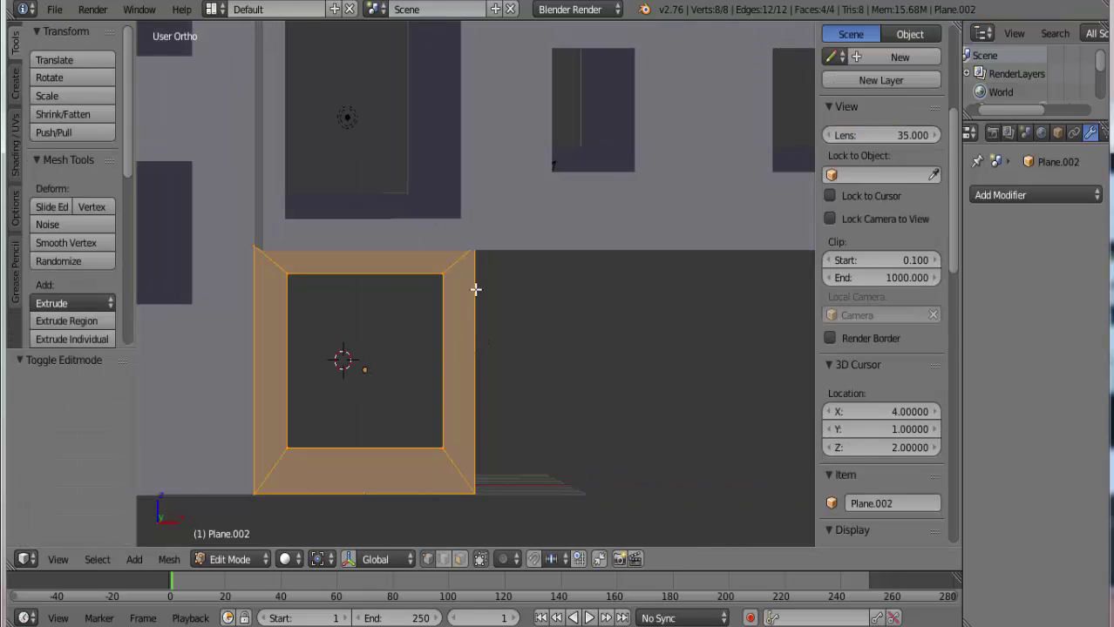
{"action": "key", "text": "KP_1"}
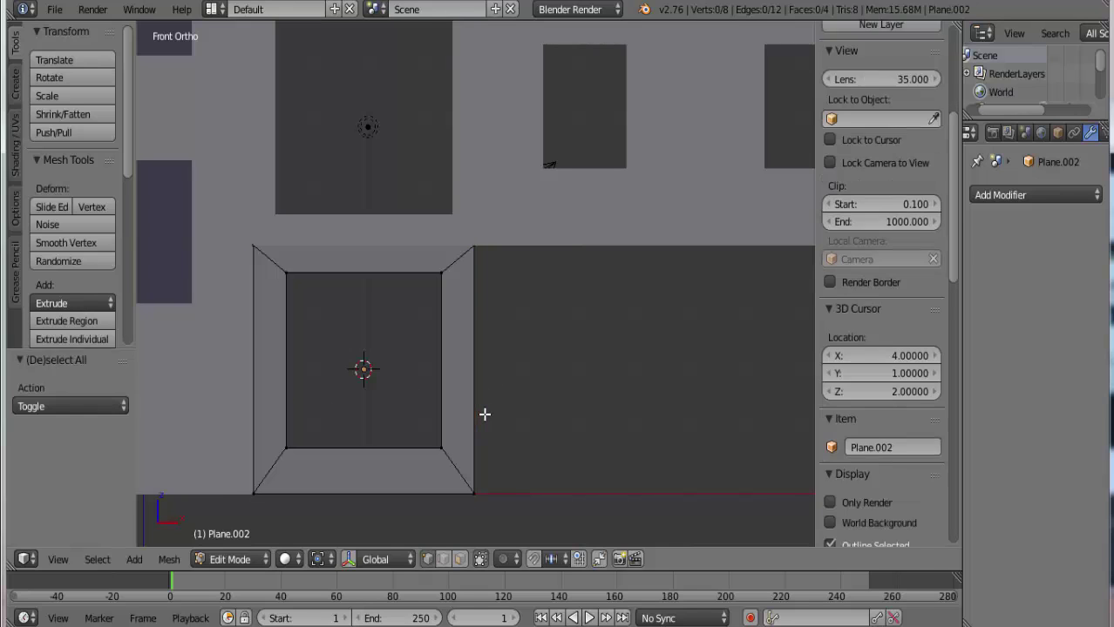
{"action": "key", "text": "a"}
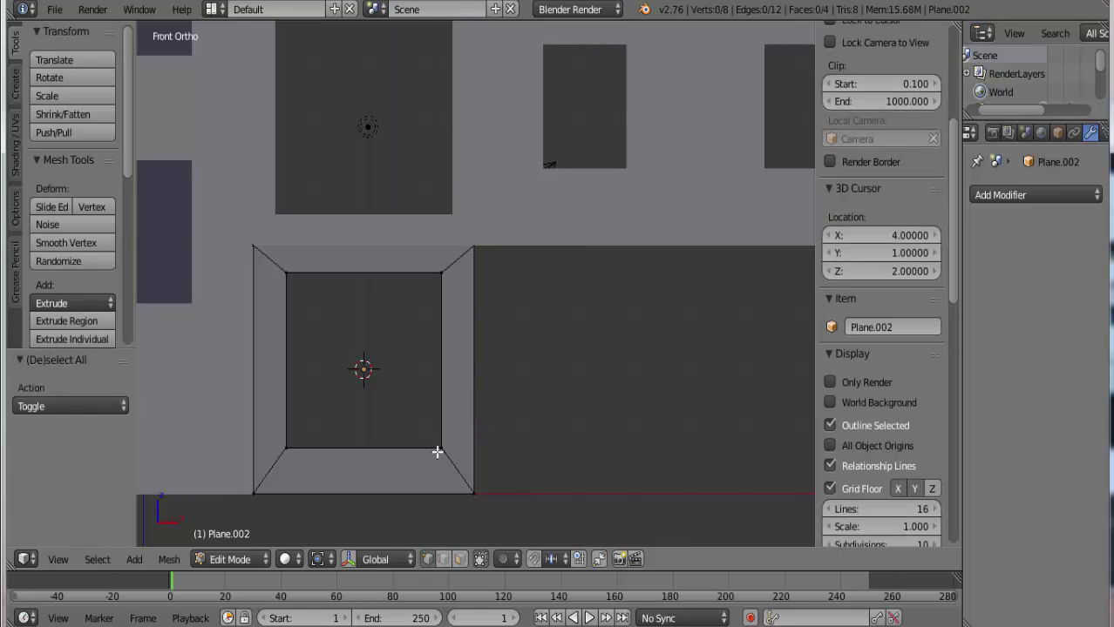
{"action": "right_click", "coordinate": [431, 449], "text": "alt"}
{"action": "key", "text": "KP_7"}
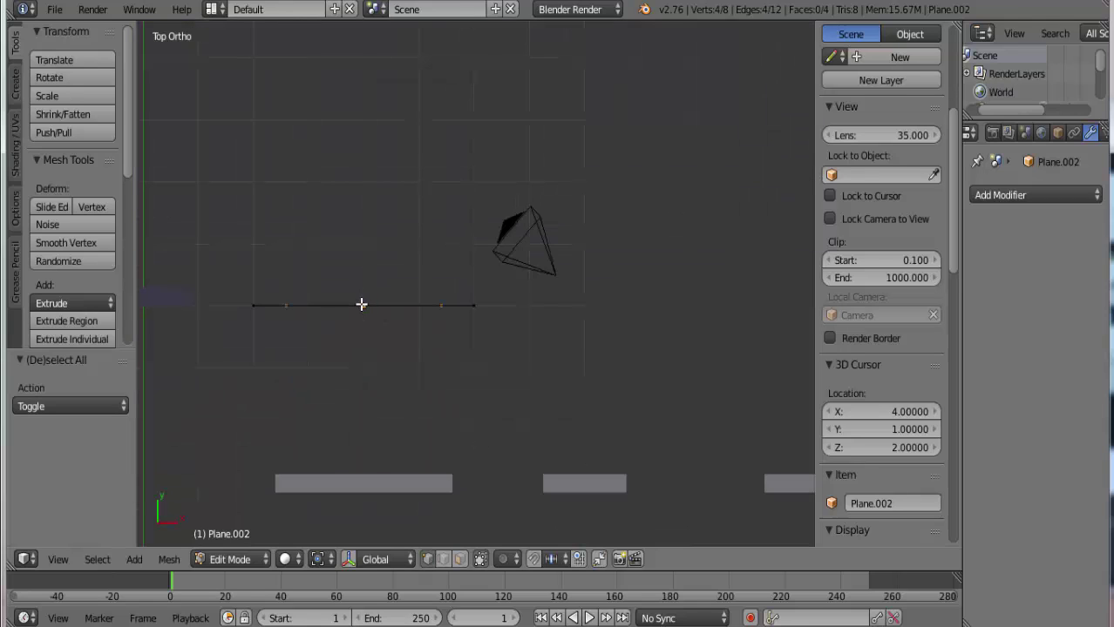
{"action": "key", "text": "e"}
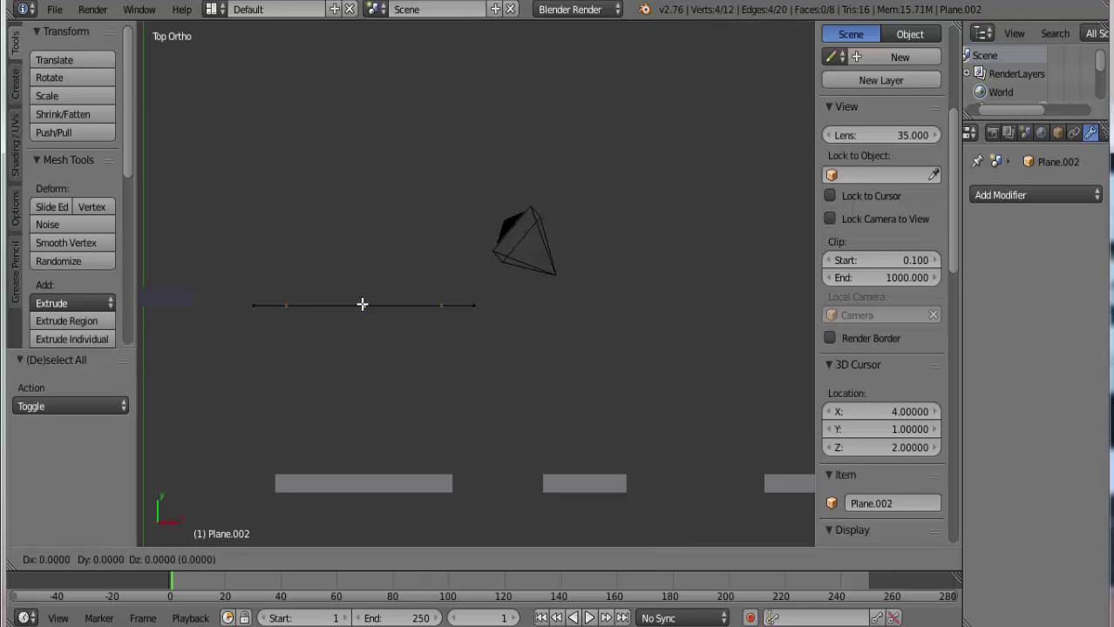
{"action": "type", "text": "y"}
{"action": "type", "text": "0.3"}
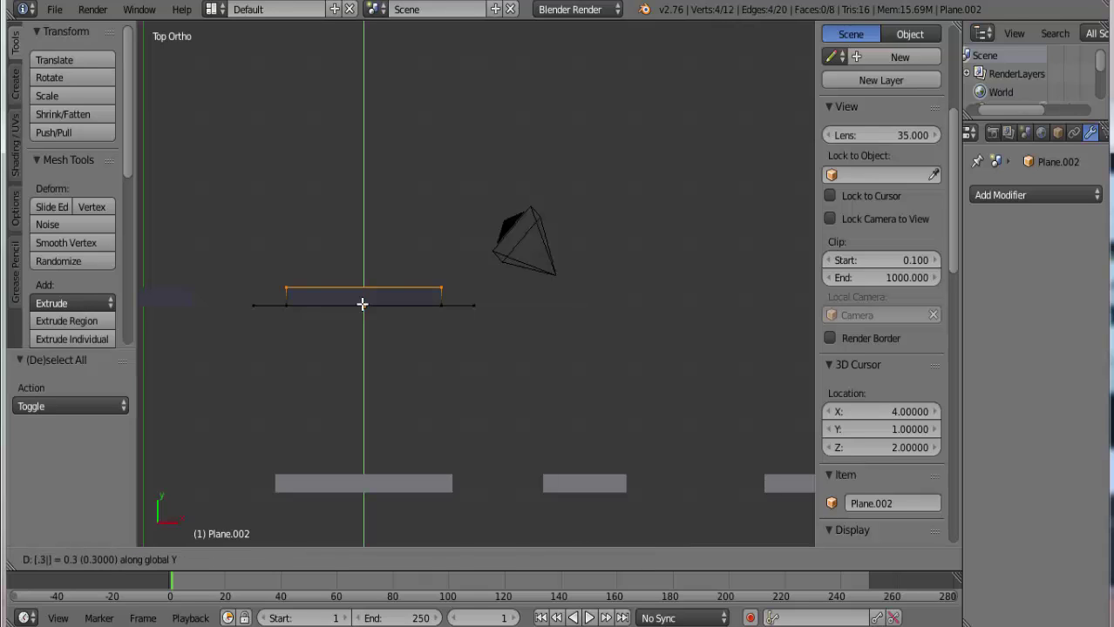
{"action": "key", "text": "Return"}
{"action": "mouse_move", "coordinate": [411, 331]}
{"action": "middle_mouse_down"}
{"action": "mouse_move", "coordinate": [373, 312]}
{"action": "mouse_move", "coordinate": [407, 315]}
{"action": "mouse_move", "coordinate": [391, 333]}
{"action": "mouse_move", "coordinate": [396, 372]}
{"action": "mouse_move", "coordinate": [490, 178]}
{"action": "mouse_move", "coordinate": [455, 189]}
{"action": "mouse_move", "coordinate": [366, 368]}
{"action": "mouse_move", "coordinate": [457, 188]}
{"action": "mouse_move", "coordinate": [460, 199]}
{"action": "middle_mouse_up"}
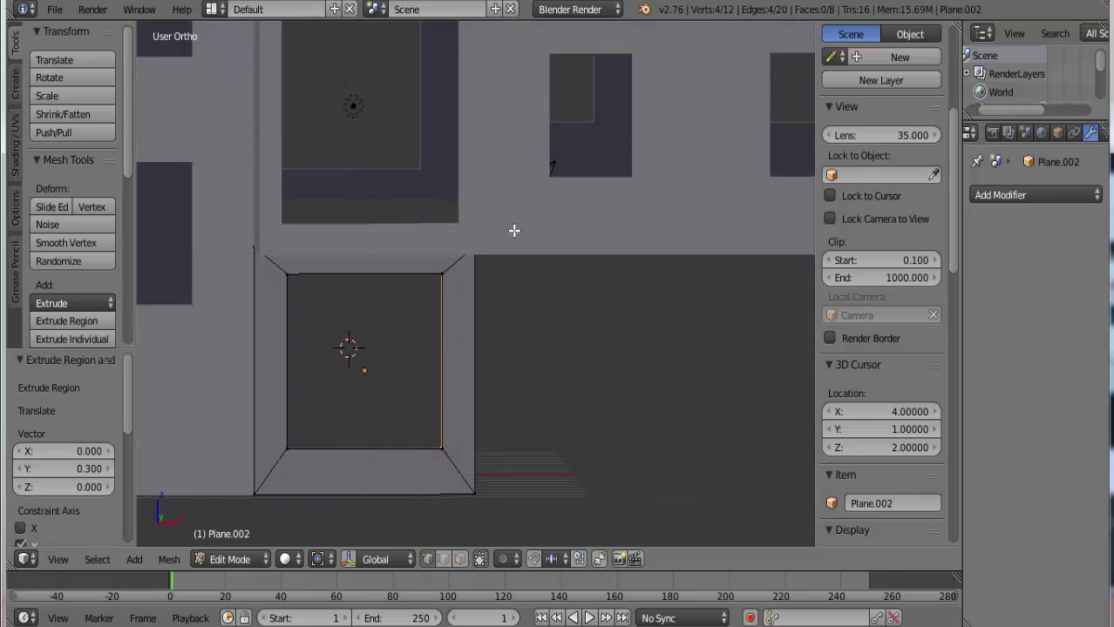
Select the frame's outer right edge, right trapezoid face and thin inner side face
{"action": "key", "text": "Tab"}
{"action": "key", "text": "Tab"}
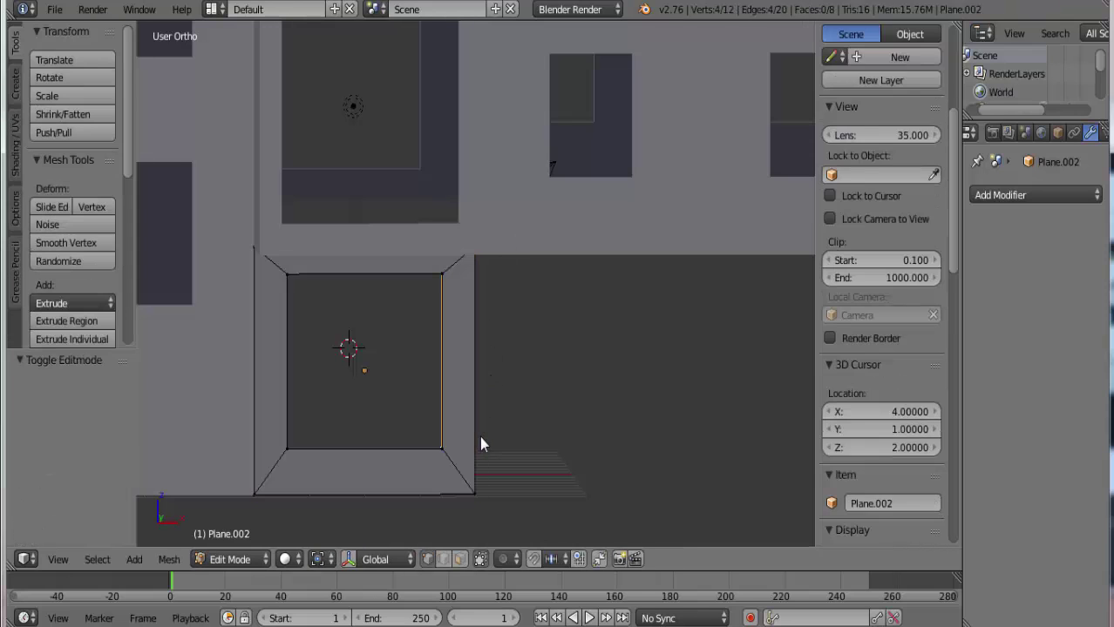
{"action": "key", "text": "a"}
{"action": "key", "text": "c"}
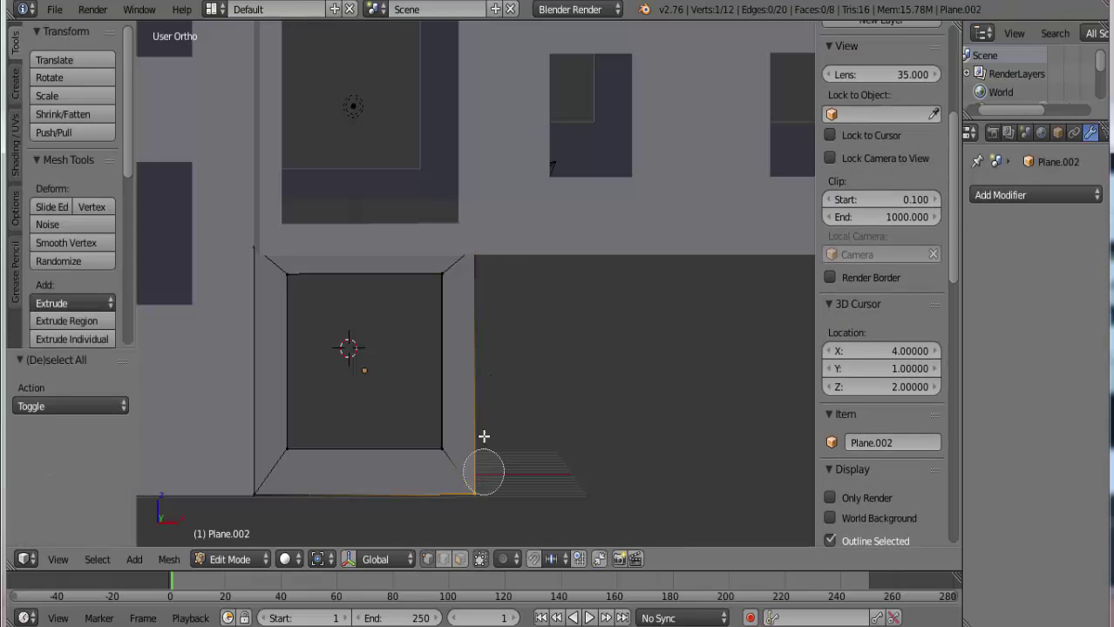
{"action": "left_click_drag", "start_coordinate": [483, 472], "coordinate": [478, 227]}
{"action": "right_click", "coordinate": [622, 475]}
{"action": "key", "text": "KP_1"}
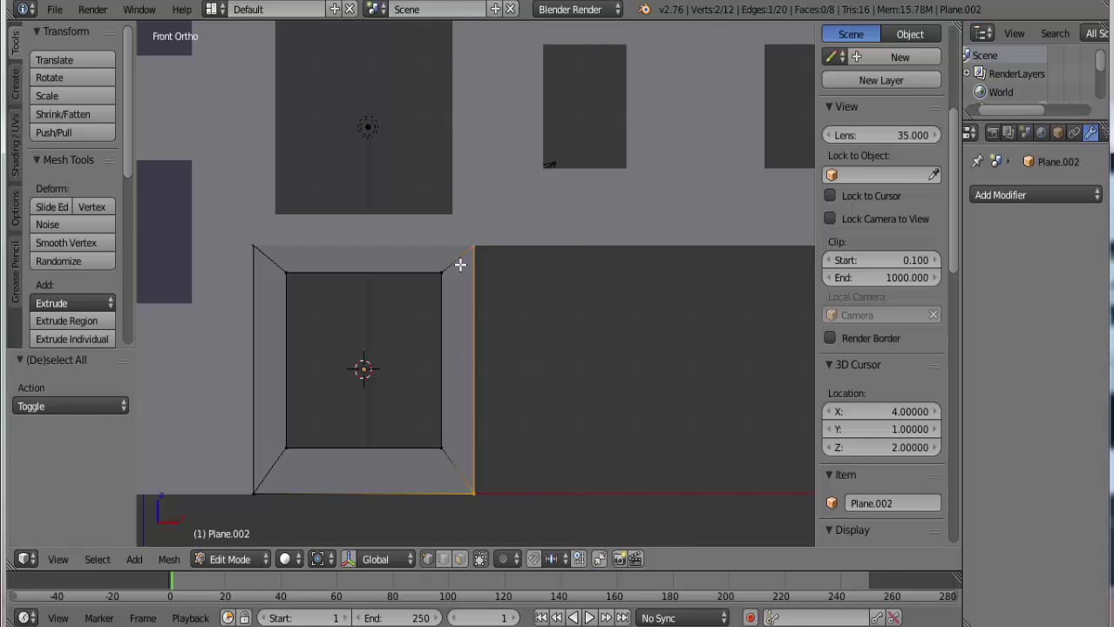
{"action": "key", "text": "c"}
{"action": "left_click", "coordinate": [443, 367]}
{"action": "right_click", "coordinate": [443, 368]}
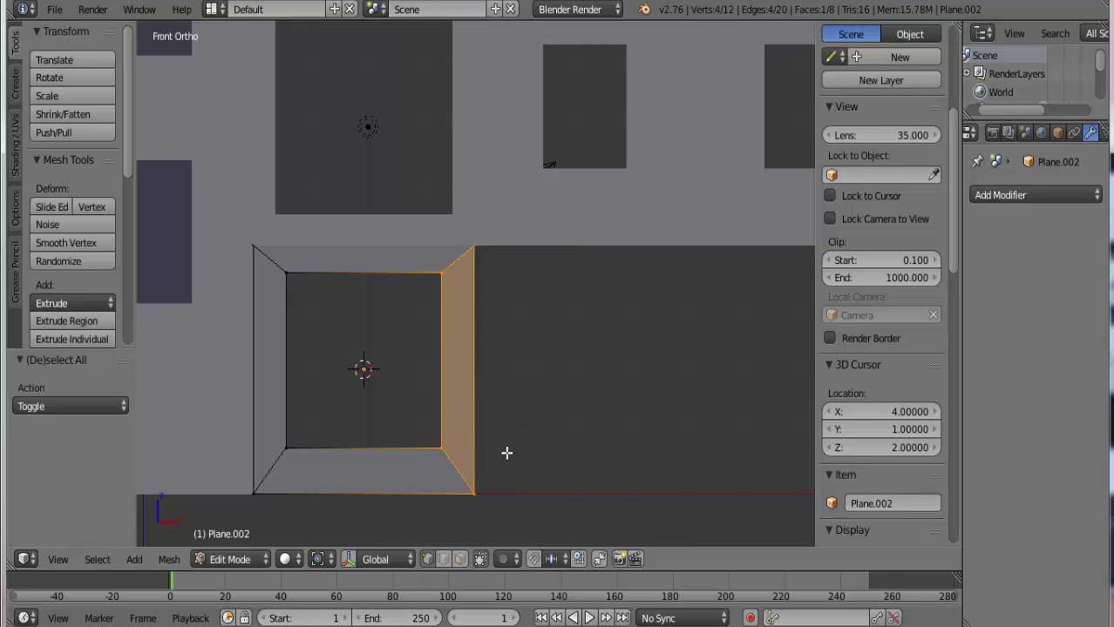
{"action": "middle_click_drag", "start_coordinate": [449, 472], "coordinate": [537, 476]}
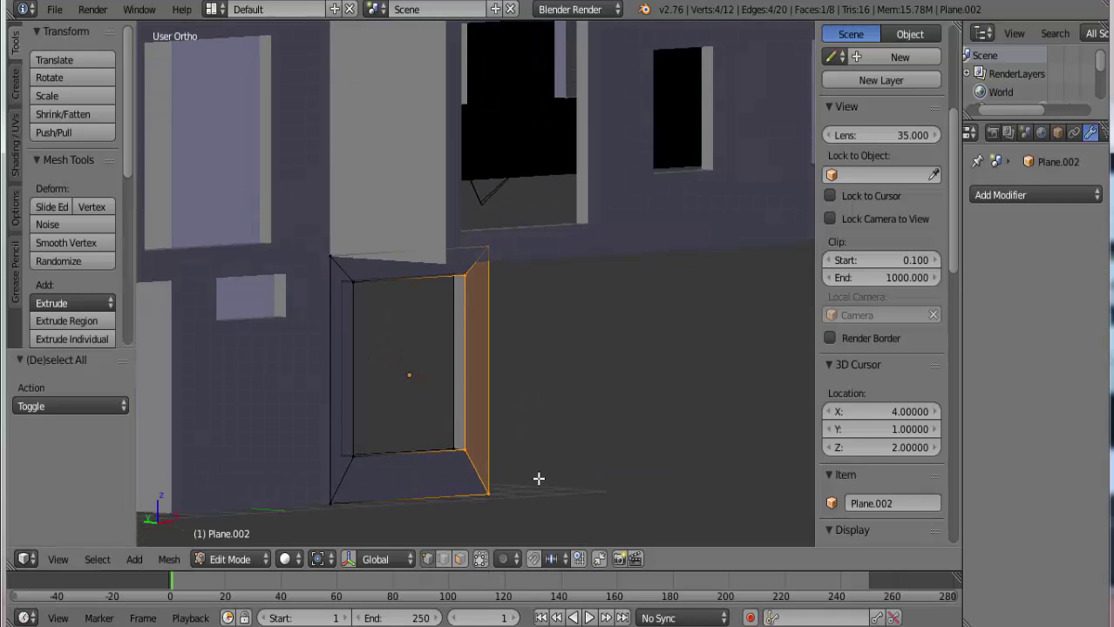
{"action": "key", "text": "c"}
{"action": "left_click", "coordinate": [455, 447]}
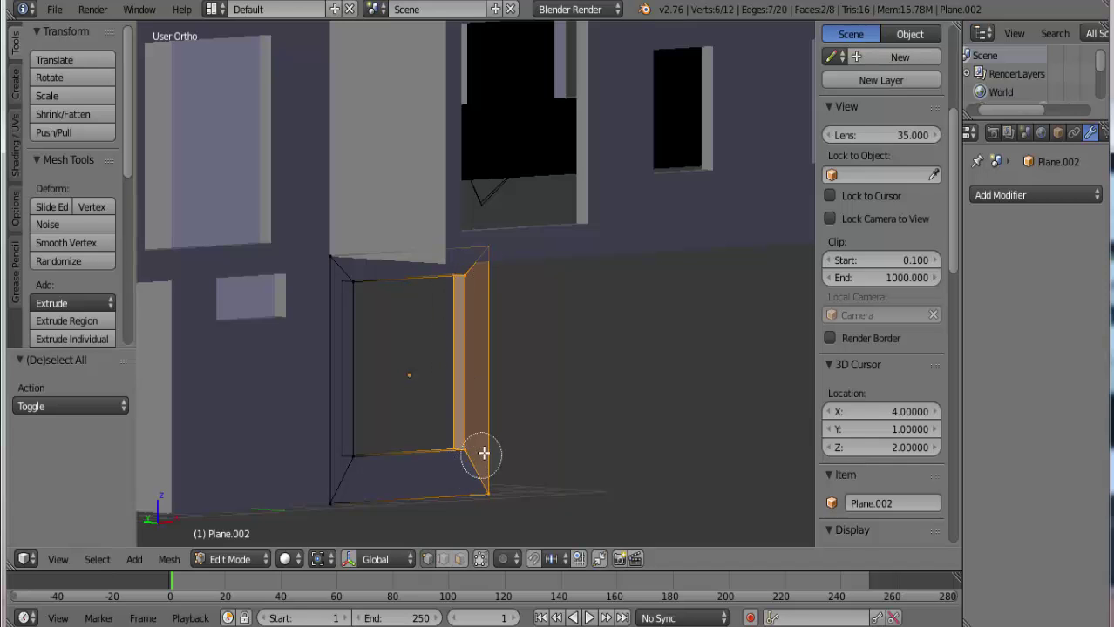
{"action": "right_click", "coordinate": [484, 453]}
{"action": "mouse_move", "coordinate": [560, 445]}
{"action": "middle_mouse_down"}
{"action": "mouse_move", "coordinate": [502, 428]}
{"action": "mouse_move", "coordinate": [542, 408]}
{"action": "middle_mouse_up"}
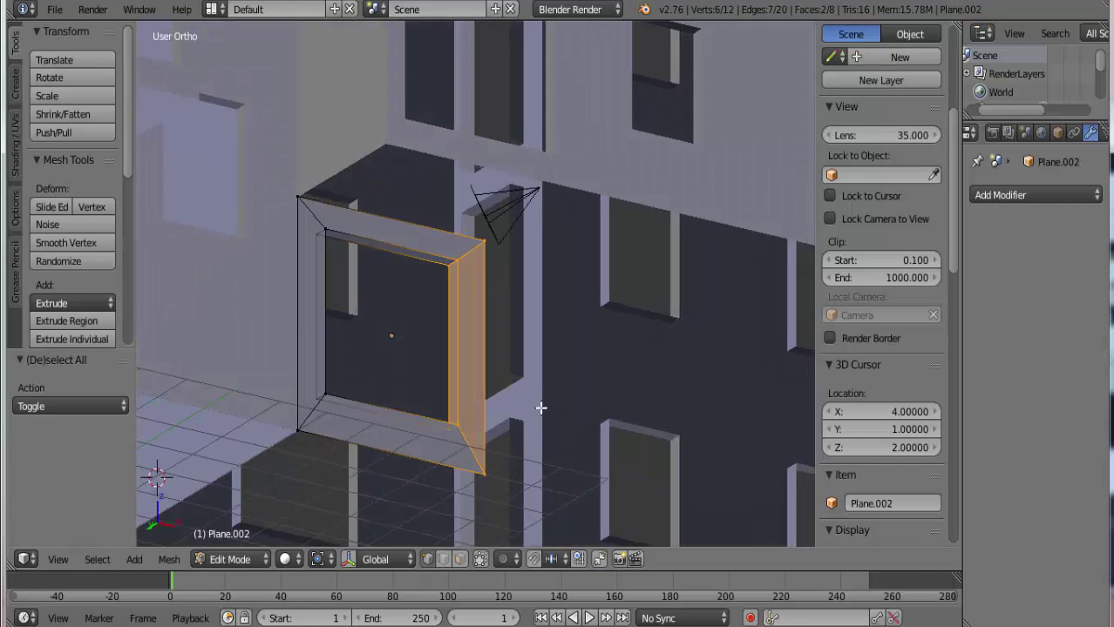
{"action": "key", "text": "KP_1"}
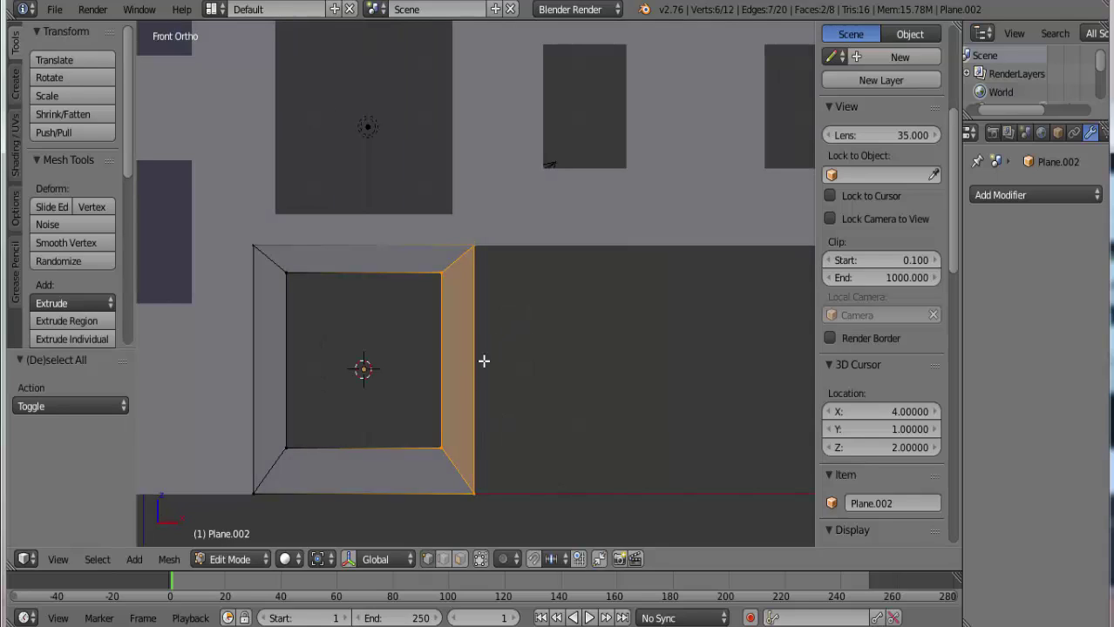
Move the selected right side 2 units along X, widening the frame to 6 × 4 × 0.3
{"action": "key", "text": "g"}
{"action": "key", "text": "x"}
{"action": "key", "text": "2"}
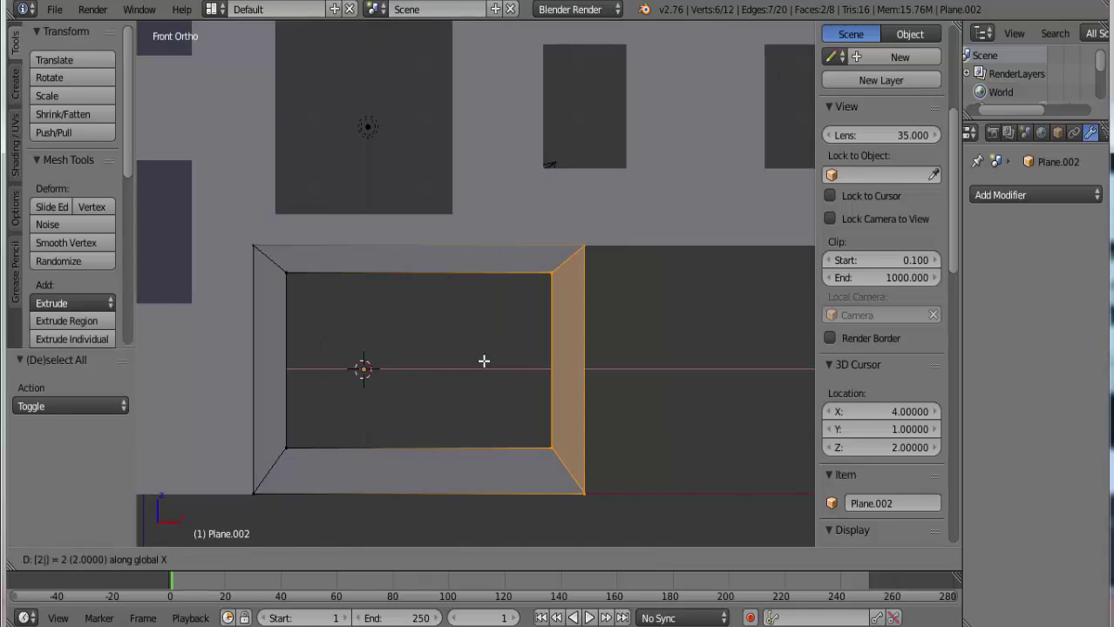
{"action": "key", "text": "Return"}
{"action": "scroll", "coordinate": [537, 373], "scroll_direction": "down", "scroll_amount": 4}
{"action": "scroll", "coordinate": [569, 431], "scroll_direction": "up", "scroll_amount": 2}
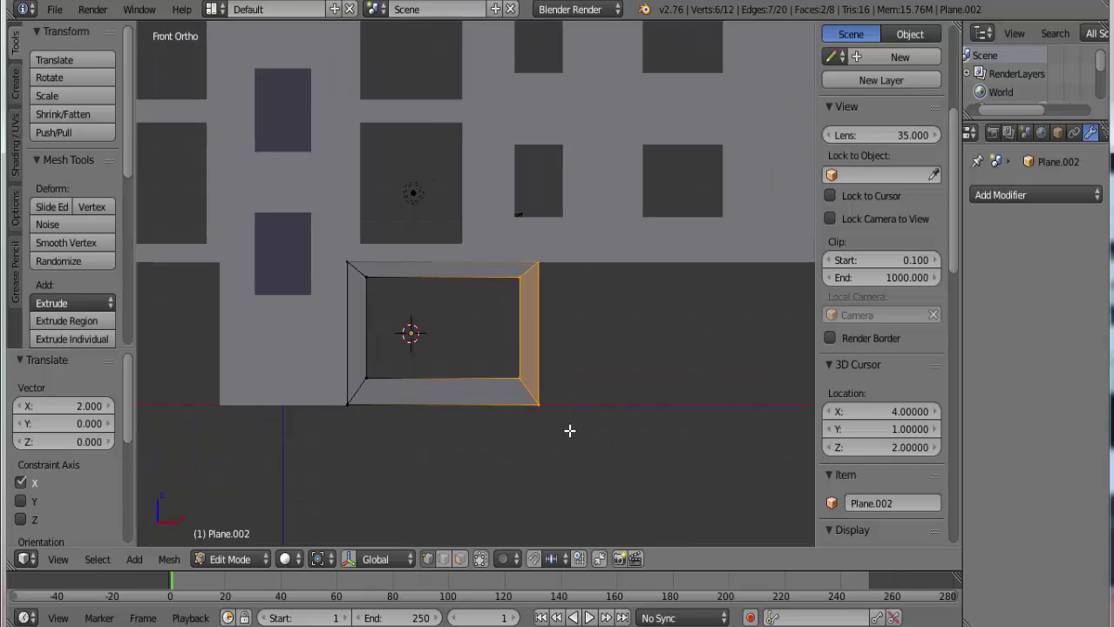
{"action": "scroll", "coordinate": [569, 416], "scroll_direction": "up", "scroll_amount": 3}
{"action": "key", "text": "Tab"}
{"action": "scroll", "coordinate": [579, 404], "scroll_direction": "down", "scroll_amount": 4}
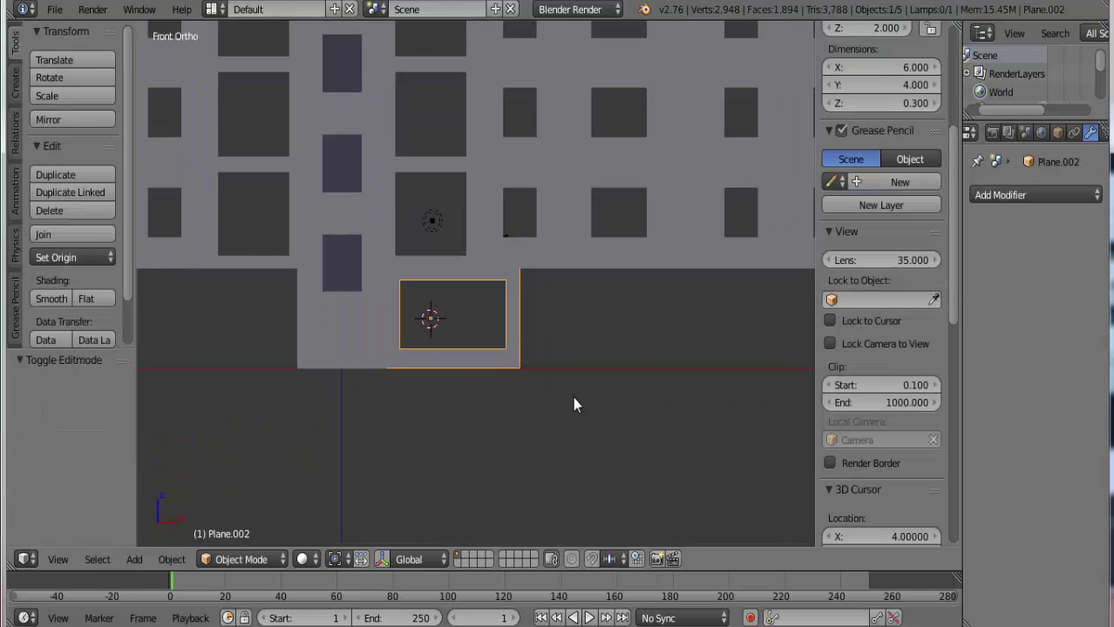
Zoom in on Plane.002, enter Edit Mode and select its upper-right corner vertex
{"action": "scroll", "coordinate": [571, 403], "scroll_direction": "up", "scroll_amount": 2}
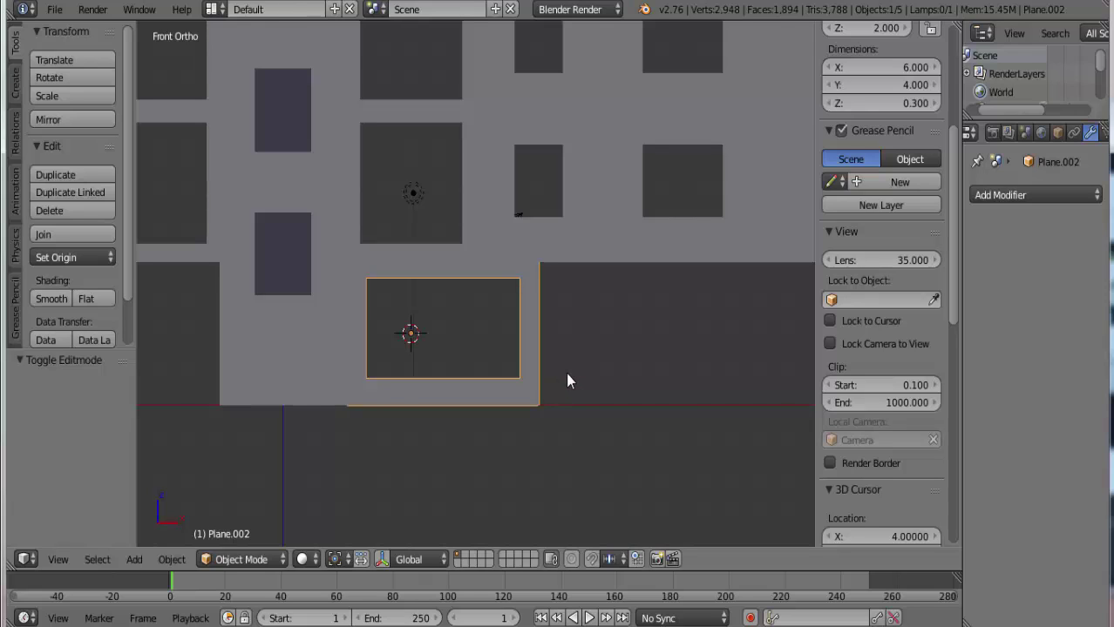
{"action": "scroll", "coordinate": [563, 372], "scroll_direction": "up", "scroll_amount": 1}
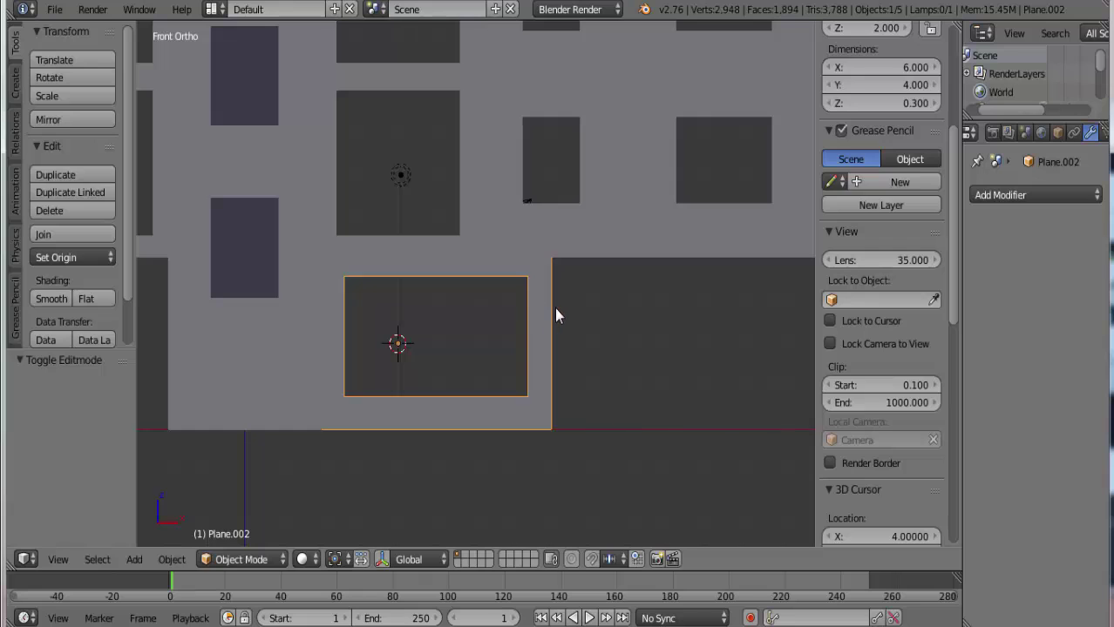
{"action": "key", "text": "Tab"}
{"action": "right_click", "coordinate": [549, 261]}
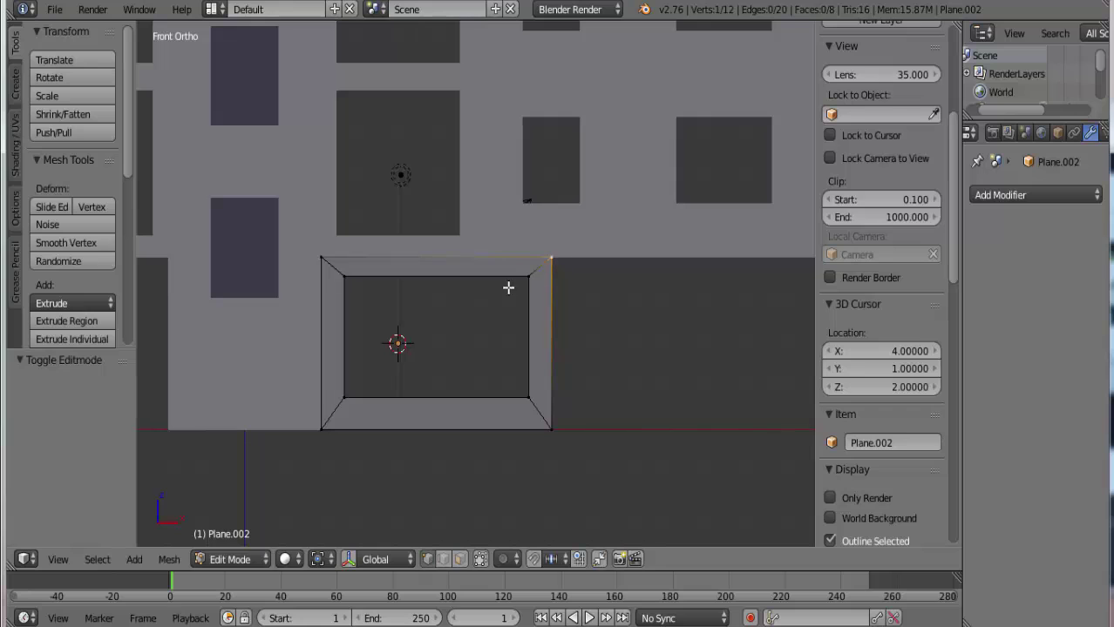
Extrude a copy of the whole frame 6 units along X to form a second bay
{"action": "key", "text": "a"}
{"action": "key", "text": "a"}
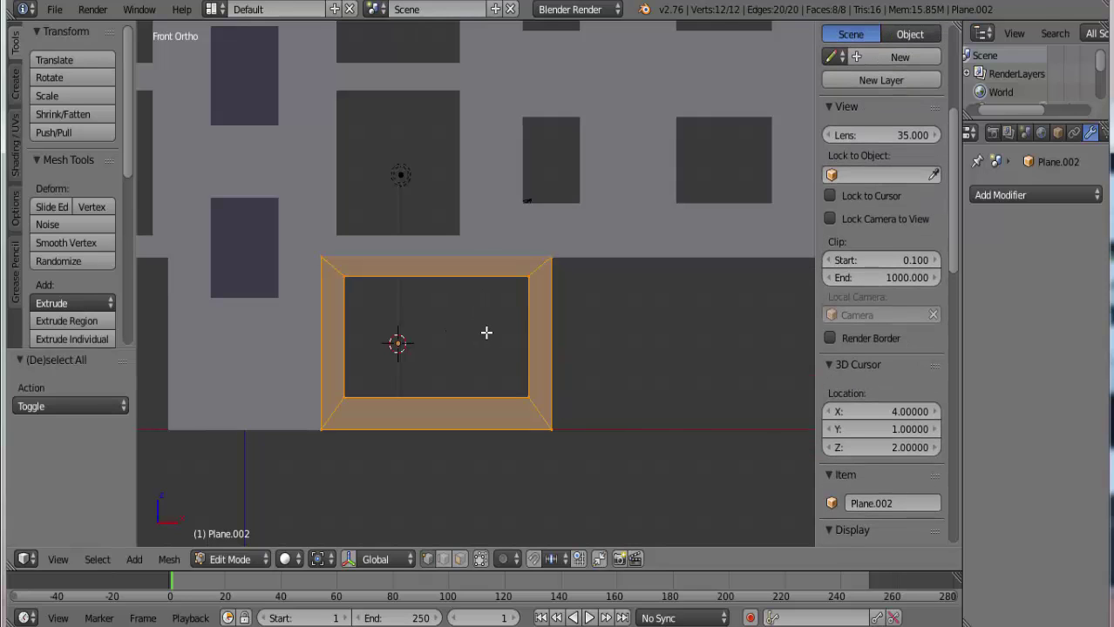
{"action": "key", "text": "e"}
{"action": "key", "text": "x"}
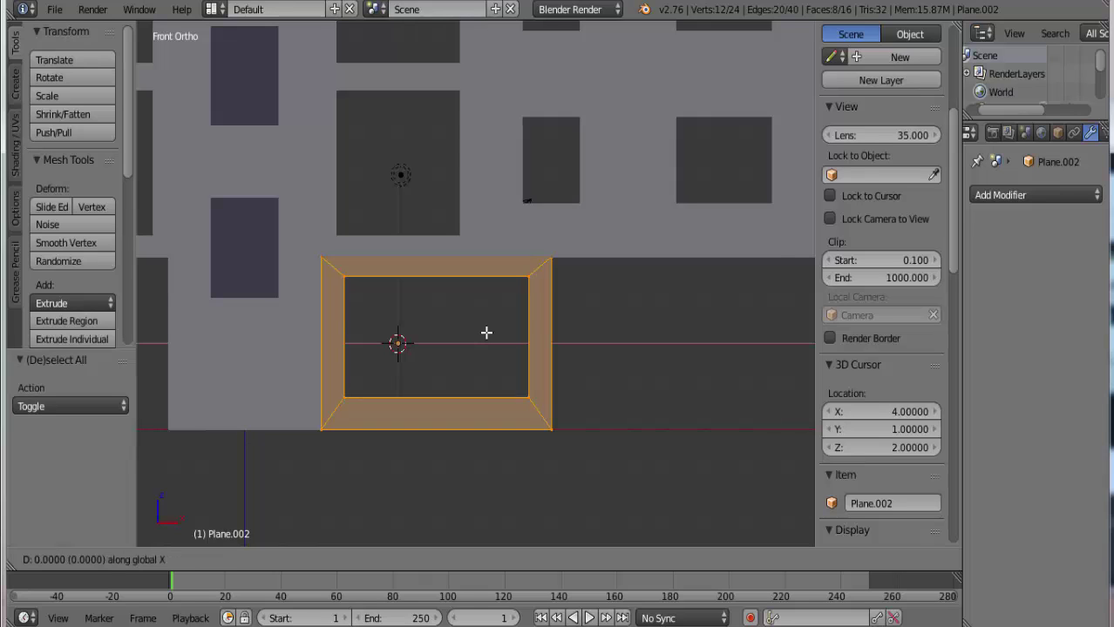
{"action": "key", "text": "6"}
{"action": "key", "text": "Return"}
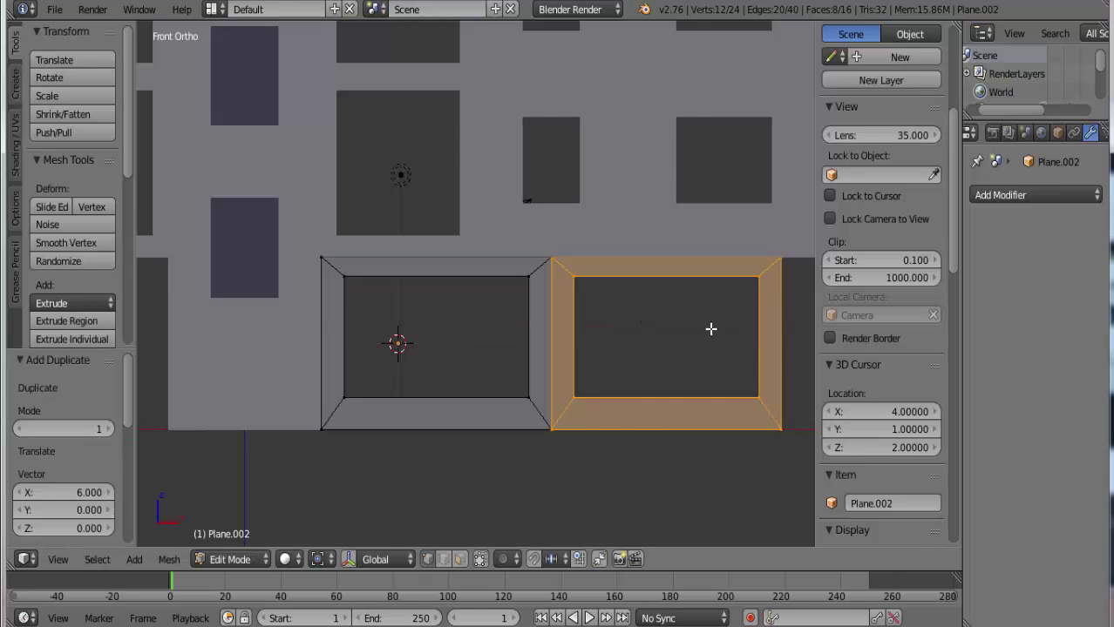
{"action": "scroll", "coordinate": [710, 328], "scroll_direction": "down", "scroll_amount": 3}
{"action": "scroll", "coordinate": [724, 348], "scroll_direction": "up", "scroll_amount": 1}
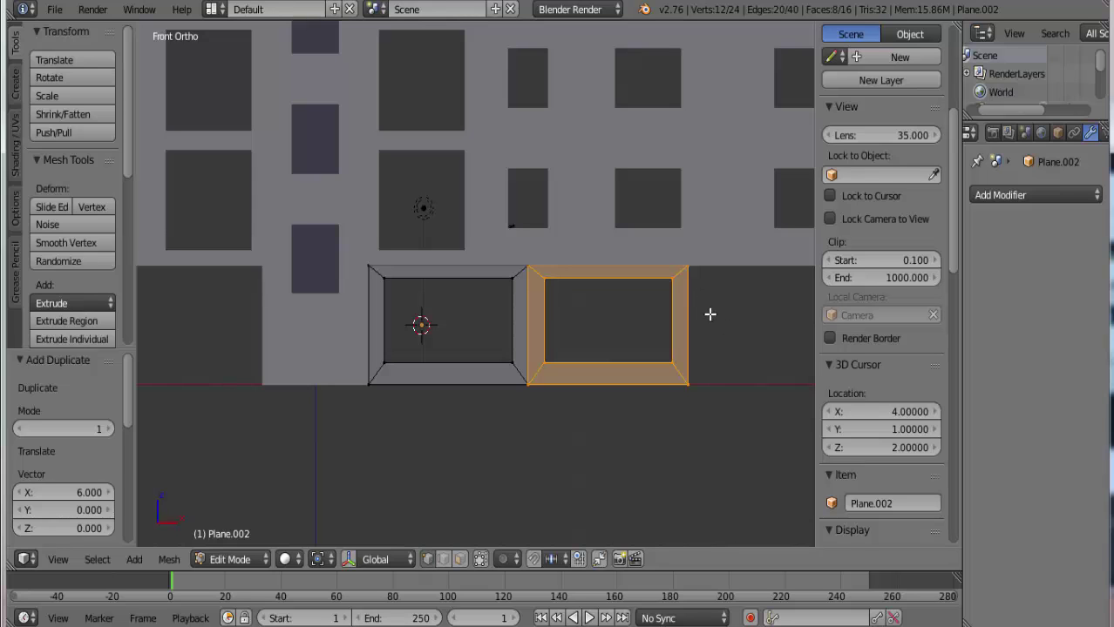
Move the copy's right-edge vertices 2 units left along X to narrow it
{"action": "key", "text": "a"}
{"action": "key", "text": "c"}
{"action": "left_click_drag", "start_coordinate": [686, 259], "coordinate": [684, 390]}
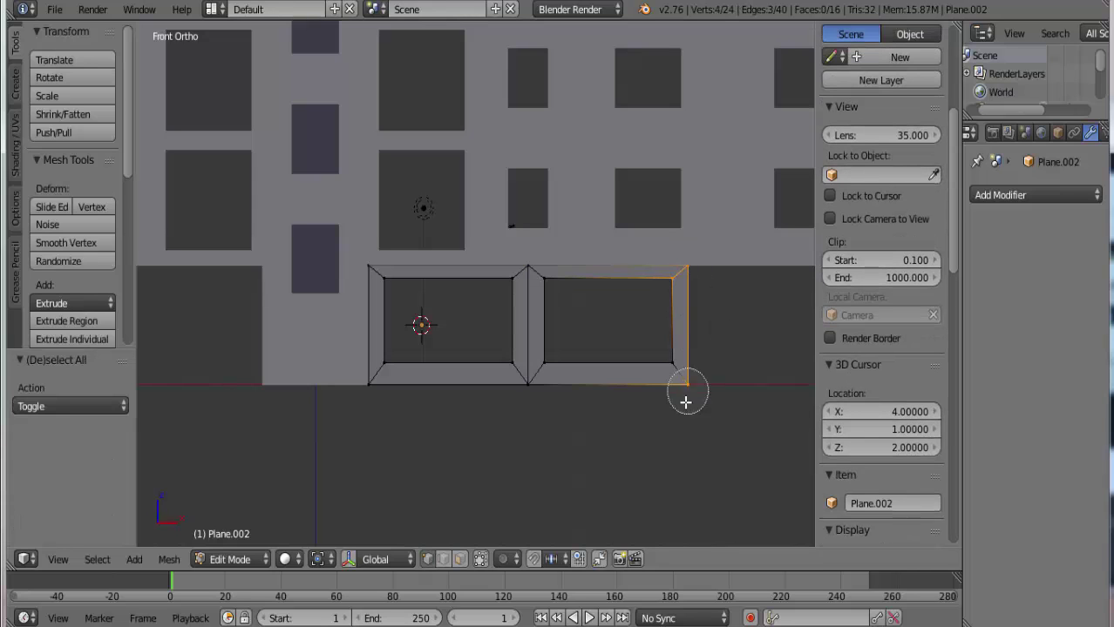
{"action": "right_click", "coordinate": [733, 373]}
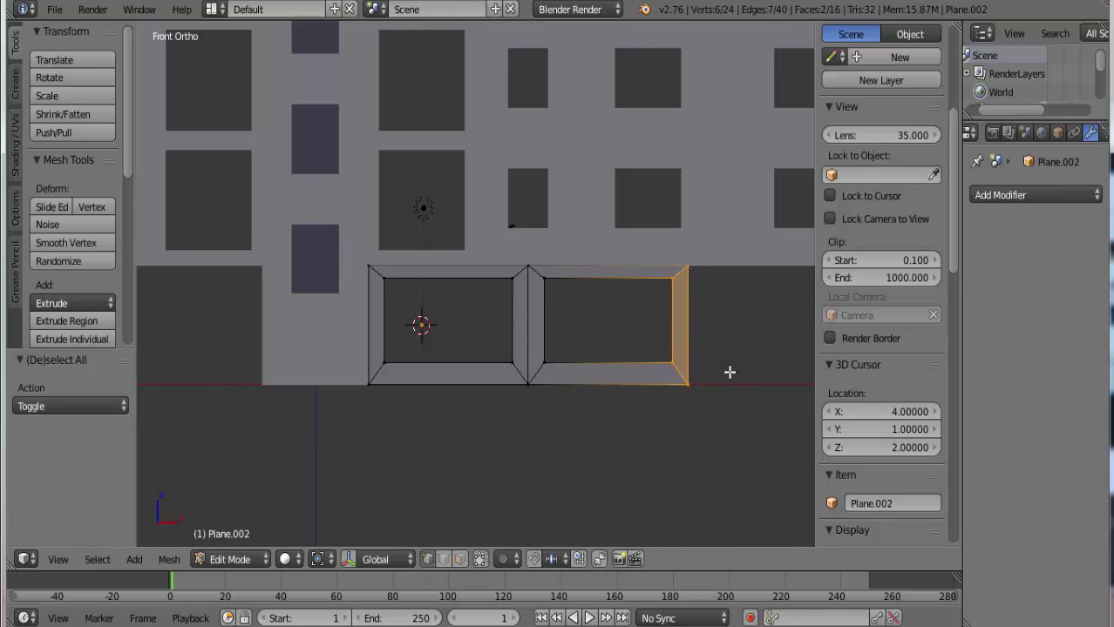
{"action": "key", "text": "g"}
{"action": "type", "text": "x"}
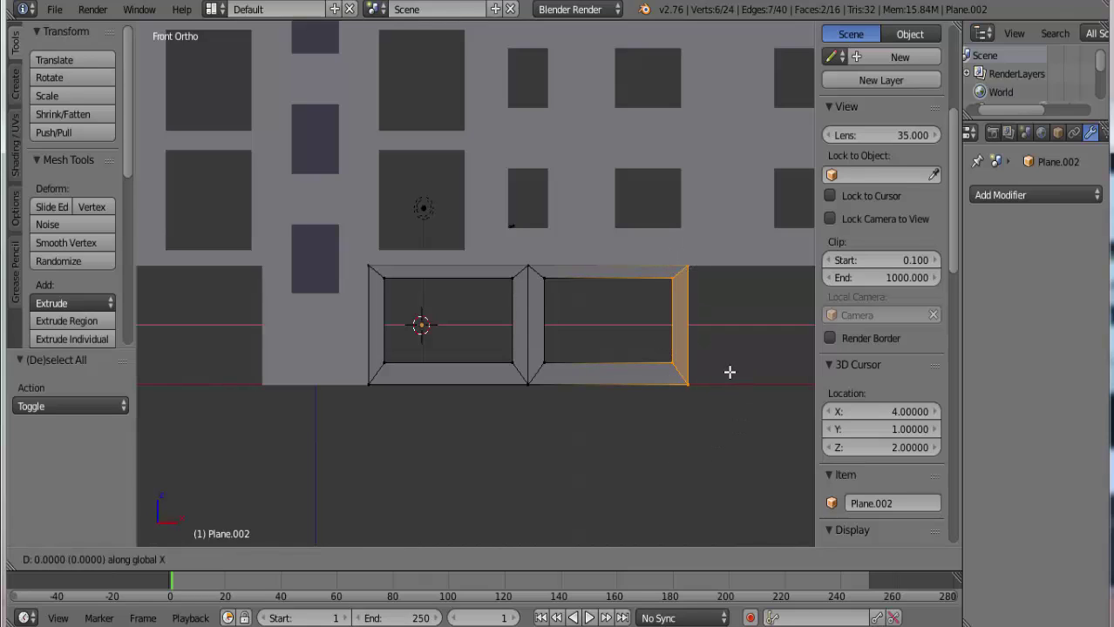
{"action": "type", "text": "-2"}
{"action": "key", "text": "Return"}
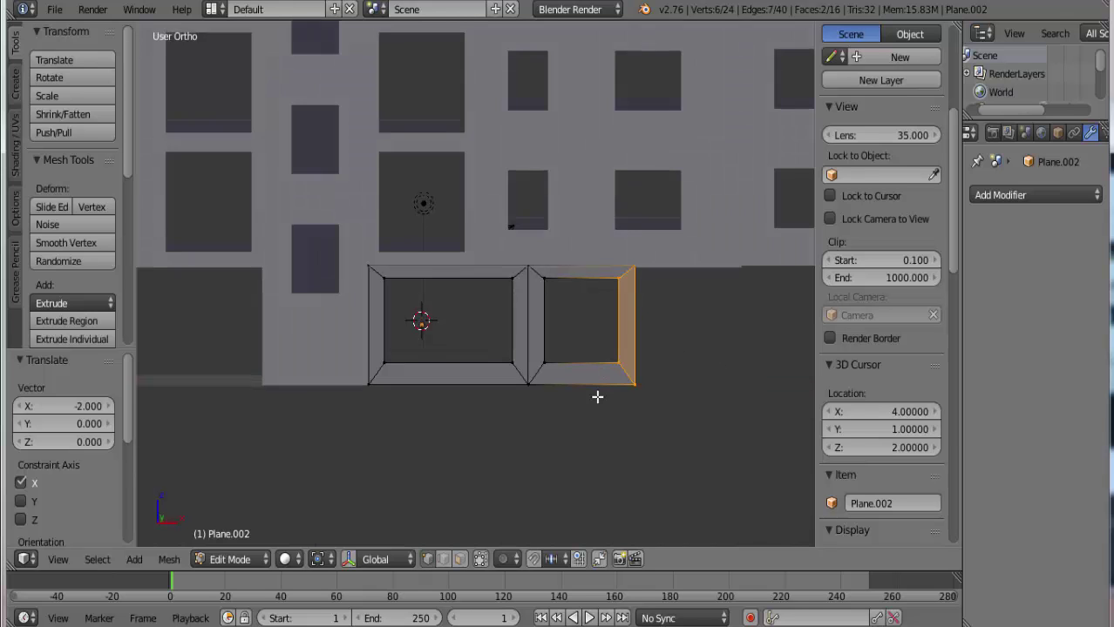
In Face select mode, select the inner faces of the right frame
{"action": "middle_click_drag", "start_coordinate": [599, 393], "coordinate": [475, 418]}
{"action": "scroll", "coordinate": [475, 419], "scroll_direction": "up", "scroll_amount": 1}
{"action": "scroll", "coordinate": [495, 408], "scroll_direction": "up", "scroll_amount": 1}
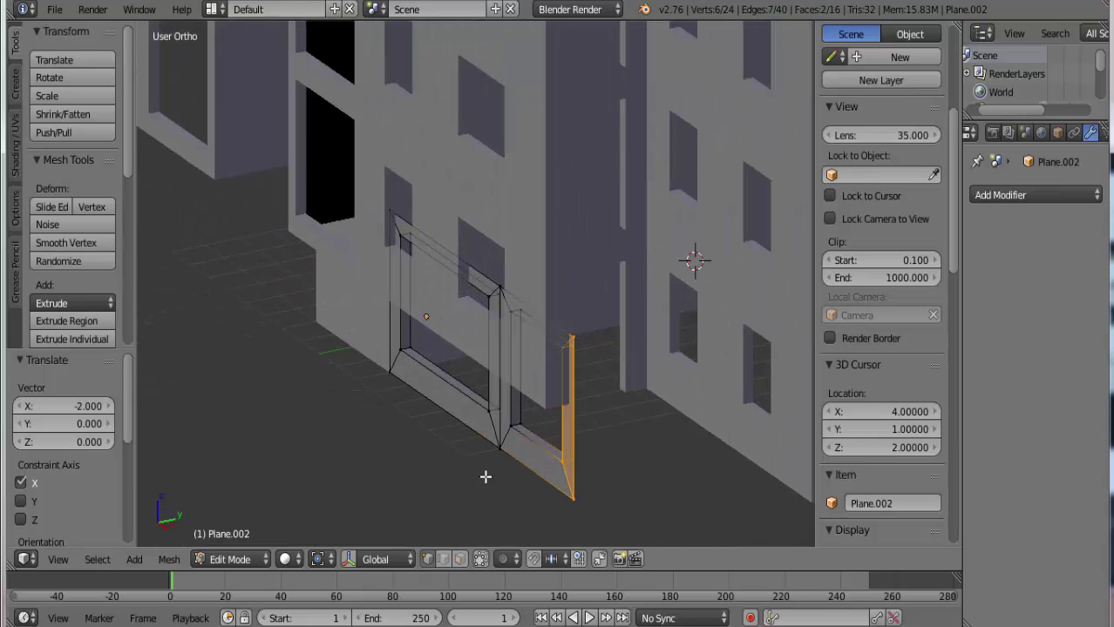
{"action": "left_click", "coordinate": [460, 562]}
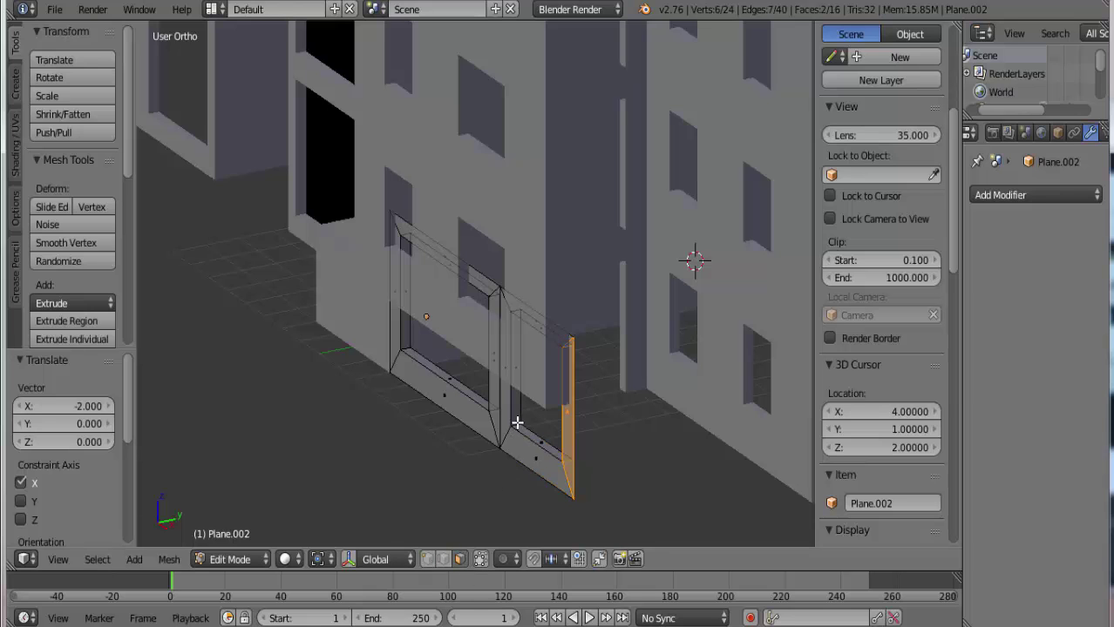
{"action": "right_click", "coordinate": [516, 426], "text": "alt"}
Scale the right frame's inner faces along X to 0.669, then switch to Vertex select
{"action": "key", "text": "KP_1"}
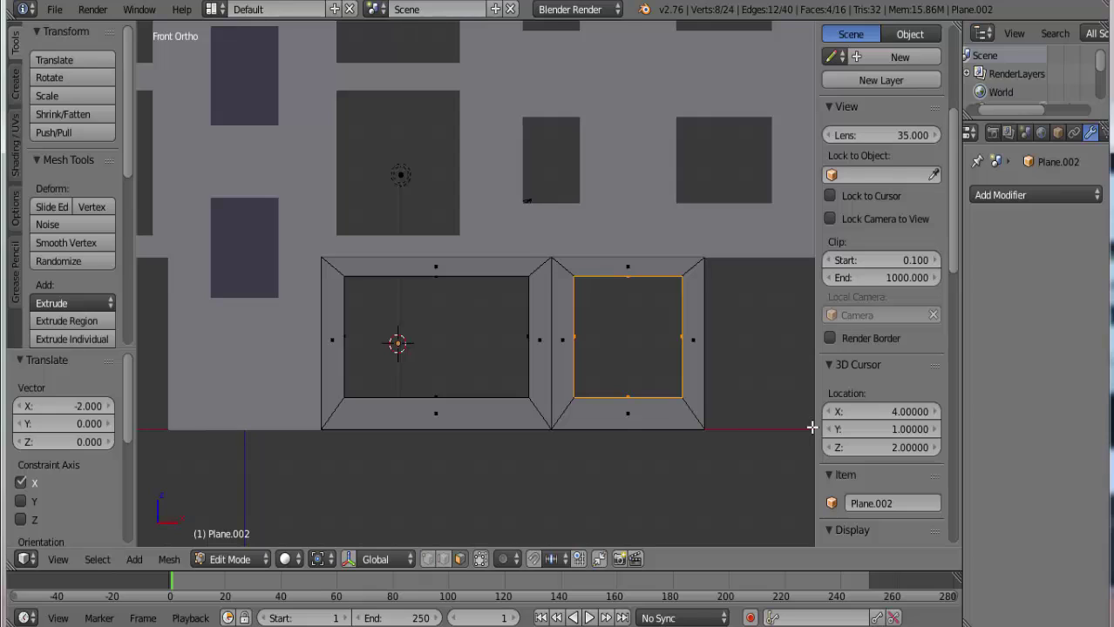
{"action": "key", "text": "s"}
{"action": "key", "text": "x"}
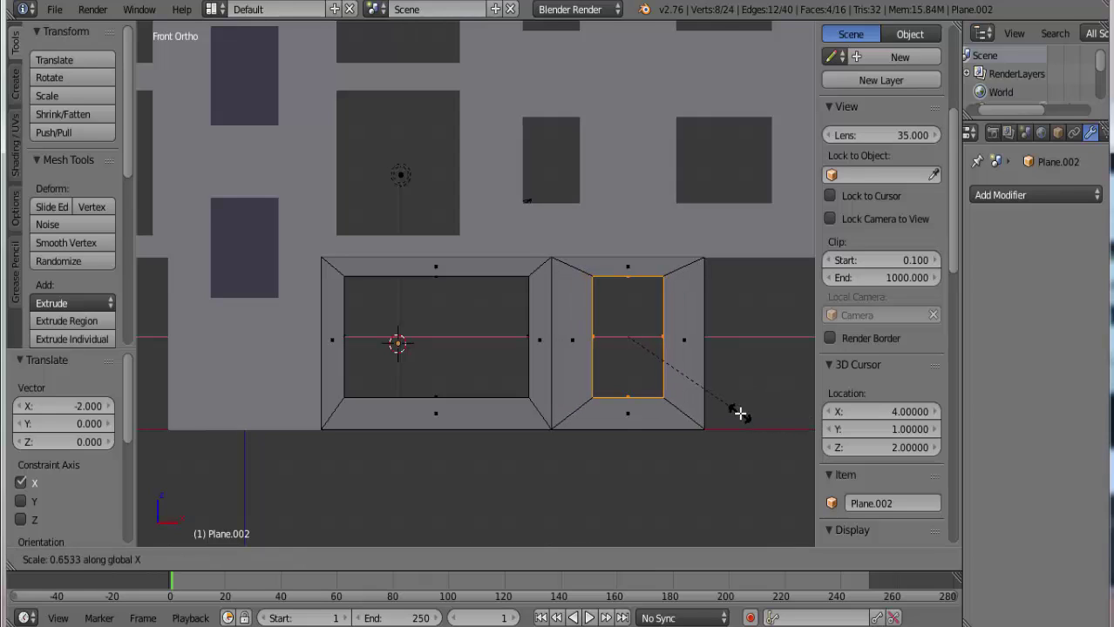
{"action": "left_click", "coordinate": [740, 413]}
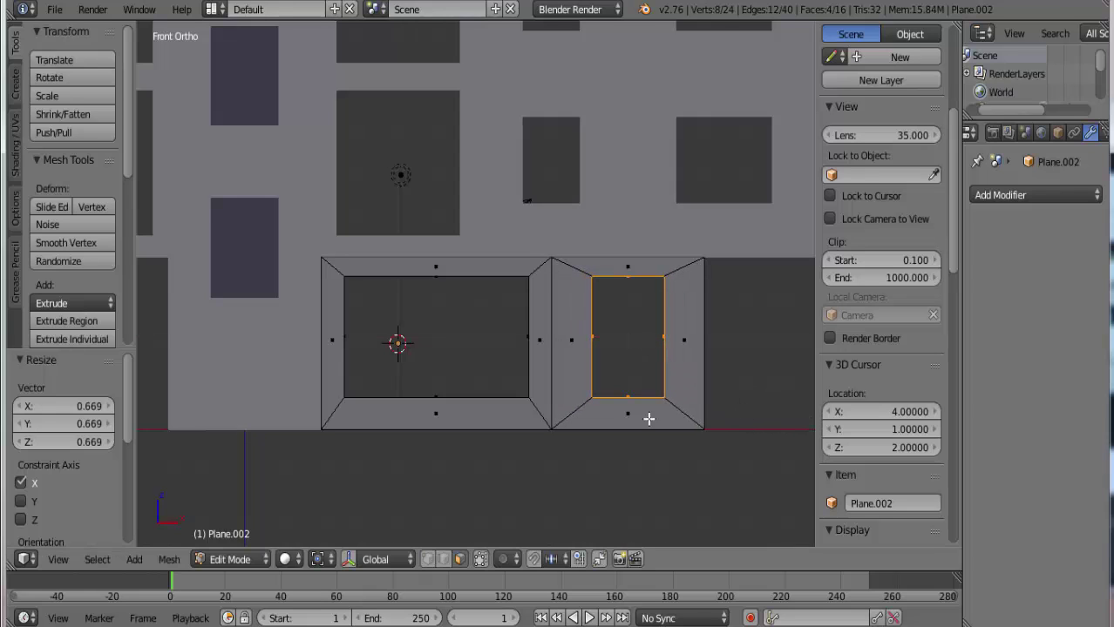
{"action": "middle_click_drag", "start_coordinate": [653, 428], "coordinate": [616, 491]}
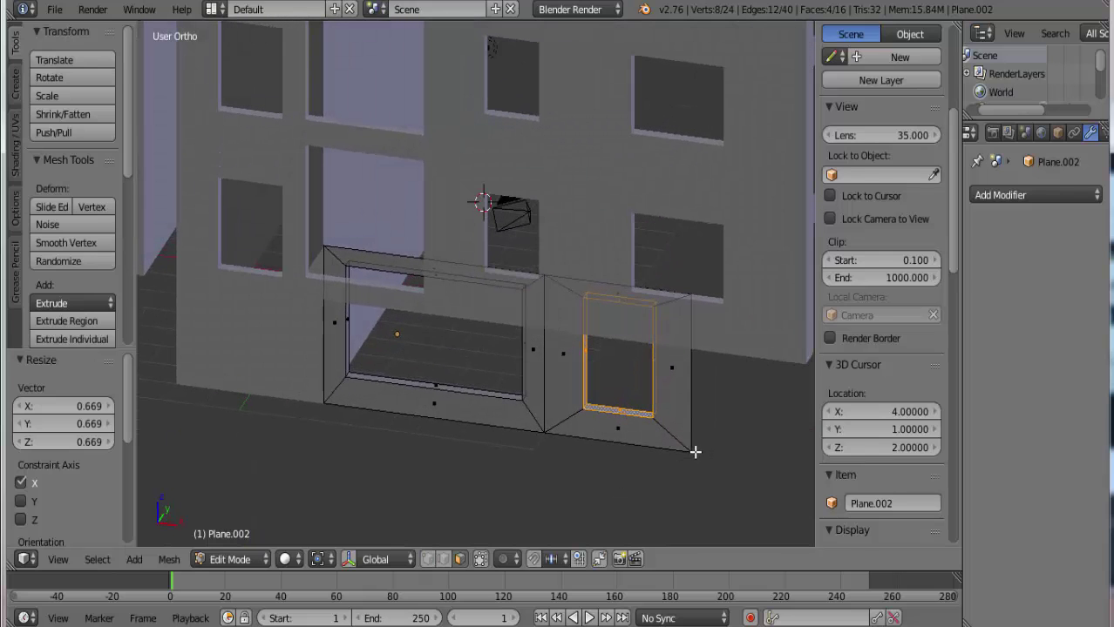
{"action": "key", "text": "ctrl+Tab"}
{"action": "left_click", "coordinate": [658, 448]}
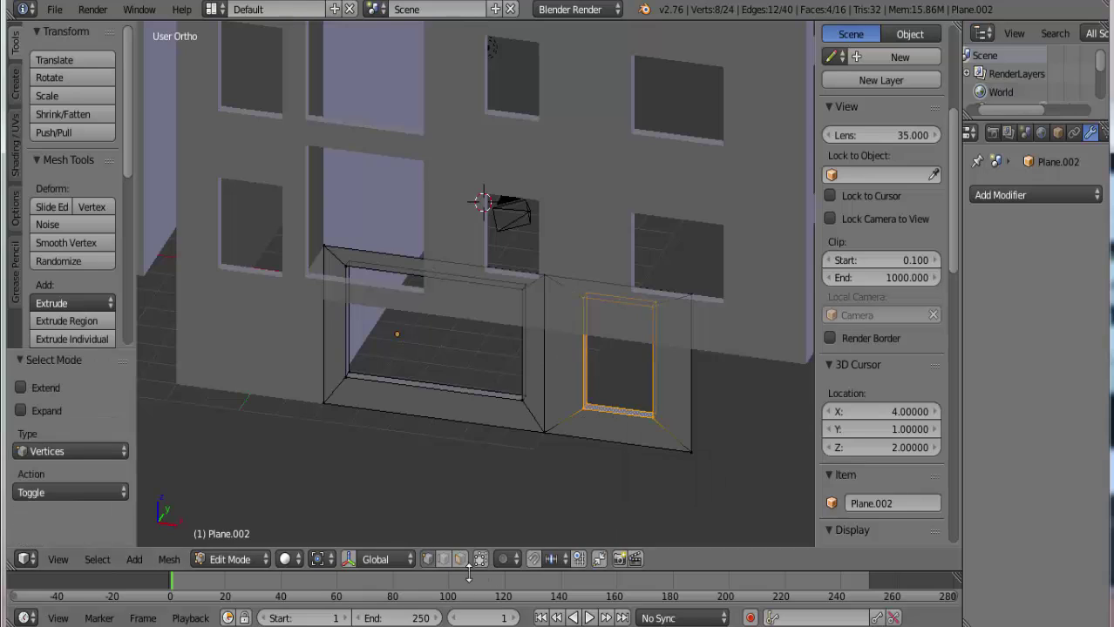
Put the 3D cursor on the frame's bottom-right corner vertex and set the pivot to 3D Cursor
{"action": "right_click", "coordinate": [689, 457]}
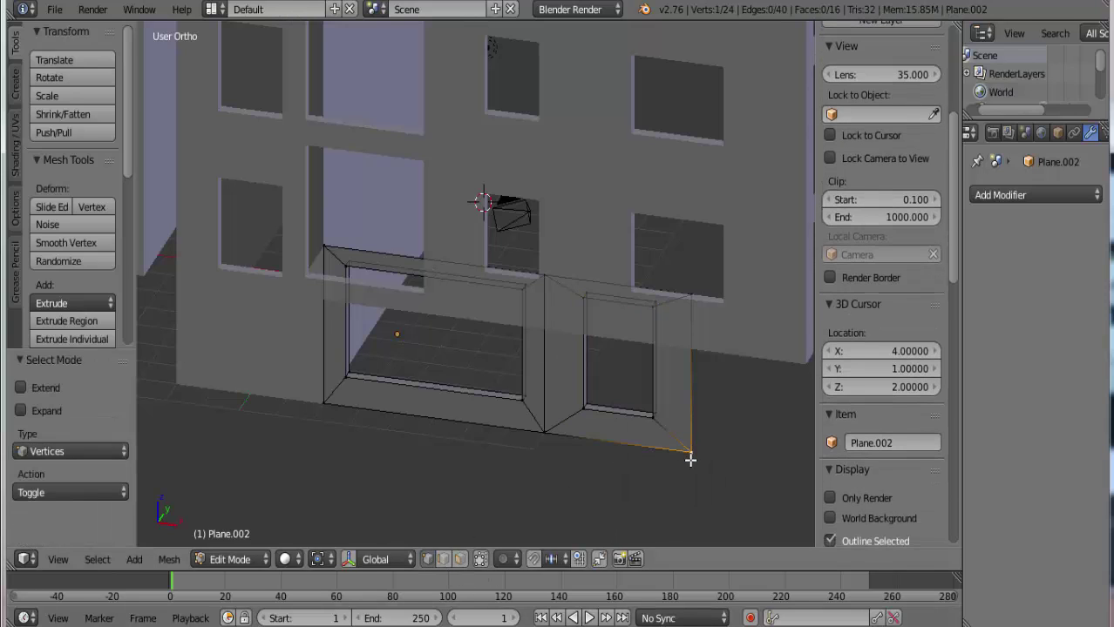
{"action": "key", "text": "shift+s"}
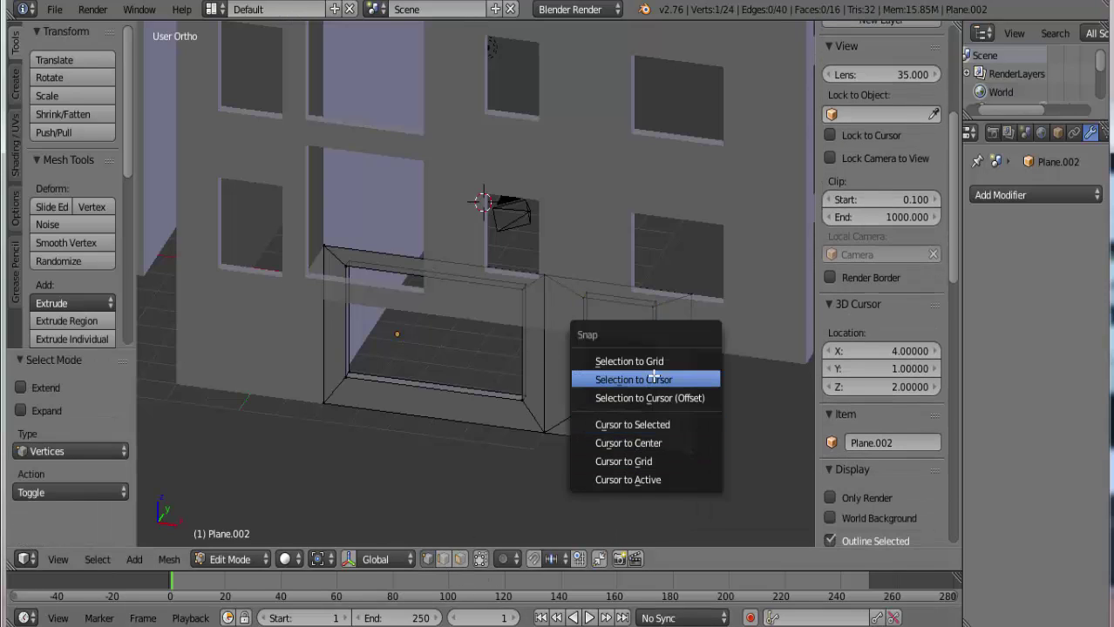
{"action": "left_click", "coordinate": [655, 424]}
{"action": "middle_click_drag", "start_coordinate": [668, 444], "coordinate": [637, 418]}
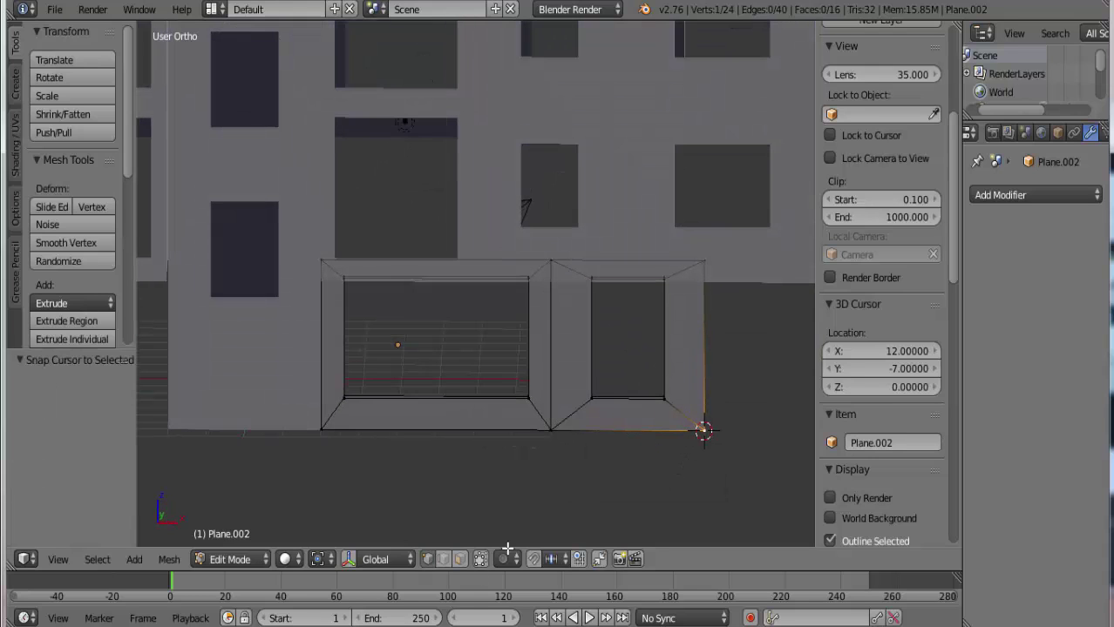
{"action": "left_click", "coordinate": [319, 559]}
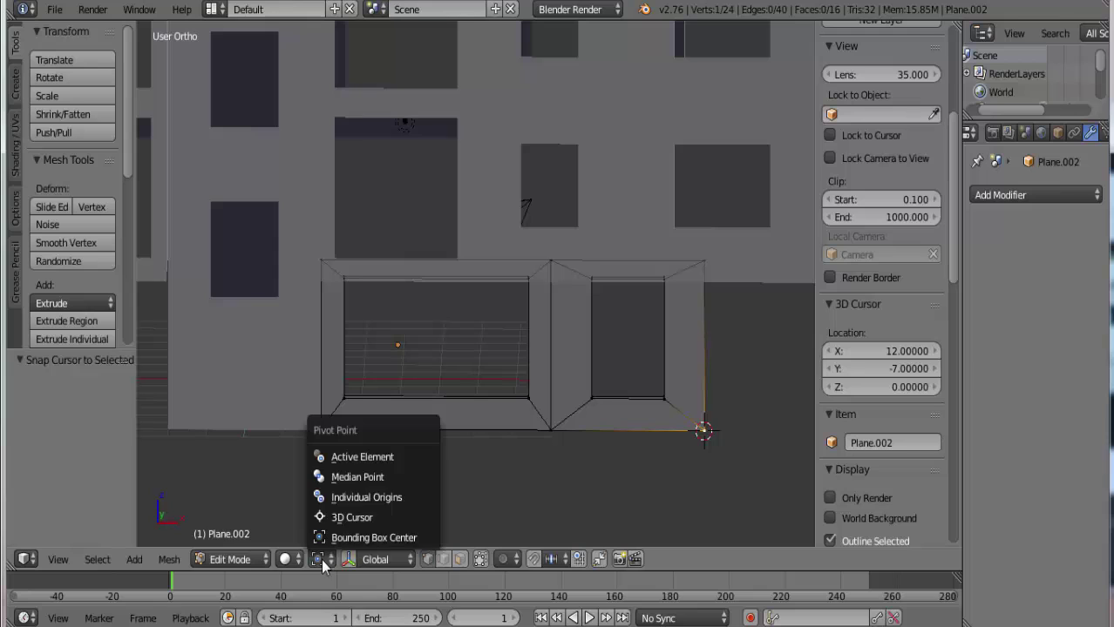
{"action": "left_click", "coordinate": [332, 519]}
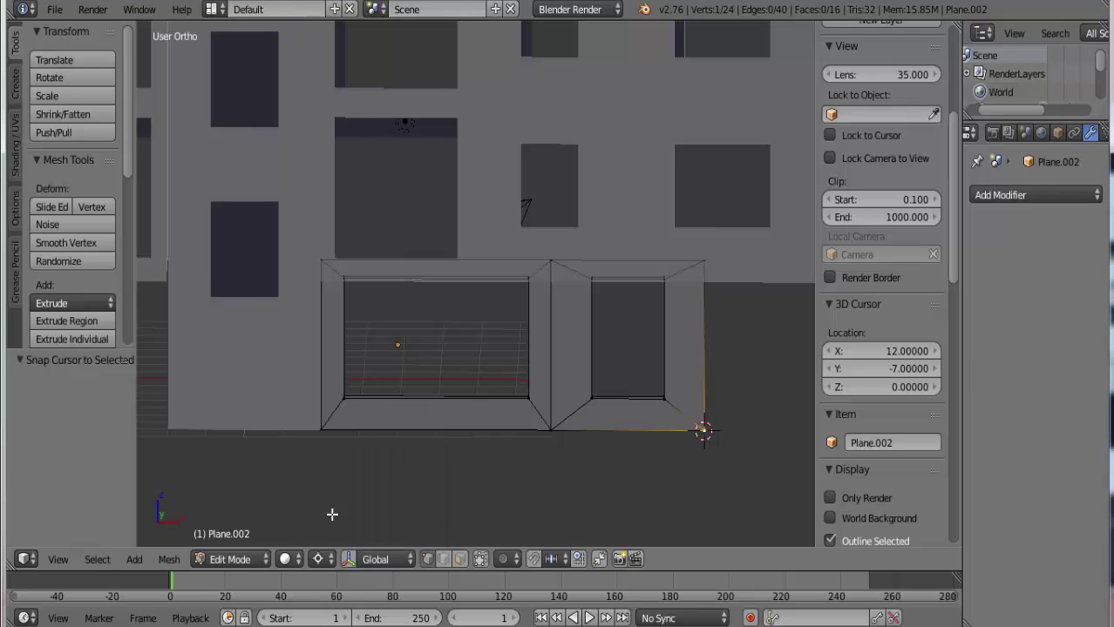
Flatten the right opening's bottom edge to ground level with scale Z 0, forming a doorway
{"action": "key", "text": "a"}
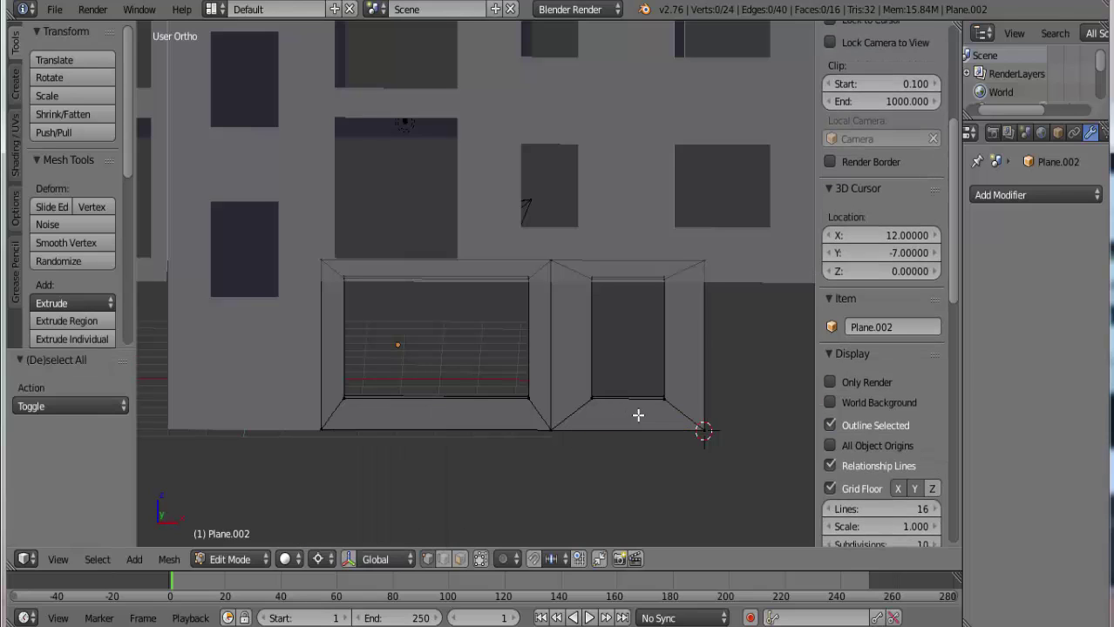
{"action": "right_click", "coordinate": [587, 398]}
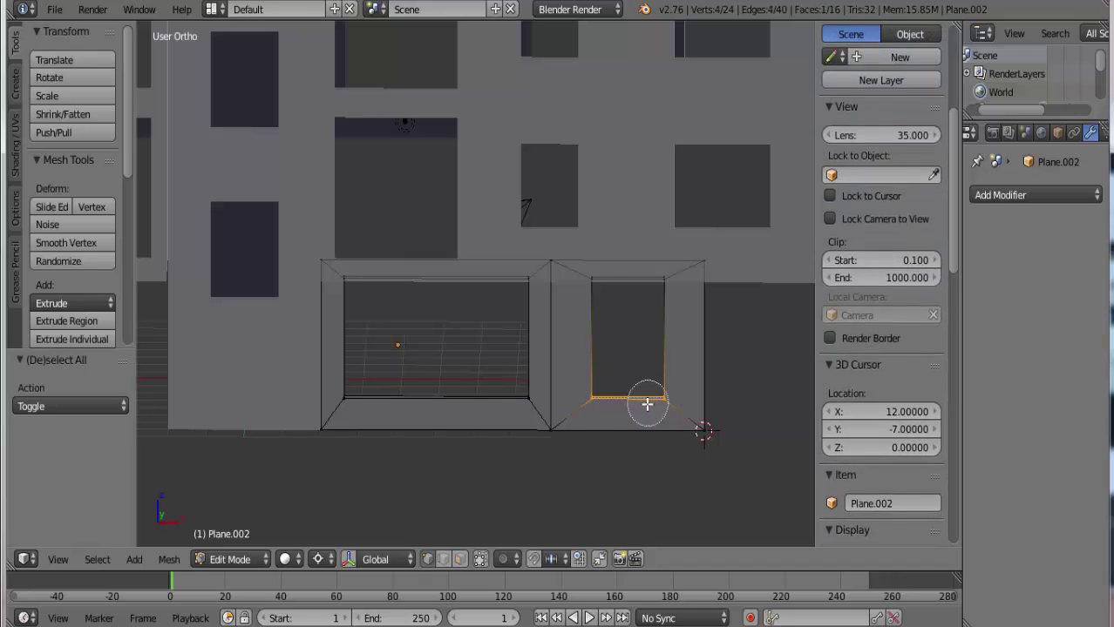
{"action": "mouse_move", "coordinate": [664, 435]}
{"action": "middle_mouse_down"}
{"action": "mouse_move", "coordinate": [624, 448]}
{"action": "mouse_move", "coordinate": [657, 435]}
{"action": "middle_mouse_up"}
{"action": "key", "text": "KP_1"}
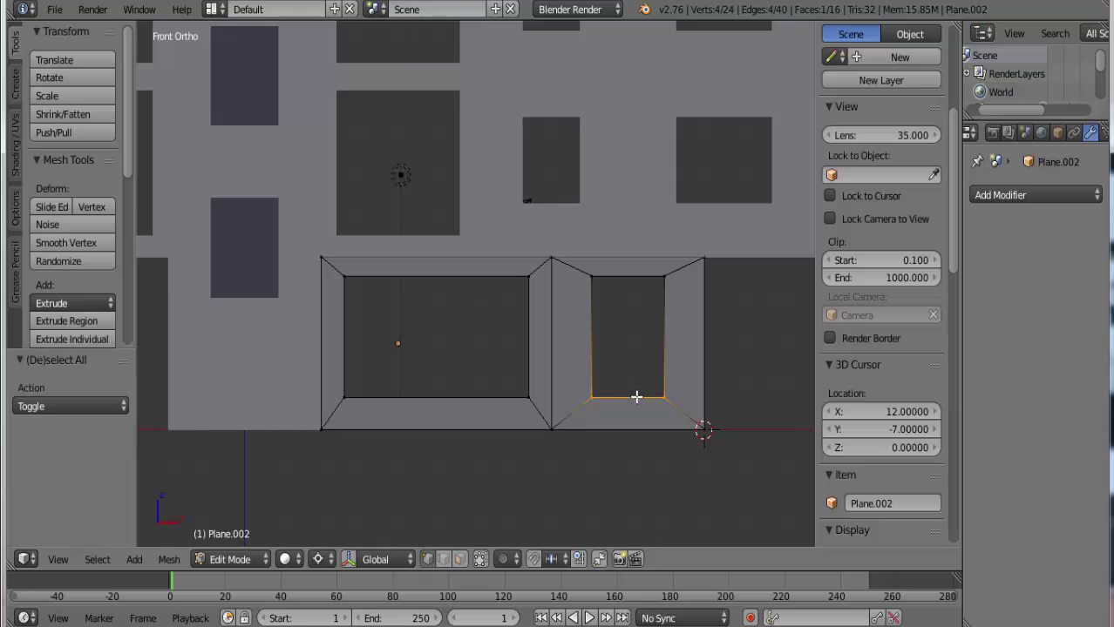
{"action": "type", "text": "sz"}
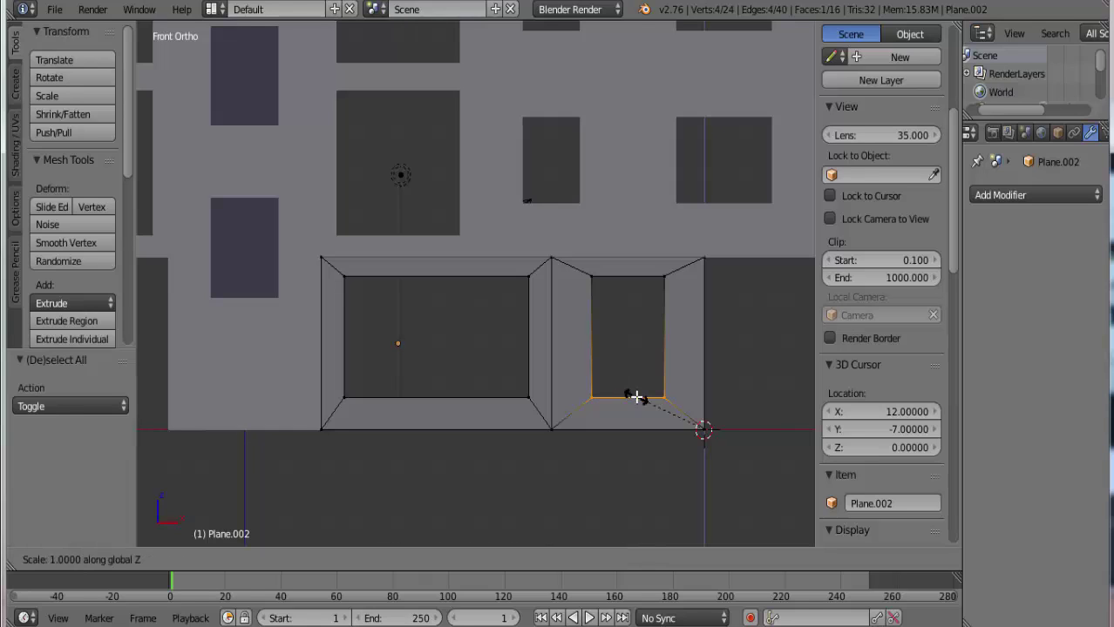
{"action": "type", "text": "0"}
{"action": "key", "text": "Return"}
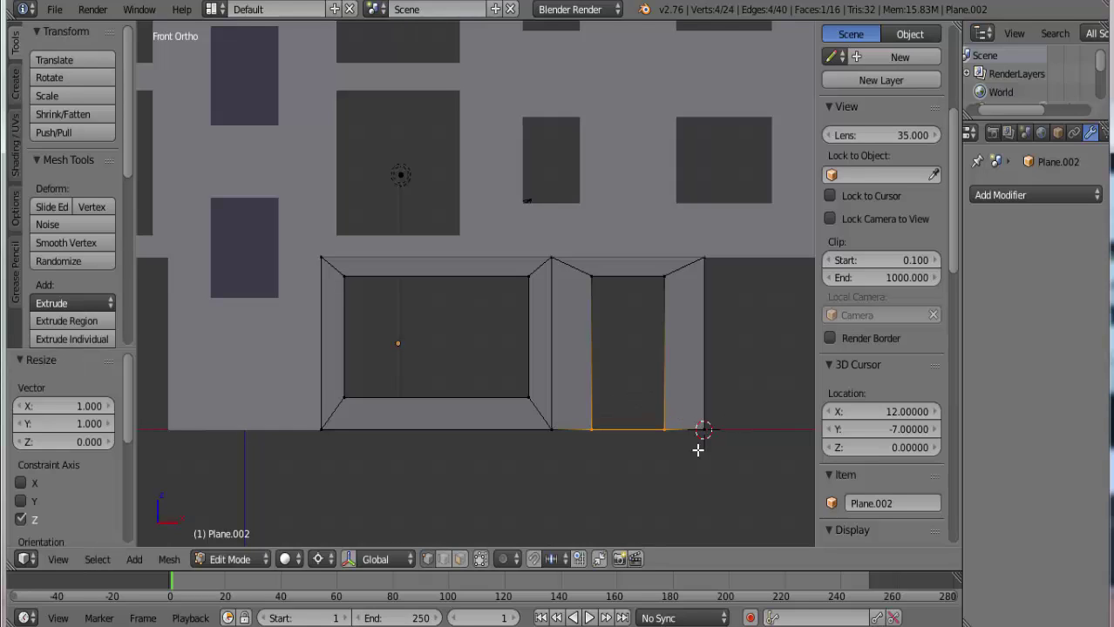
{"action": "mouse_move", "coordinate": [659, 486]}
{"action": "middle_mouse_down"}
{"action": "mouse_move", "coordinate": [658, 518]}
{"action": "mouse_move", "coordinate": [446, 269]}
{"action": "mouse_move", "coordinate": [501, 378]}
{"action": "middle_mouse_up"}
{"action": "scroll", "coordinate": [658, 518], "scroll_direction": "up", "scroll_amount": 2}
{"action": "scroll", "coordinate": [671, 510], "scroll_direction": "up", "scroll_amount": 3}
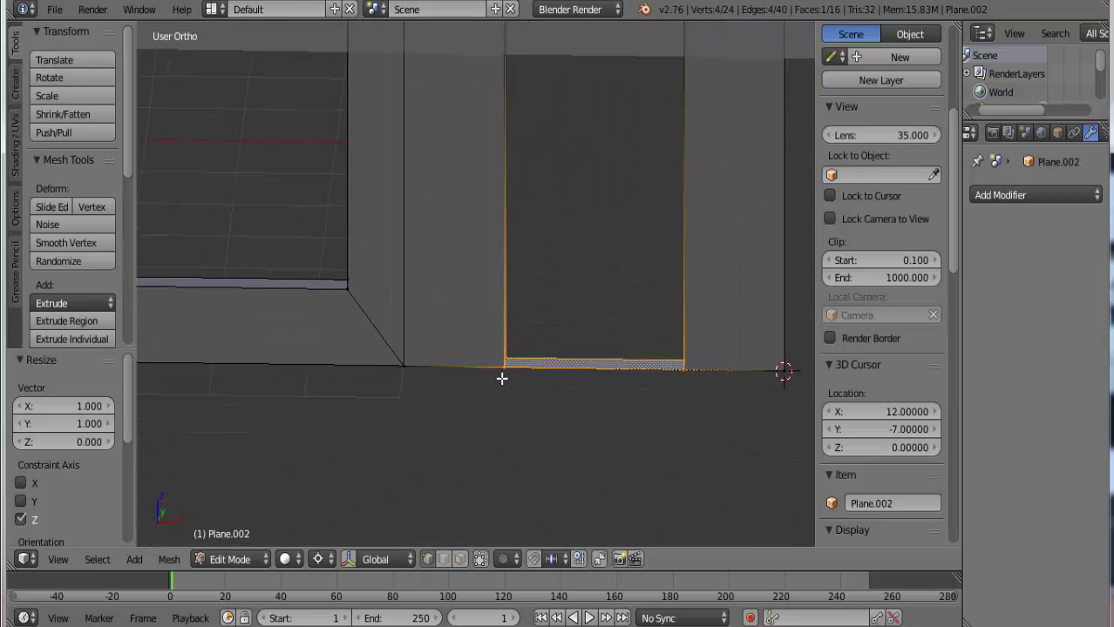
In Edge select mode, delete the first bottom edge of the right doorway
{"action": "left_click", "coordinate": [446, 560]}
{"action": "right_click", "coordinate": [586, 369]}
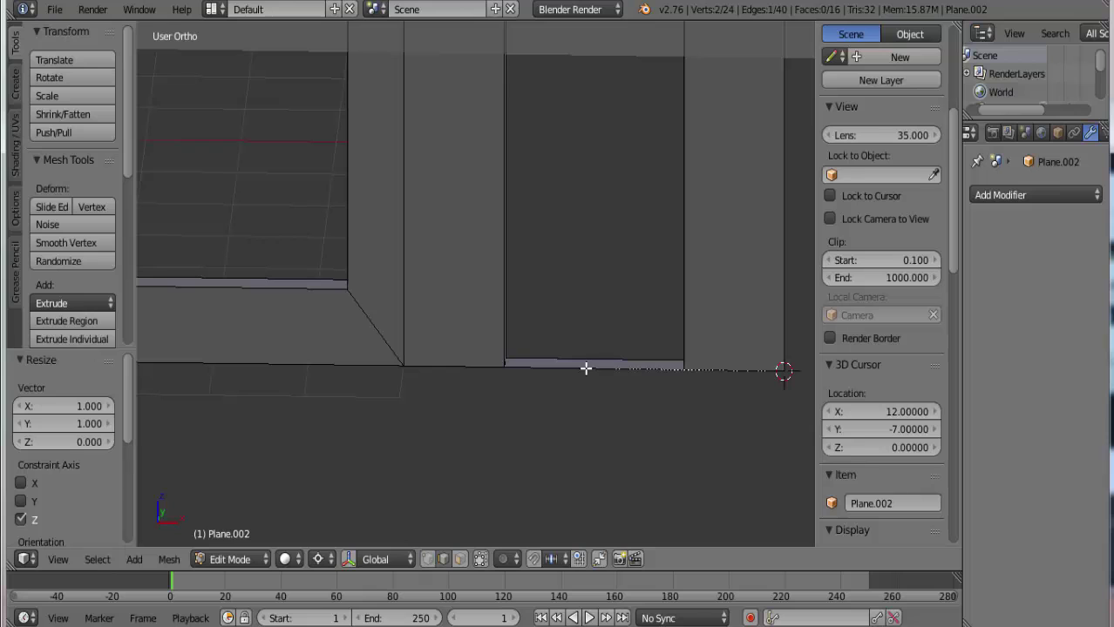
{"action": "right_click", "coordinate": [584, 369]}
{"action": "key", "text": "x"}
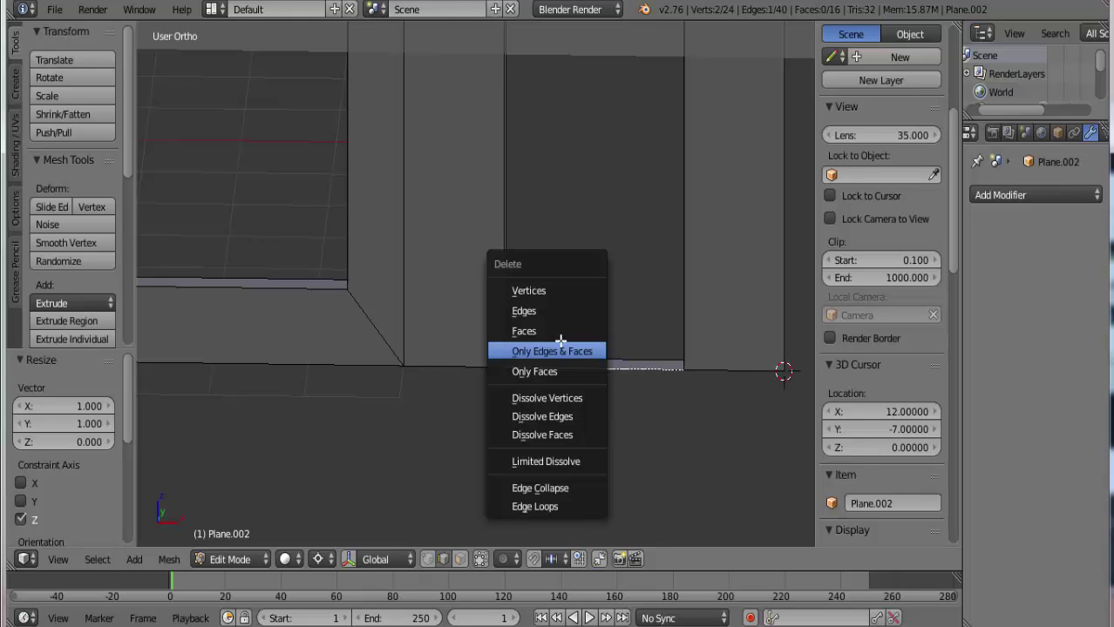
{"action": "left_click", "coordinate": [553, 312]}
Delete the remaining leftover base edge to leave an open threshold, then check the doorway
{"action": "right_click", "coordinate": [593, 369]}
{"action": "key", "text": "x"}
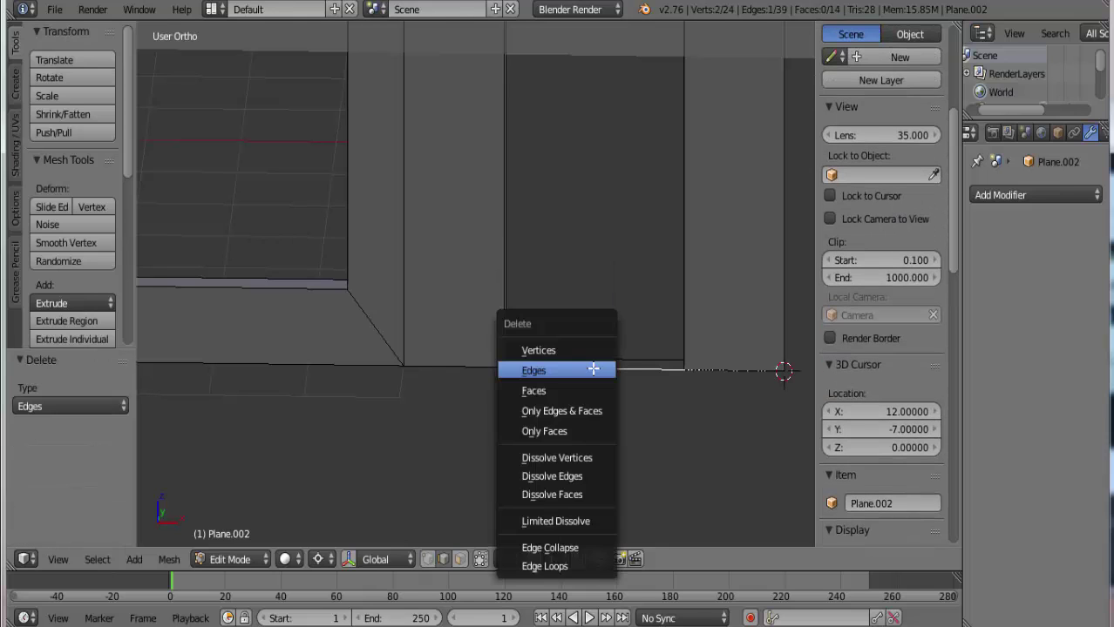
{"action": "key", "text": "Escape"}
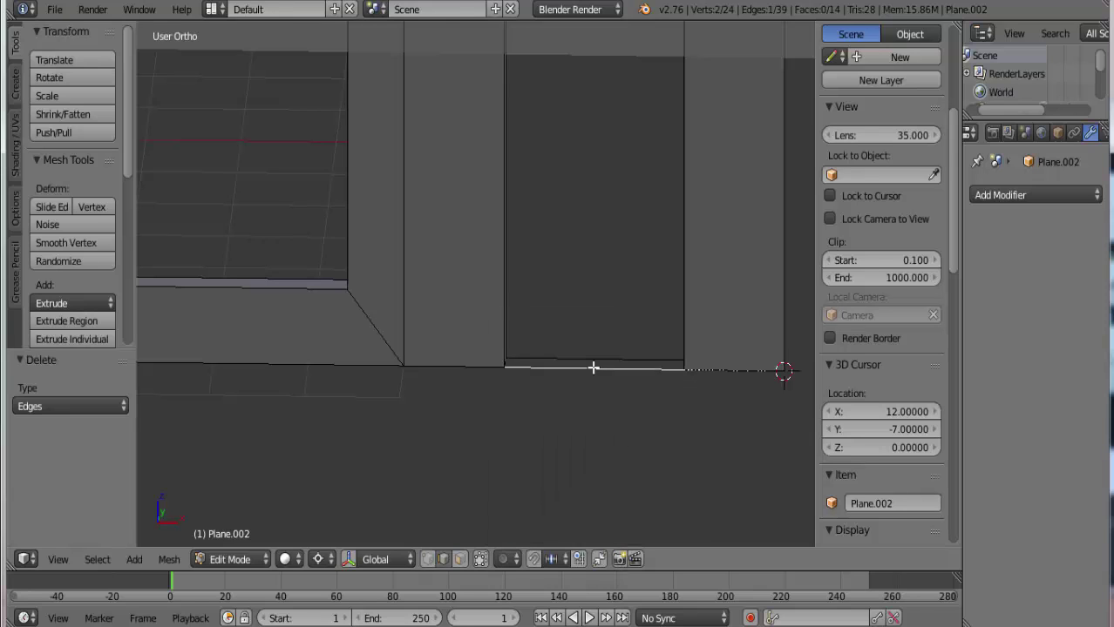
{"action": "key", "text": "x"}
{"action": "left_click", "coordinate": [592, 368]}
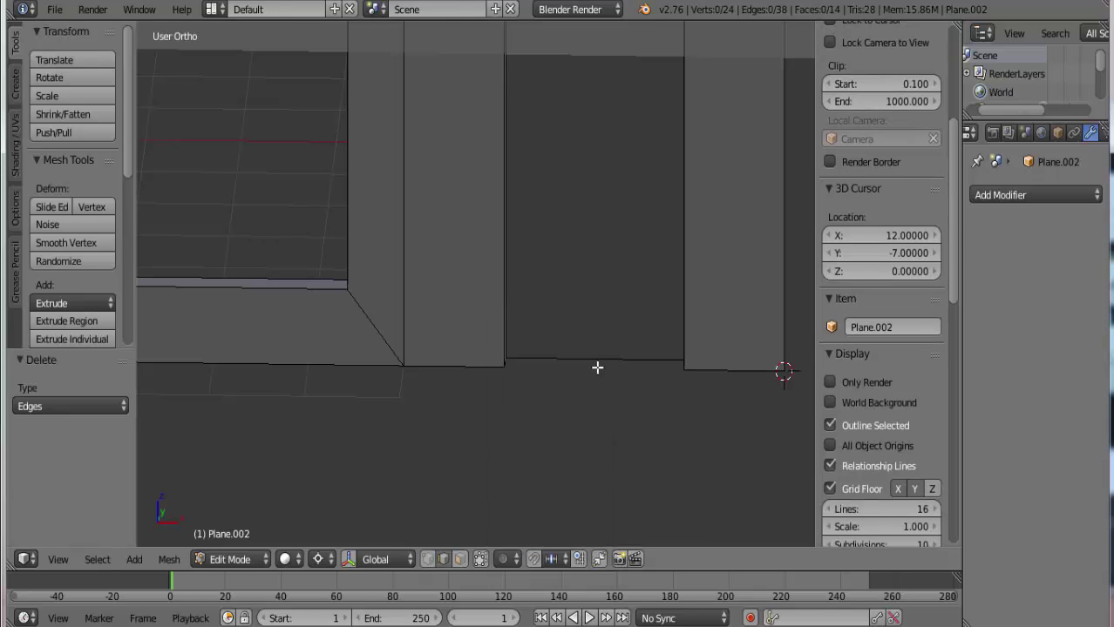
{"action": "key", "text": "x"}
{"action": "left_click", "coordinate": [600, 359]}
{"action": "mouse_move", "coordinate": [656, 398]}
{"action": "middle_mouse_down"}
{"action": "mouse_move", "coordinate": [557, 316]}
{"action": "mouse_move", "coordinate": [596, 360]}
{"action": "mouse_move", "coordinate": [590, 385]}
{"action": "mouse_move", "coordinate": [547, 386]}
{"action": "mouse_move", "coordinate": [638, 387]}
{"action": "mouse_move", "coordinate": [539, 333]}
{"action": "middle_mouse_up"}
{"action": "scroll", "coordinate": [596, 359], "scroll_direction": "down", "scroll_amount": 4}
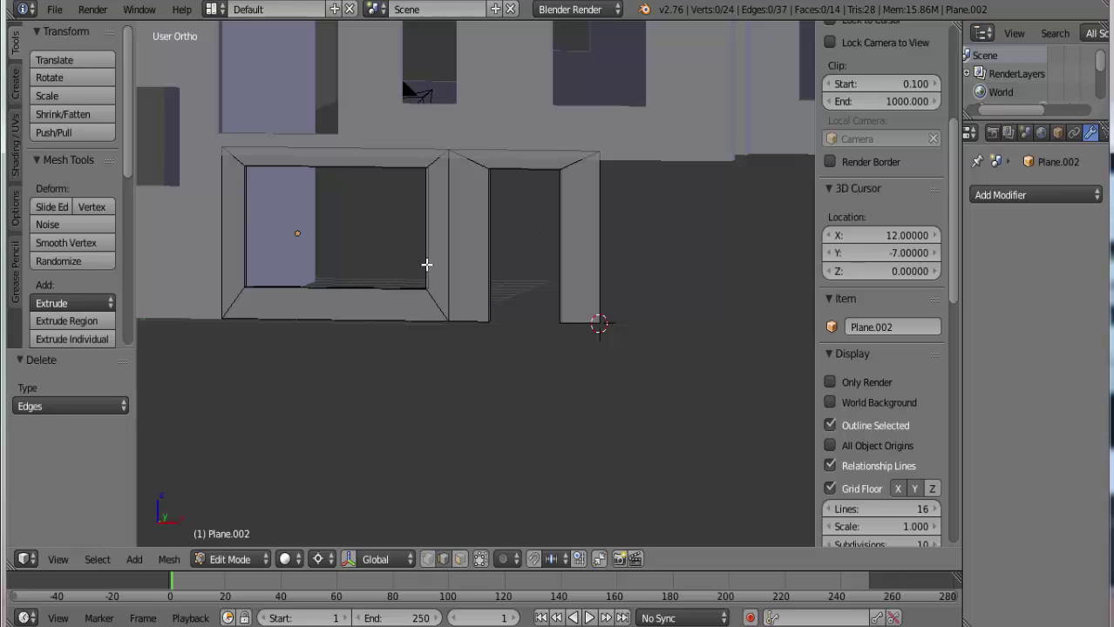
Select the linked window and door frame geometry and view it in Front Ortho
{"action": "right_click", "coordinate": [439, 312]}
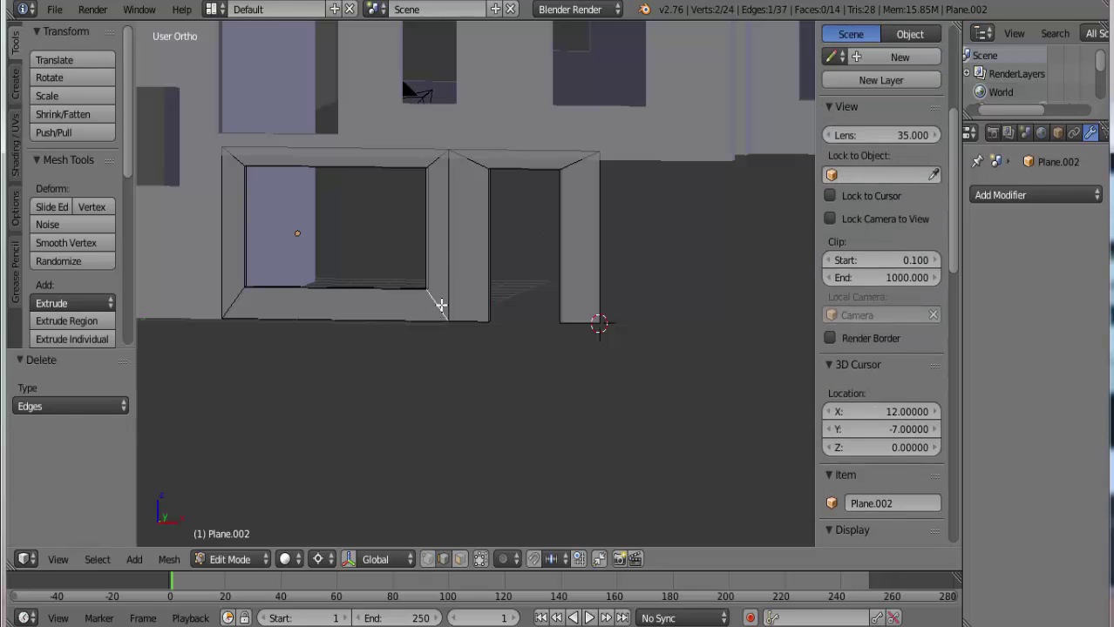
{"action": "key", "text": "l"}
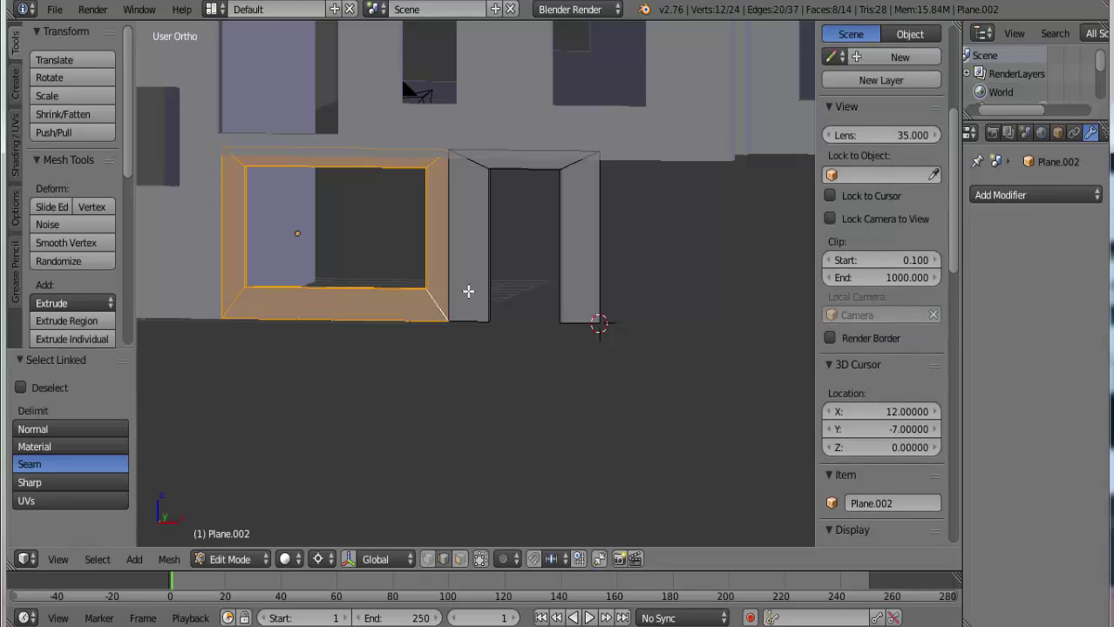
{"action": "key", "text": "l"}
{"action": "scroll", "coordinate": [485, 295], "scroll_direction": "down", "scroll_amount": 2}
{"action": "key", "text": "KP_1"}
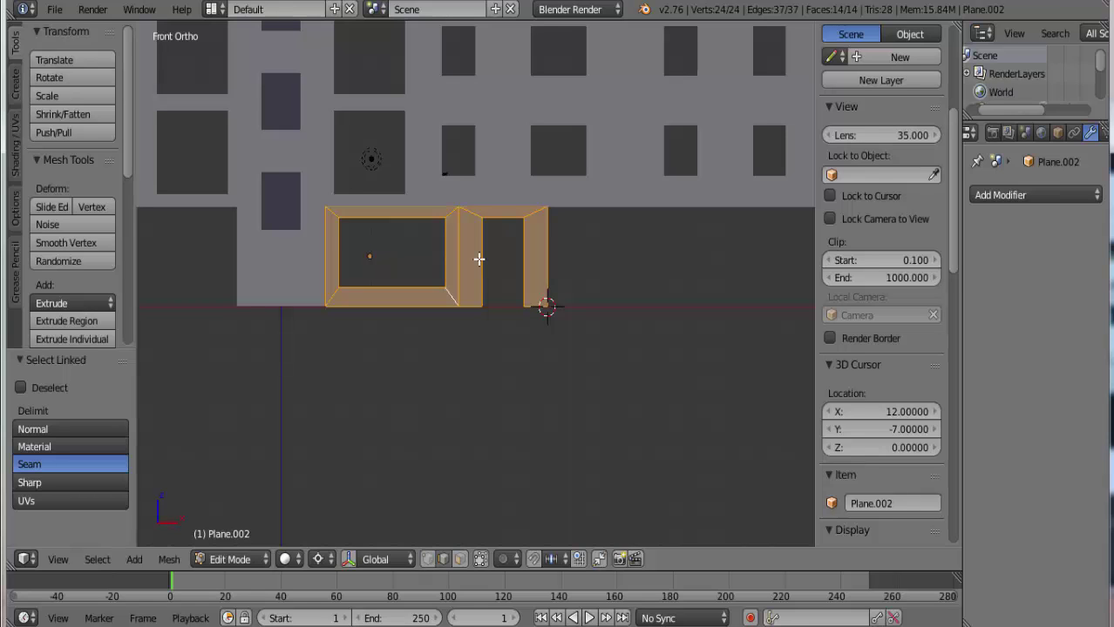
Delete the selected edges on the storefront frame, then dismiss a second Delete menu without deleting
{"action": "key", "text": "x"}
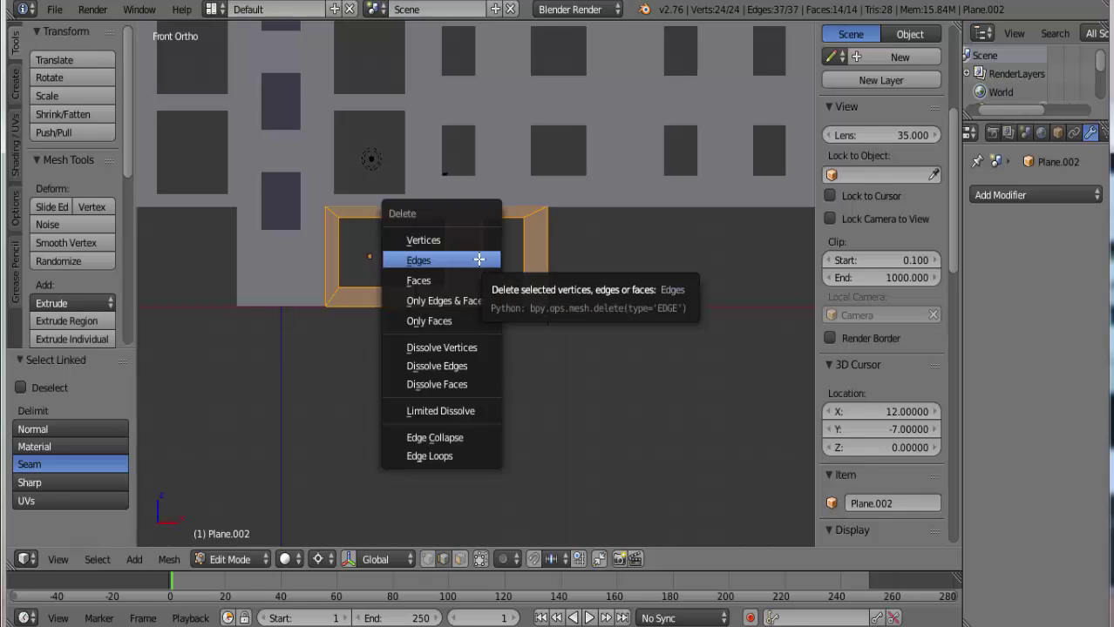
{"action": "left_click", "coordinate": [478, 260]}
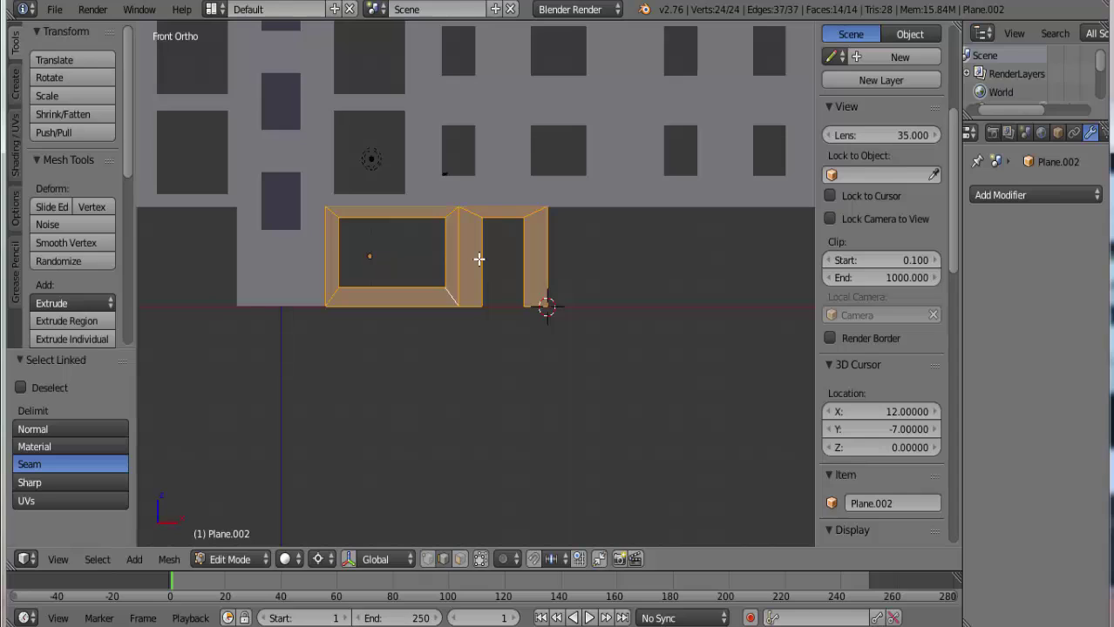
{"action": "key", "text": "x"}
{"action": "key", "text": "Escape"}
{"action": "scroll", "coordinate": [80, 117], "scroll_direction": "down", "scroll_amount": 4}
{"action": "scroll", "coordinate": [79, 118], "scroll_direction": "down", "scroll_amount": 1}
{"action": "scroll", "coordinate": [83, 124], "scroll_direction": "down", "scroll_amount": 5}
{"action": "scroll", "coordinate": [85, 129], "scroll_direction": "down", "scroll_amount": 1}
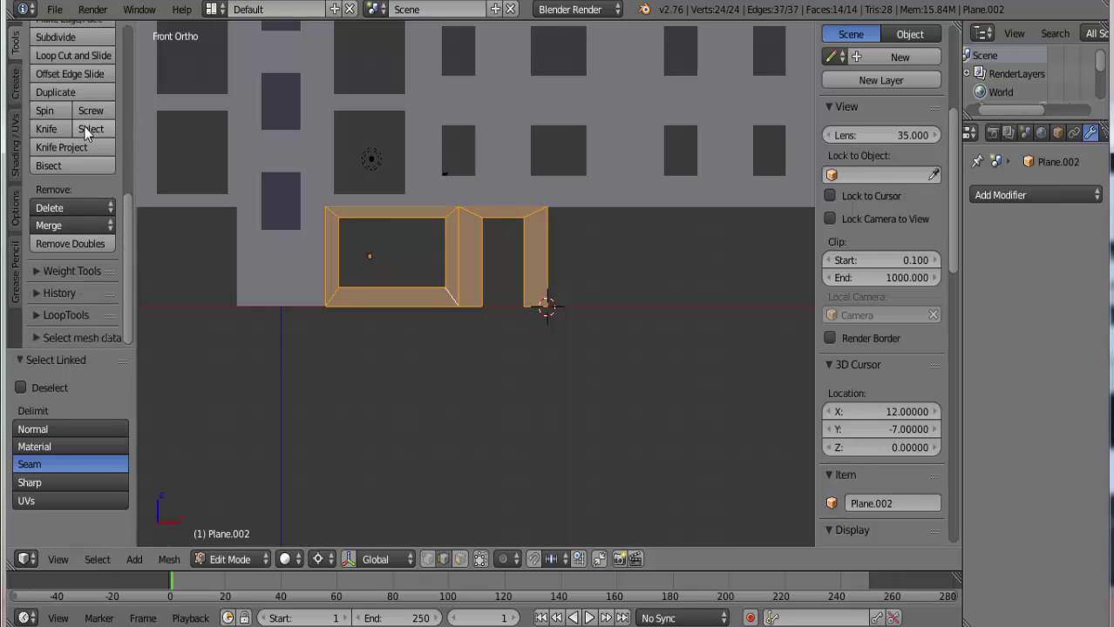
{"action": "scroll", "coordinate": [86, 138], "scroll_direction": "up", "scroll_amount": 6}
{"action": "scroll", "coordinate": [88, 136], "scroll_direction": "up", "scroll_amount": 6}
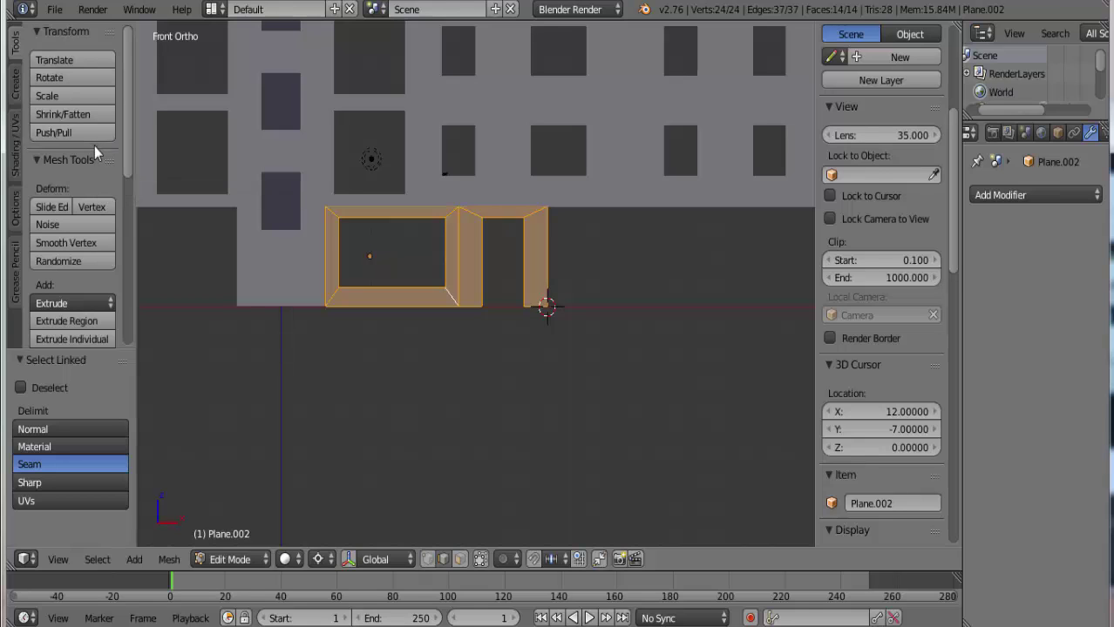
{"action": "scroll", "coordinate": [96, 148], "scroll_direction": "down", "scroll_amount": 4}
{"action": "scroll", "coordinate": [101, 157], "scroll_direction": "down", "scroll_amount": 1}
{"action": "scroll", "coordinate": [101, 159], "scroll_direction": "down", "scroll_amount": 1}
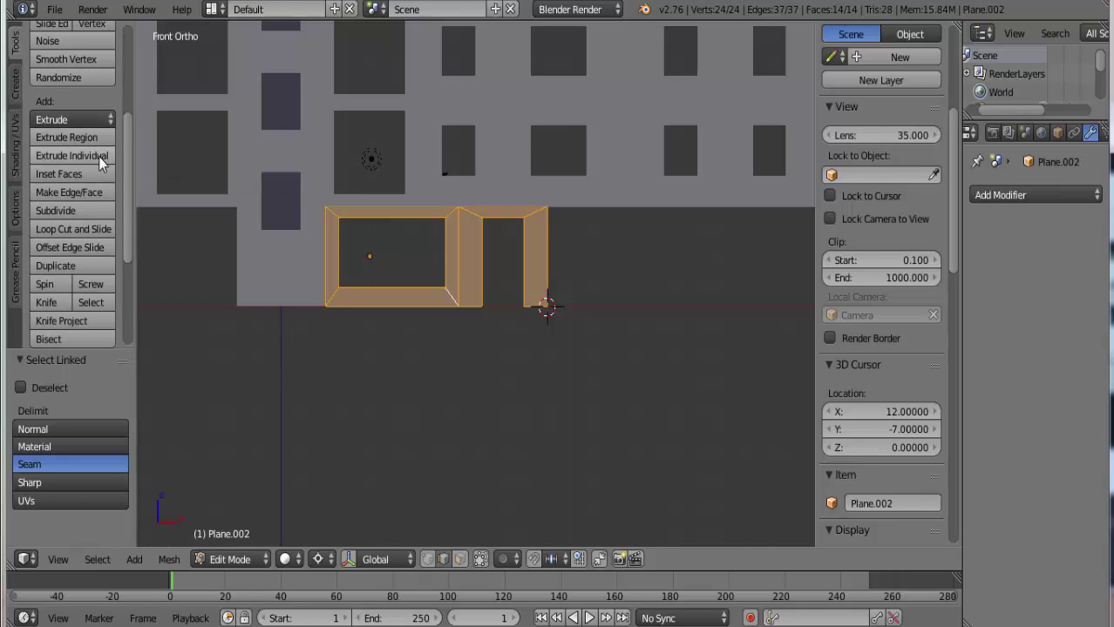
Widen the Tool Shelf and check the Create tab before returning to the Tools tab
{"action": "left_click_drag", "start_coordinate": [138, 193], "coordinate": [194, 200]}
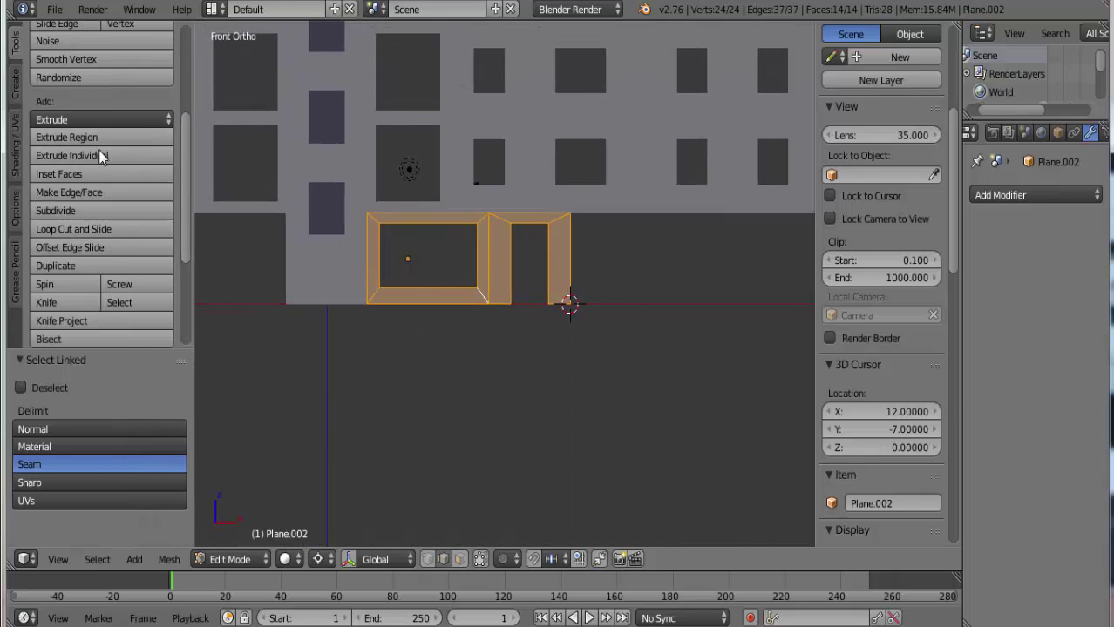
{"action": "scroll", "coordinate": [116, 158], "scroll_direction": "up", "scroll_amount": 5}
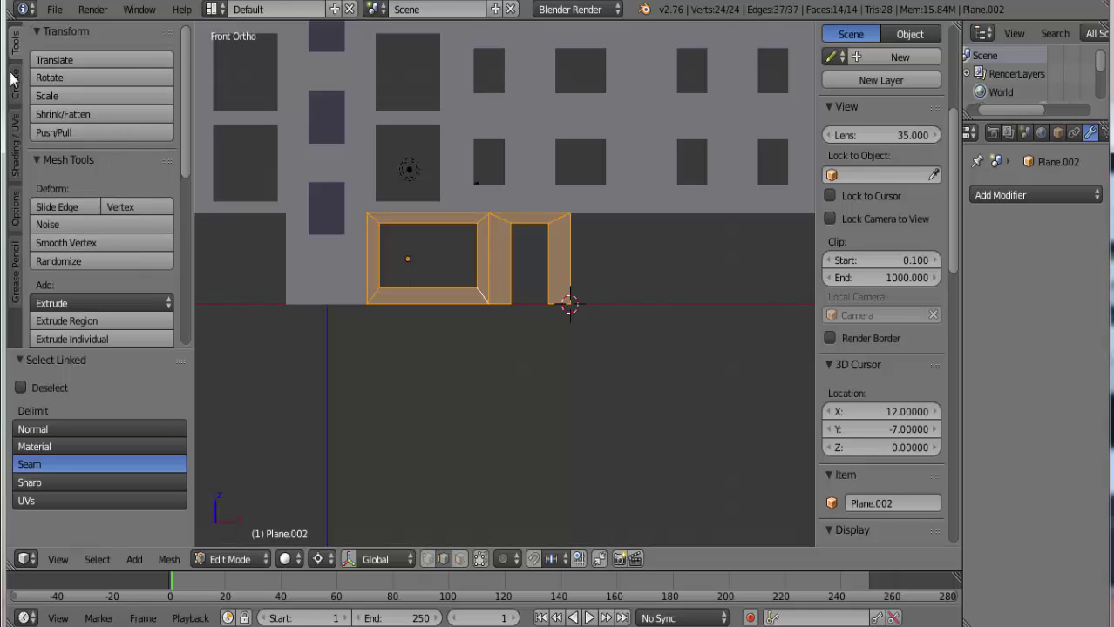
{"action": "scroll", "coordinate": [103, 140], "scroll_direction": "down", "scroll_amount": 3}
{"action": "scroll", "coordinate": [104, 150], "scroll_direction": "down", "scroll_amount": 4}
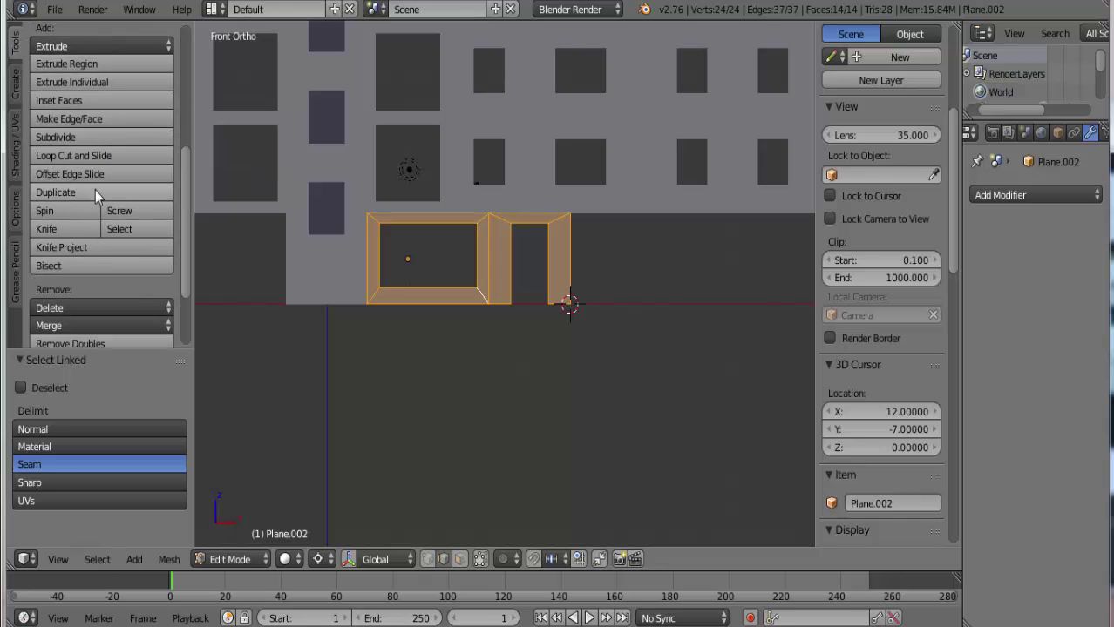
{"action": "scroll", "coordinate": [114, 208], "scroll_direction": "down", "scroll_amount": 2}
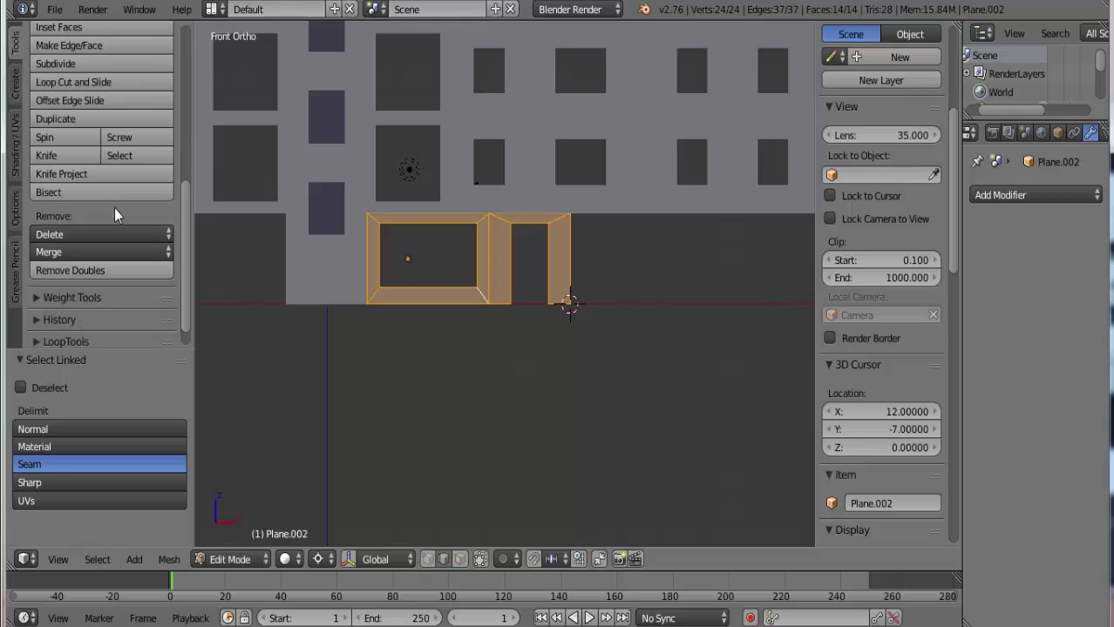
{"action": "scroll", "coordinate": [114, 207], "scroll_direction": "down", "scroll_amount": 1}
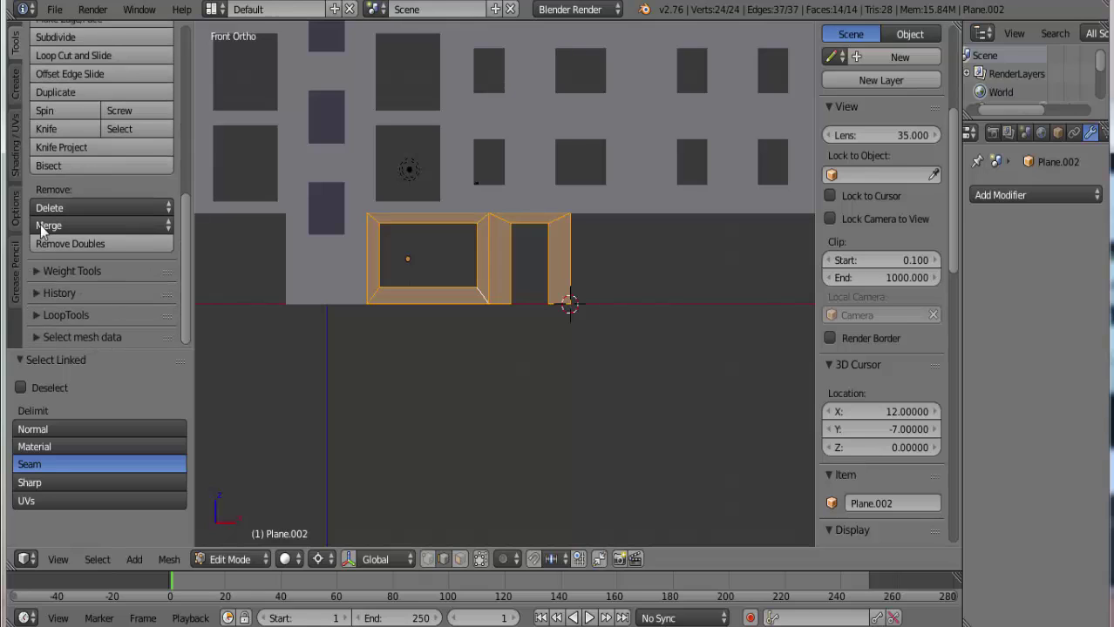
{"action": "left_click", "coordinate": [15, 91]}
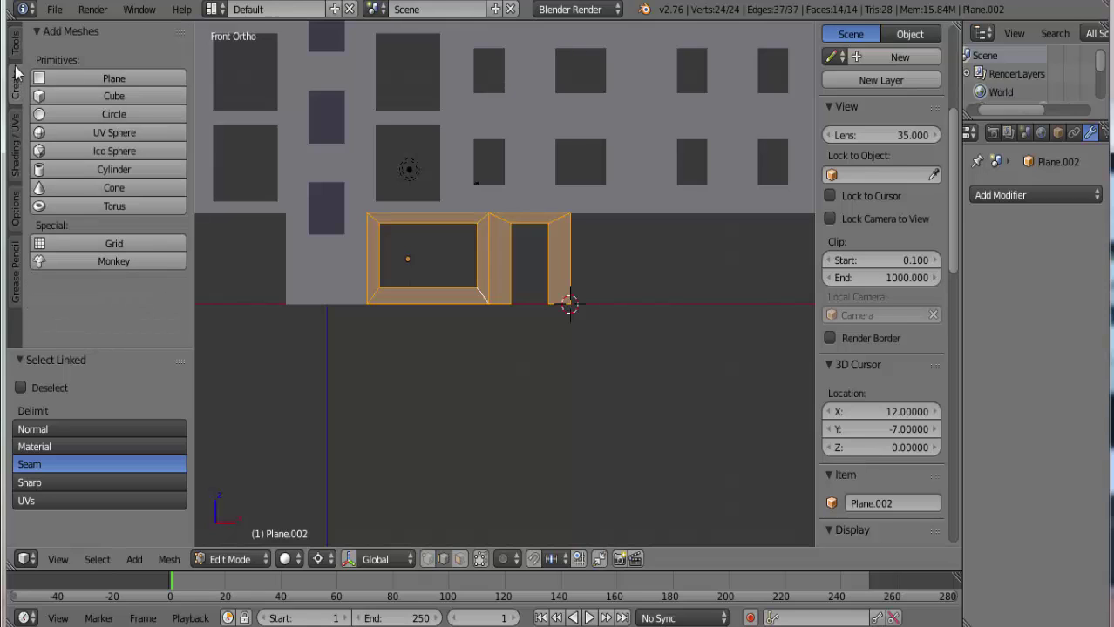
{"action": "left_click", "coordinate": [13, 50]}
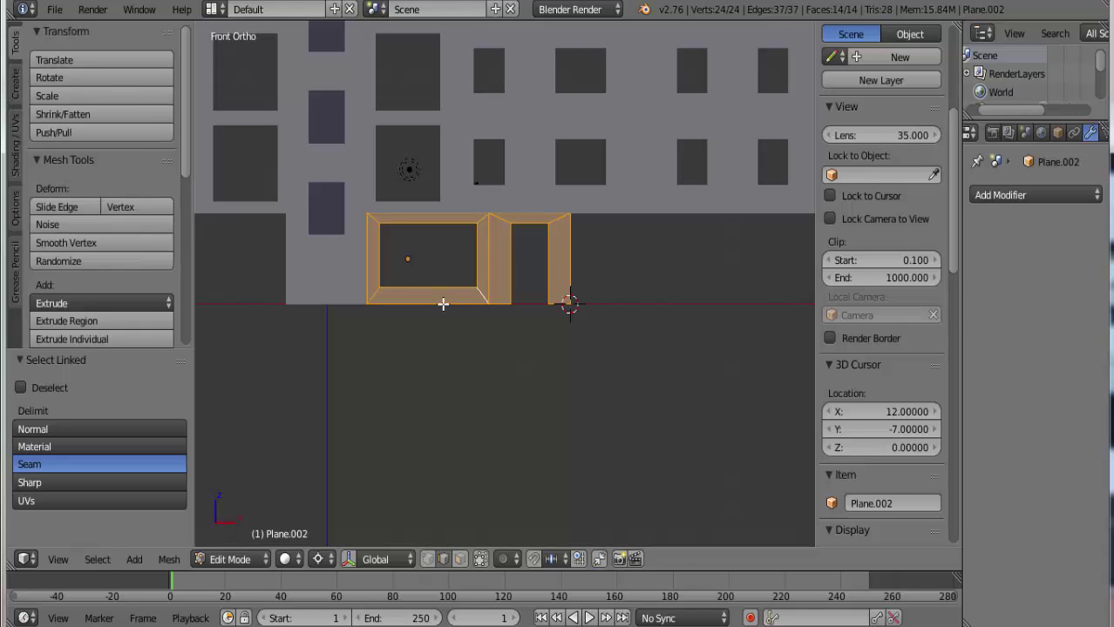
{"action": "key", "text": "Tab"}
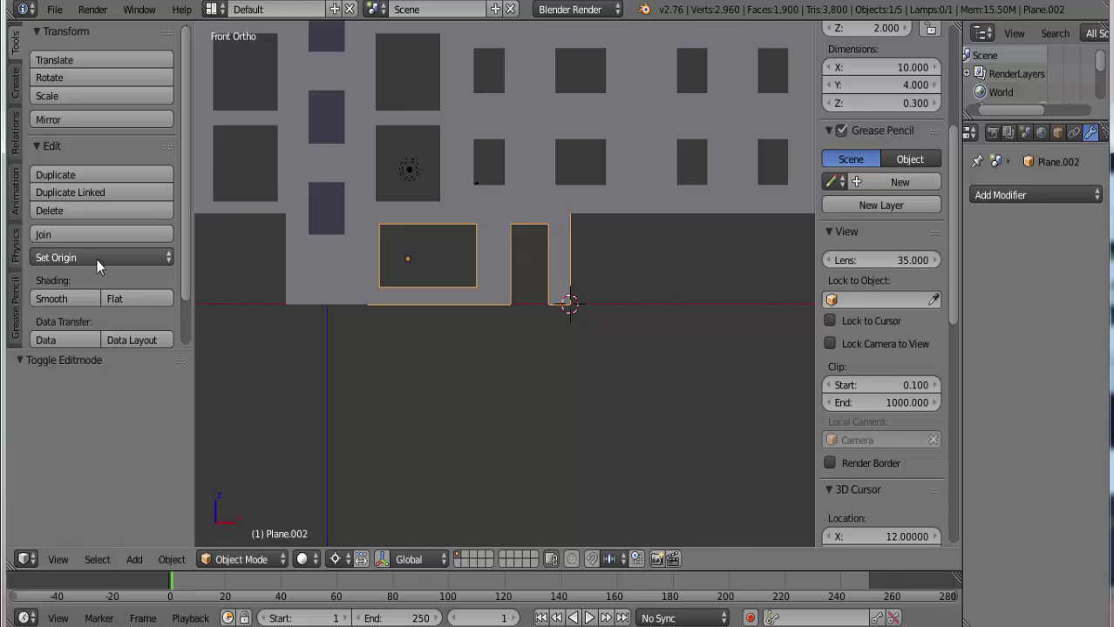
{"action": "scroll", "coordinate": [97, 261], "scroll_direction": "down", "scroll_amount": 3}
{"action": "scroll", "coordinate": [96, 262], "scroll_direction": "up", "scroll_amount": 3}
{"action": "left_click", "coordinate": [19, 133]}
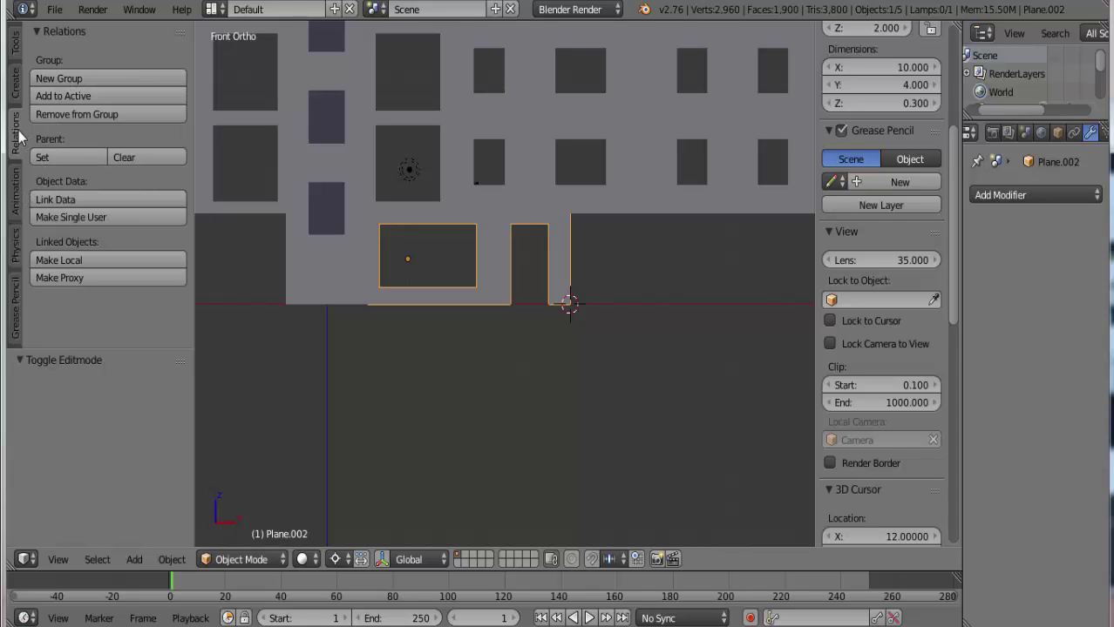
{"action": "left_click", "coordinate": [16, 88]}
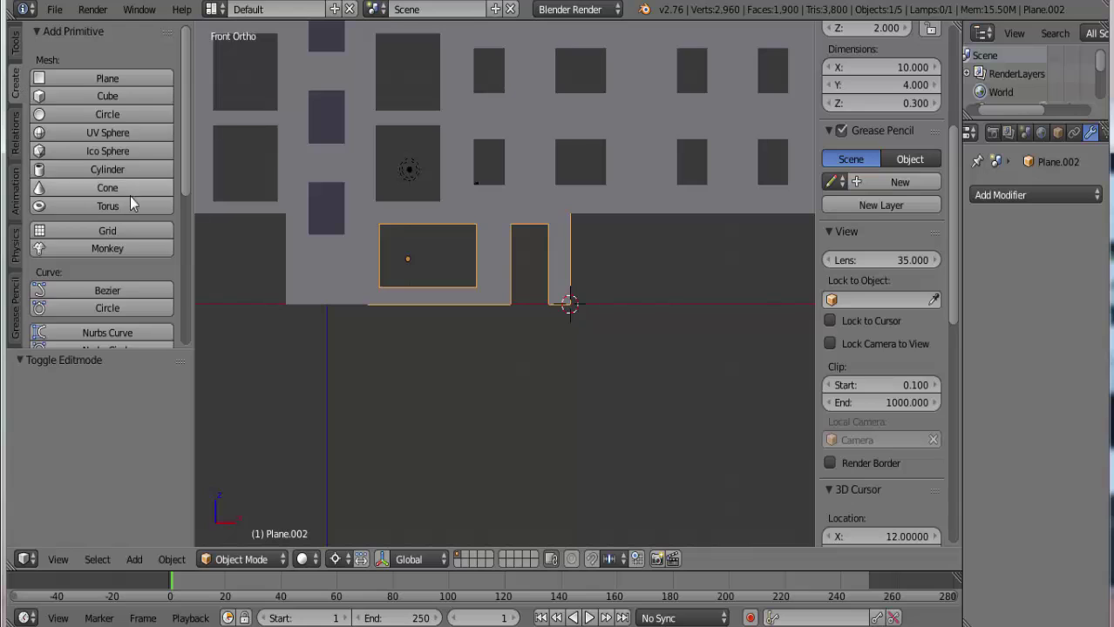
{"action": "scroll", "coordinate": [104, 200], "scroll_direction": "down", "scroll_amount": 5}
{"action": "scroll", "coordinate": [104, 199], "scroll_direction": "down", "scroll_amount": 2}
{"action": "scroll", "coordinate": [105, 198], "scroll_direction": "up", "scroll_amount": 4}
{"action": "scroll", "coordinate": [104, 199], "scroll_direction": "up", "scroll_amount": 3}
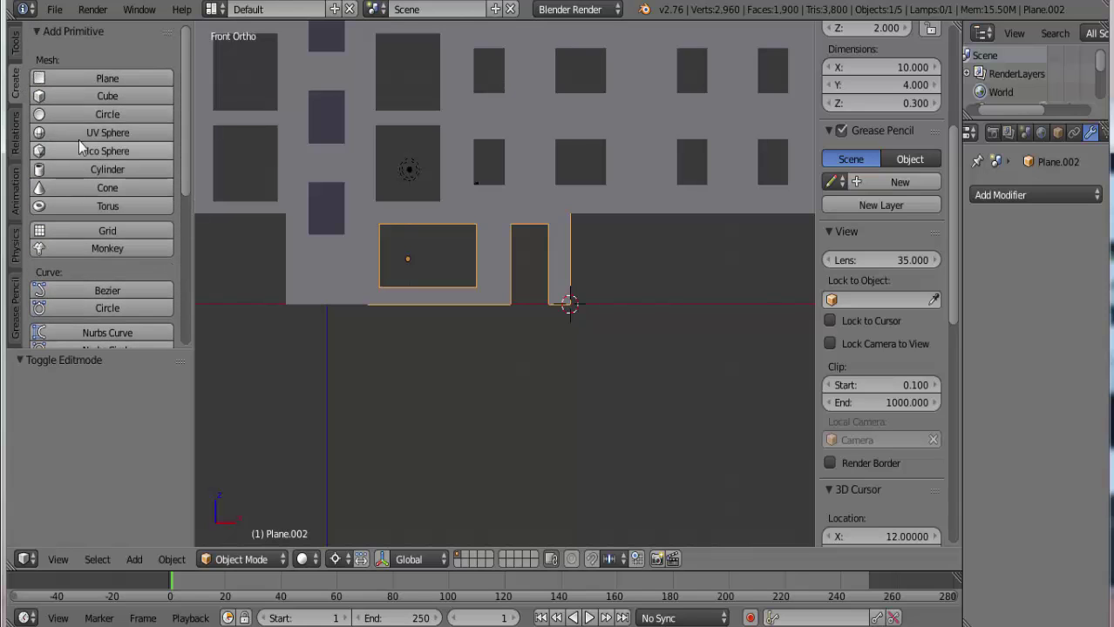
{"action": "left_click", "coordinate": [15, 48]}
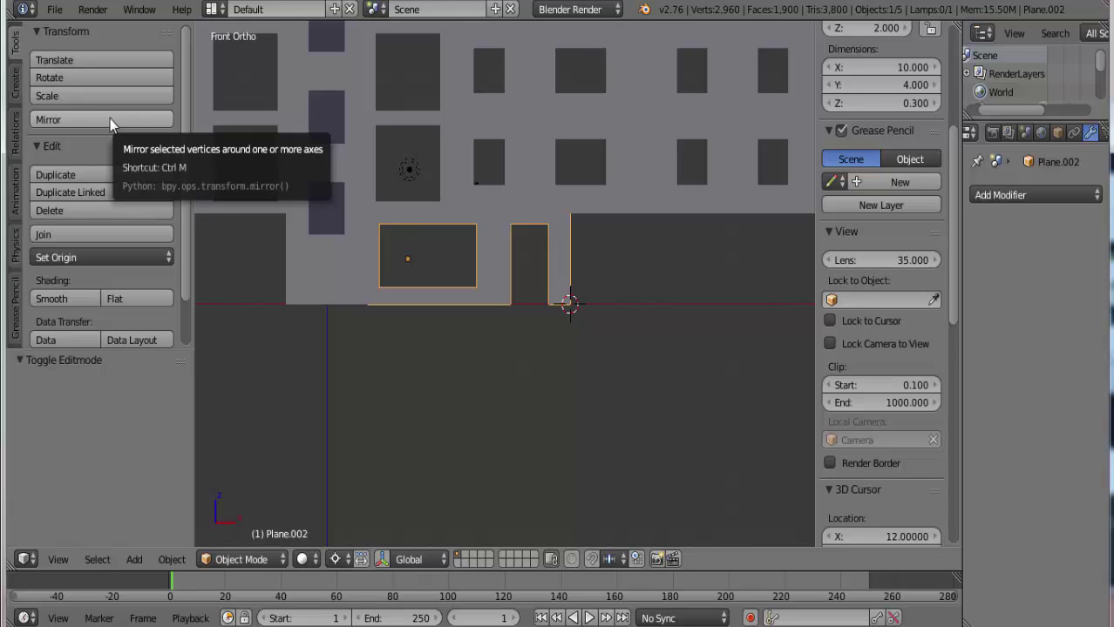
Mirror the storefront frame piece Plane.002 along the global X axis
{"action": "left_click", "coordinate": [109, 118]}
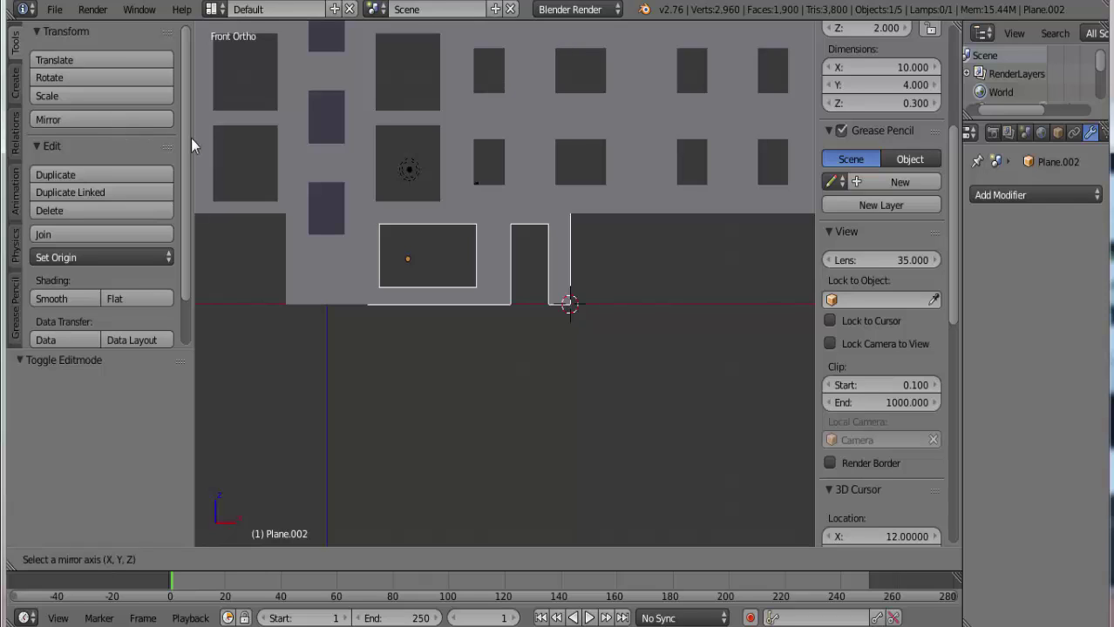
{"action": "key", "text": "x"}
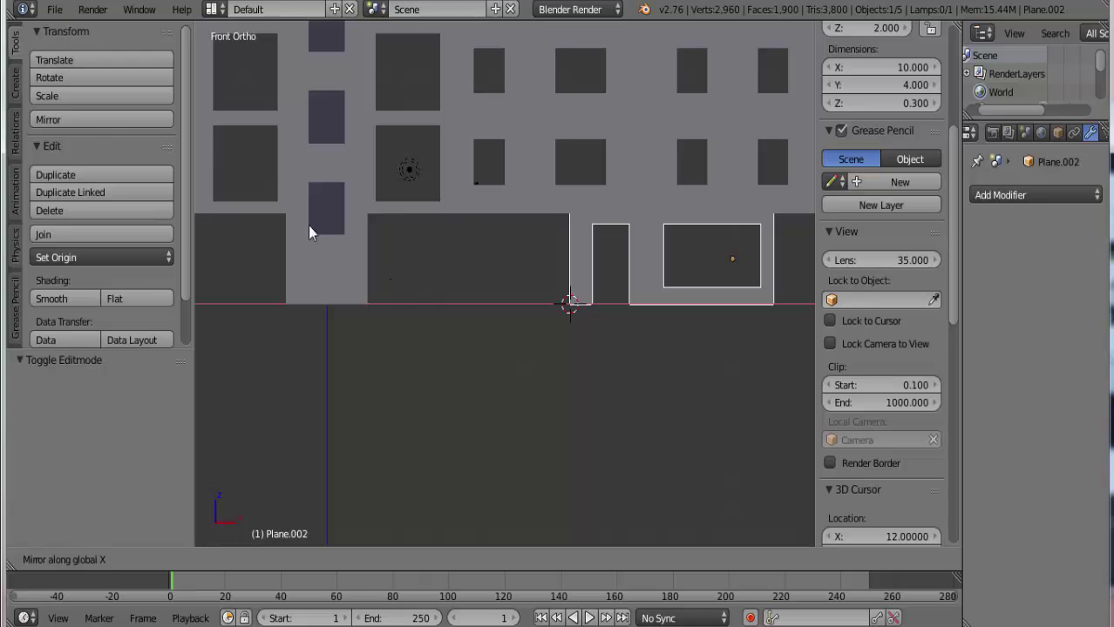
{"action": "left_click", "coordinate": [610, 289]}
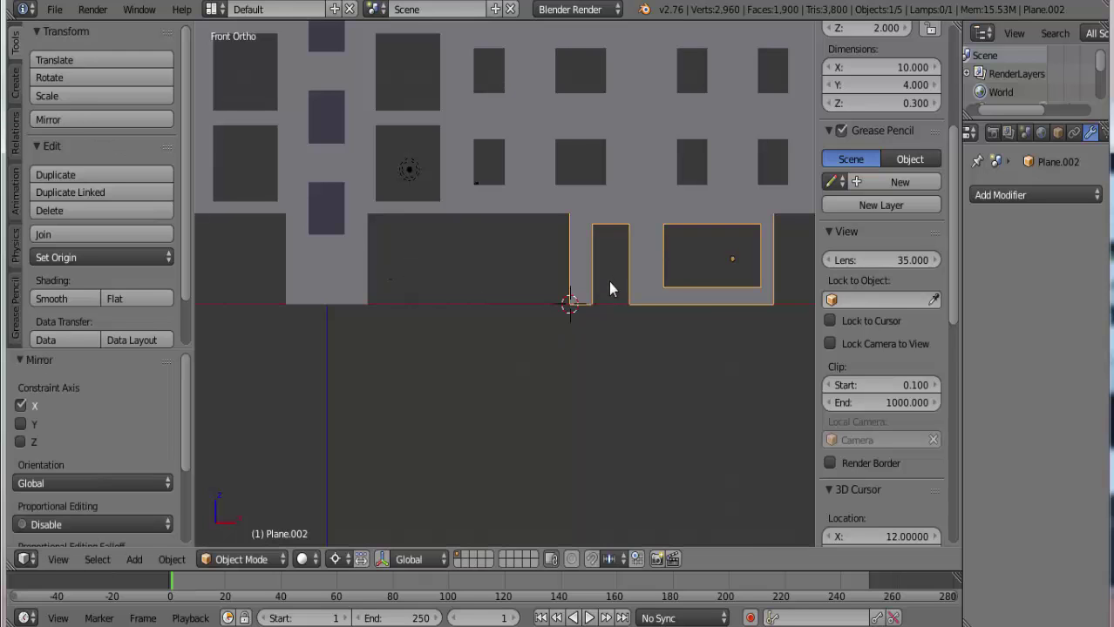
{"action": "scroll", "coordinate": [641, 296], "scroll_direction": "down", "scroll_amount": 2}
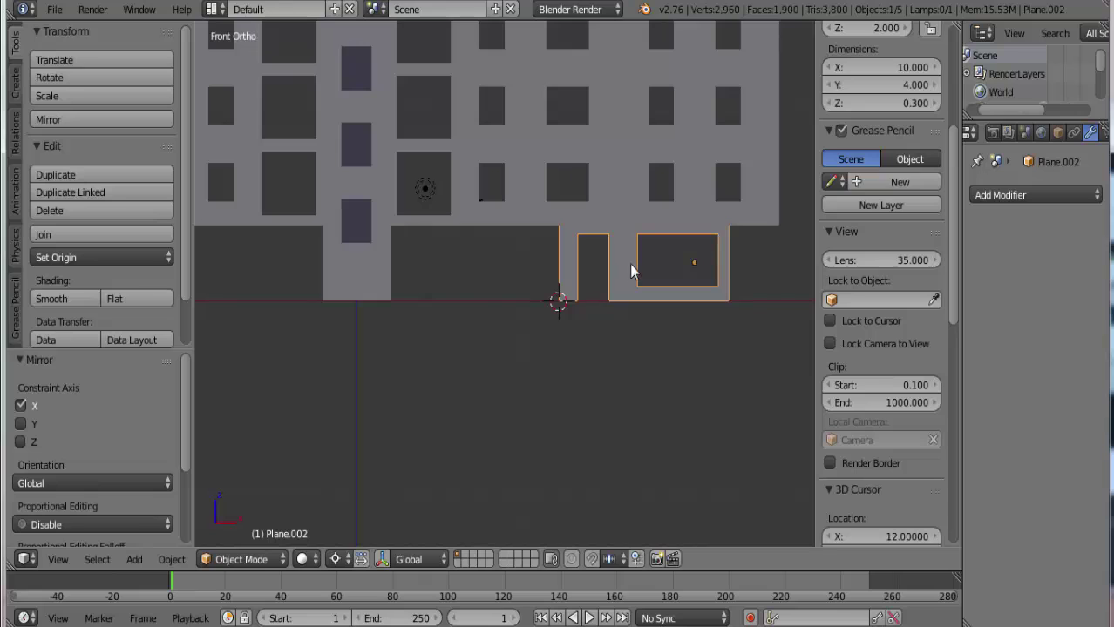
{"action": "scroll", "coordinate": [582, 316], "scroll_direction": "up", "scroll_amount": 1}
{"action": "scroll", "coordinate": [582, 315], "scroll_direction": "up", "scroll_amount": 2}
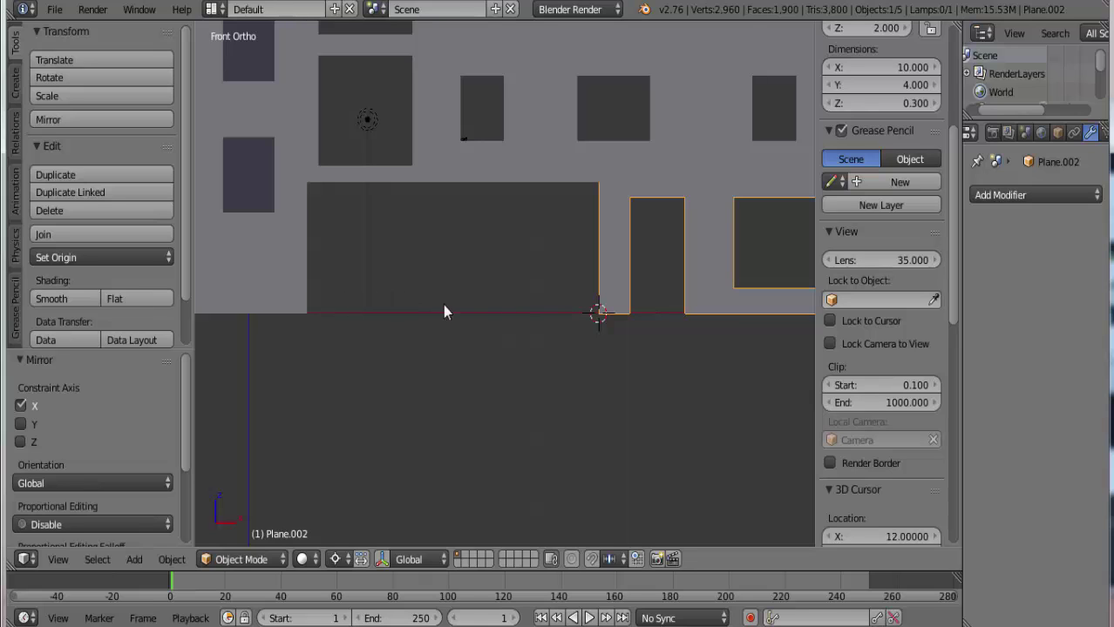
{"action": "scroll", "coordinate": [655, 300], "scroll_direction": "down", "scroll_amount": 2}
Move the mirrored storefront piece -10 units along X
{"action": "key", "text": "g"}
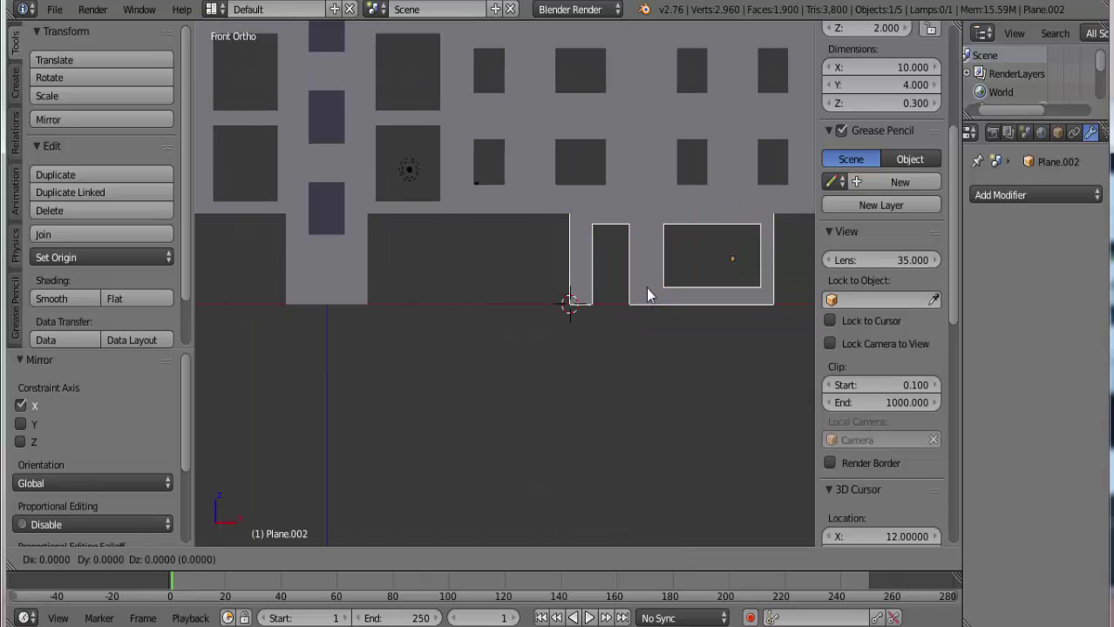
{"action": "type", "text": "x"}
{"action": "type", "text": "-1"}
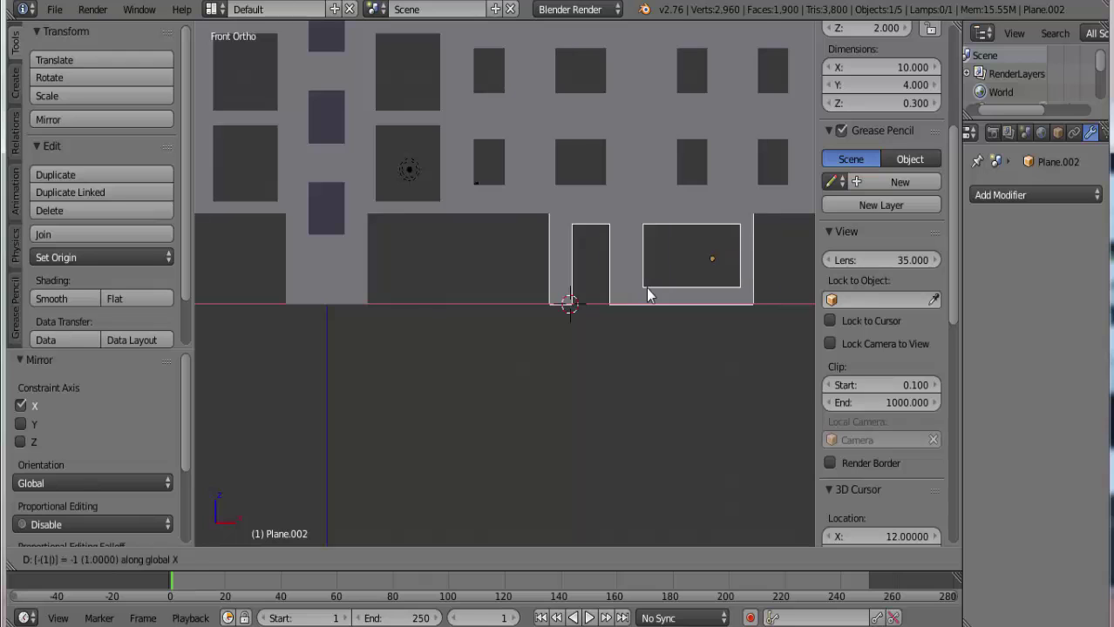
{"action": "type", "text": "0"}
{"action": "key", "text": "Return"}
{"action": "scroll", "coordinate": [597, 294], "scroll_direction": "up", "scroll_amount": 3}
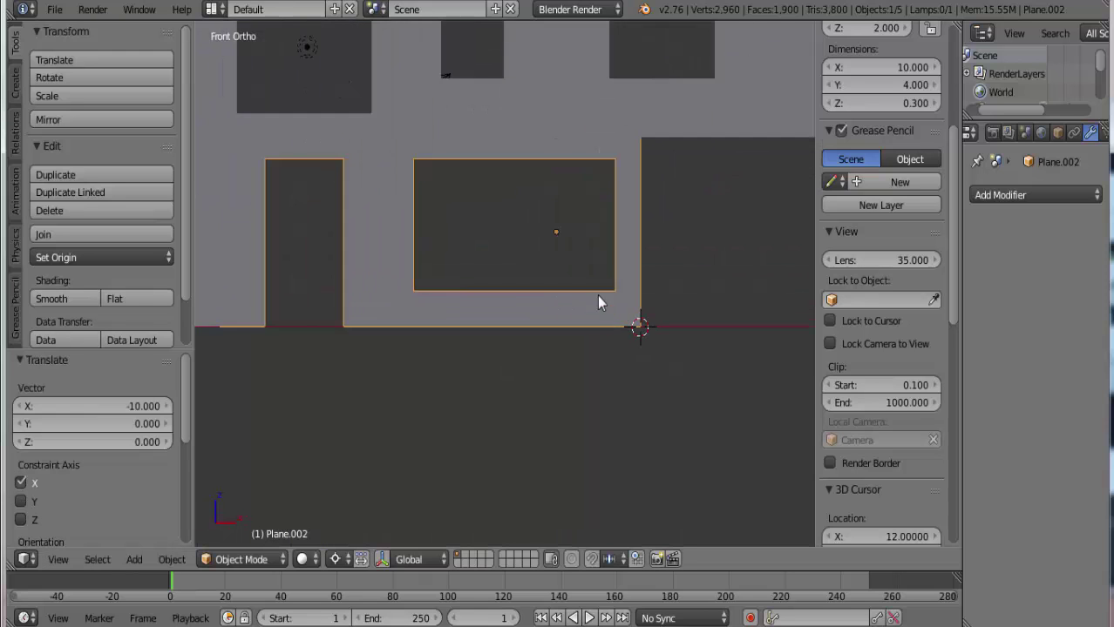
{"action": "scroll", "coordinate": [533, 178], "scroll_direction": "down", "scroll_amount": 3}
{"action": "scroll", "coordinate": [505, 261], "scroll_direction": "down", "scroll_amount": 4}
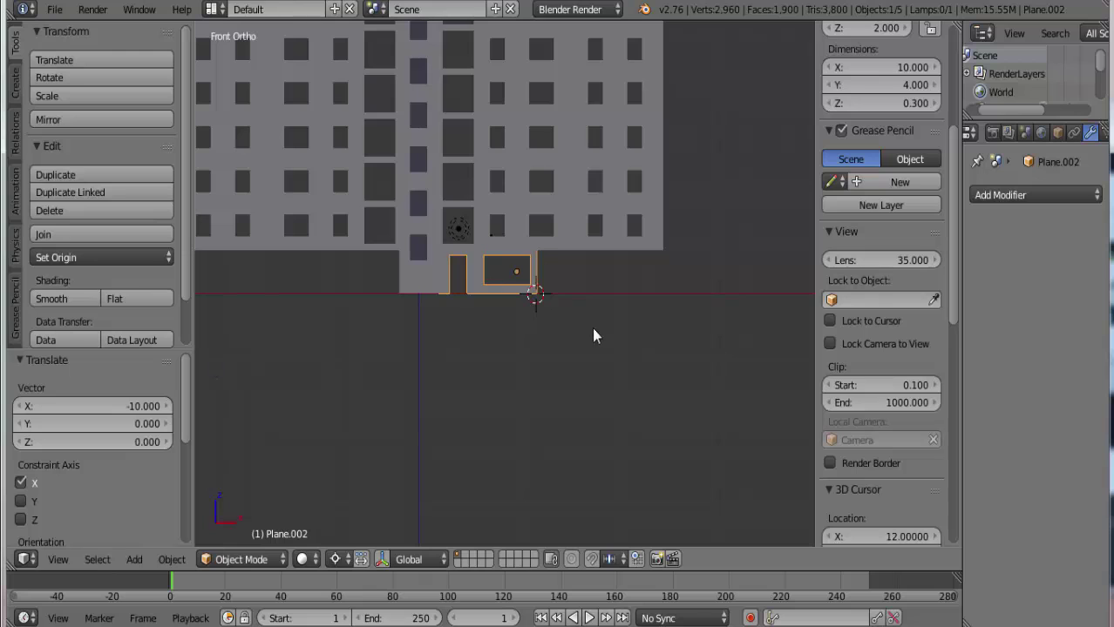
{"action": "scroll", "coordinate": [592, 335], "scroll_direction": "up", "scroll_amount": 1}
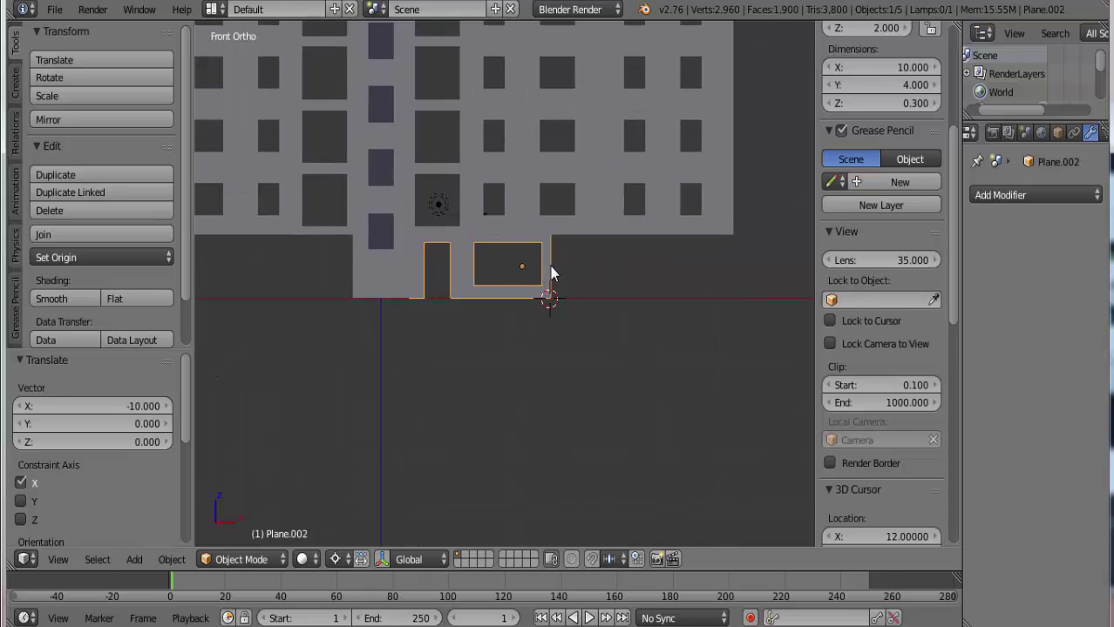
In Edit Mode, duplicate the storefront frame mesh and place the copy 10 units along X
{"action": "key", "text": "Tab"}
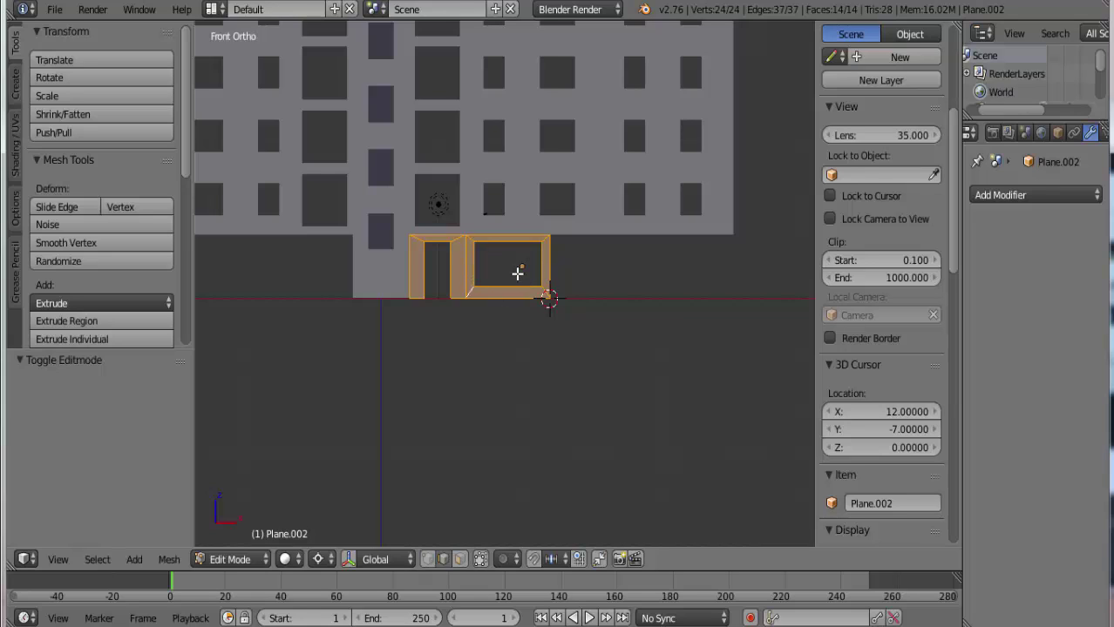
{"action": "key", "text": "shift+d"}
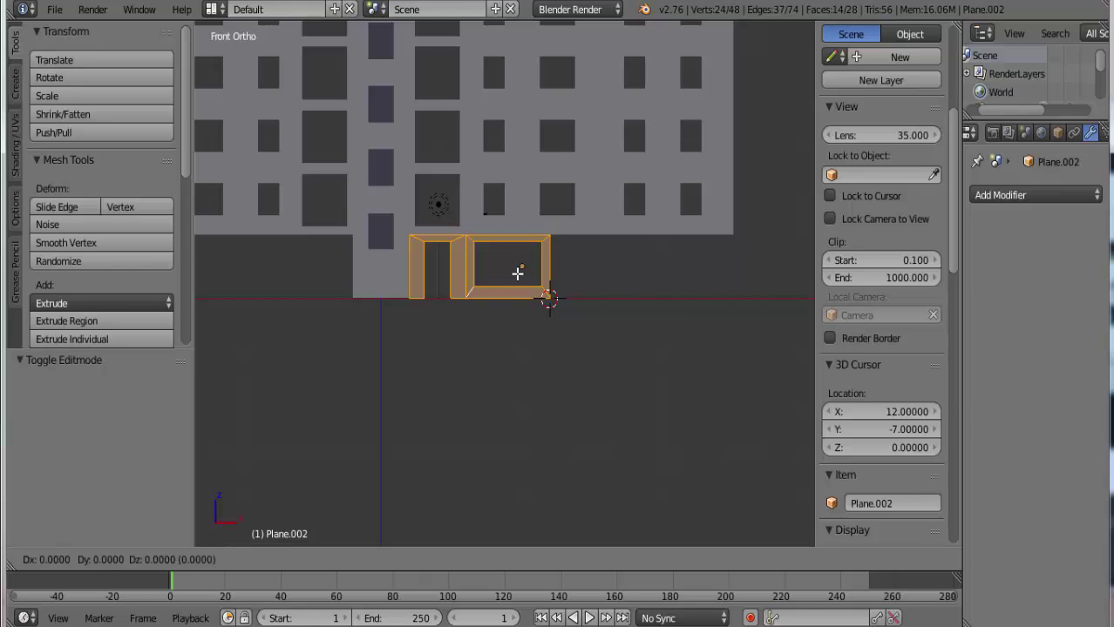
{"action": "type", "text": "x"}
{"action": "type", "text": "10"}
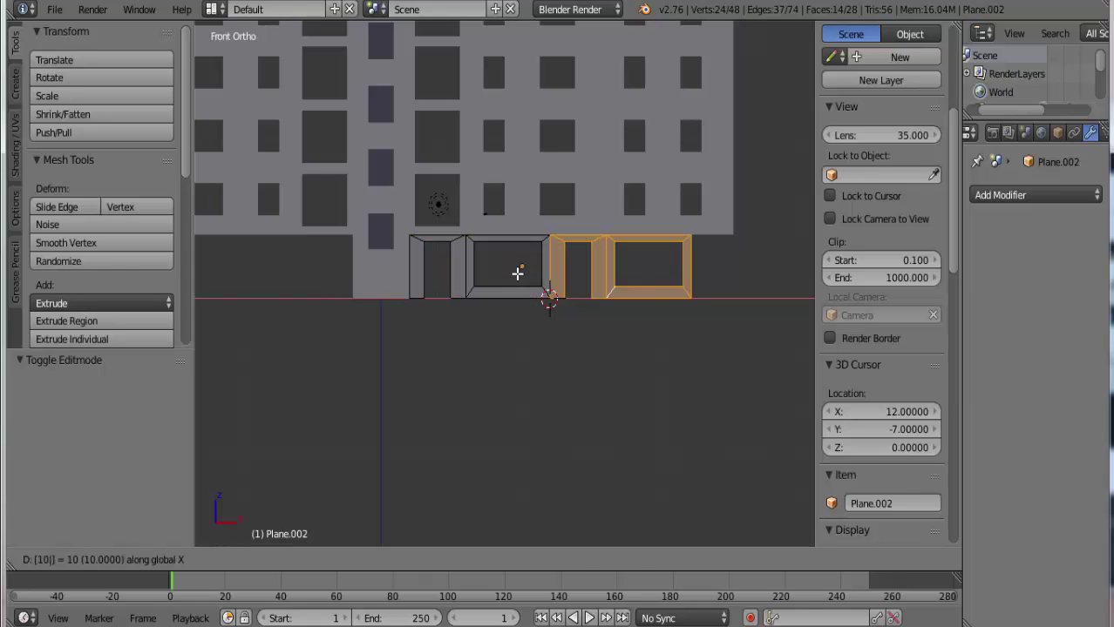
{"action": "key", "text": "Return"}
{"action": "scroll", "coordinate": [671, 270], "scroll_direction": "down", "scroll_amount": 2}
{"action": "scroll", "coordinate": [662, 277], "scroll_direction": "down", "scroll_amount": 1}
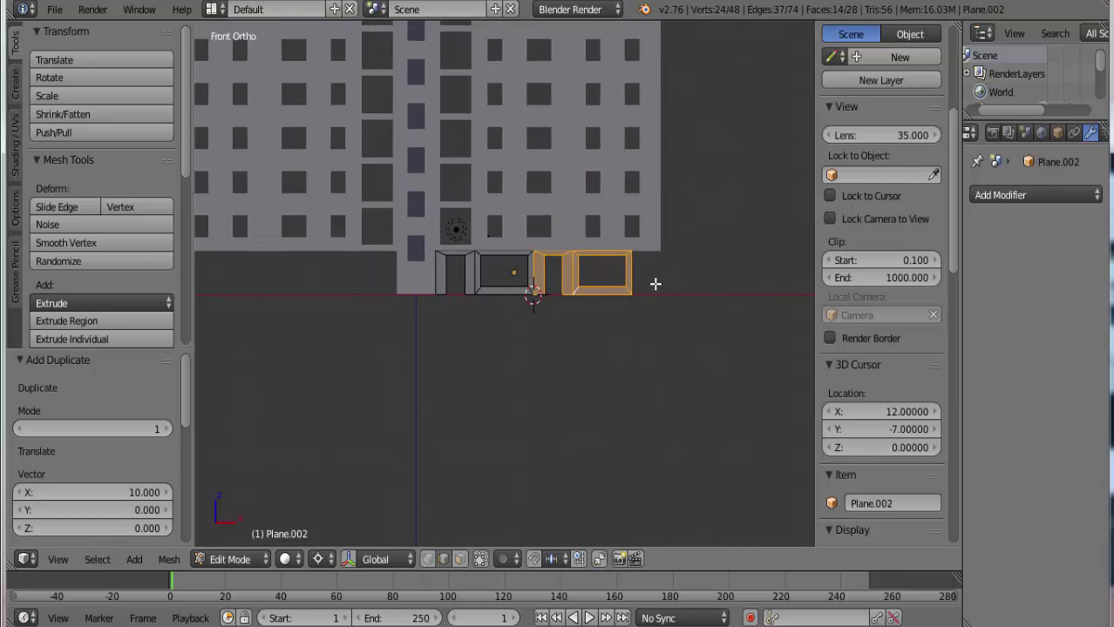
{"action": "scroll", "coordinate": [655, 283], "scroll_direction": "up", "scroll_amount": 2}
{"action": "scroll", "coordinate": [522, 263], "scroll_direction": "up", "scroll_amount": 1}
{"action": "scroll", "coordinate": [378, 219], "scroll_direction": "up", "scroll_amount": 1}
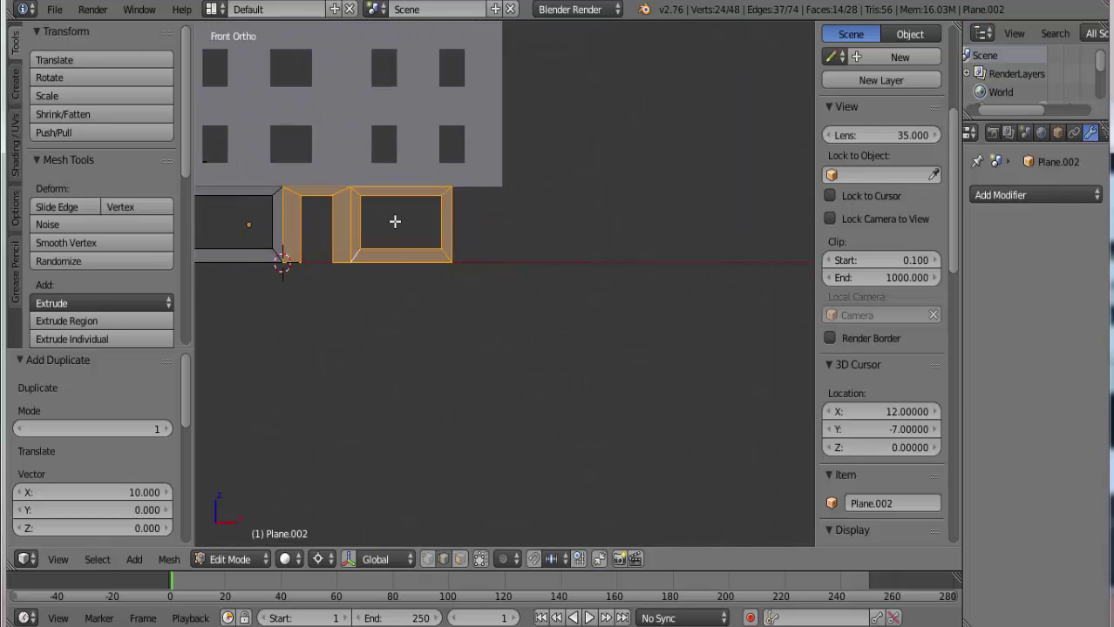
{"action": "scroll", "coordinate": [374, 229], "scroll_direction": "down", "scroll_amount": 1}
{"action": "scroll", "coordinate": [444, 248], "scroll_direction": "up", "scroll_amount": 2, "text": "ctrl"}
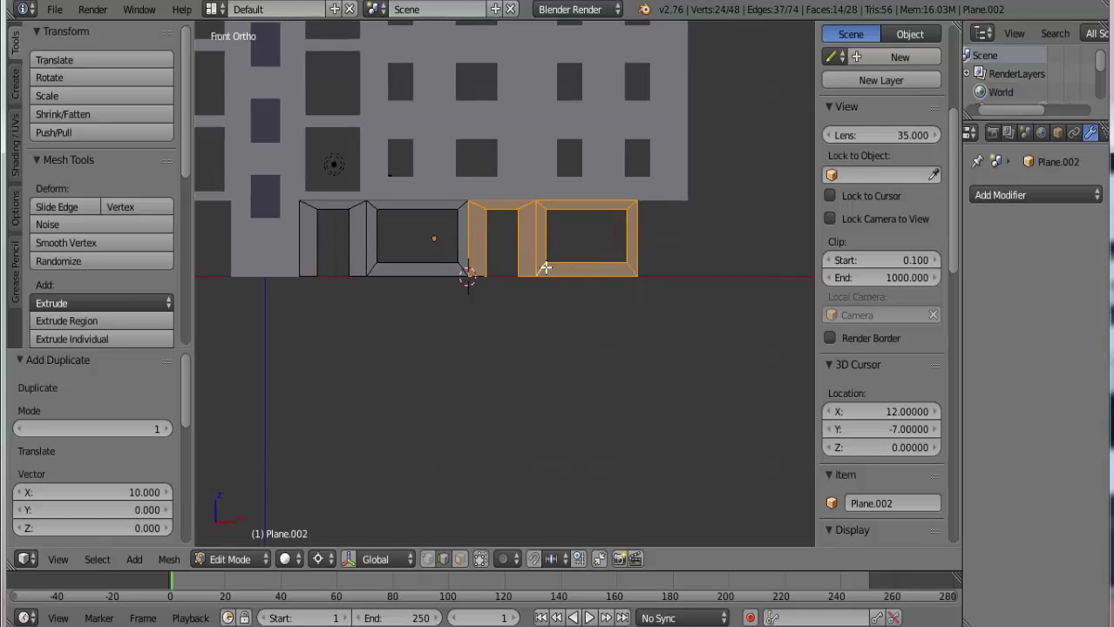
{"action": "scroll", "coordinate": [614, 261], "scroll_direction": "up", "scroll_amount": 2}
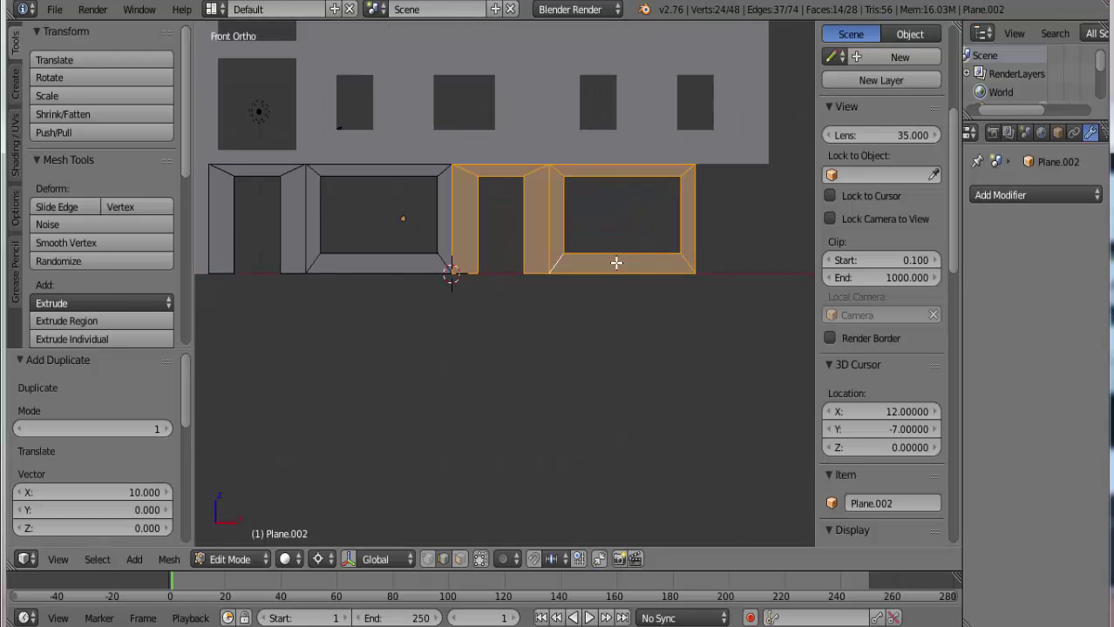
{"action": "middle_click_drag", "start_coordinate": [604, 245], "coordinate": [487, 261], "text": "shift"}
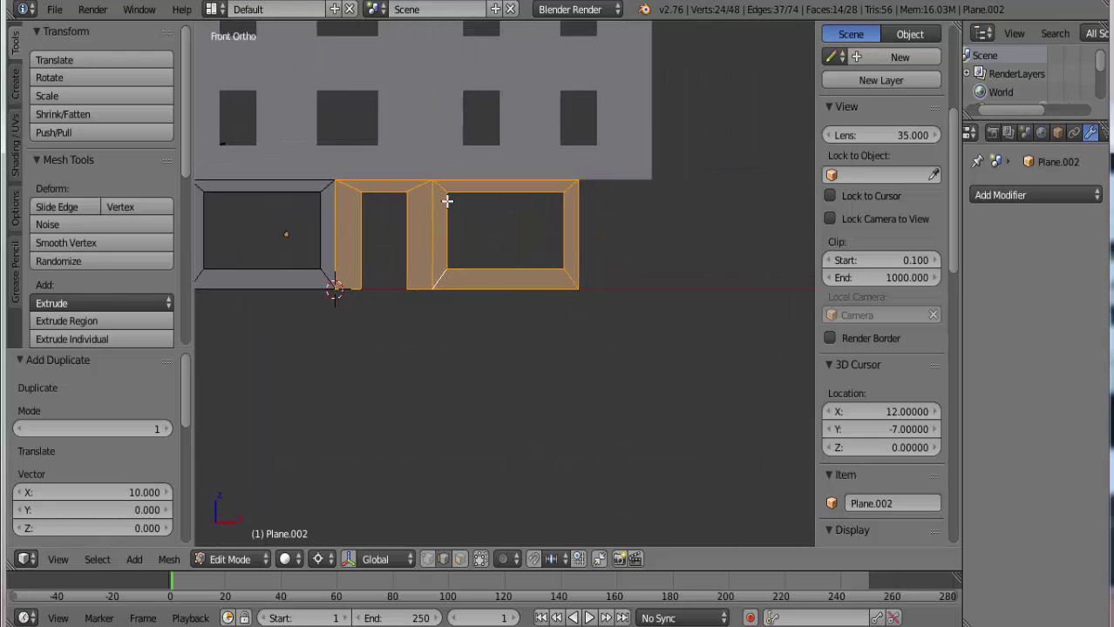
{"action": "scroll", "coordinate": [447, 201], "scroll_direction": "down", "scroll_amount": 5}
{"action": "scroll", "coordinate": [463, 279], "scroll_direction": "up", "scroll_amount": 2}
{"action": "scroll", "coordinate": [436, 252], "scroll_direction": "up", "scroll_amount": 3}
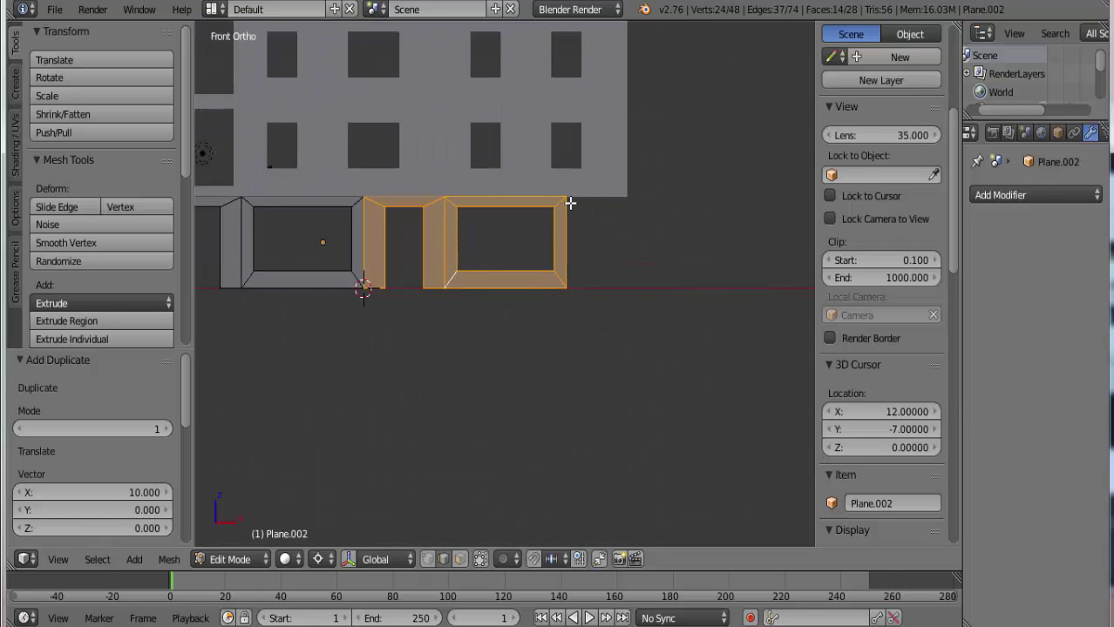
Move the storefront's right end edge 3 units further along X, viewed from Top
{"action": "right_click", "coordinate": [569, 204]}
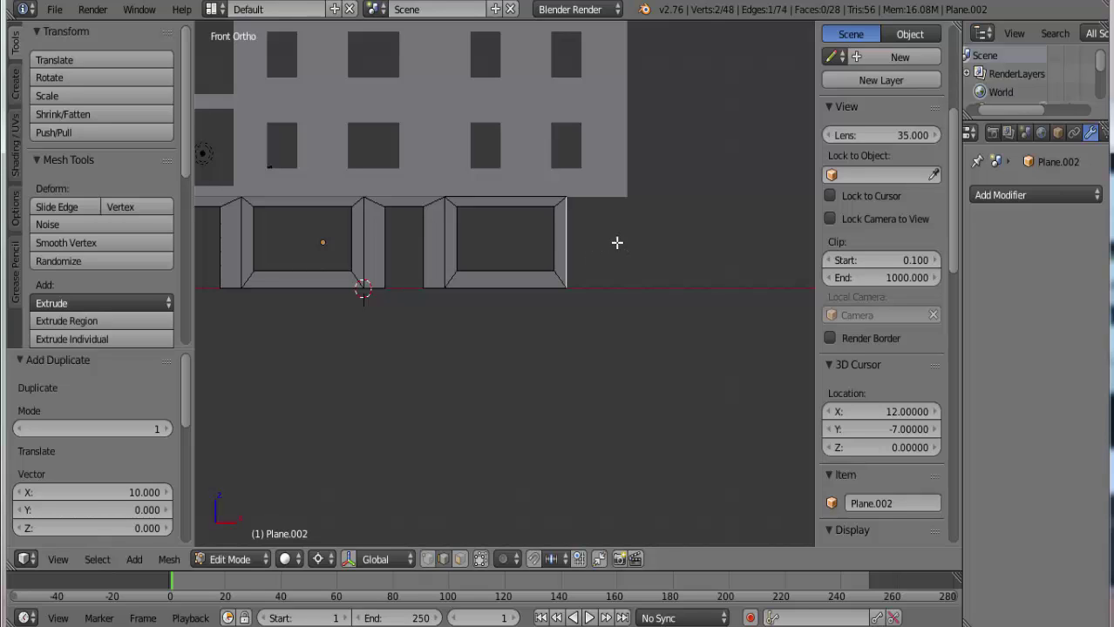
{"action": "key", "text": "g"}
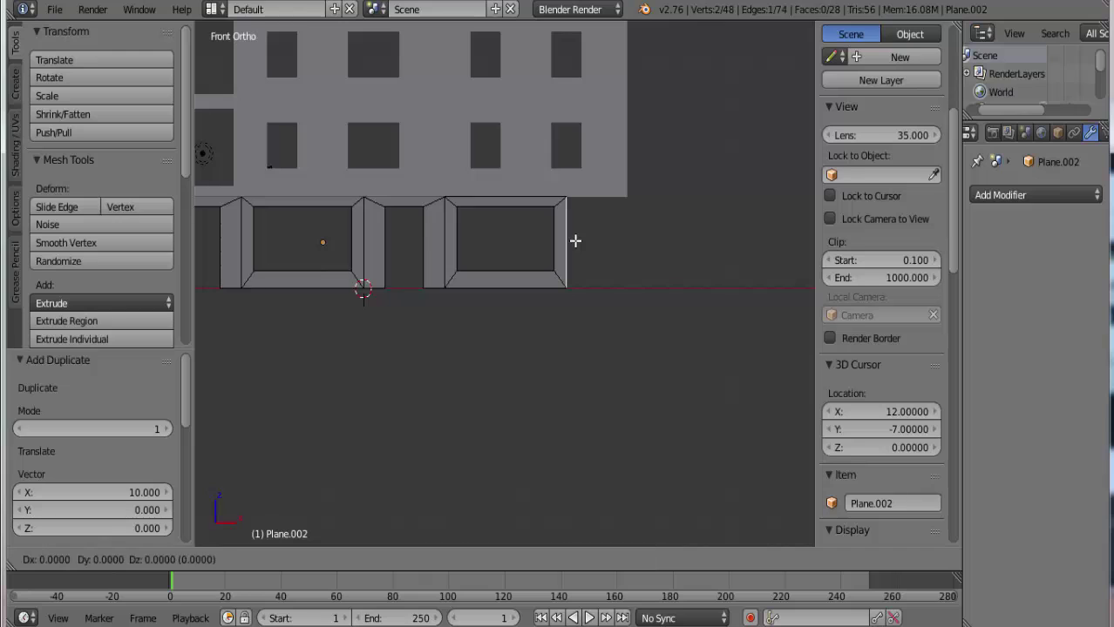
{"action": "key", "text": "x"}
{"action": "left_click", "coordinate": [575, 241]}
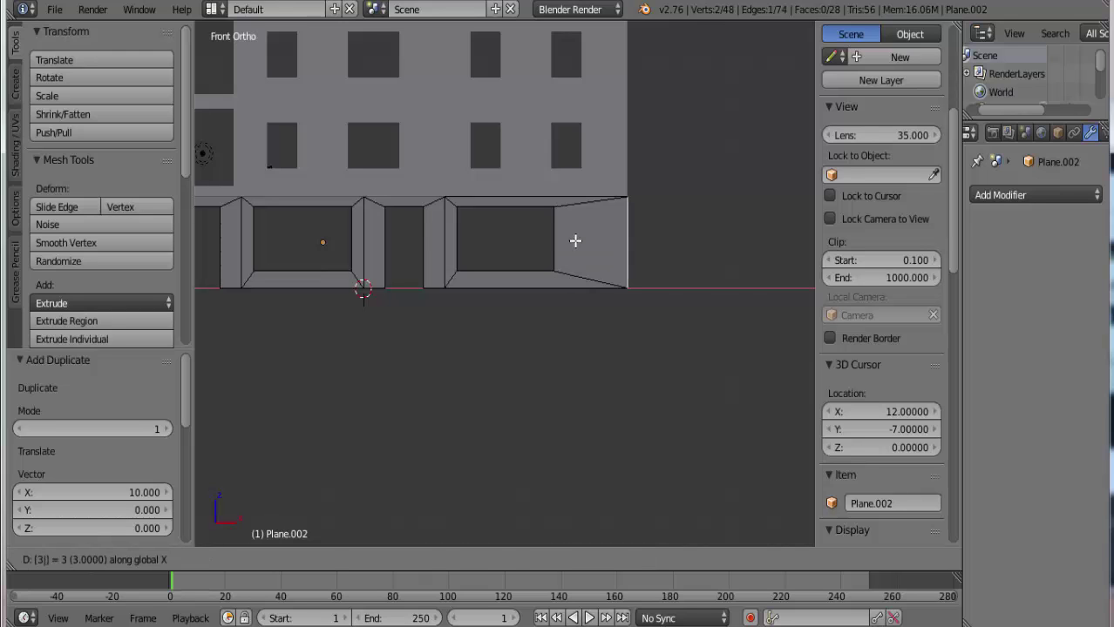
{"action": "scroll", "coordinate": [575, 241], "scroll_direction": "down", "scroll_amount": 2}
{"action": "key", "text": "Tab"}
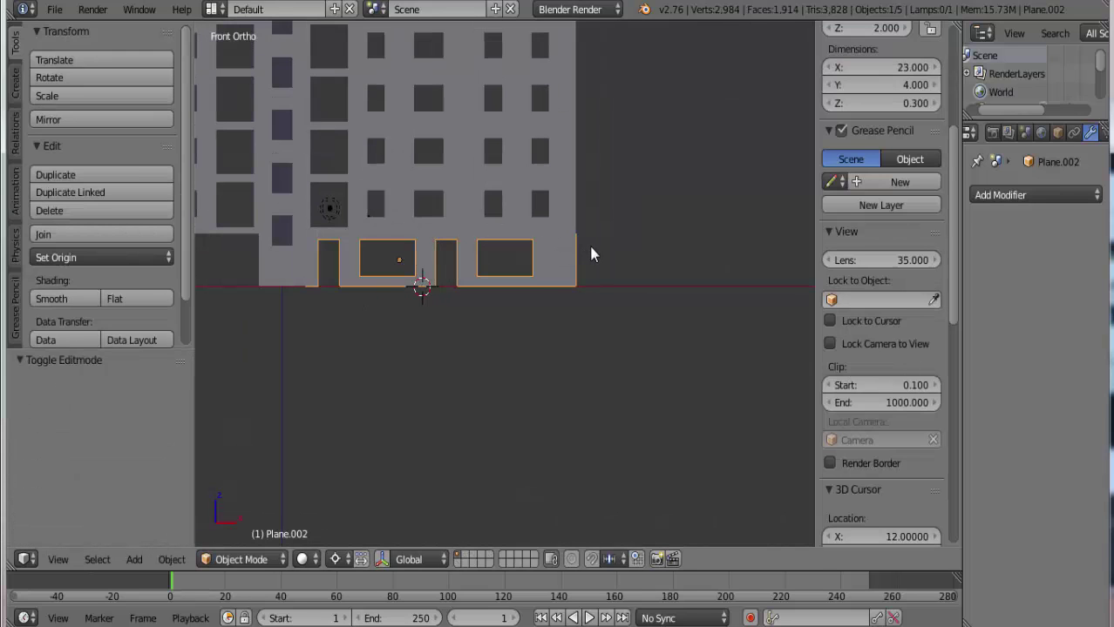
{"action": "key", "text": "Tab"}
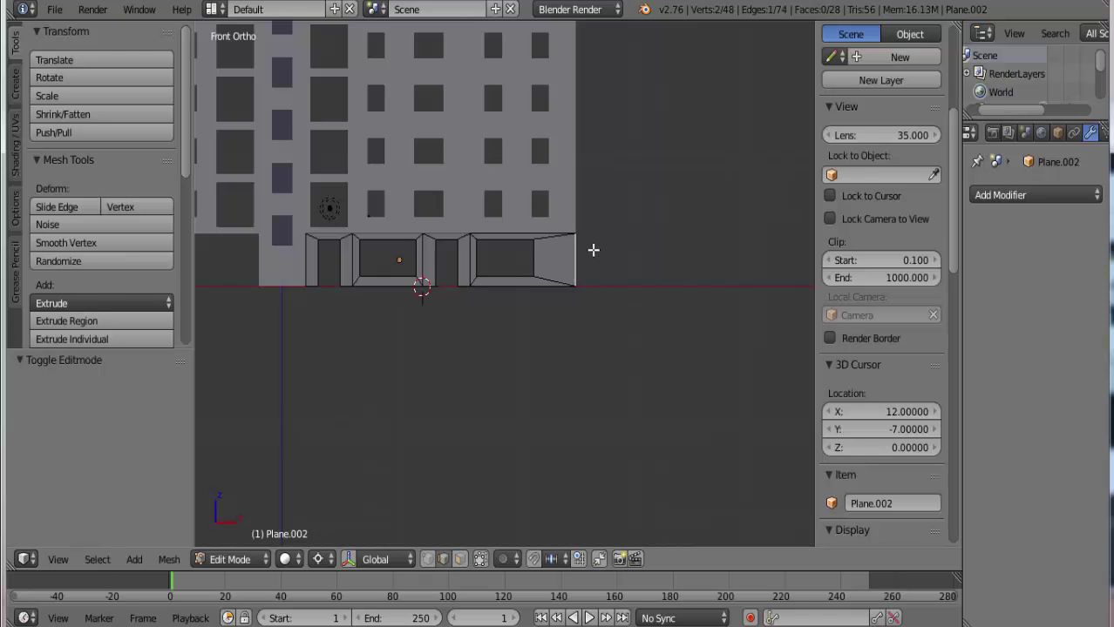
{"action": "key", "text": "KP_7"}
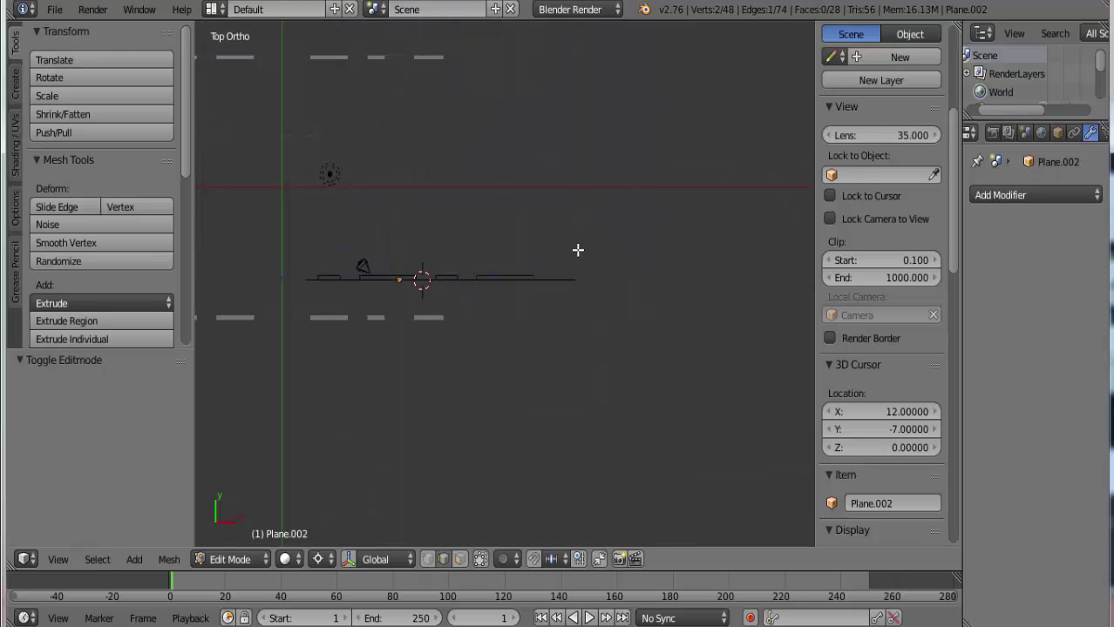
{"action": "mouse_move", "coordinate": [588, 316]}
{"action": "middle_mouse_down"}
{"action": "mouse_move", "coordinate": [576, 323]}
{"action": "mouse_move", "coordinate": [506, 298]}
{"action": "mouse_move", "coordinate": [460, 229]}
{"action": "mouse_move", "coordinate": [497, 169]}
{"action": "mouse_move", "coordinate": [431, 116]}
{"action": "mouse_move", "coordinate": [545, 266]}
{"action": "middle_mouse_up"}
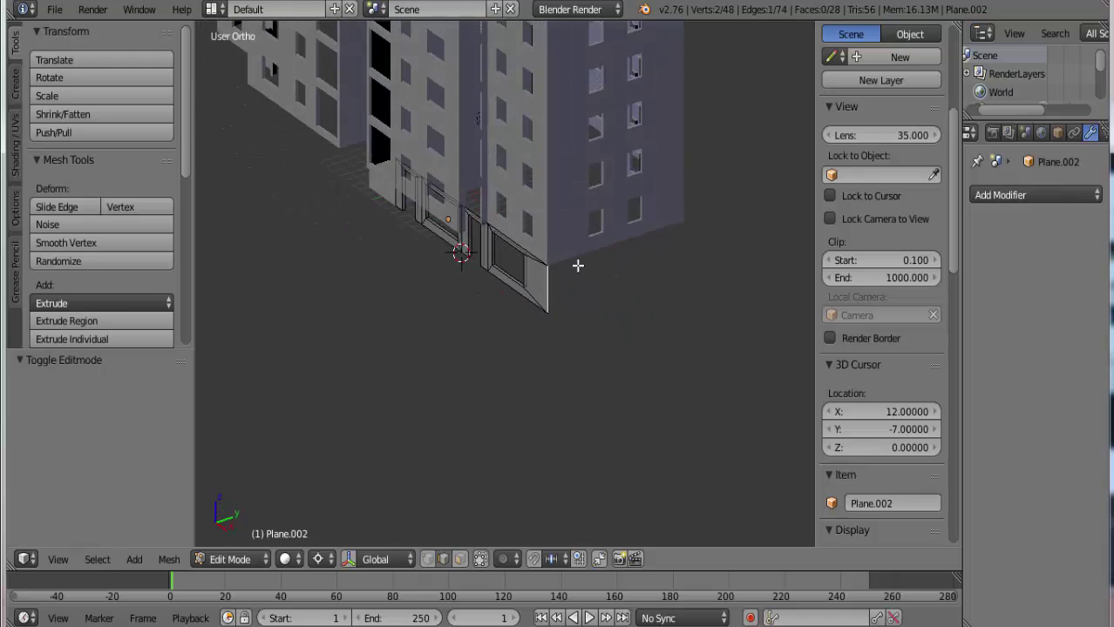
{"action": "key", "text": "KP_7"}
From Top view, extrude the right end edge 7 units along Y into a side wall panel
{"action": "scroll", "coordinate": [580, 281], "scroll_direction": "up", "scroll_amount": 3}
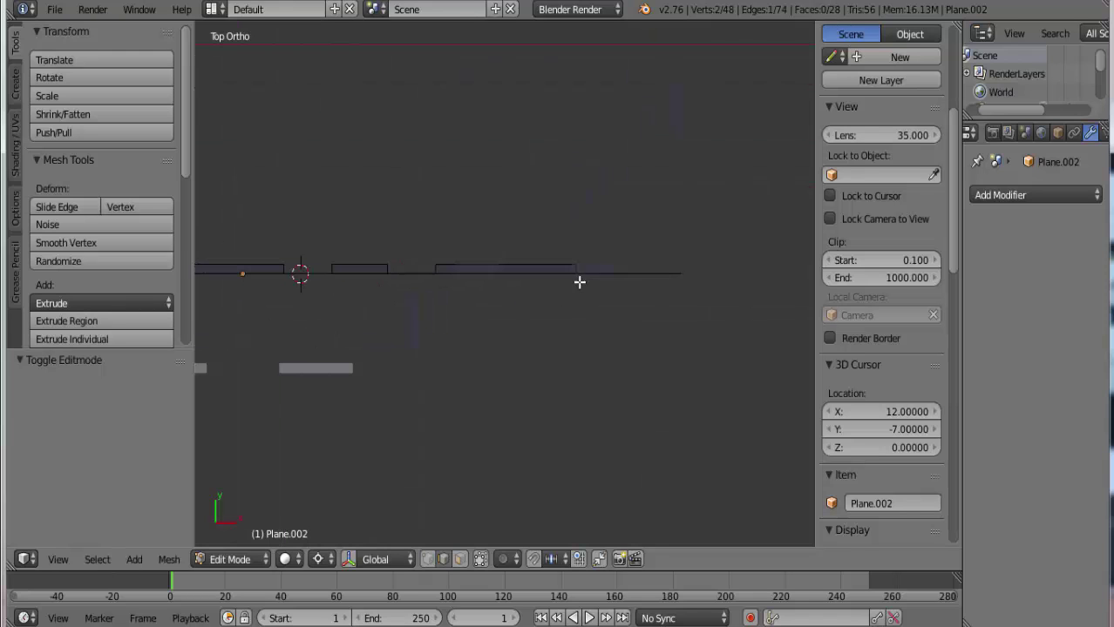
{"action": "mouse_move", "coordinate": [683, 273]}
{"action": "middle_mouse_down"}
{"action": "mouse_move", "coordinate": [666, 301]}
{"action": "mouse_move", "coordinate": [671, 281]}
{"action": "middle_mouse_up"}
{"action": "key", "text": "KP_7"}
{"action": "key", "text": "e"}
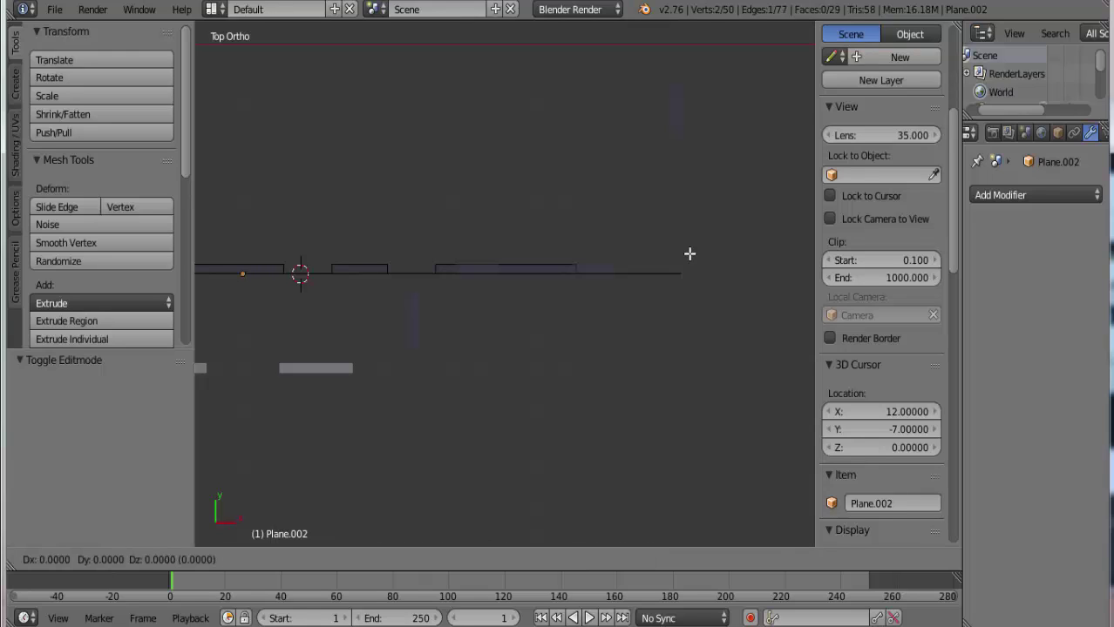
{"action": "key", "text": "y"}
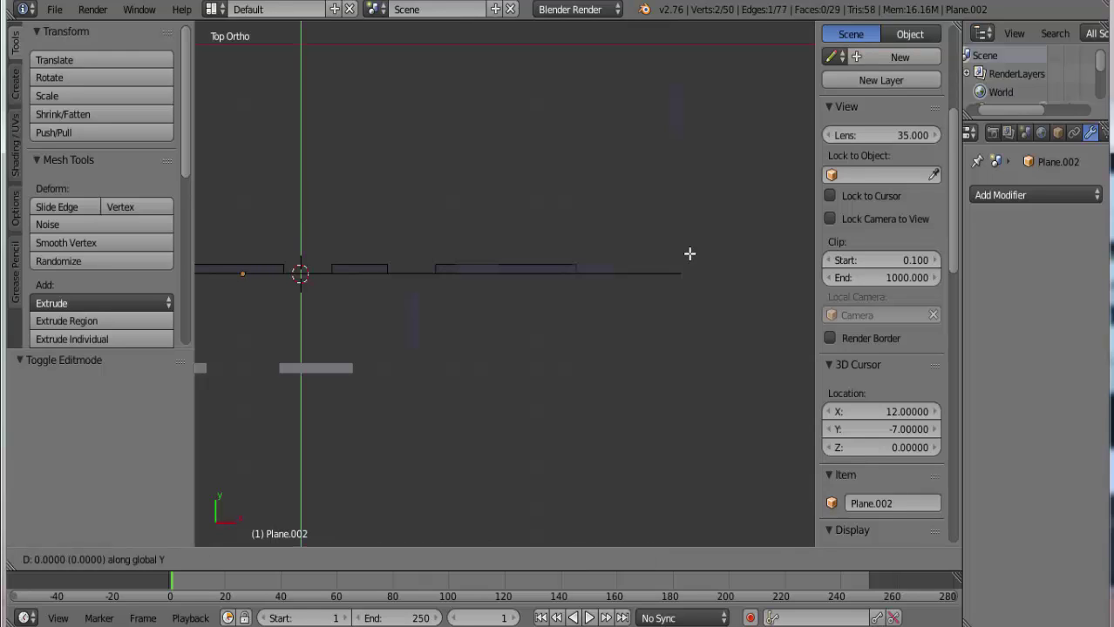
{"action": "key", "text": "7"}
{"action": "key", "text": "Return"}
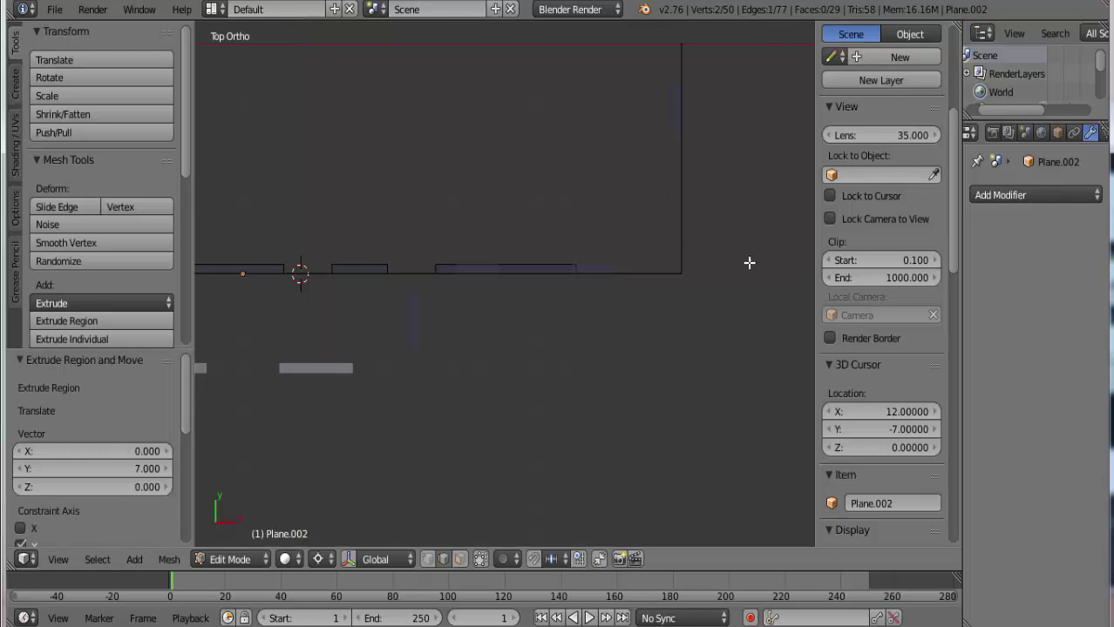
{"action": "mouse_move", "coordinate": [748, 263]}
{"action": "middle_mouse_down"}
{"action": "mouse_move", "coordinate": [593, 196]}
{"action": "mouse_move", "coordinate": [580, 107]}
{"action": "middle_mouse_up"}
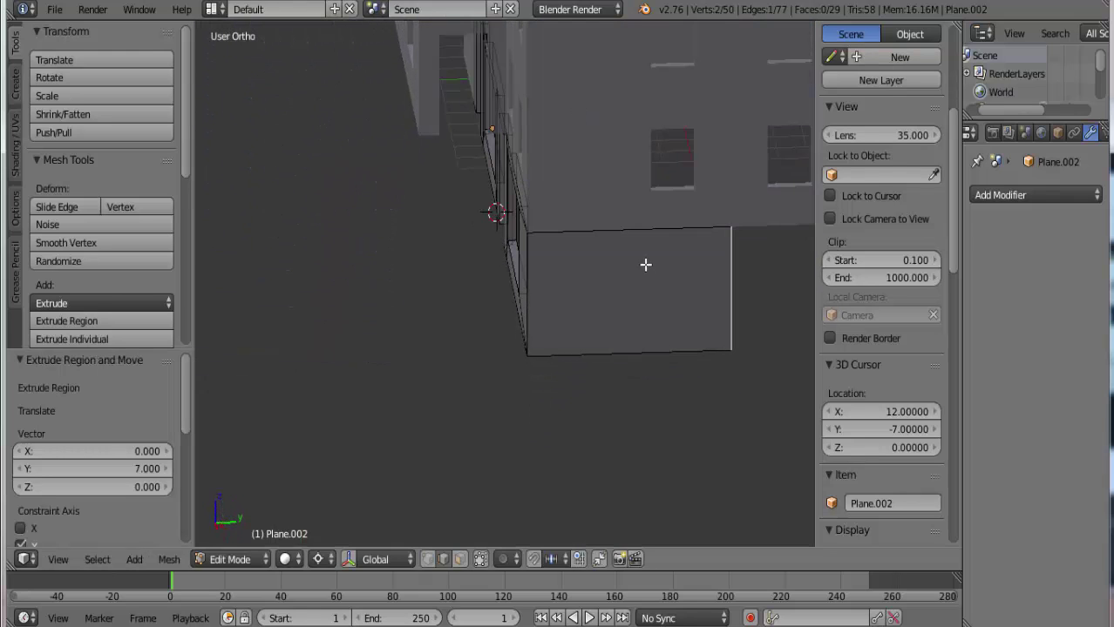
Inset a narrower face into the side wall panel and set the pivot to bounding box centre
{"action": "key", "text": "a"}
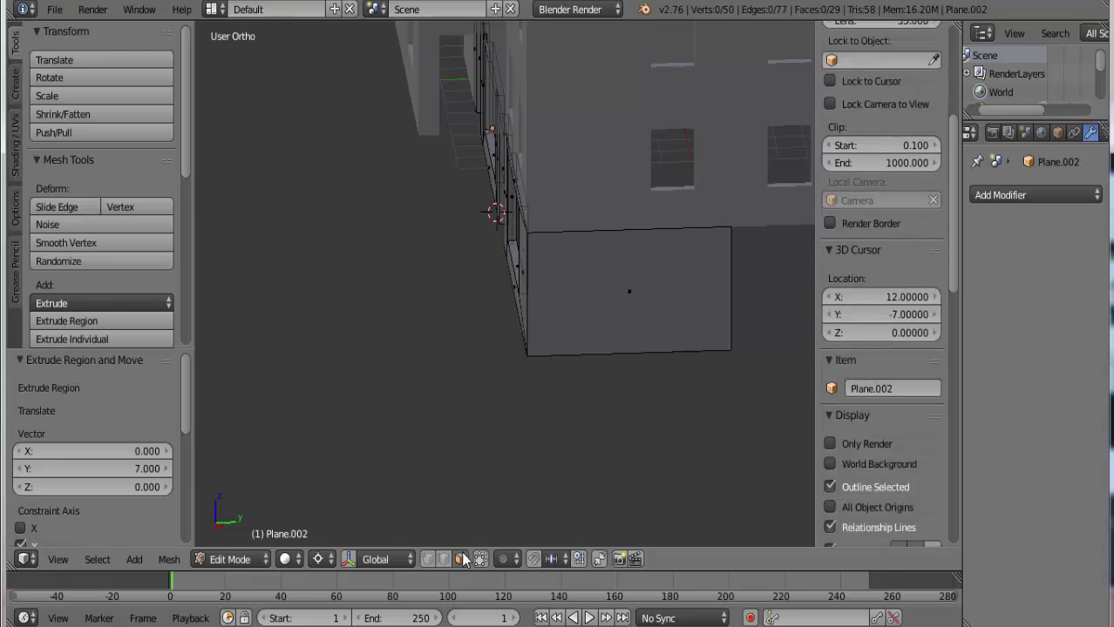
{"action": "right_click", "coordinate": [631, 297]}
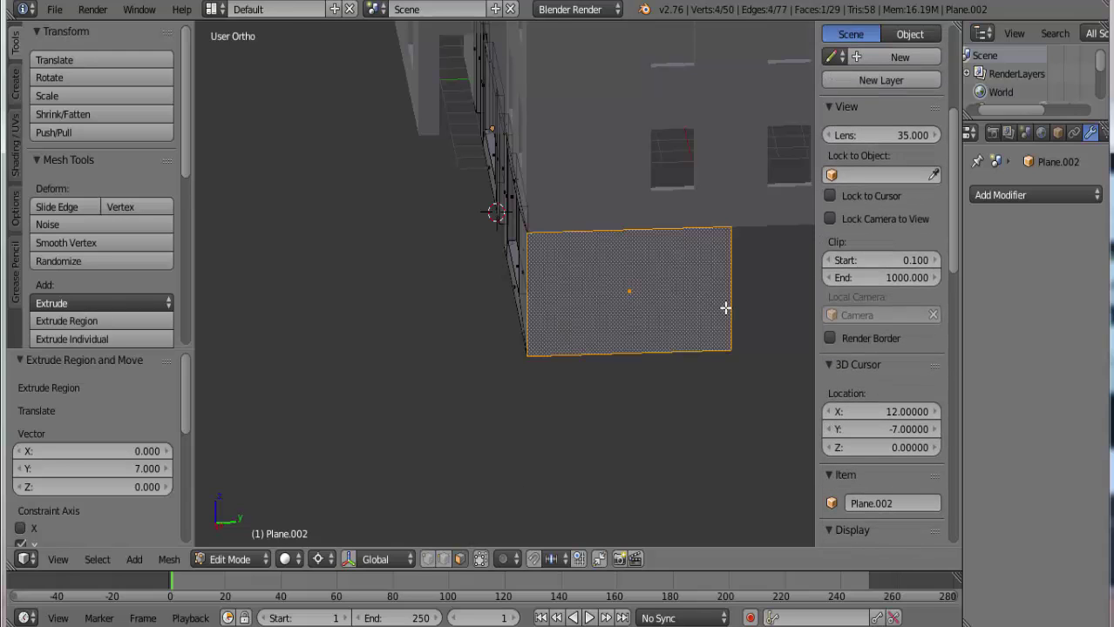
{"action": "key", "text": "i"}
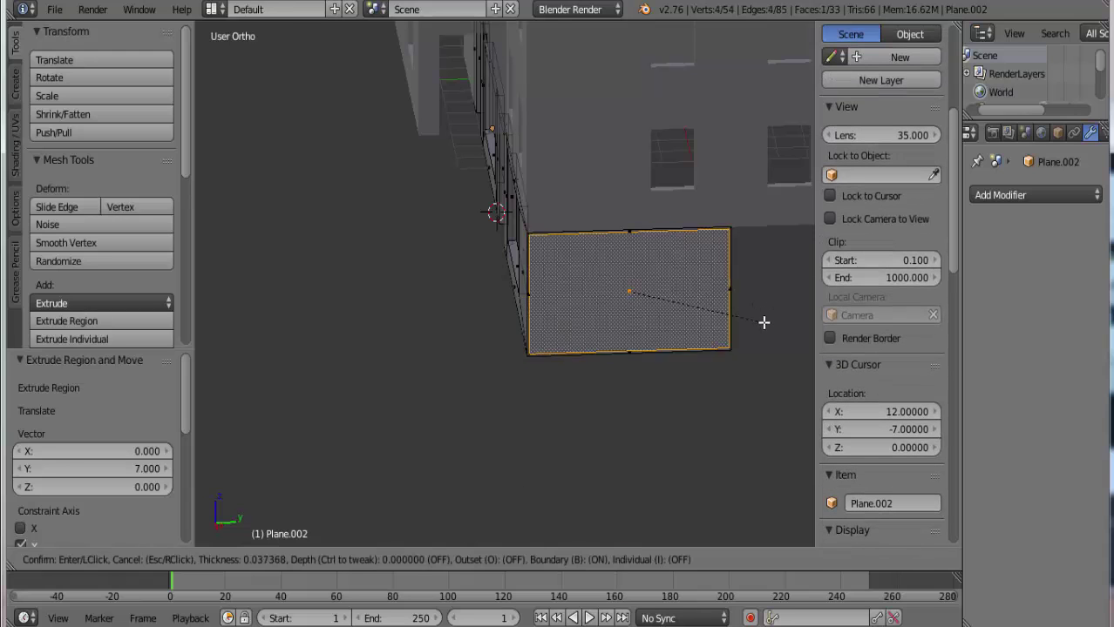
{"action": "left_click", "coordinate": [758, 320]}
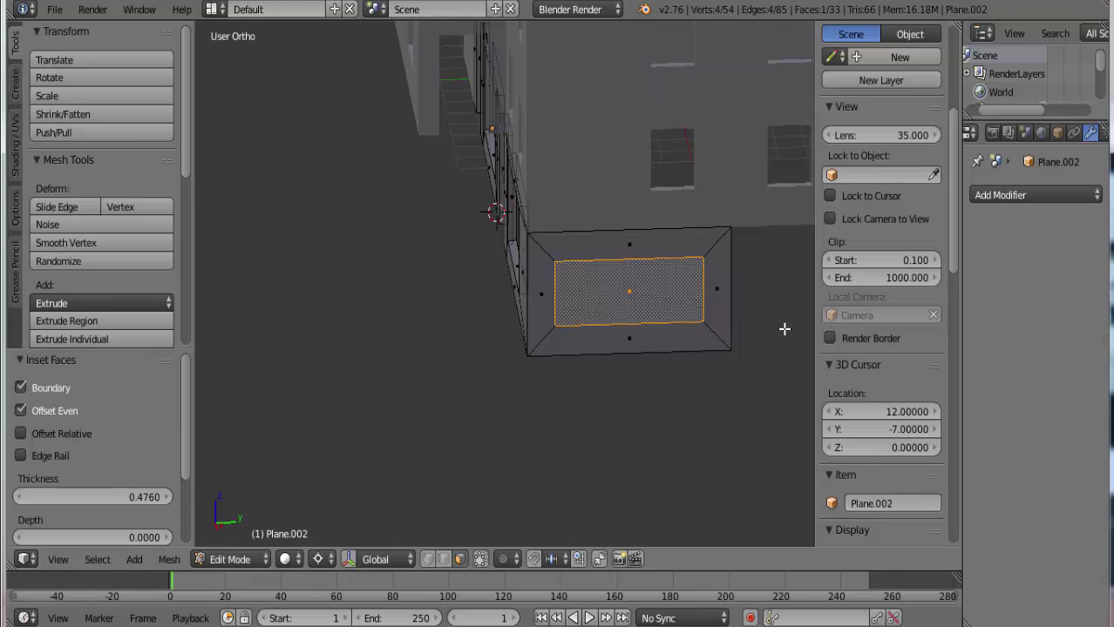
{"action": "key", "text": "s"}
{"action": "key", "text": "x"}
{"action": "key", "text": "y"}
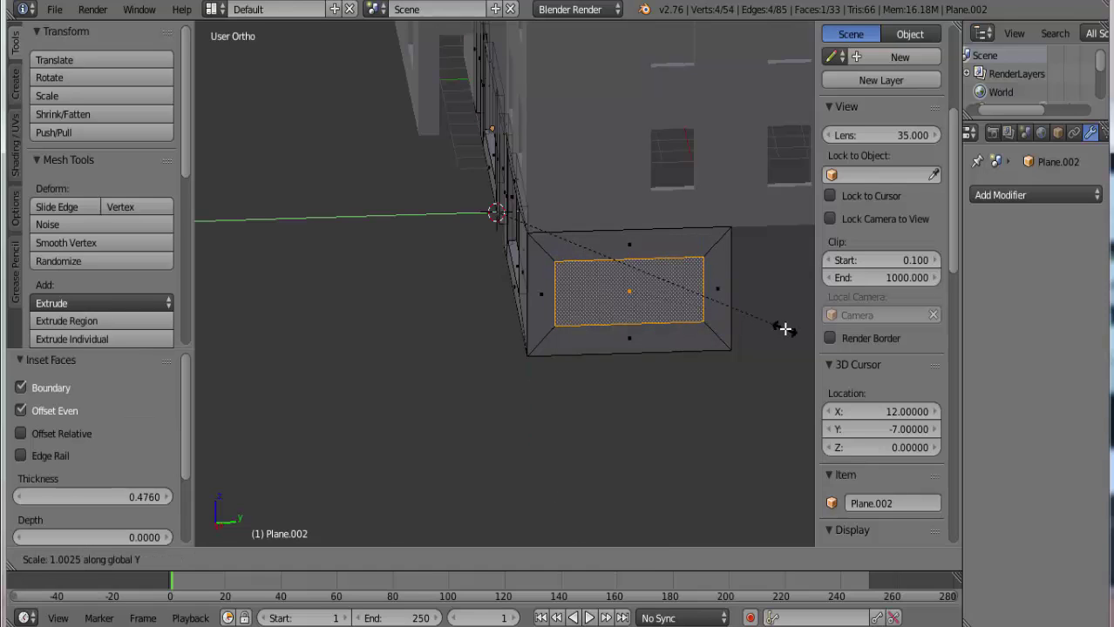
{"action": "left_click", "coordinate": [637, 295]}
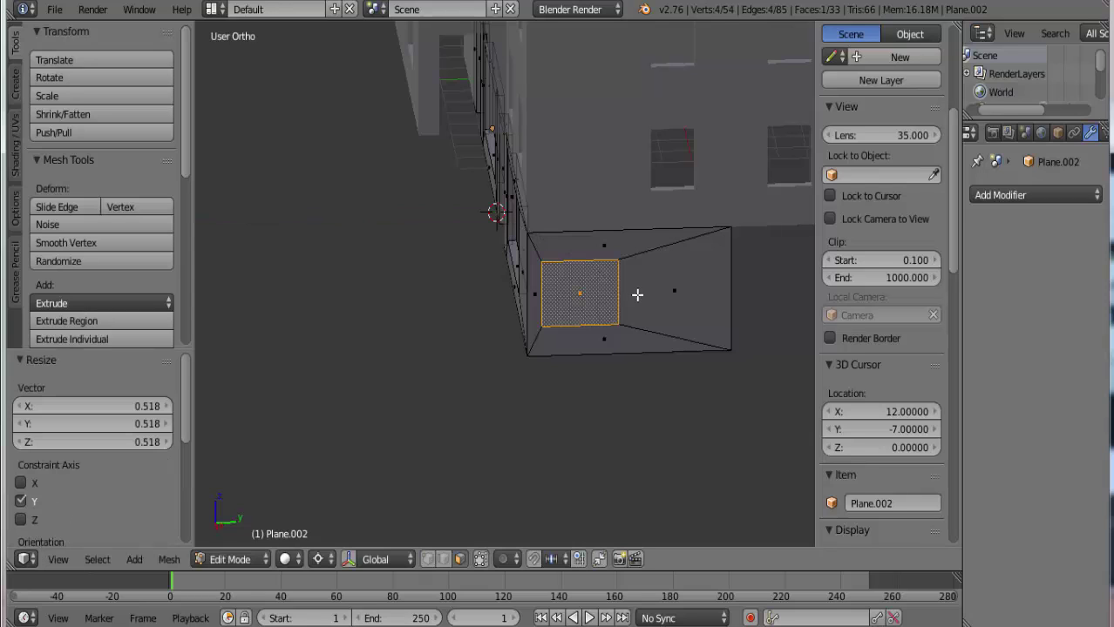
{"action": "left_click", "coordinate": [327, 560]}
{"action": "left_click", "coordinate": [373, 538]}
Shift the inset face along Y, enlarge it to 1.17, and delete it to leave an opening
{"action": "key", "text": "g"}
{"action": "key", "text": "y"}
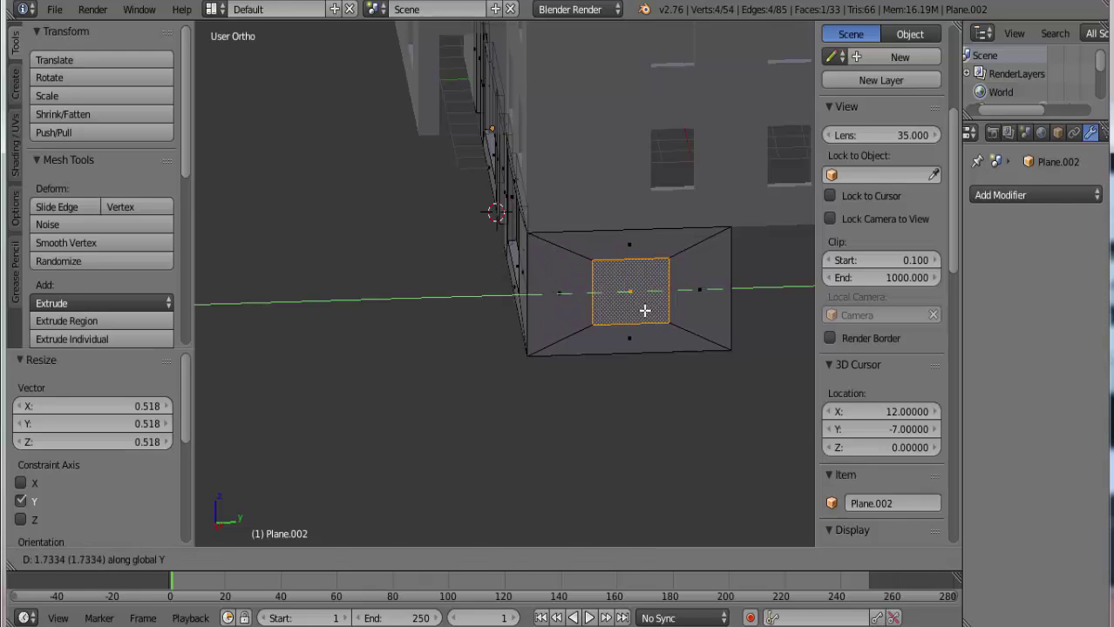
{"action": "left_click", "coordinate": [653, 312]}
{"action": "key", "text": "s"}
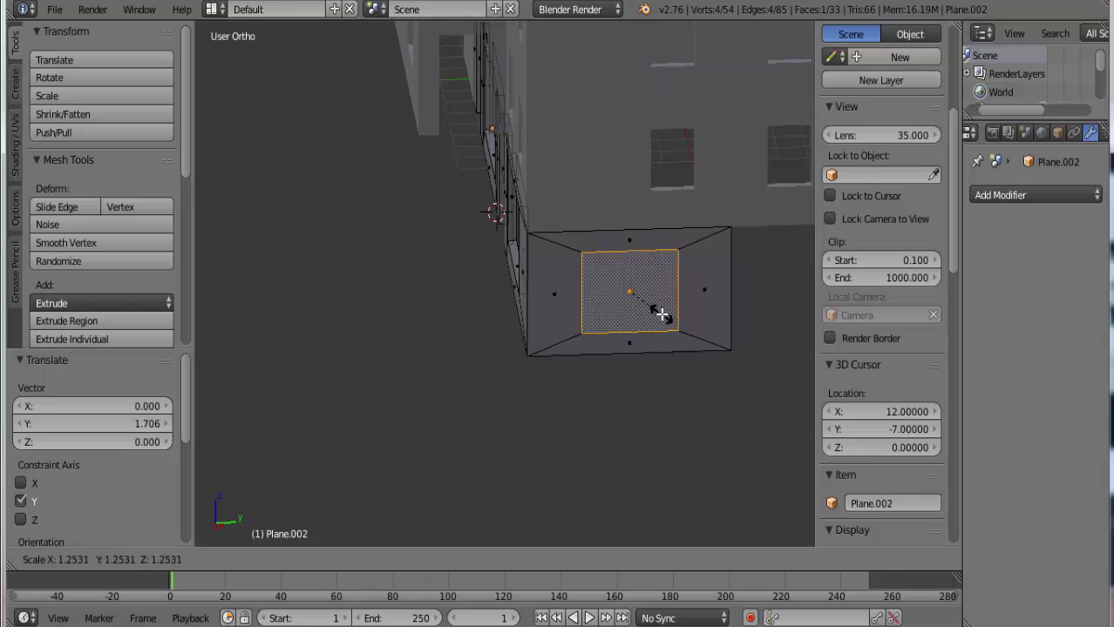
{"action": "left_click", "coordinate": [658, 313]}
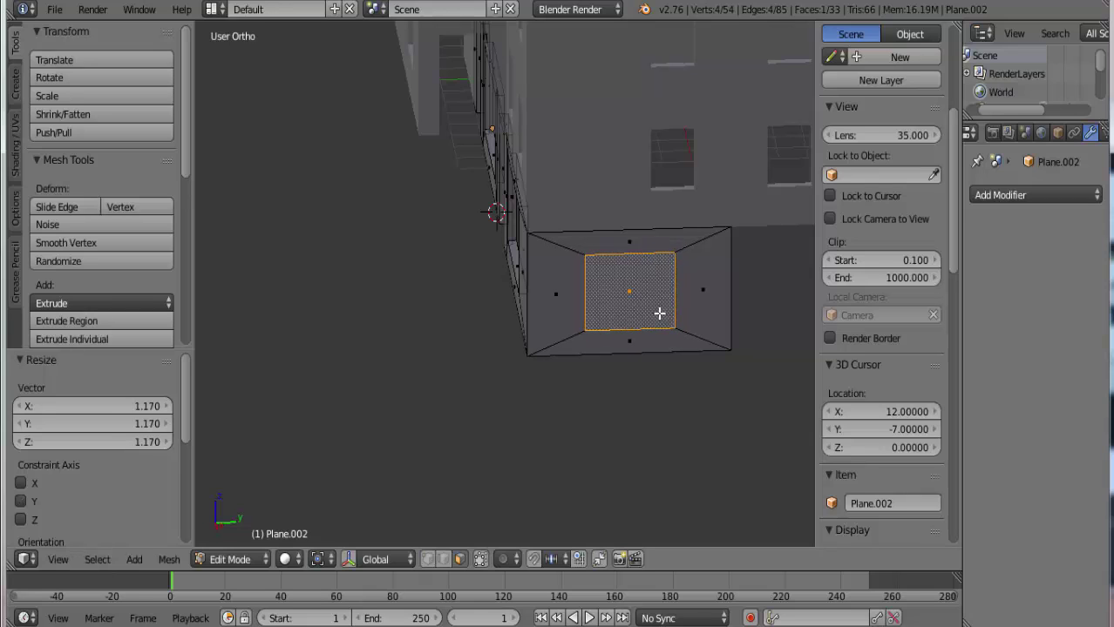
{"action": "key", "text": "x"}
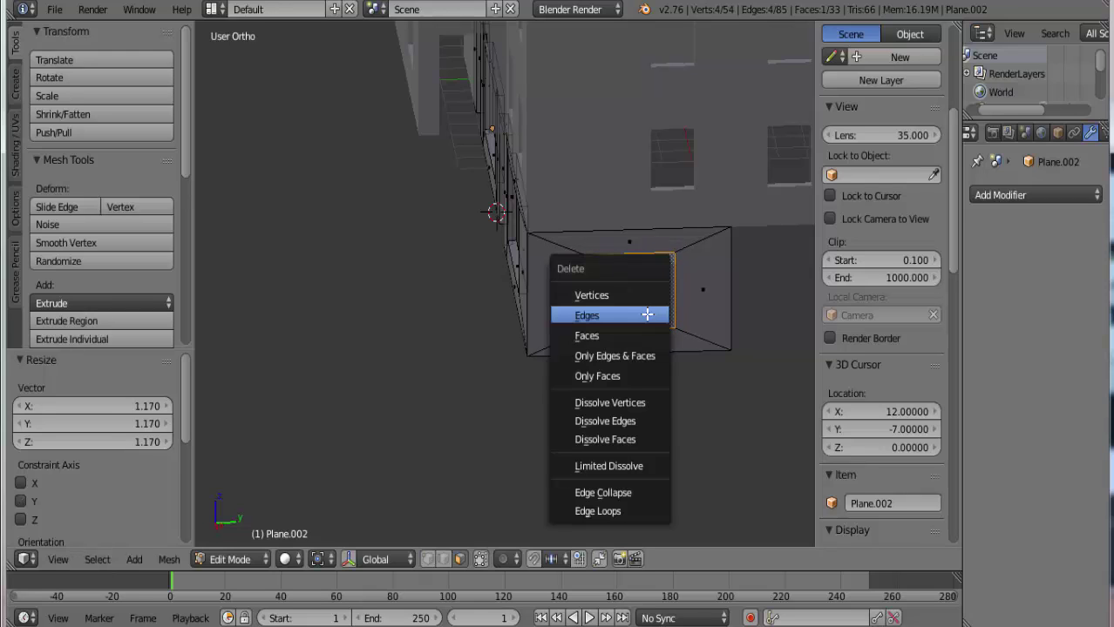
{"action": "left_click", "coordinate": [628, 331]}
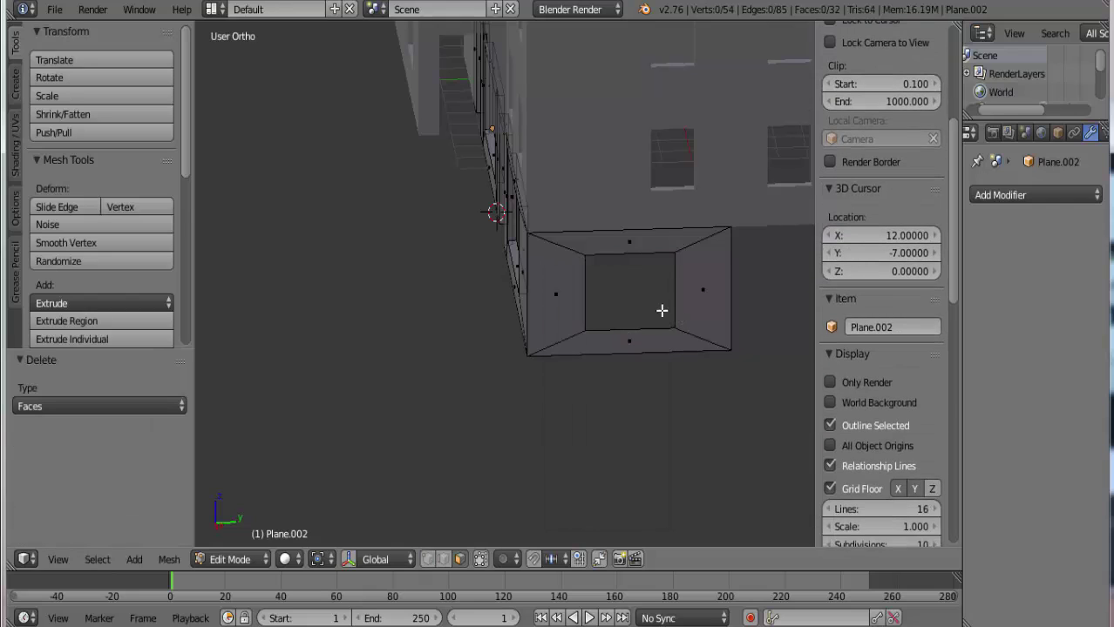
In Edge select mode, select the inner rim loop of the window opening from Top view
{"action": "left_click", "coordinate": [442, 560]}
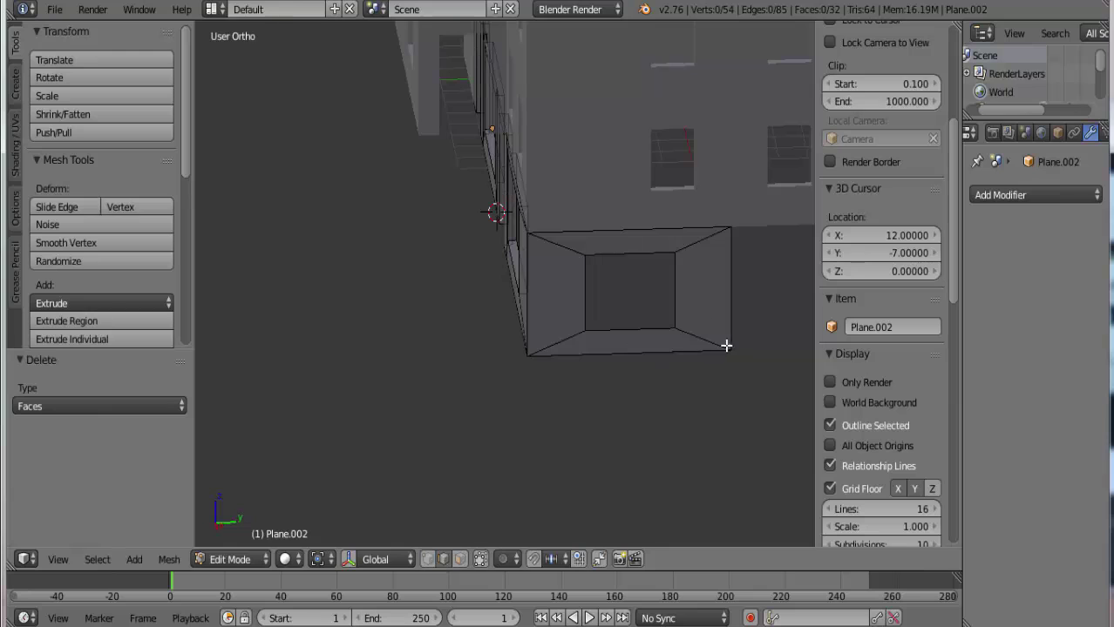
{"action": "left_click", "coordinate": [675, 297], "text": "alt"}
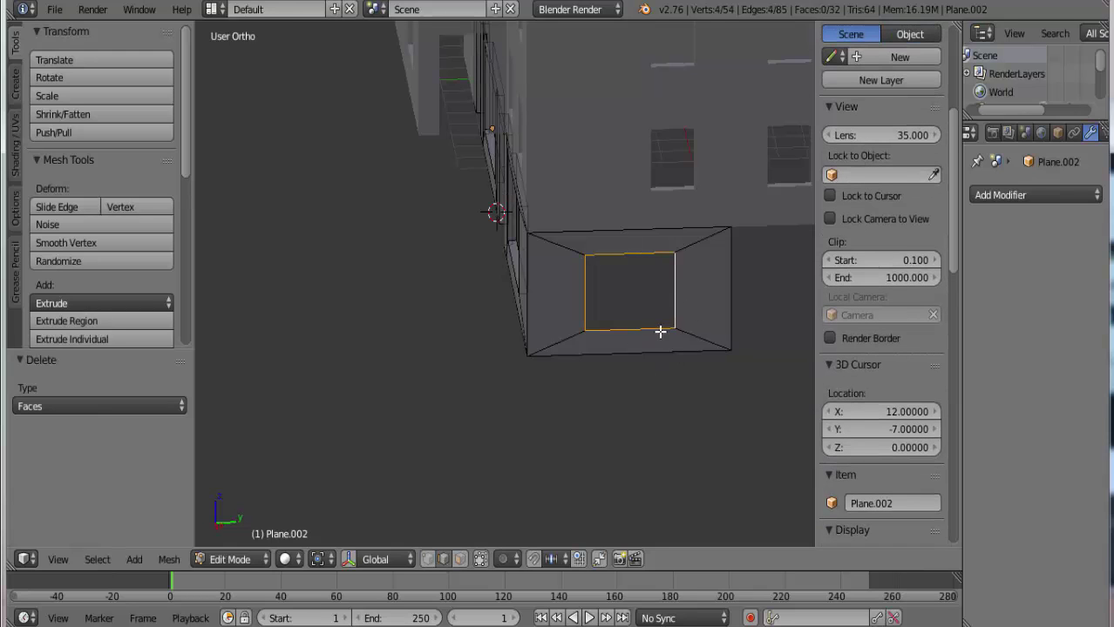
{"action": "middle_click_drag", "start_coordinate": [746, 341], "coordinate": [750, 343]}
{"action": "key", "text": "KP_7"}
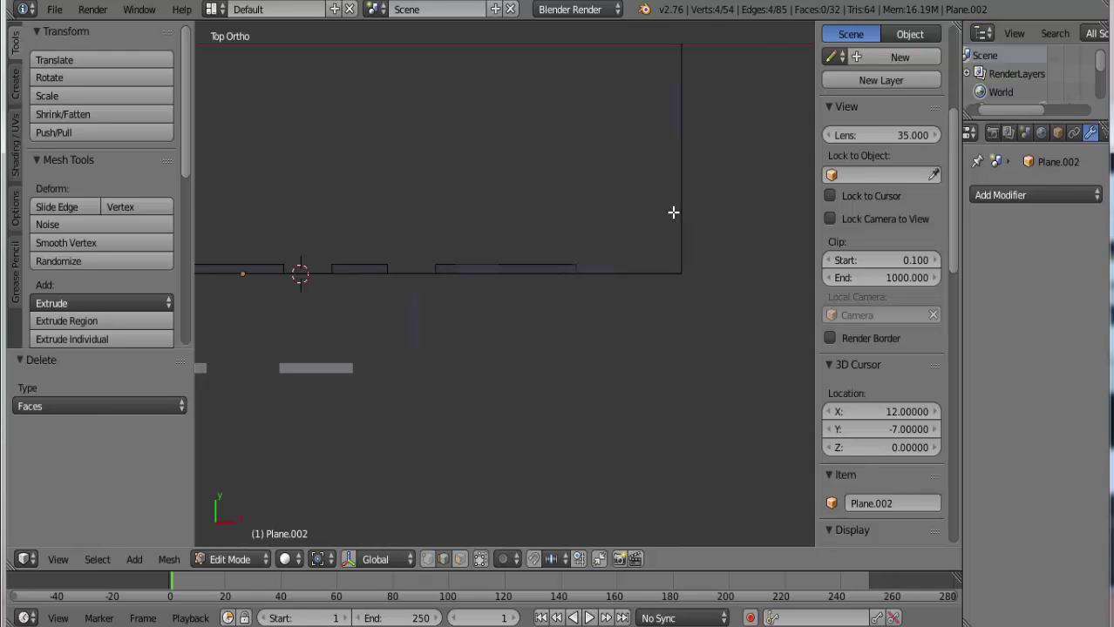
Extrude the window's inner edge loop and push it -0.3 units along X into a recessed reveal
{"action": "key", "text": "g"}
{"action": "type", "text": "."}
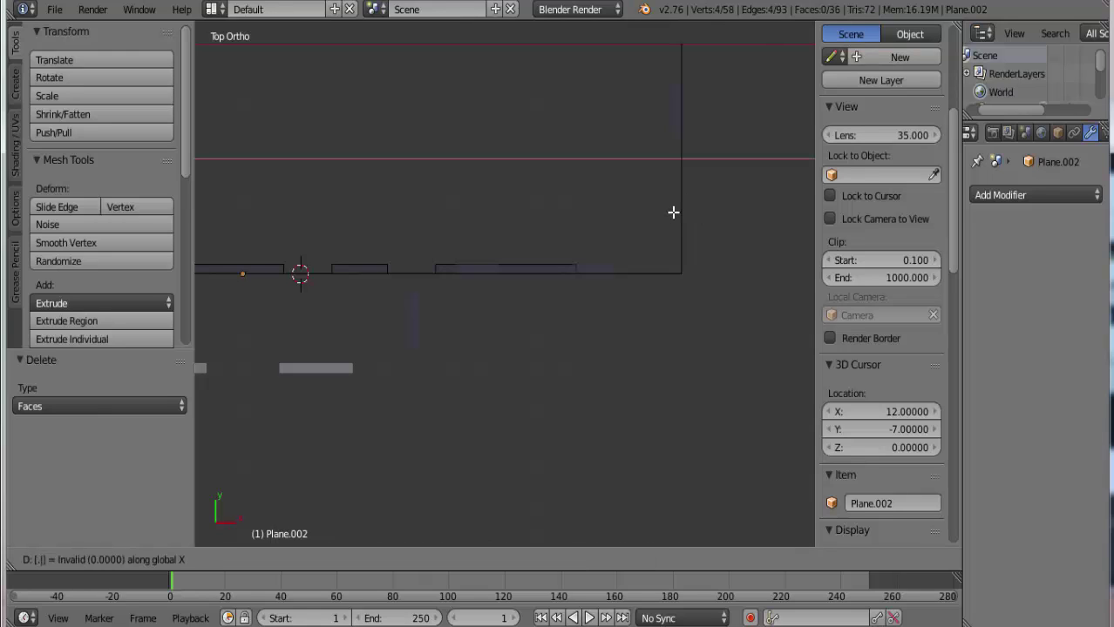
{"action": "type", "text": "3"}
{"action": "key", "text": "Escape"}
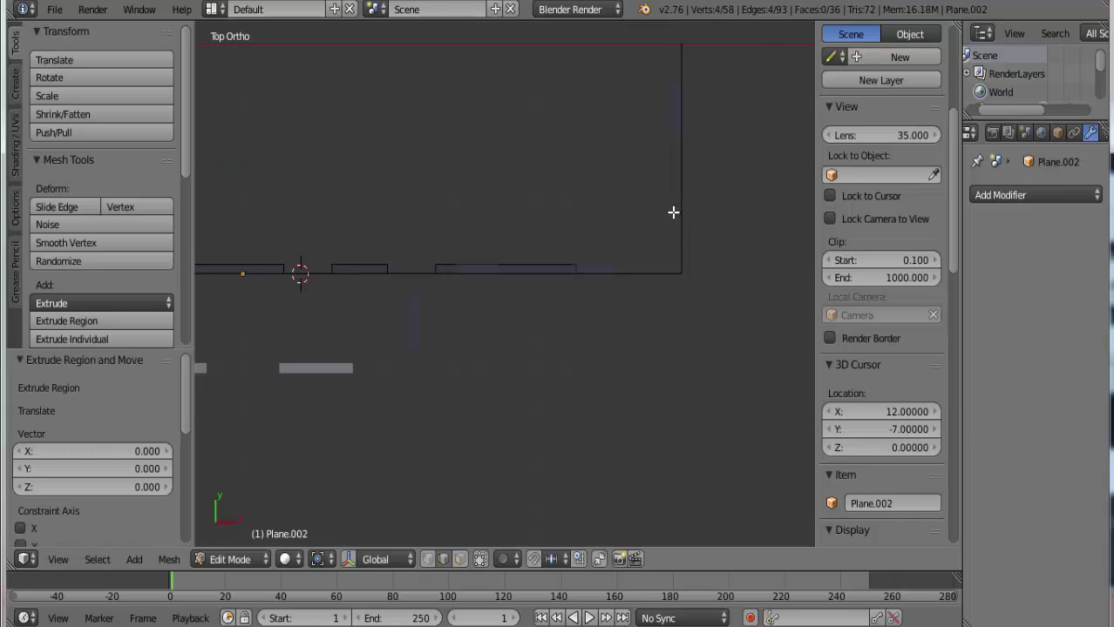
{"action": "key", "text": "g"}
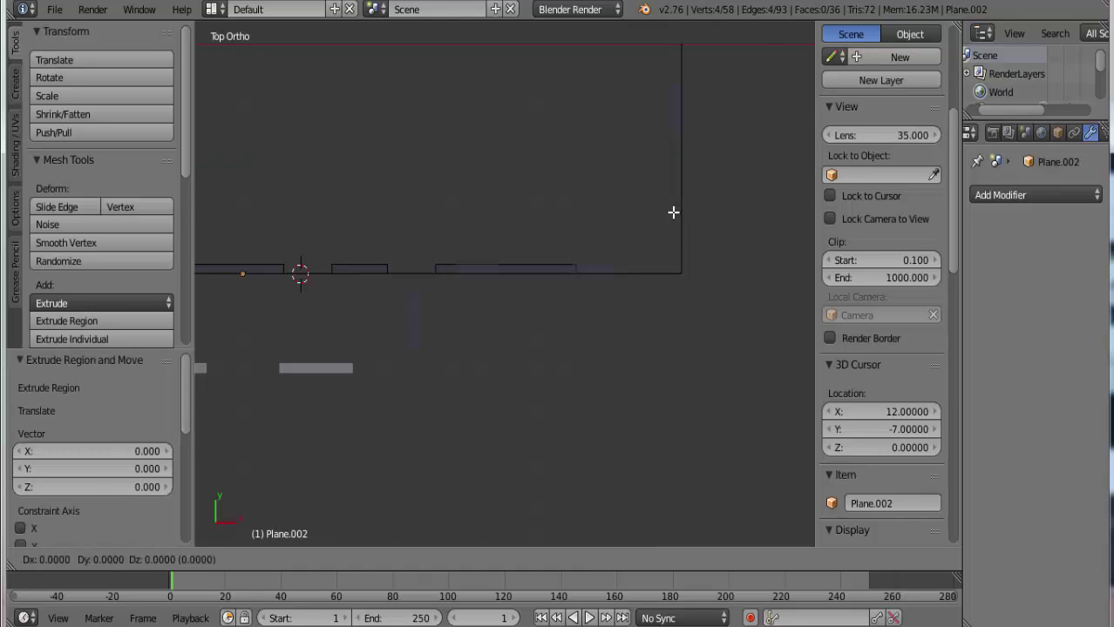
{"action": "key", "text": "x"}
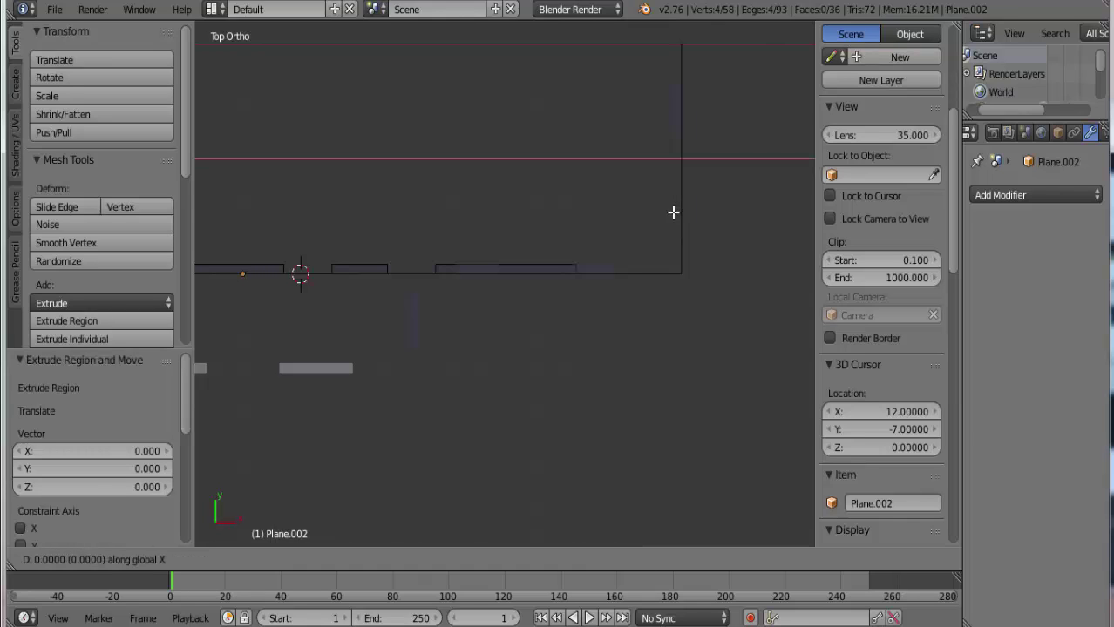
{"action": "type", "text": "-.3"}
{"action": "key", "text": "Return"}
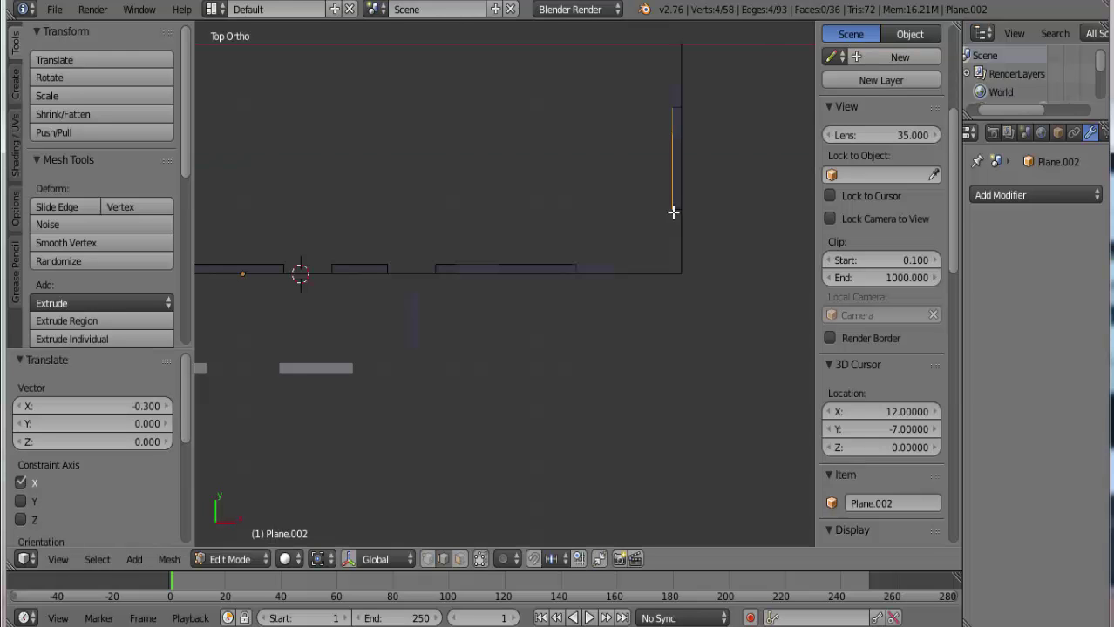
{"action": "mouse_move", "coordinate": [753, 269]}
{"action": "middle_mouse_down"}
{"action": "mouse_move", "coordinate": [613, 177]}
{"action": "mouse_move", "coordinate": [580, 116]}
{"action": "middle_mouse_up"}
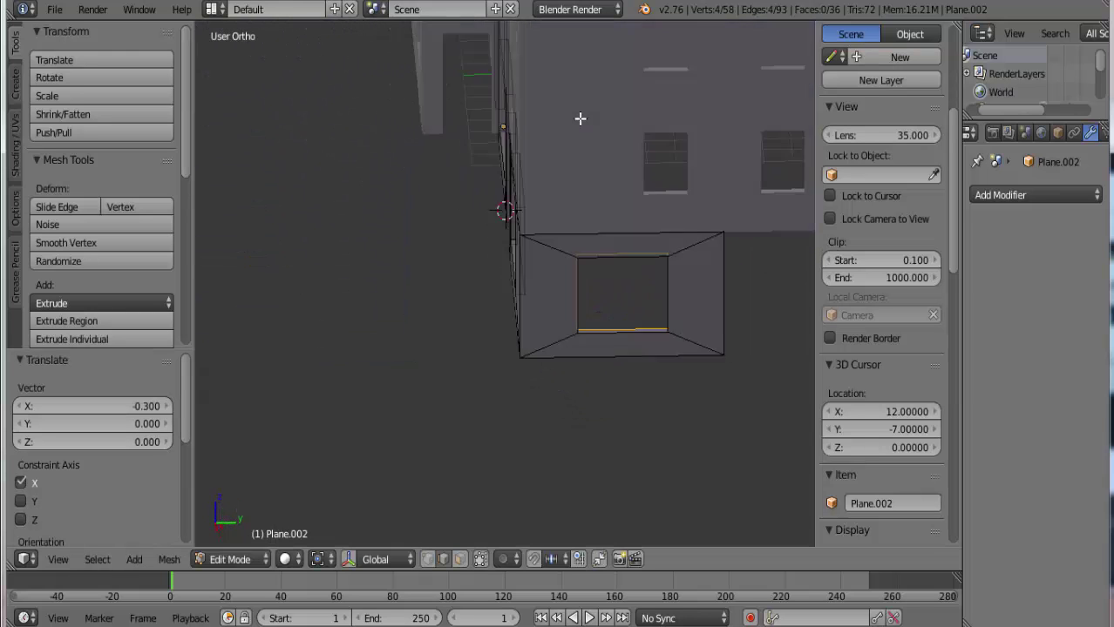
{"action": "scroll", "coordinate": [703, 196], "scroll_direction": "down", "scroll_amount": 3}
{"action": "mouse_move", "coordinate": [703, 196]}
{"action": "middle_mouse_down"}
{"action": "mouse_move", "coordinate": [648, 300]}
{"action": "mouse_move", "coordinate": [527, 301]}
{"action": "mouse_move", "coordinate": [574, 305]}
{"action": "middle_mouse_up"}
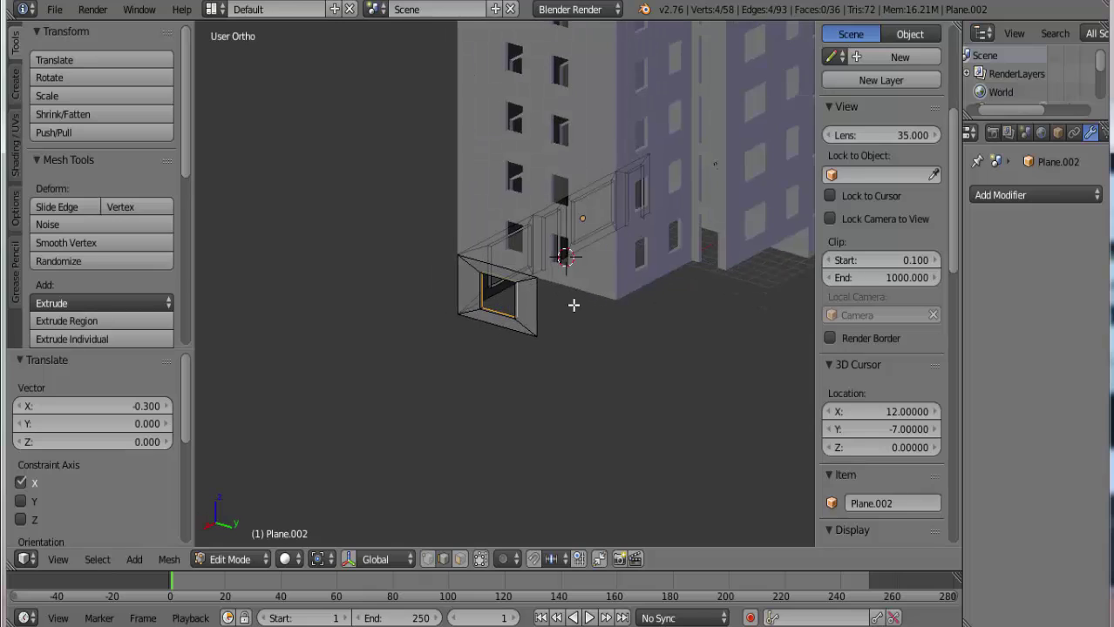
{"action": "key", "text": "KP_7"}
Parent Plane.002 to the facade Plane (Ctrl+P, Object), then select the facade and enter Edit Mode
{"action": "key", "text": "KP_1"}
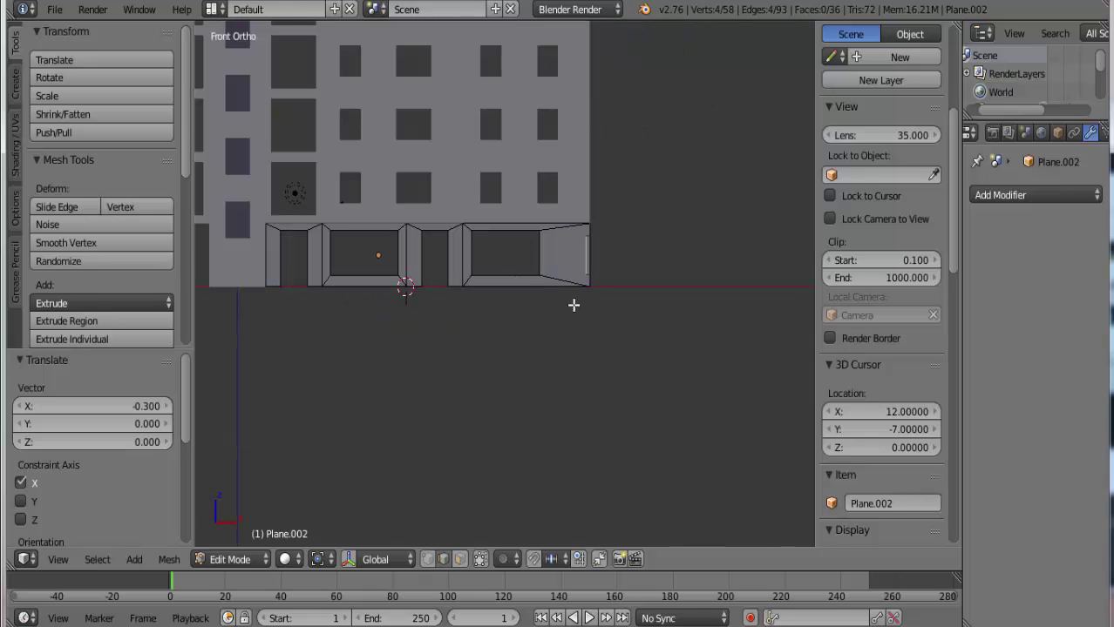
{"action": "key", "text": "Tab"}
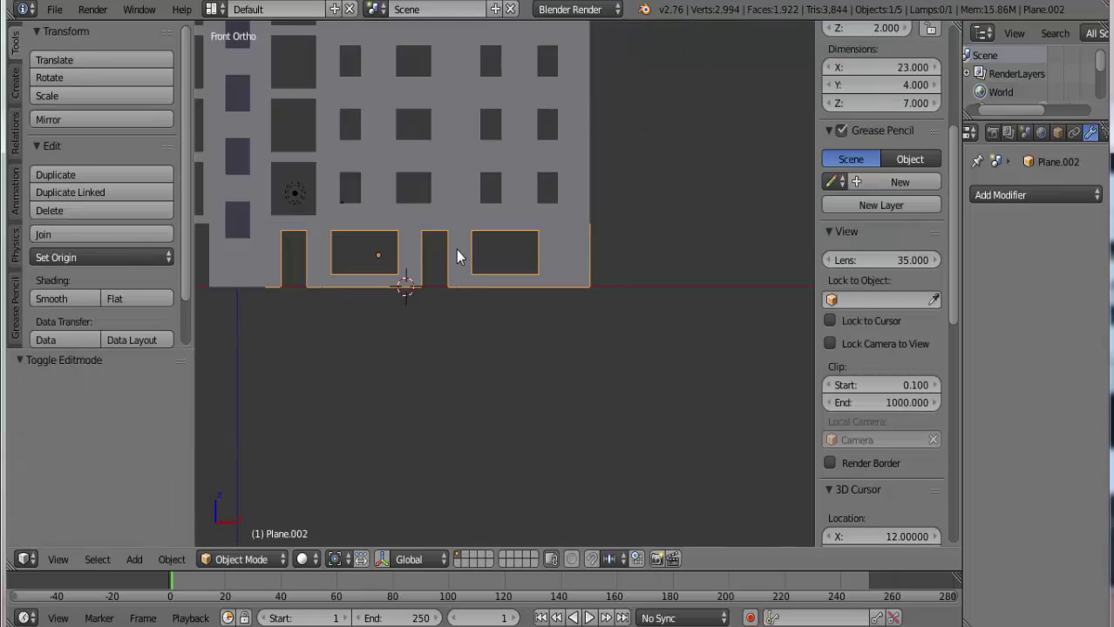
{"action": "right_click", "coordinate": [448, 148], "text": "shift"}
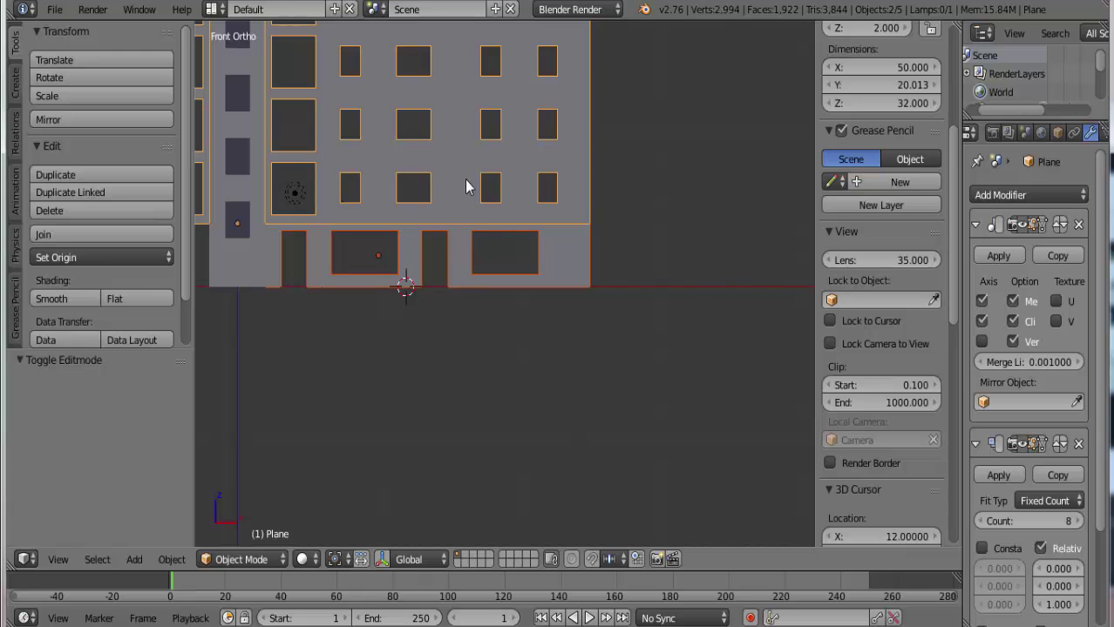
{"action": "key", "text": "ctrl+p"}
{"action": "left_click", "coordinate": [467, 185]}
{"action": "key", "text": "Tab"}
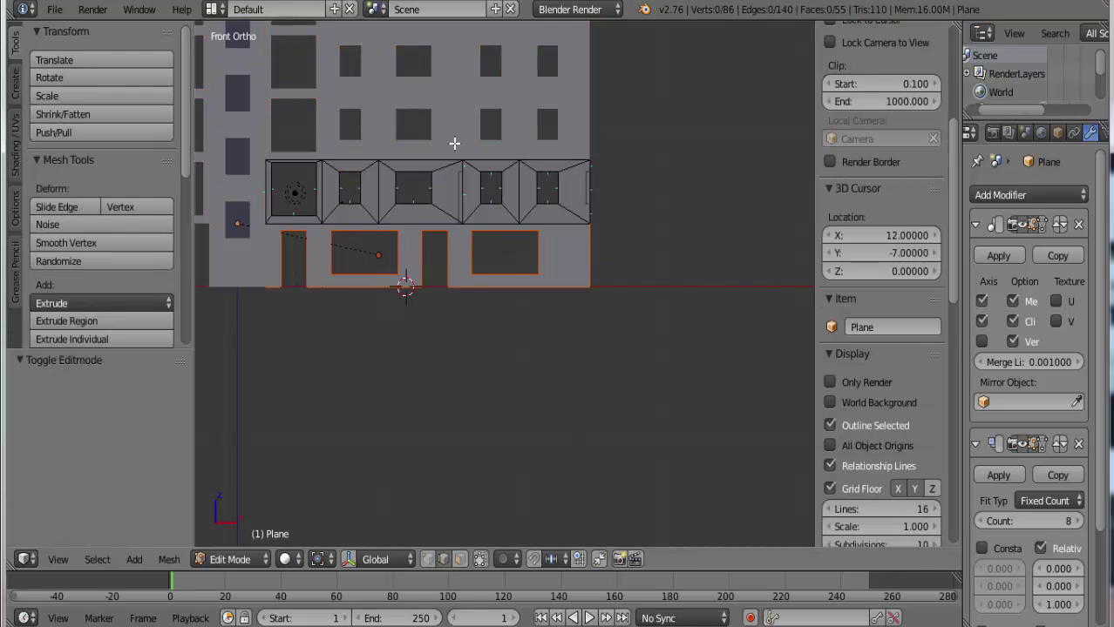
{"action": "key", "text": "Tab"}
{"action": "right_click", "coordinate": [461, 145]}
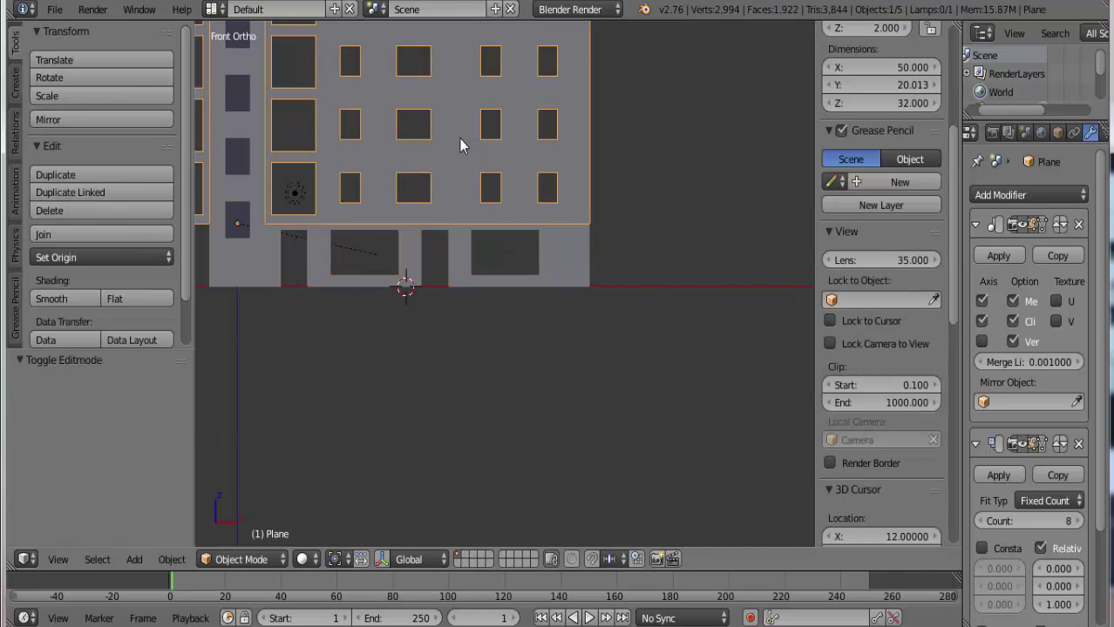
{"action": "key", "text": "Tab"}
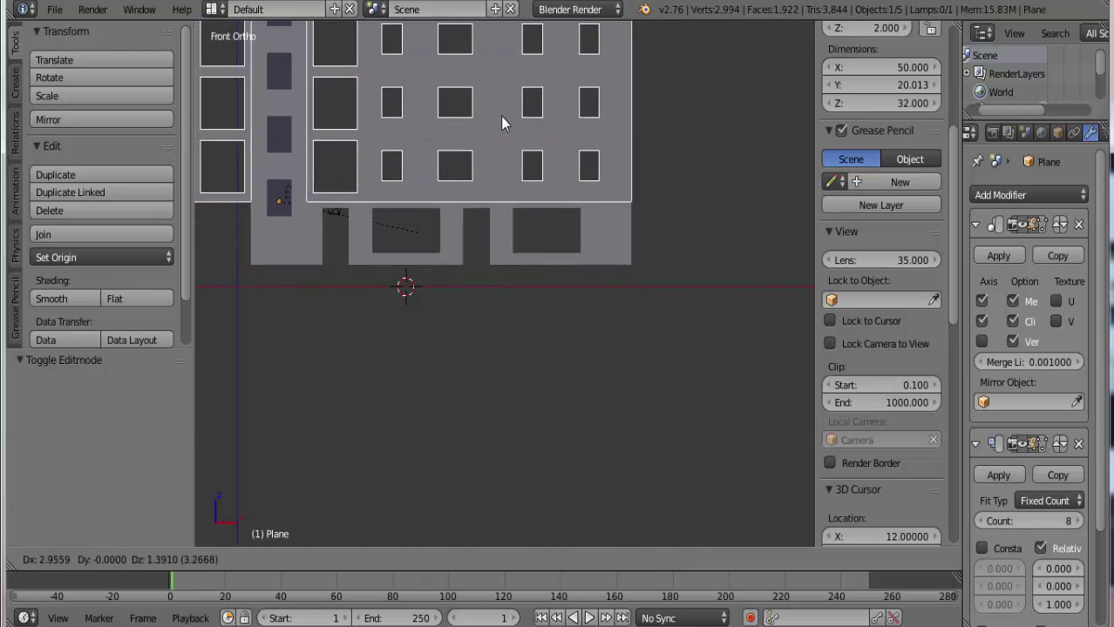
{"action": "key", "text": "Tab"}
{"action": "right_click", "coordinate": [553, 271]}
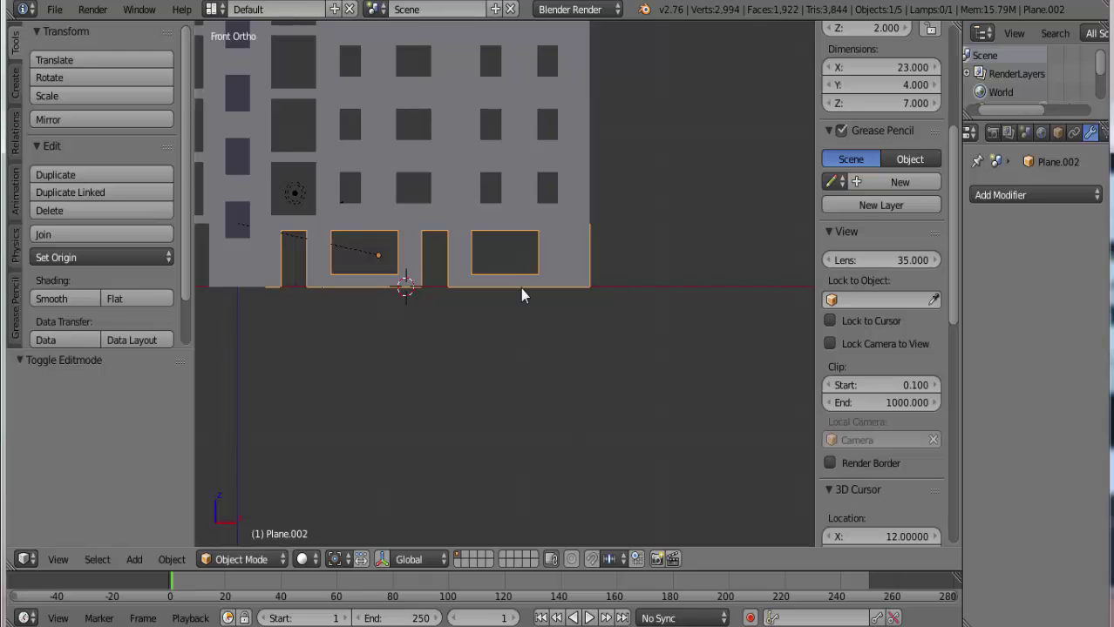
{"action": "key", "text": "KP_7"}
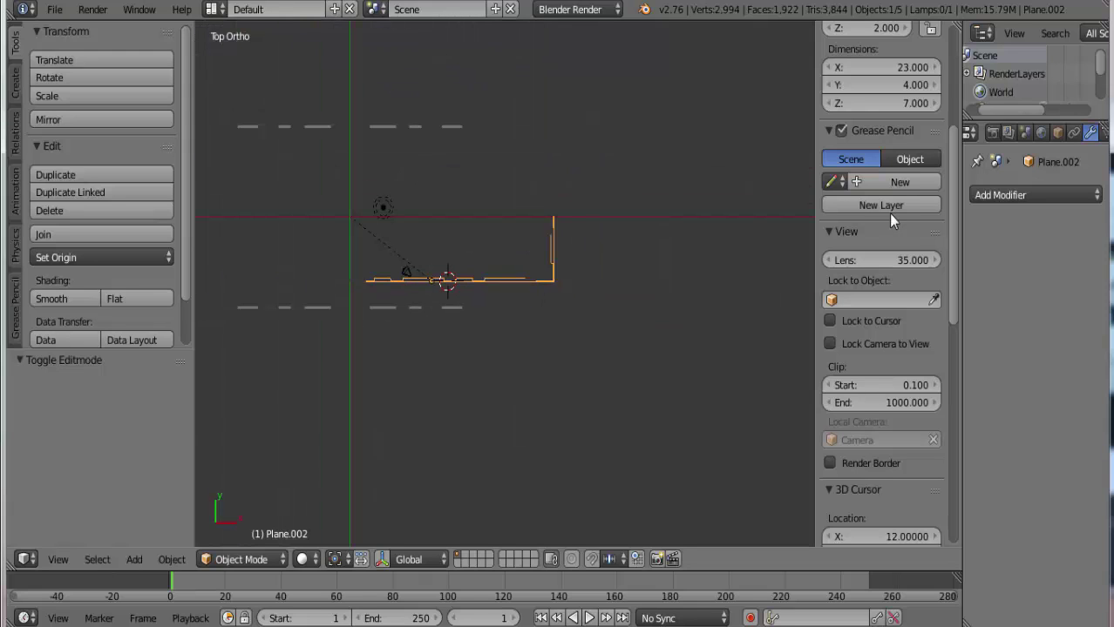
{"action": "left_click", "coordinate": [1016, 196]}
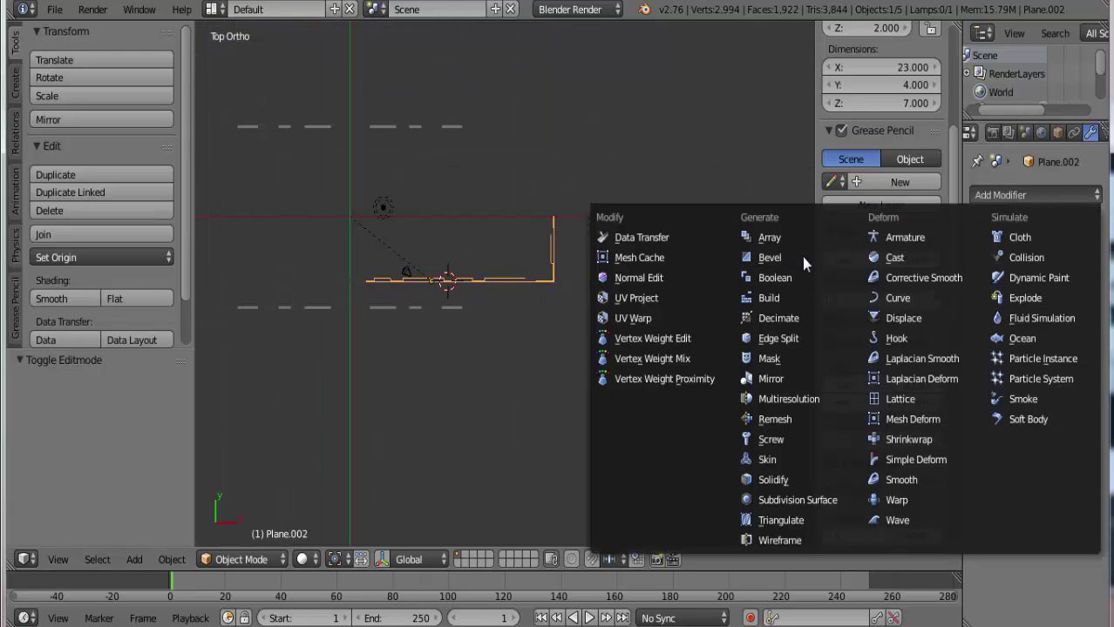
{"action": "left_click", "coordinate": [789, 378]}
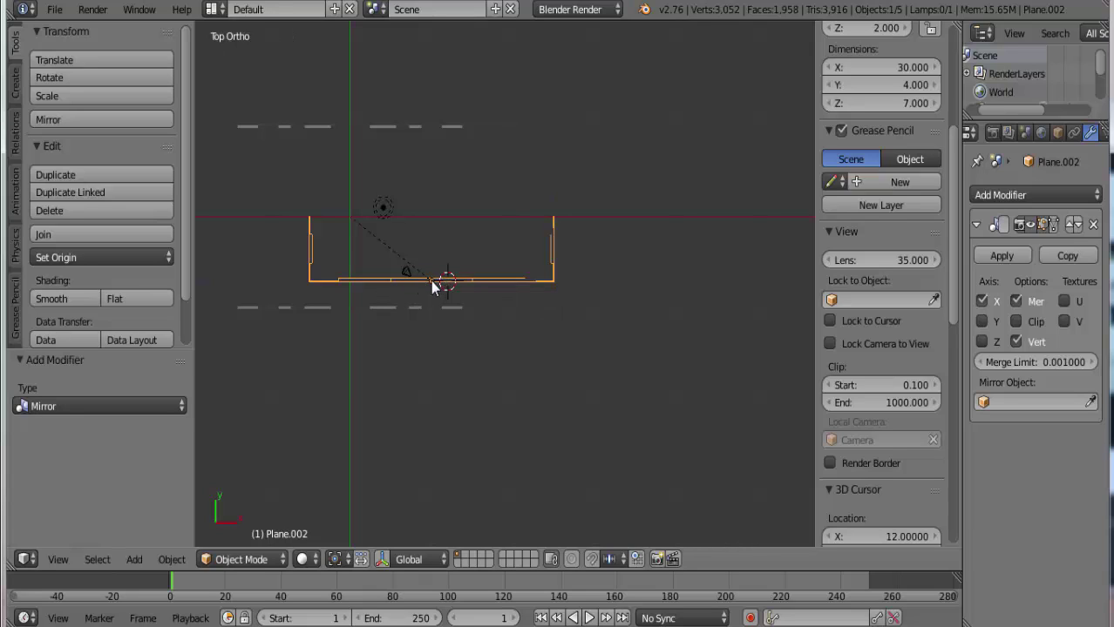
{"action": "left_click", "coordinate": [1096, 225]}
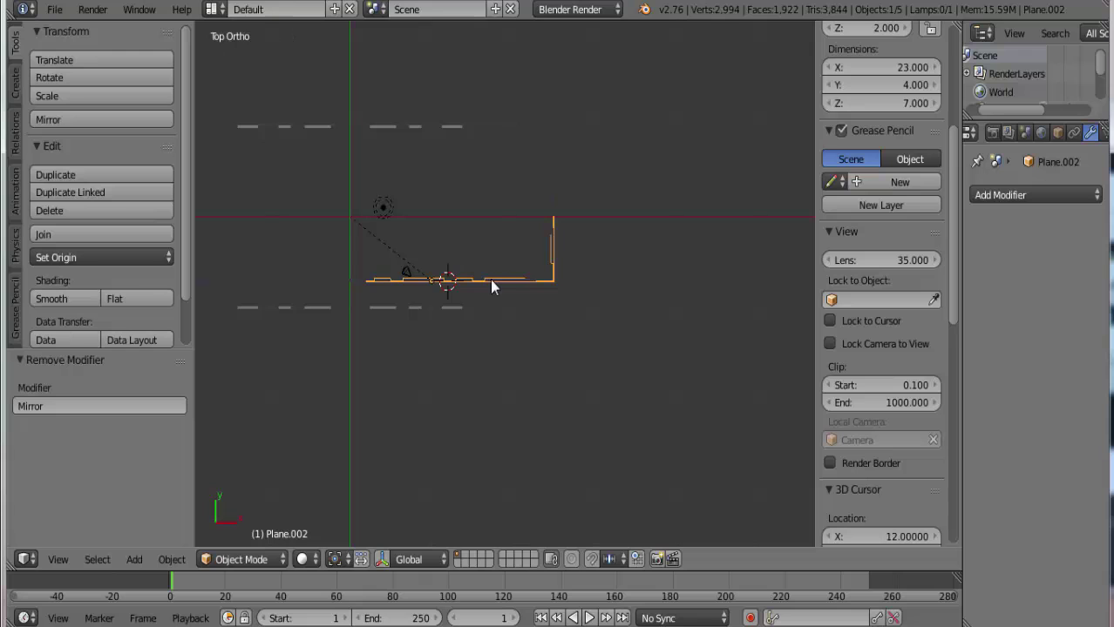
{"action": "key", "text": "KP_1"}
Inspect the storefront strip Plane.002 in Edit Mode, selecting its whole mesh
{"action": "key", "text": "Tab"}
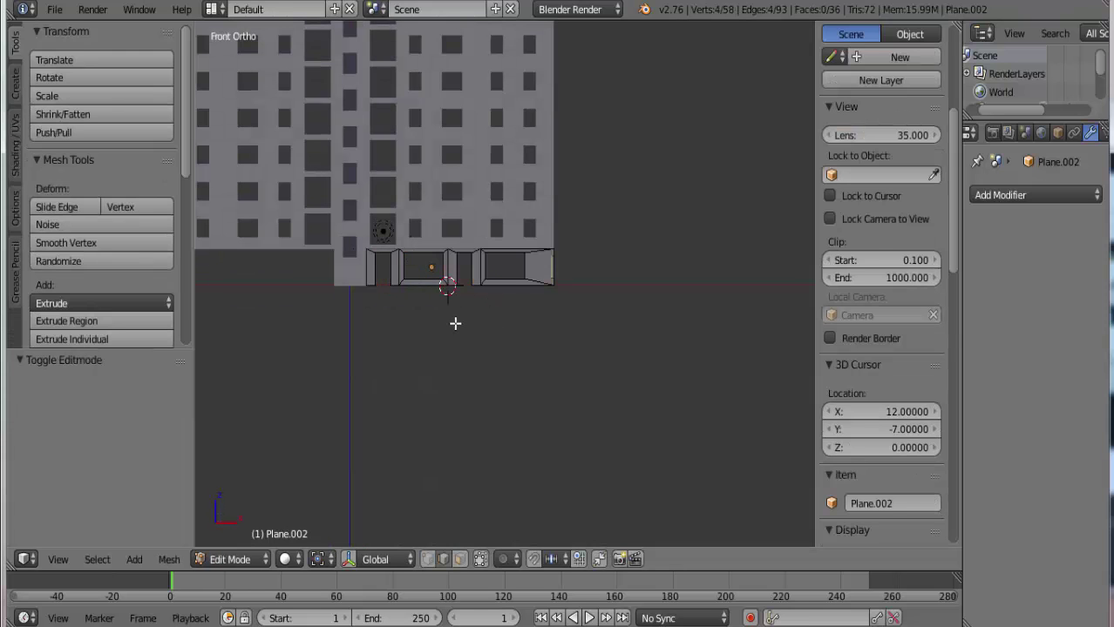
{"action": "scroll", "coordinate": [455, 324], "scroll_direction": "up", "scroll_amount": 5}
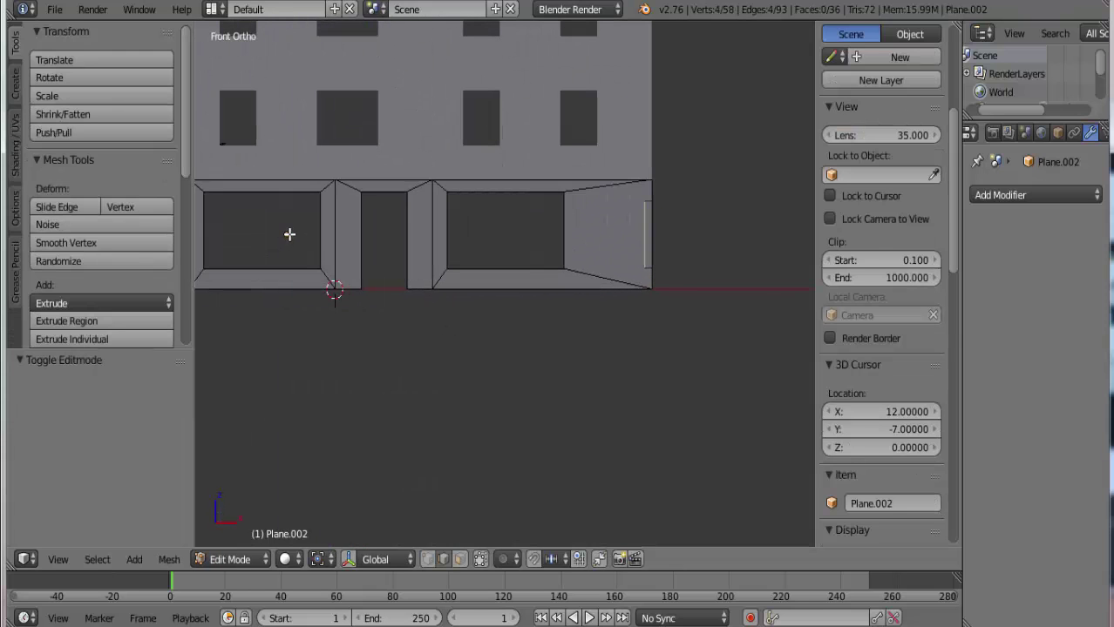
{"action": "scroll", "coordinate": [291, 237], "scroll_direction": "down", "scroll_amount": 4}
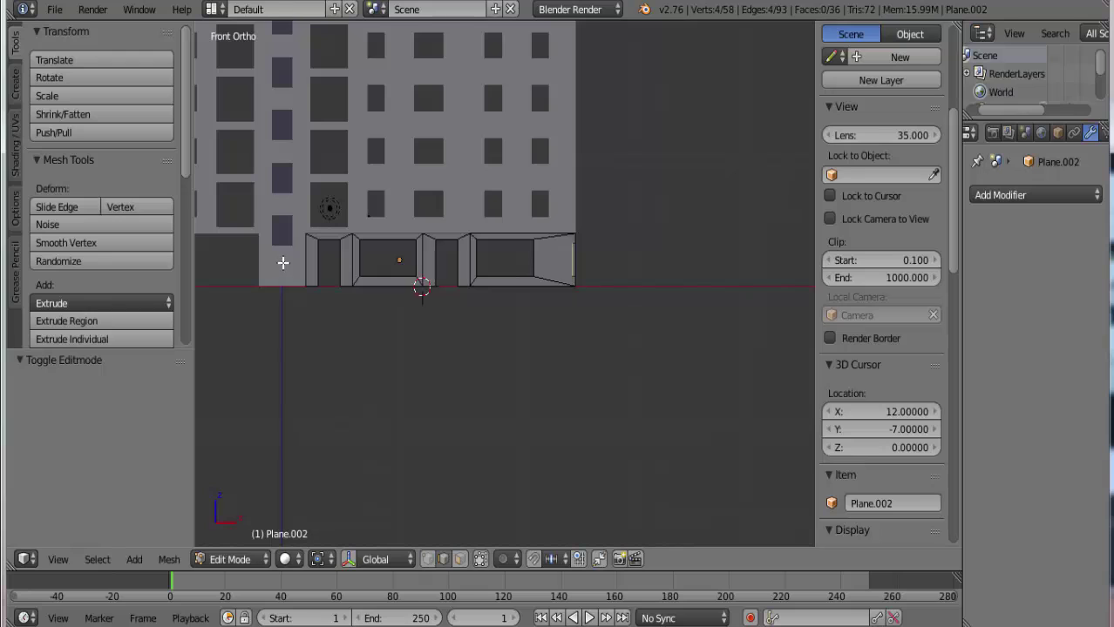
{"action": "key", "text": "a"}
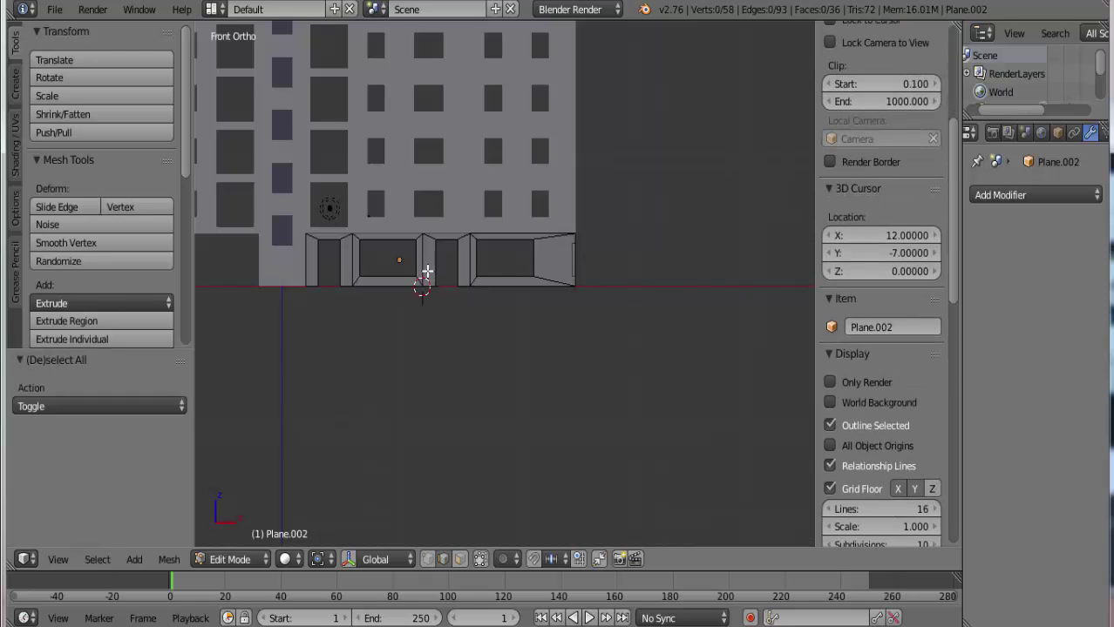
{"action": "key", "text": "a"}
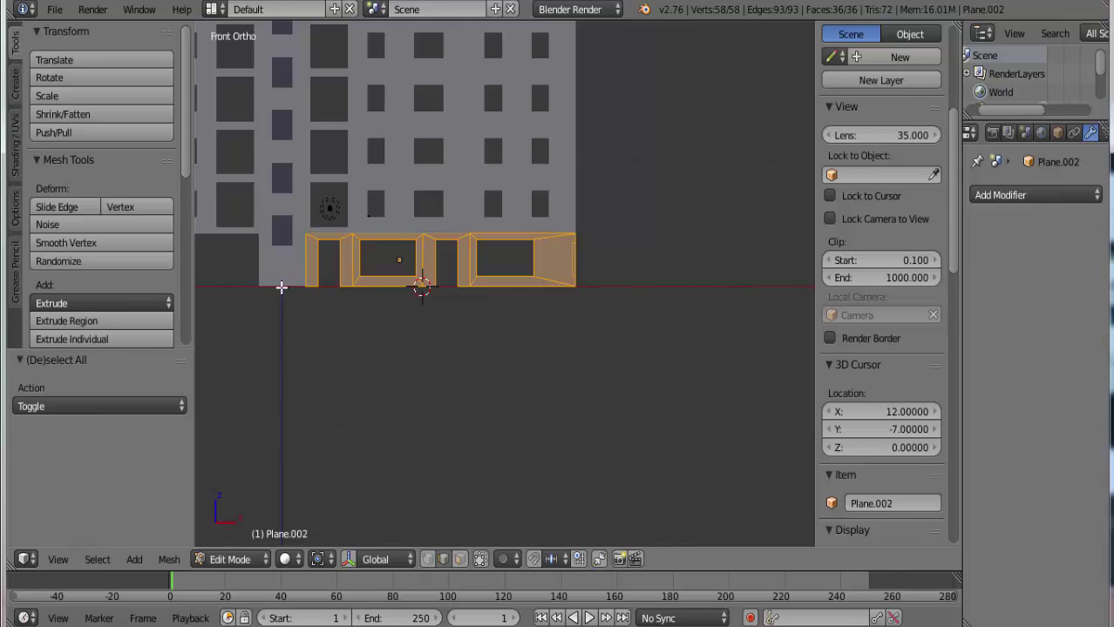
{"action": "key", "text": "Tab"}
{"action": "key", "text": "Tab"}
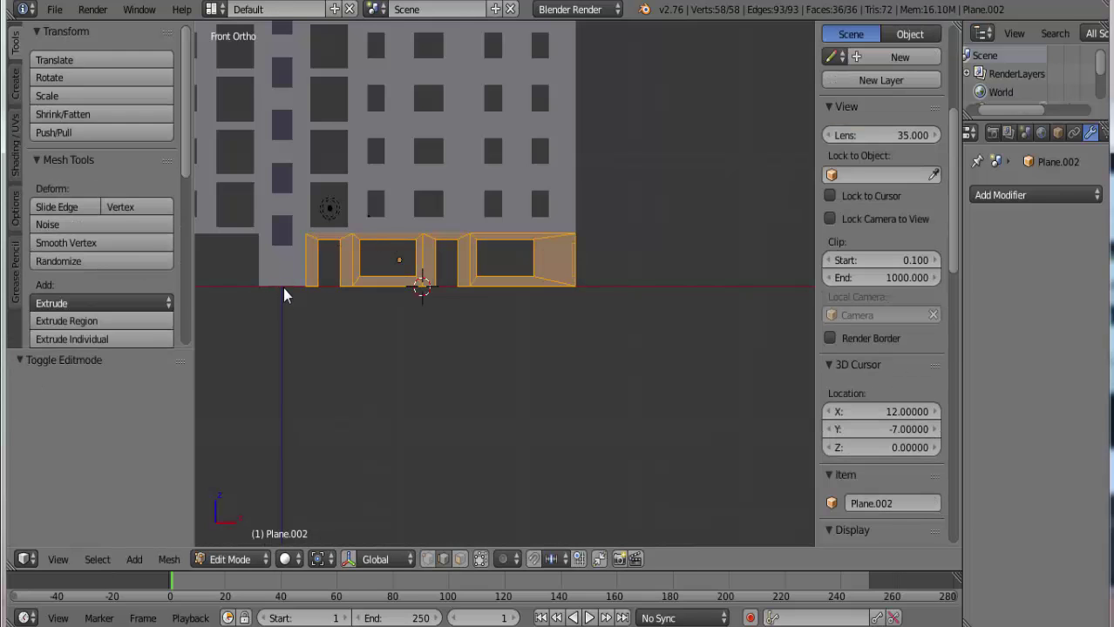
Check the column Plane.001's mesh, then reselect Plane.002 and zoom in on the storefront
{"action": "key", "text": "Tab"}
{"action": "right_click", "coordinate": [282, 281]}
{"action": "key", "text": "Tab"}
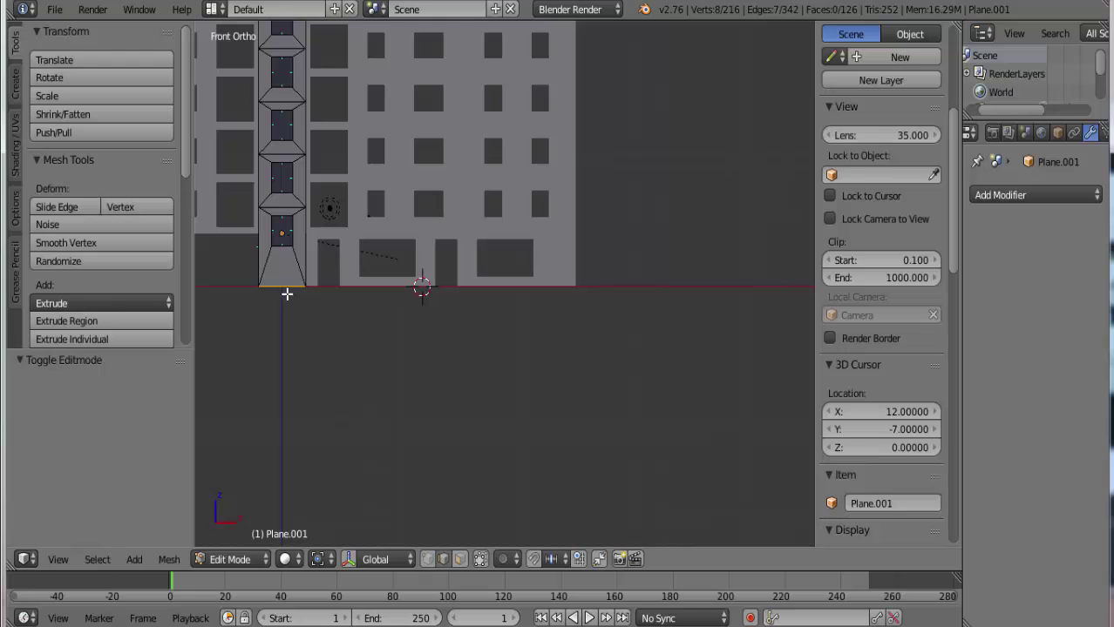
{"action": "key", "text": "Tab"}
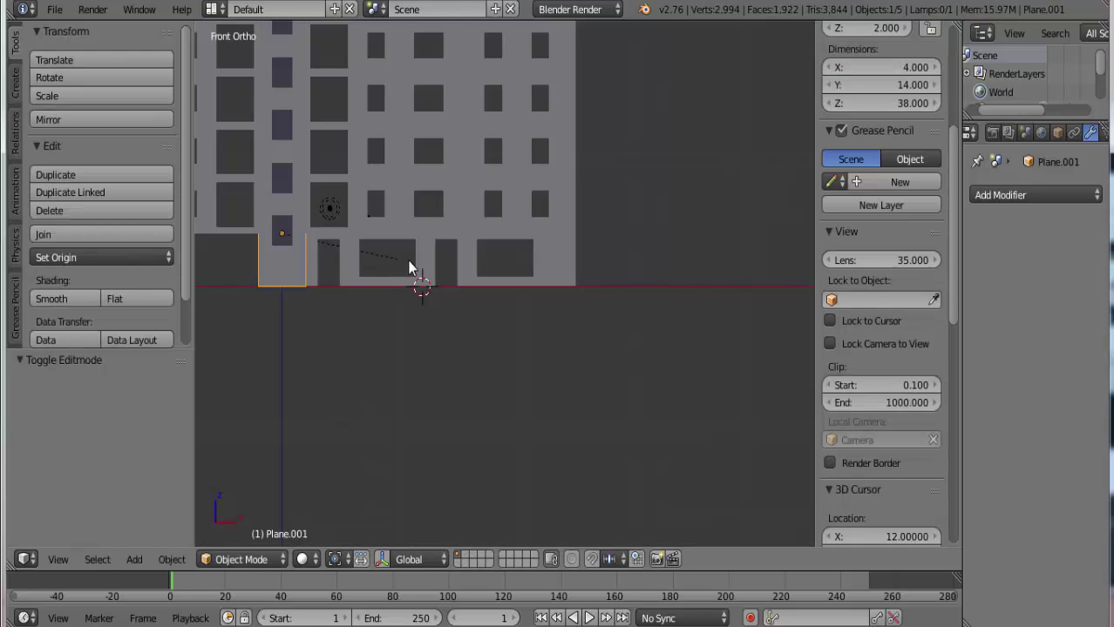
{"action": "key", "text": "Tab"}
{"action": "key", "text": "Tab"}
{"action": "right_click", "coordinate": [424, 275]}
{"action": "key", "text": "Tab"}
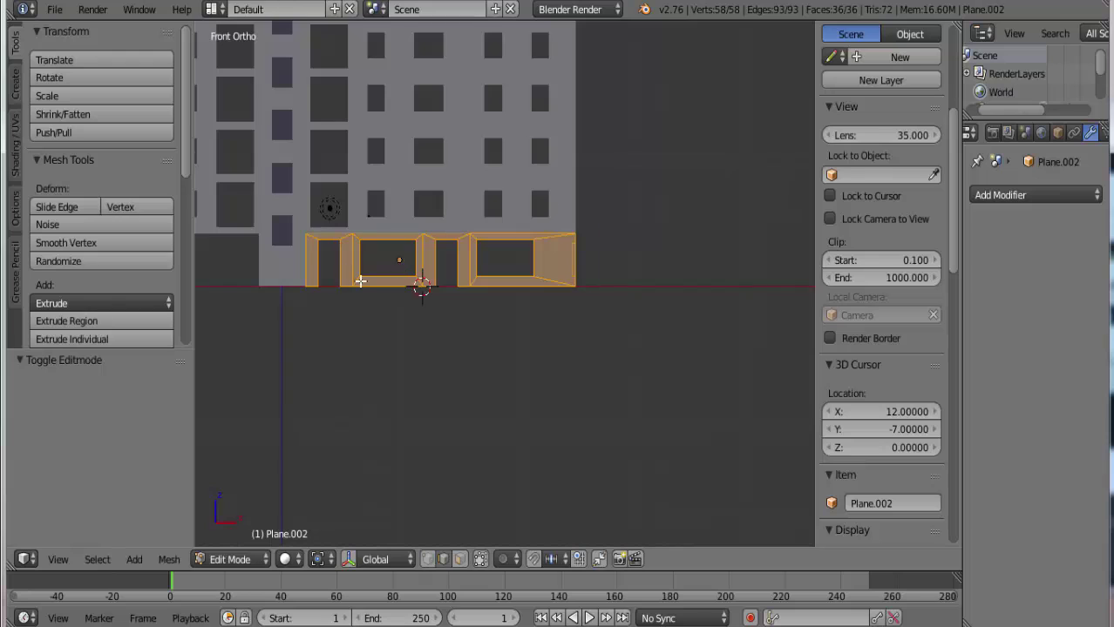
{"action": "scroll", "coordinate": [350, 279], "scroll_direction": "up", "scroll_amount": 2}
{"action": "scroll", "coordinate": [355, 280], "scroll_direction": "up", "scroll_amount": 1}
{"action": "scroll", "coordinate": [417, 315], "scroll_direction": "up", "scroll_amount": 2}
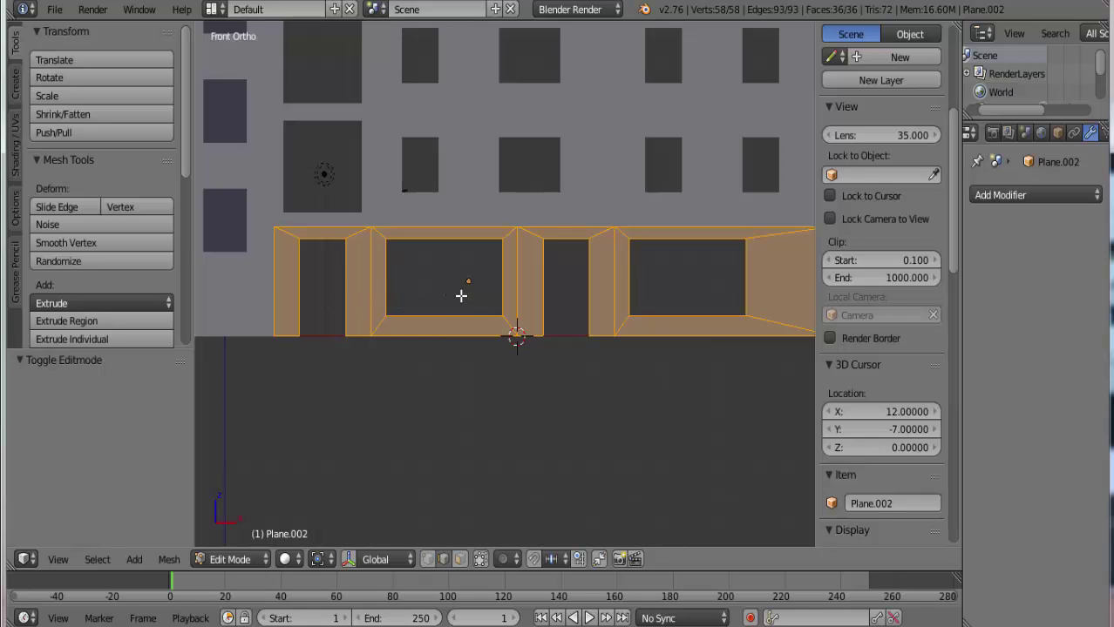
In Edit Mode, shift the strip's mesh a net 10 units along X (moves of 9, -1, 2)
{"action": "key", "text": "g"}
{"action": "key", "text": "x"}
{"action": "key", "text": "9"}
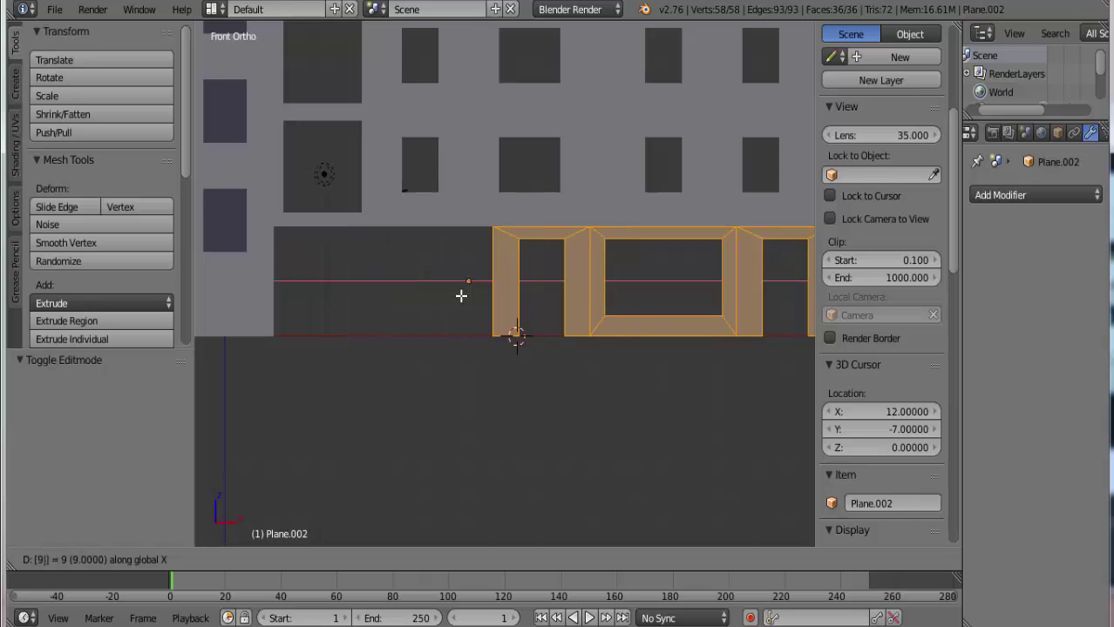
{"action": "key", "text": "Return"}
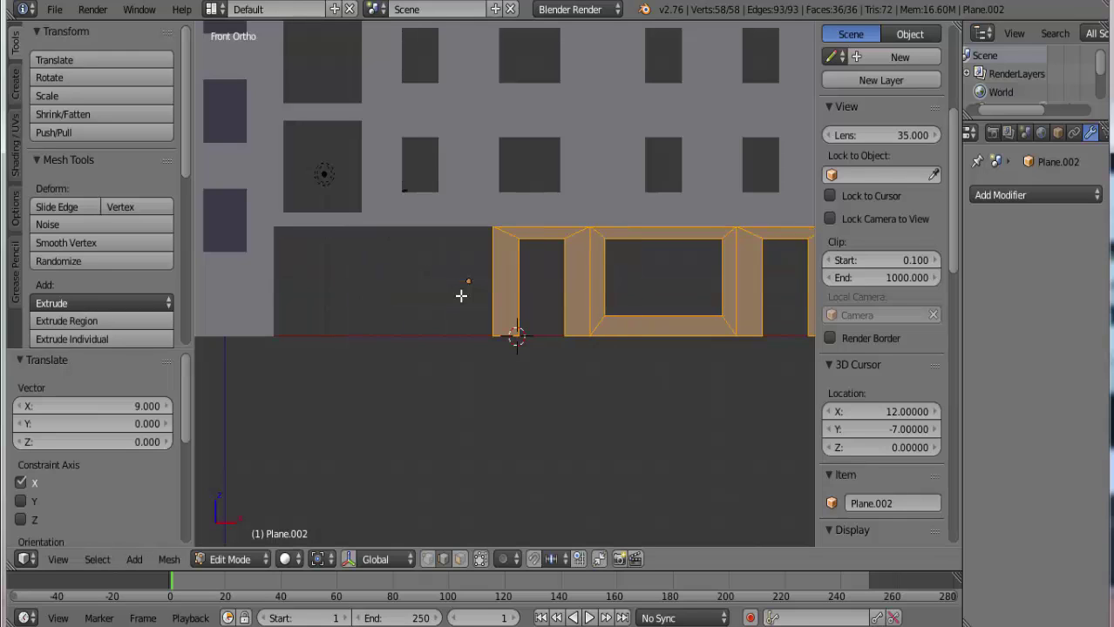
{"action": "type", "text": "gx"}
{"action": "type", "text": "-1"}
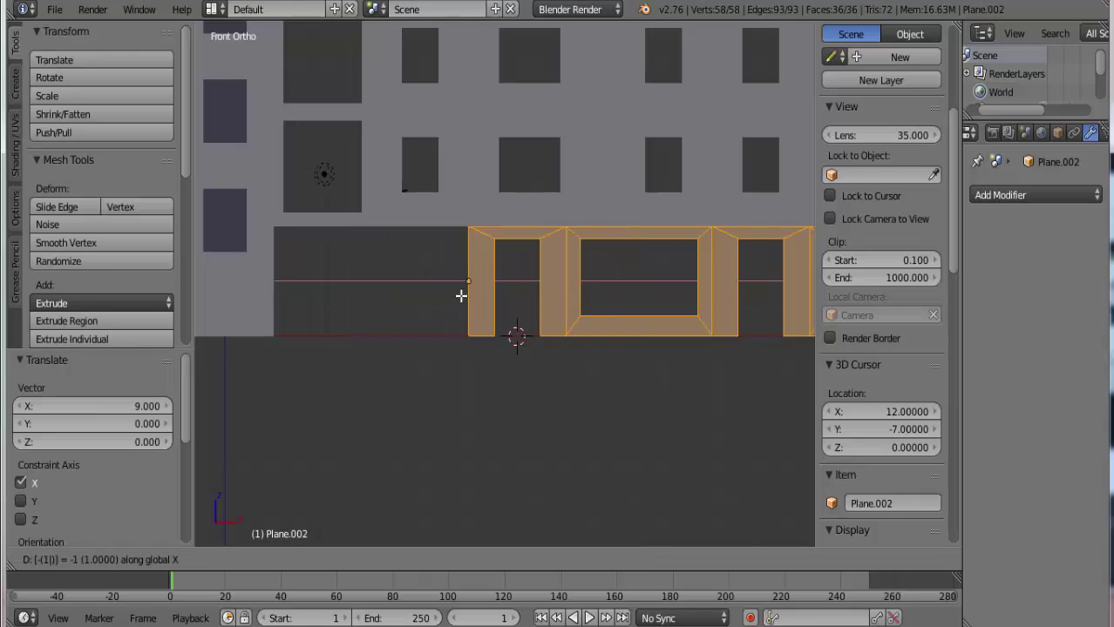
{"action": "key", "text": "Return"}
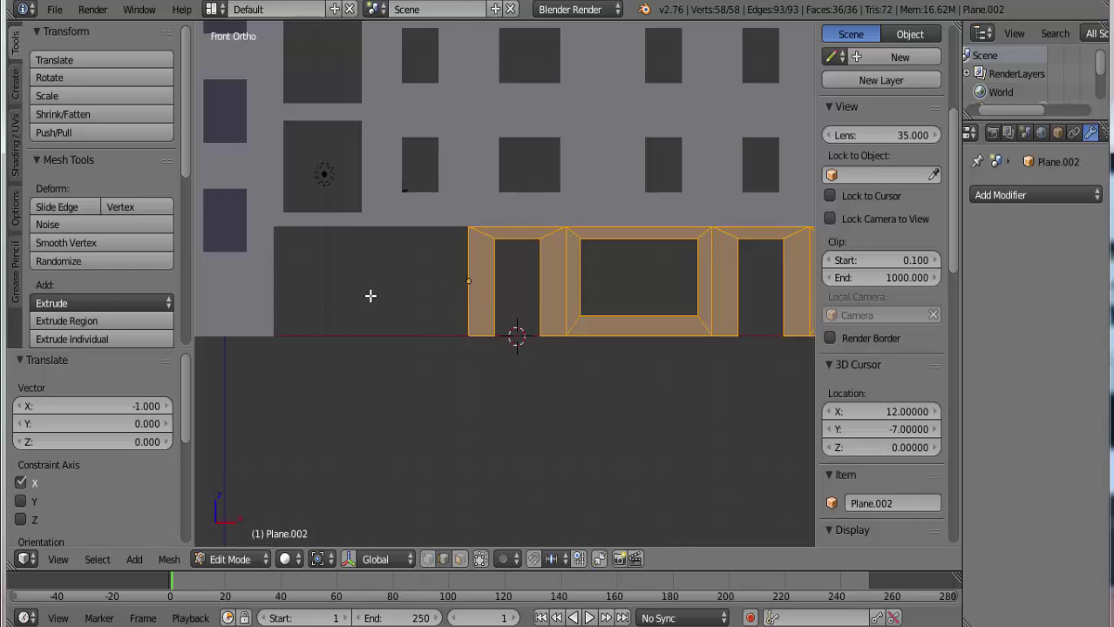
{"action": "scroll", "coordinate": [284, 299], "scroll_direction": "down", "scroll_amount": 1}
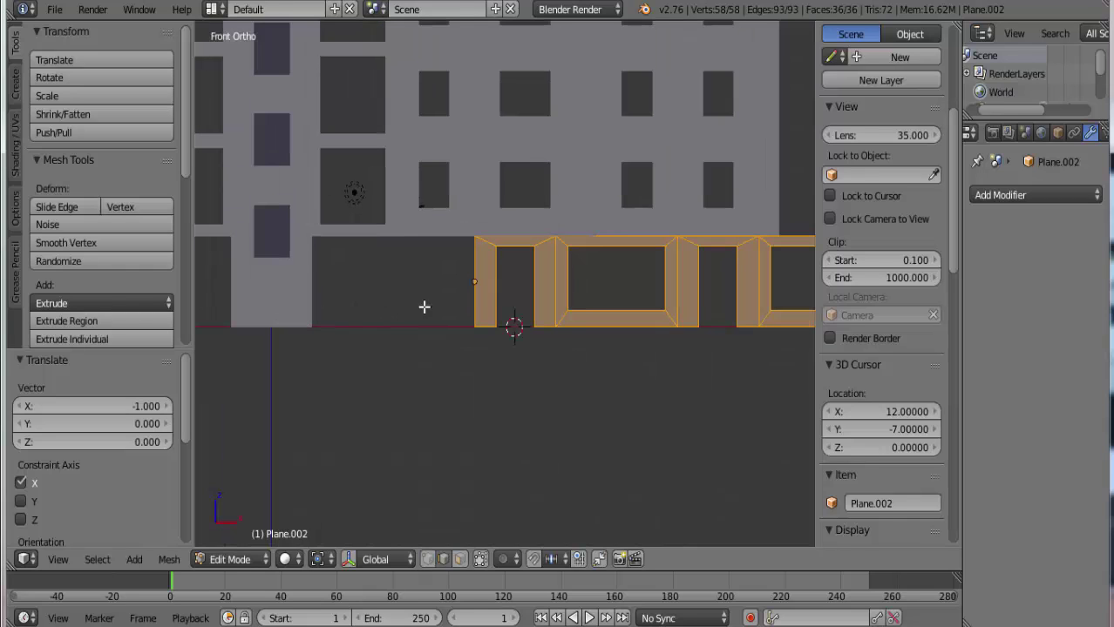
{"action": "key", "text": "g"}
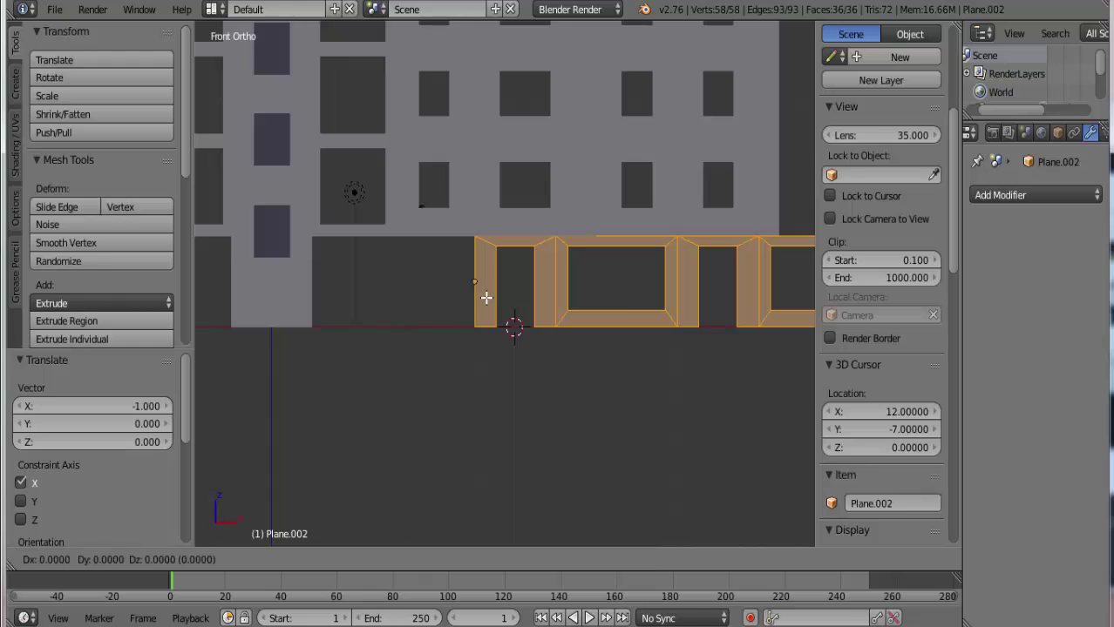
{"action": "key", "text": "x"}
{"action": "key", "text": "2"}
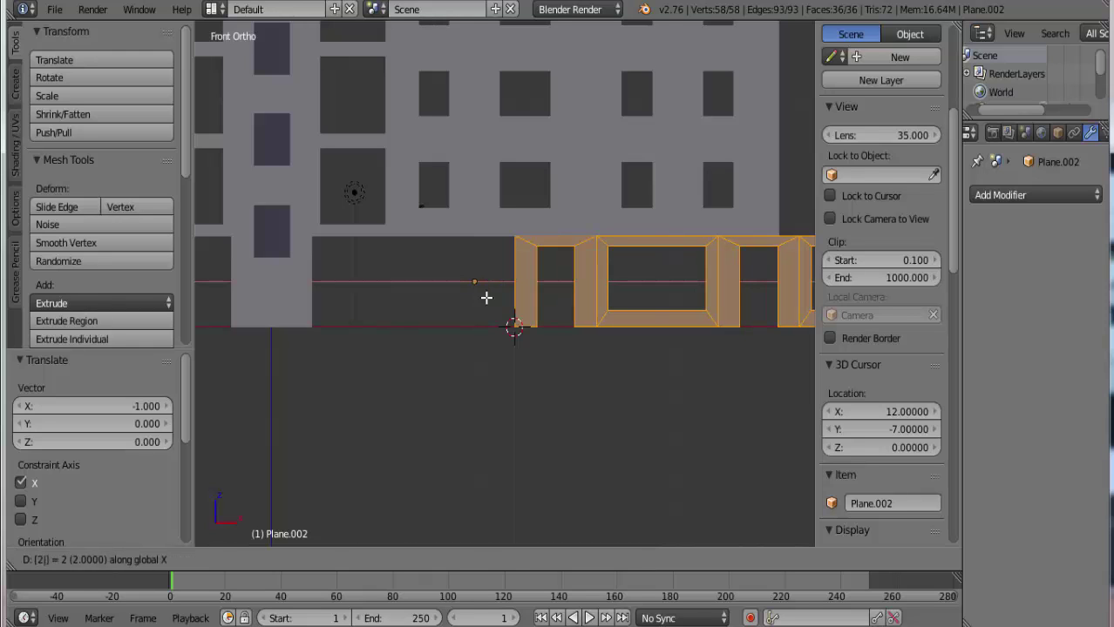
{"action": "key", "text": "Return"}
{"action": "scroll", "coordinate": [552, 278], "scroll_direction": "down", "scroll_amount": 3}
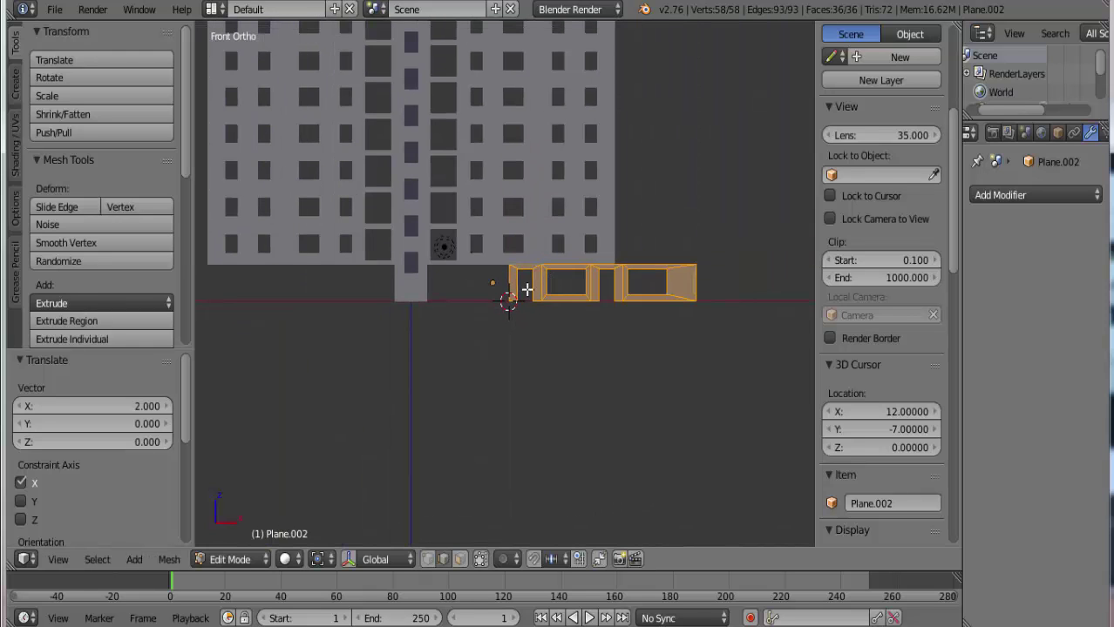
{"action": "scroll", "coordinate": [582, 325], "scroll_direction": "up", "scroll_amount": 3}
In Object Mode, move the whole strip object 10 units along -X, then return to Edit Mode
{"action": "key", "text": "Tab"}
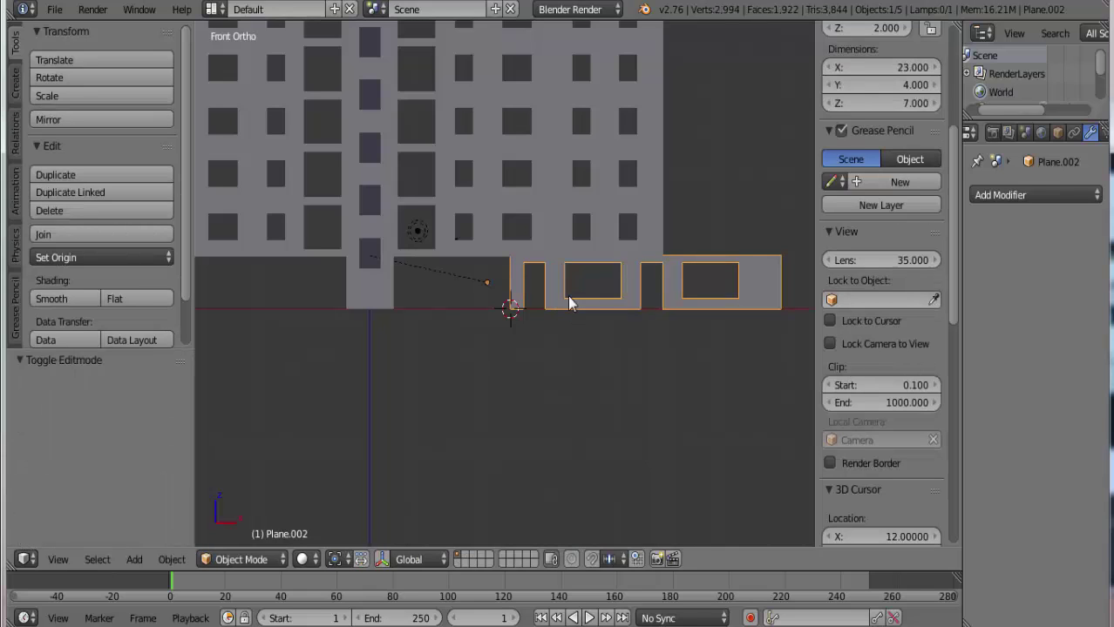
{"action": "key", "text": "g"}
{"action": "key", "text": "x"}
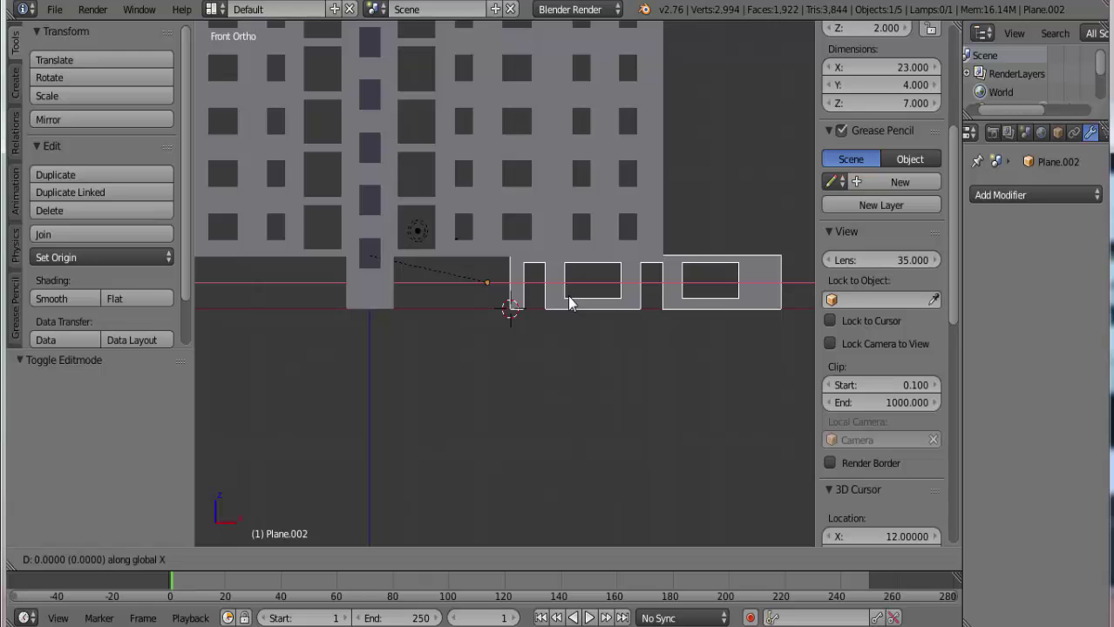
{"action": "type", "text": "-10"}
{"action": "key", "text": "Return"}
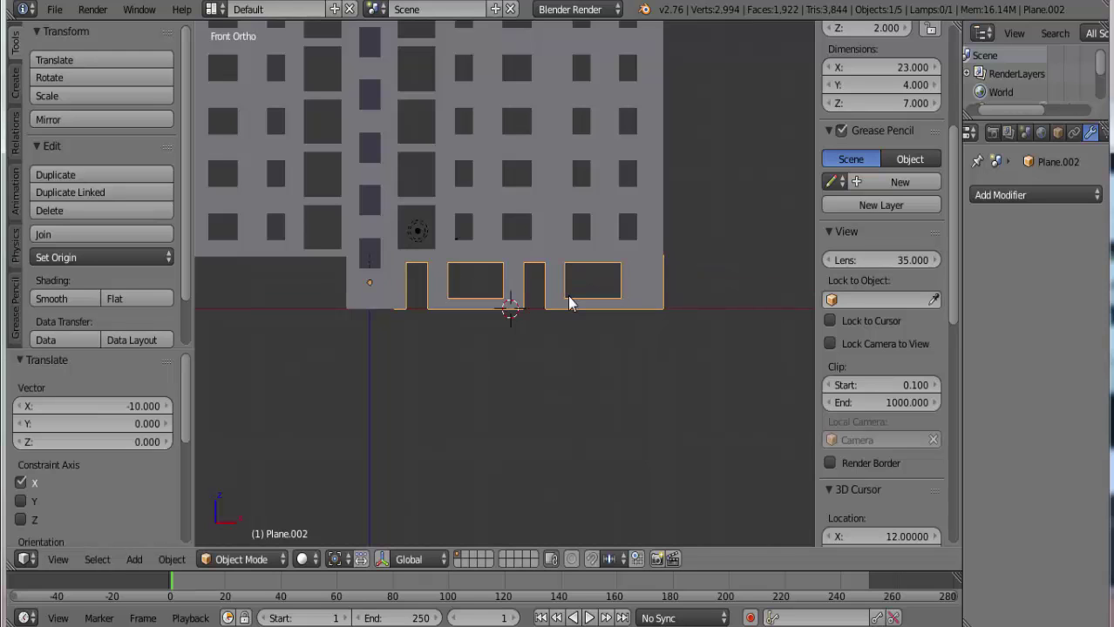
{"action": "scroll", "coordinate": [469, 339], "scroll_direction": "up", "scroll_amount": 4}
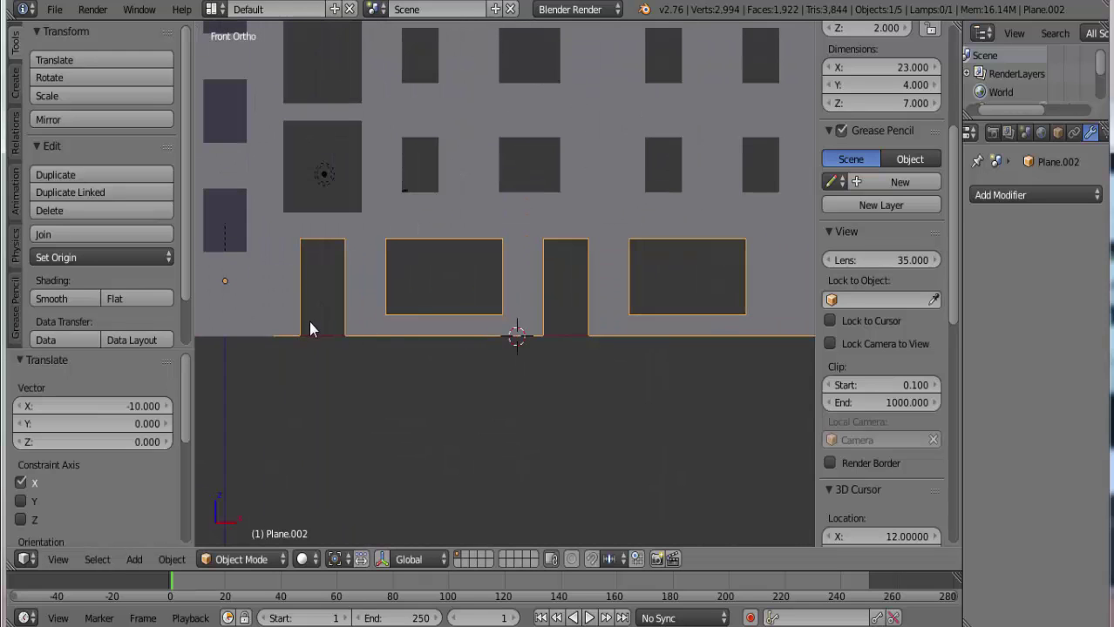
{"action": "key", "text": "Tab"}
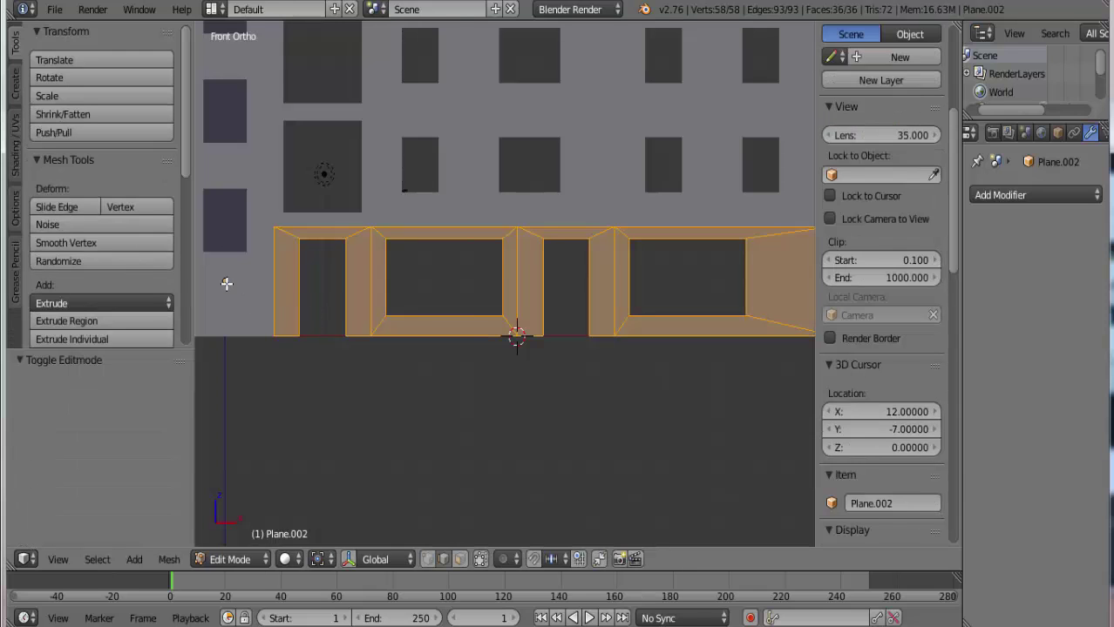
Pan and zoom out, check the strip's origin, then view it in Top Ortho
{"action": "middle_click_drag", "start_coordinate": [343, 295], "coordinate": [438, 278], "text": "shift"}
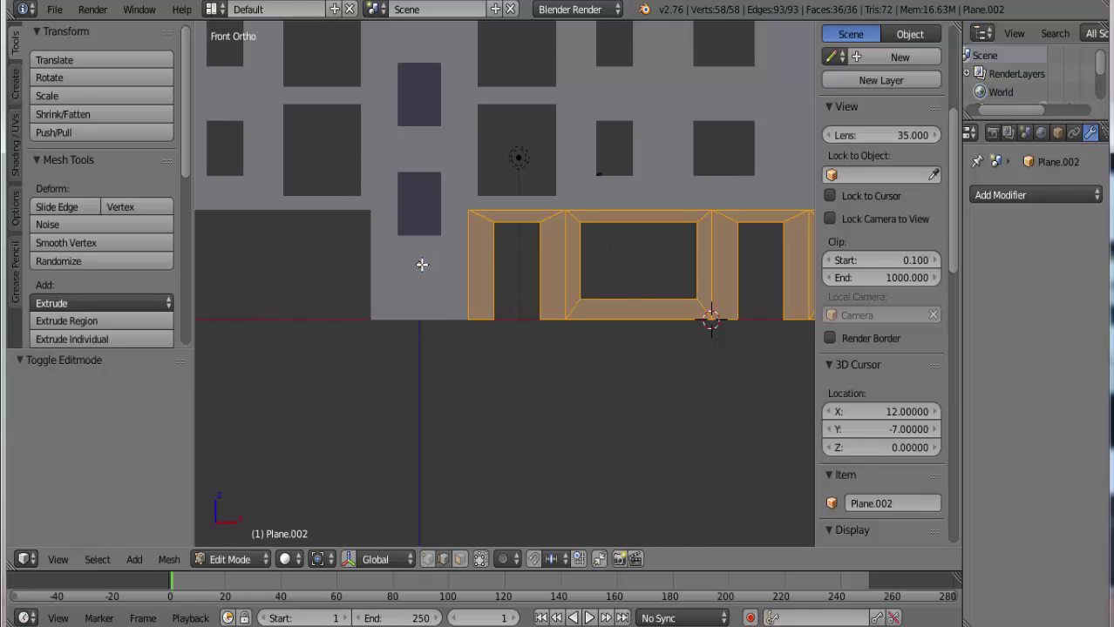
{"action": "key", "text": "Tab"}
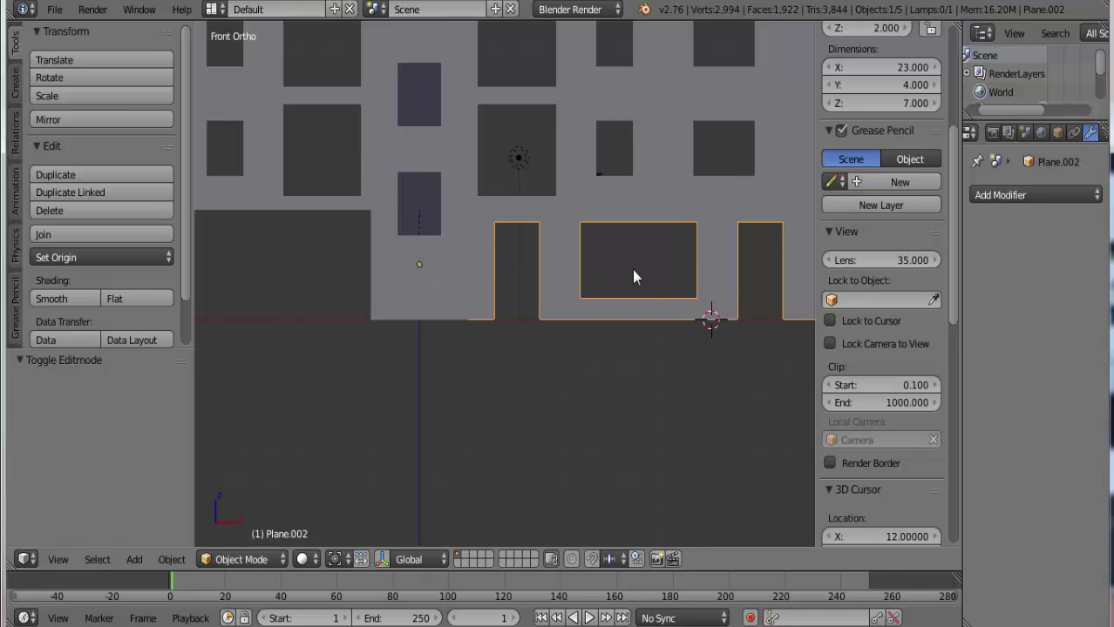
{"action": "key", "text": "Tab"}
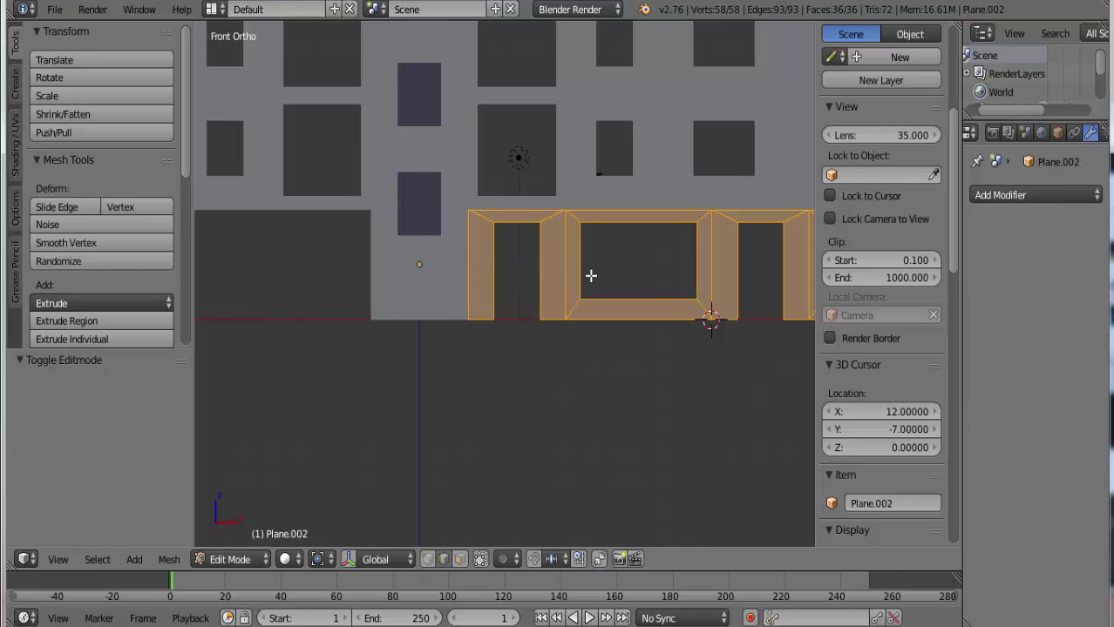
{"action": "scroll", "coordinate": [590, 276], "scroll_direction": "down", "scroll_amount": 1}
{"action": "scroll", "coordinate": [590, 276], "scroll_direction": "down", "scroll_amount": 1}
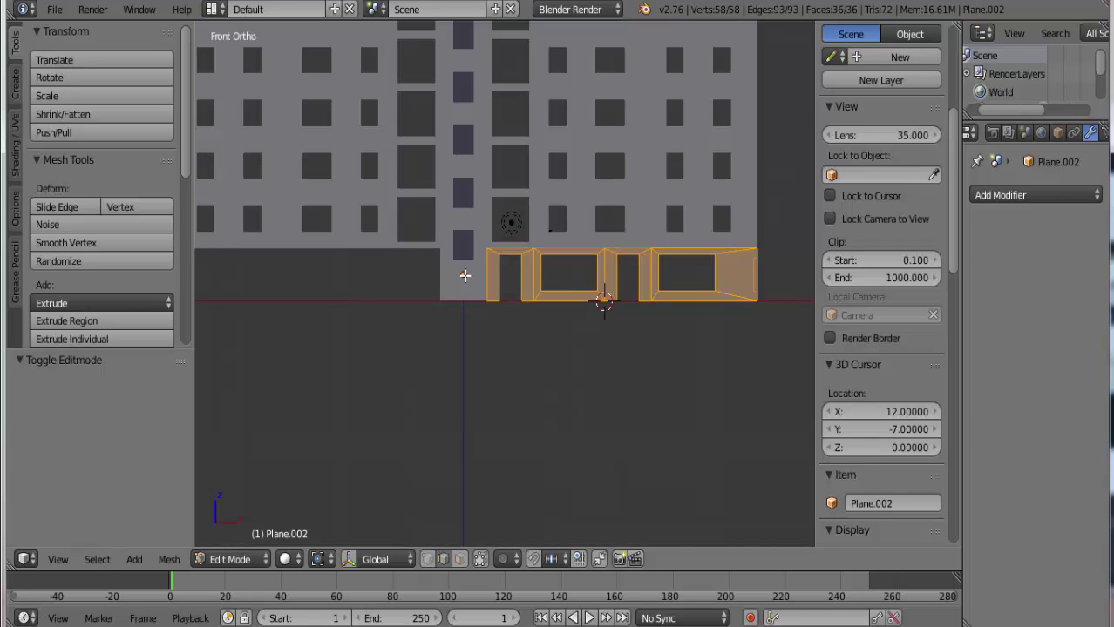
{"action": "key", "text": "KP_7"}
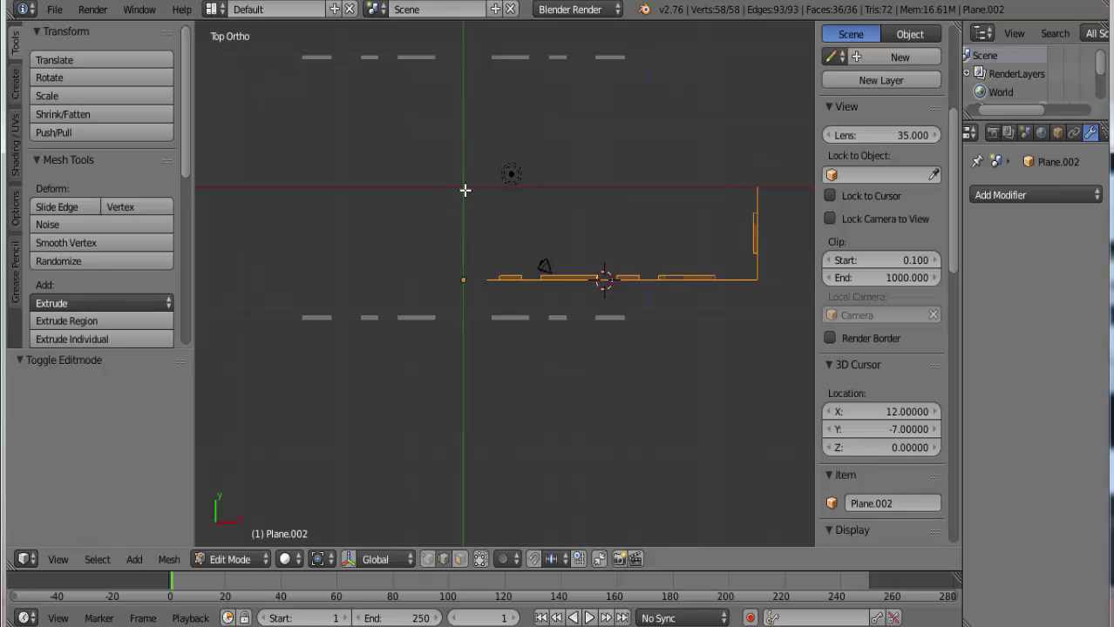
In Edit Mode, move the strip's mesh 7 units along -Y
{"action": "scroll", "coordinate": [528, 319], "scroll_direction": "up", "scroll_amount": 5}
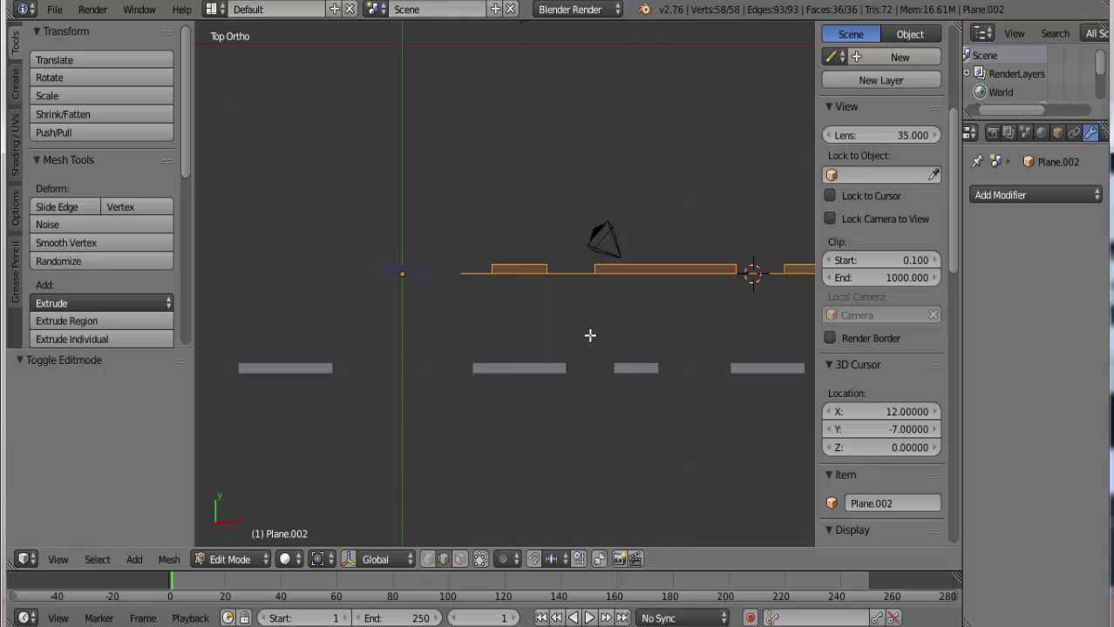
{"action": "scroll", "coordinate": [561, 295], "scroll_direction": "down", "scroll_amount": 2}
{"action": "scroll", "coordinate": [534, 273], "scroll_direction": "down", "scroll_amount": 1}
{"action": "scroll", "coordinate": [535, 278], "scroll_direction": "down", "scroll_amount": 1}
{"action": "scroll", "coordinate": [534, 280], "scroll_direction": "down", "scroll_amount": 1}
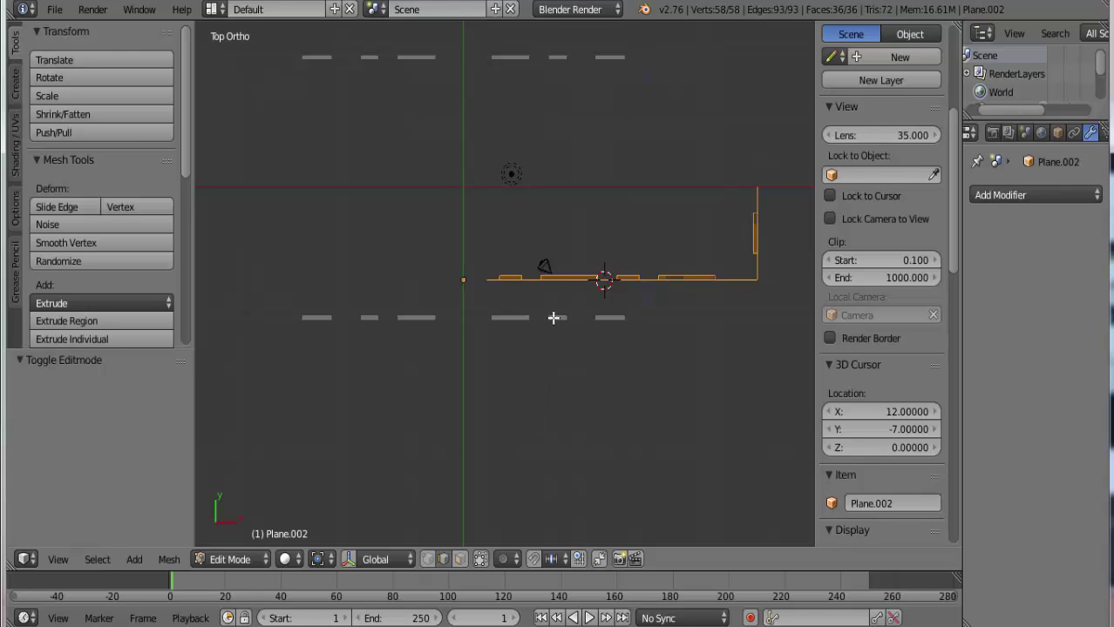
{"action": "key", "text": "g"}
{"action": "key", "text": "y"}
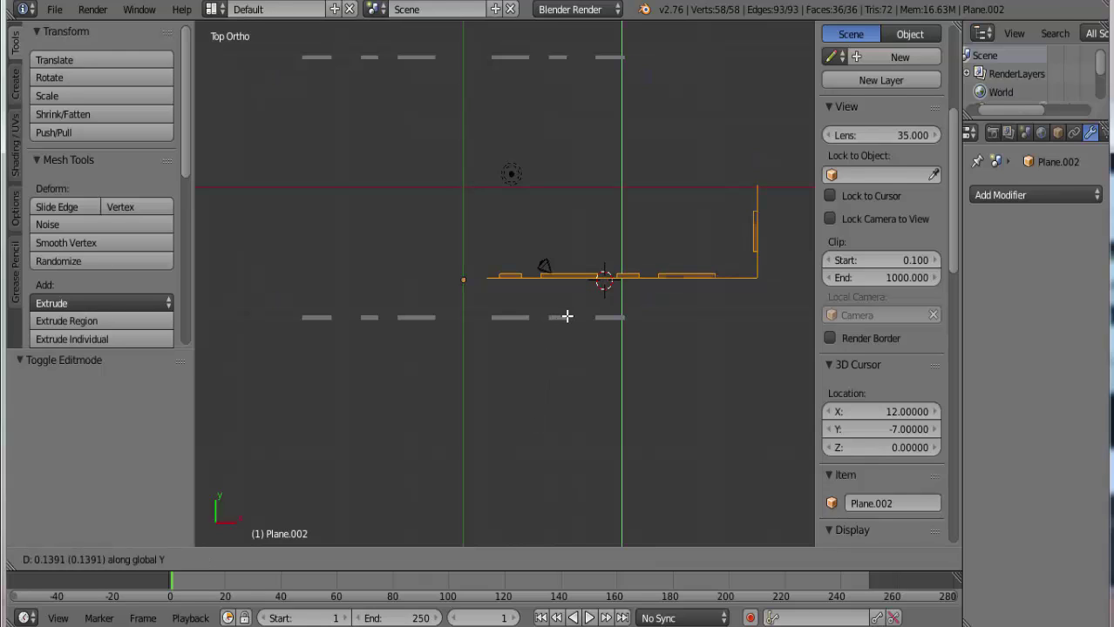
{"action": "type", "text": "-7"}
{"action": "key", "text": "Return"}
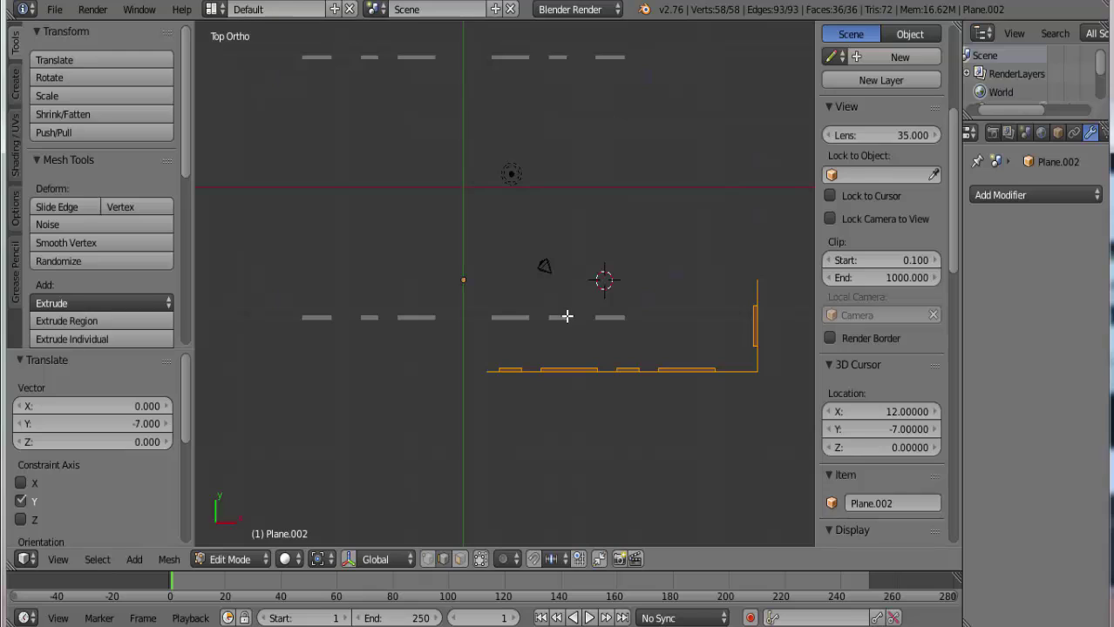
In Object Mode, move the strip object 7 units along +Y
{"action": "key", "text": "Tab"}
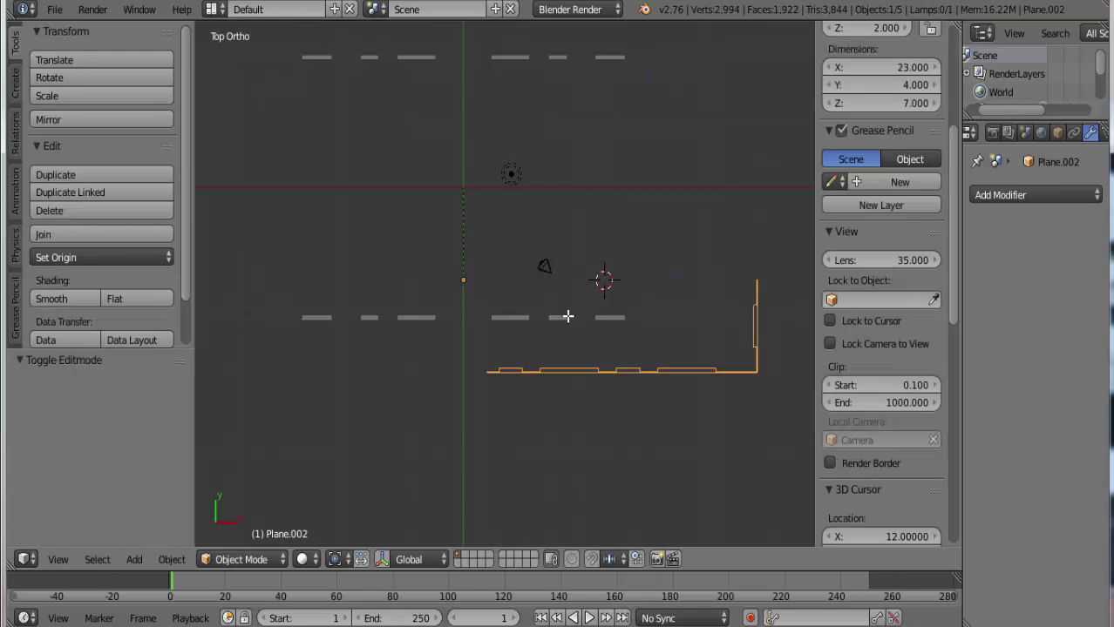
{"action": "type", "text": "gy"}
{"action": "type", "text": "7"}
{"action": "key", "text": "Return"}
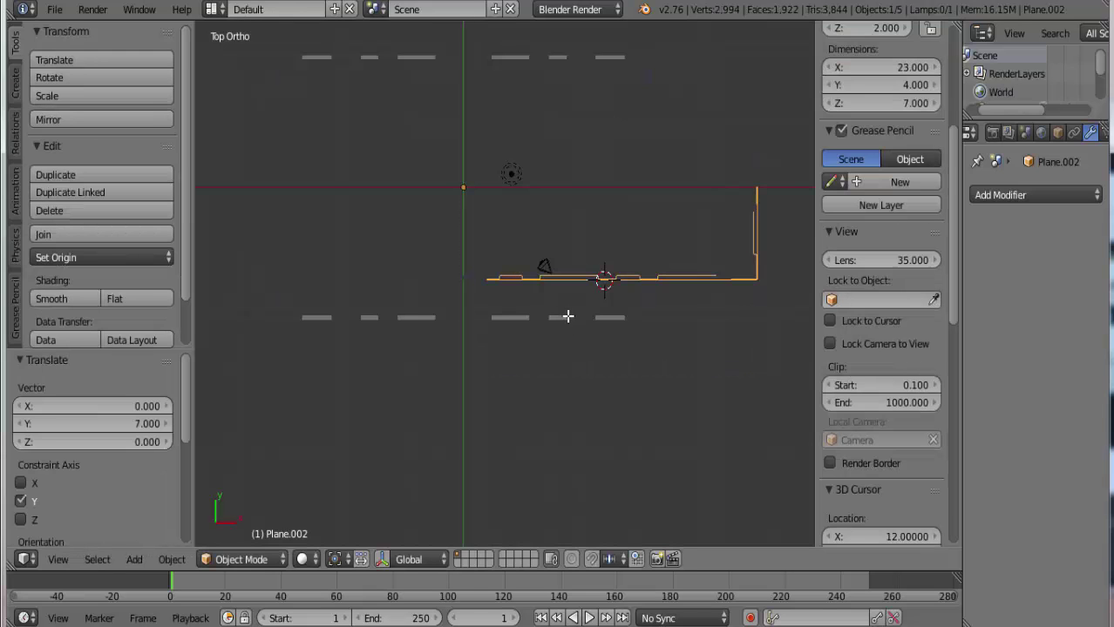
{"action": "scroll", "coordinate": [463, 207], "scroll_direction": "up", "scroll_amount": 1}
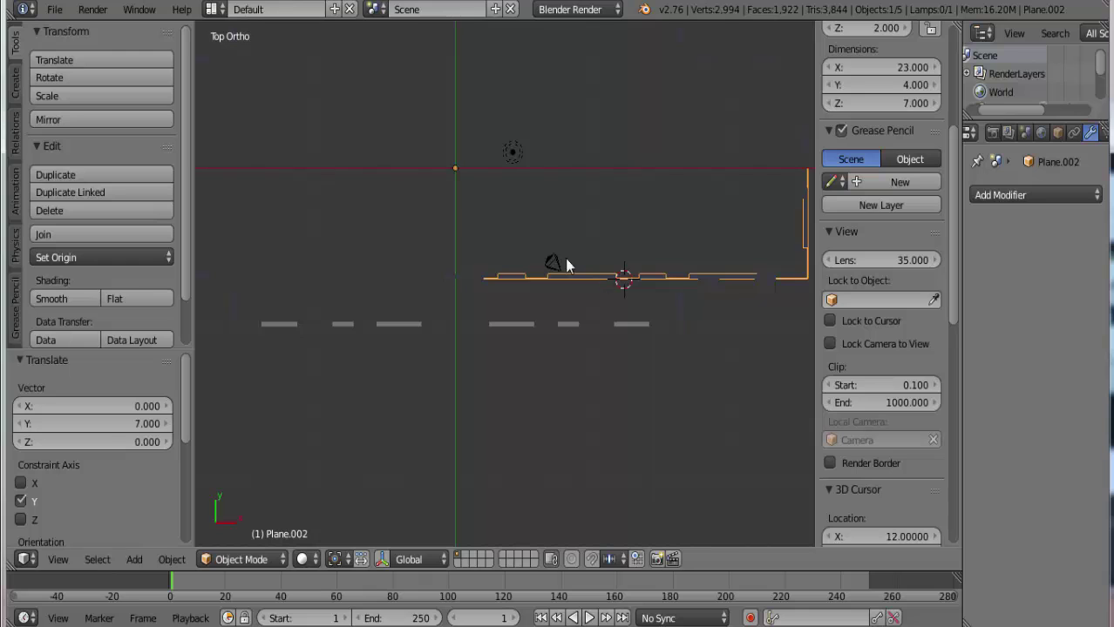
Add a Mirror modifier to Plane.002 mirroring on X and Z, with Y unchecked
{"action": "left_click", "coordinate": [992, 197]}
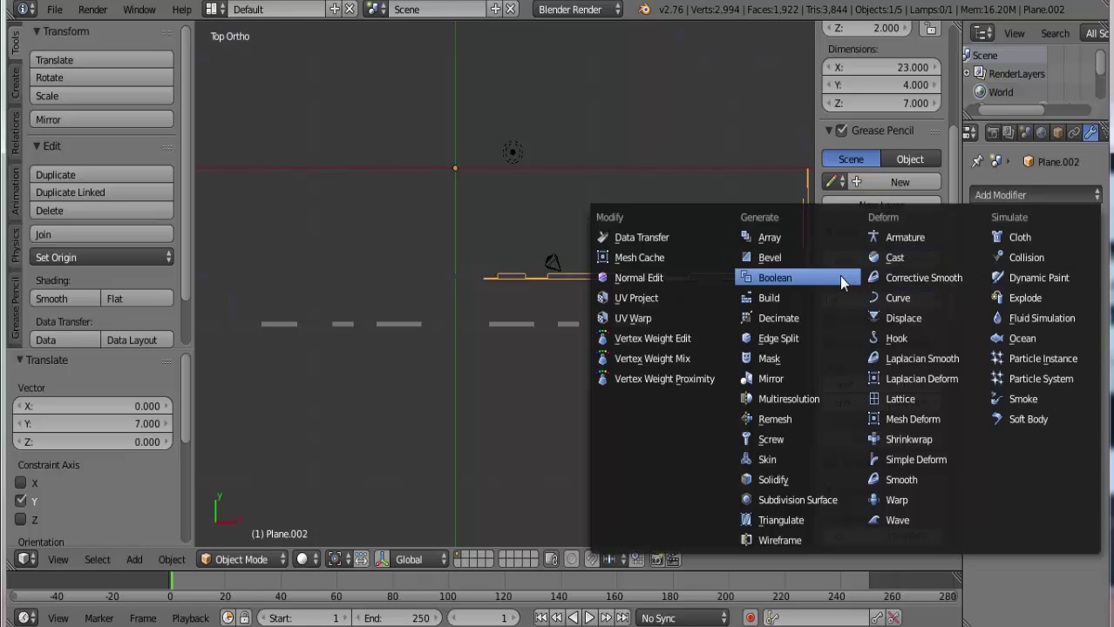
{"action": "left_click", "coordinate": [770, 378]}
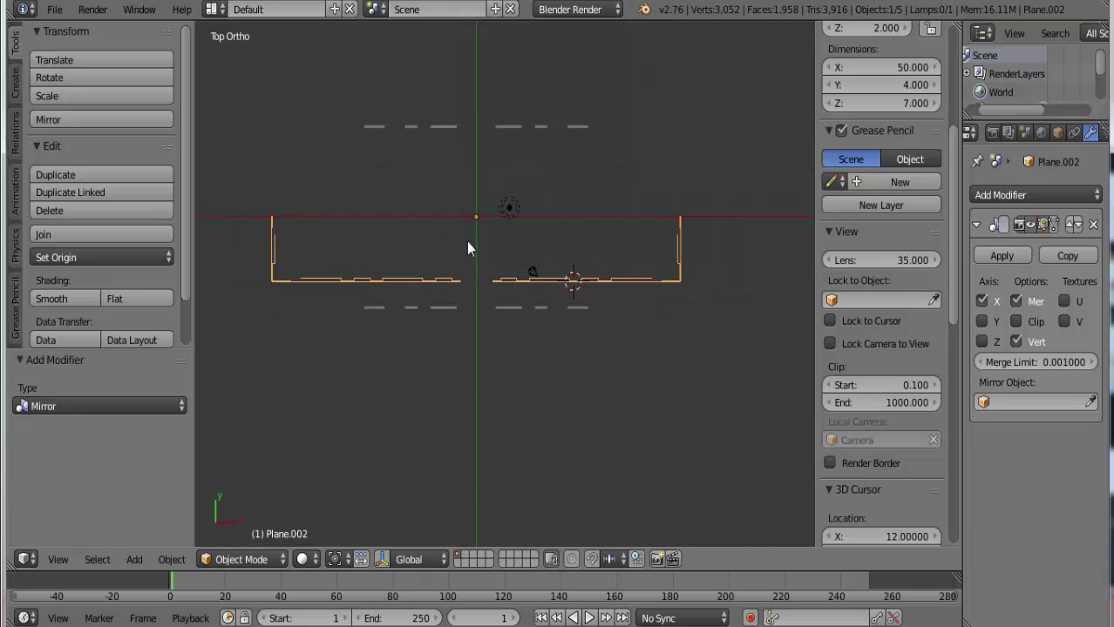
{"action": "left_click", "coordinate": [983, 321]}
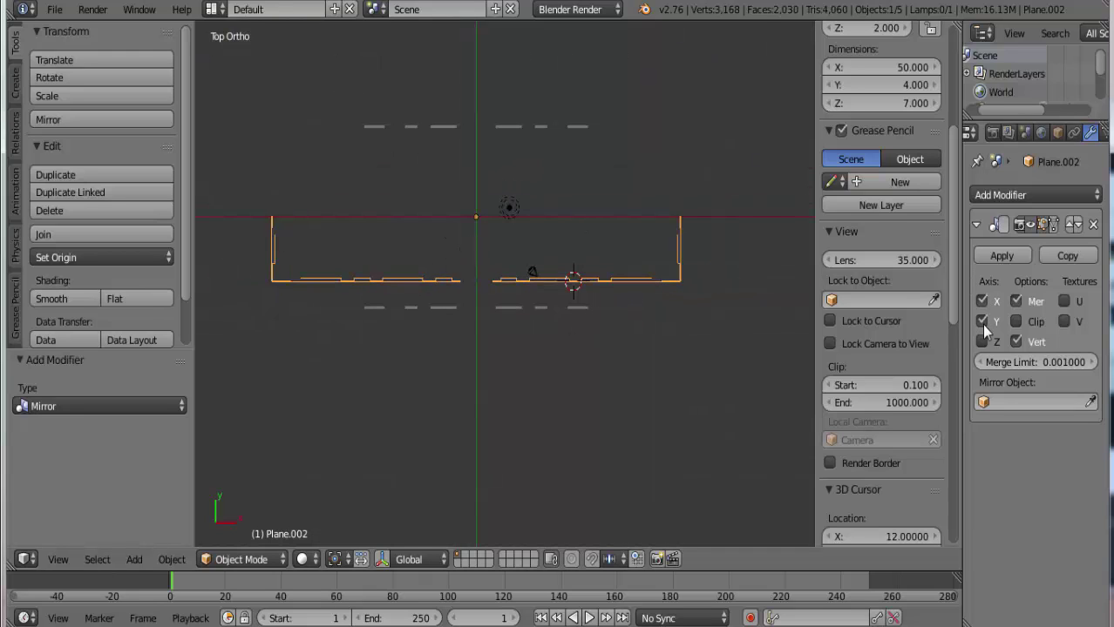
{"action": "mouse_move", "coordinate": [789, 349]}
{"action": "middle_mouse_down"}
{"action": "mouse_move", "coordinate": [745, 355]}
{"action": "mouse_move", "coordinate": [683, 314]}
{"action": "mouse_move", "coordinate": [560, 148]}
{"action": "mouse_move", "coordinate": [557, 109]}
{"action": "mouse_move", "coordinate": [705, 141]}
{"action": "mouse_move", "coordinate": [685, 146]}
{"action": "middle_mouse_up"}
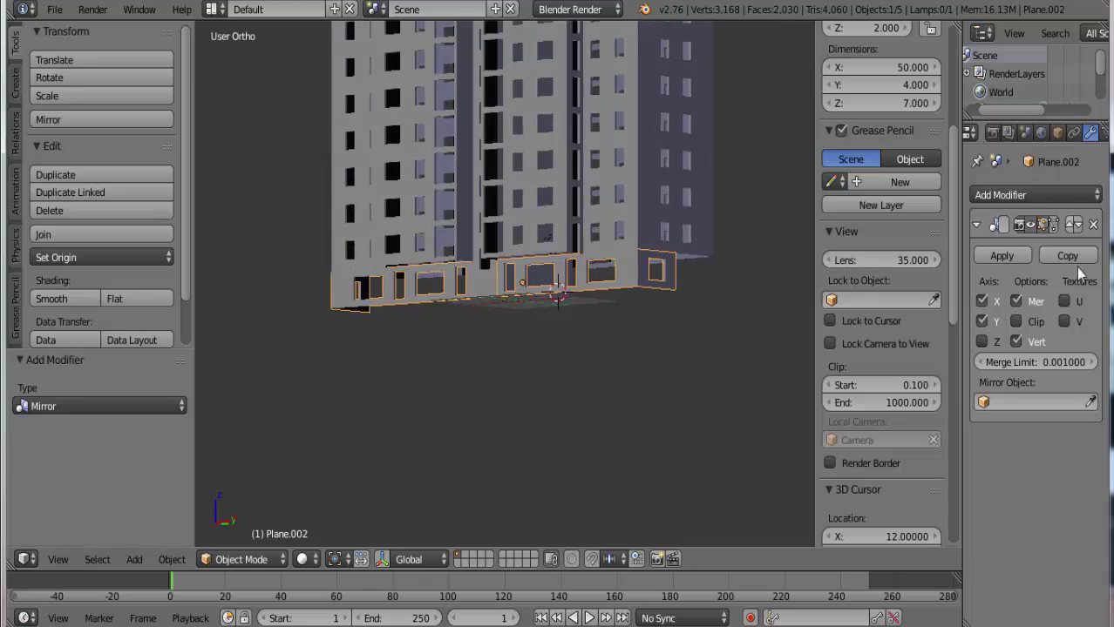
{"action": "left_click", "coordinate": [983, 342]}
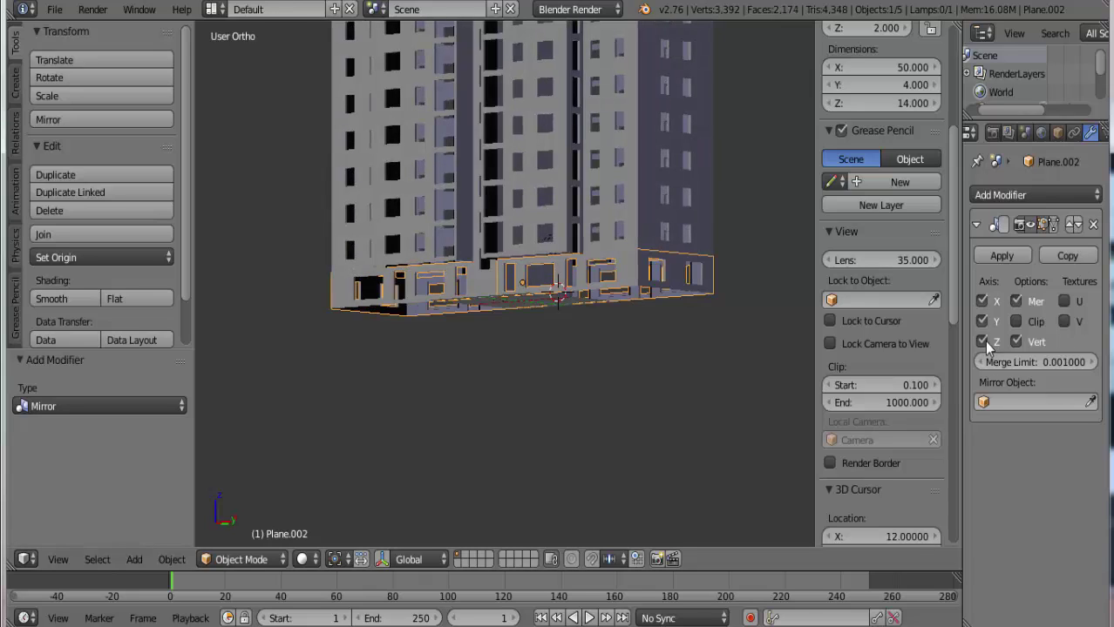
{"action": "left_click", "coordinate": [983, 323]}
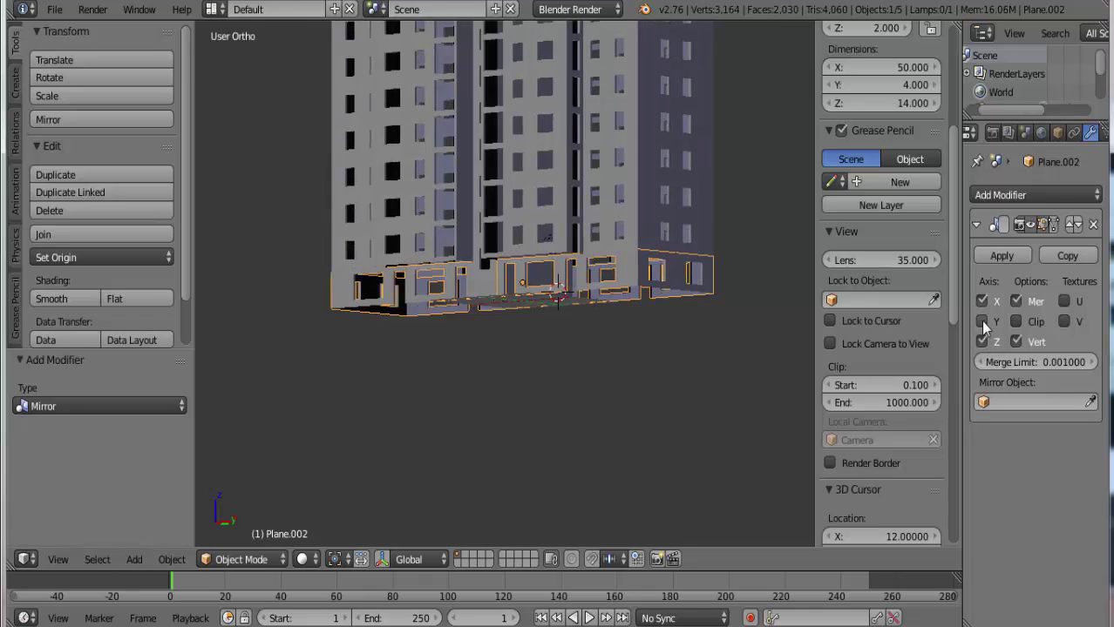
{"action": "mouse_move", "coordinate": [668, 303]}
{"action": "middle_mouse_down"}
{"action": "mouse_move", "coordinate": [675, 325]}
{"action": "mouse_move", "coordinate": [751, 305]}
{"action": "middle_mouse_up"}
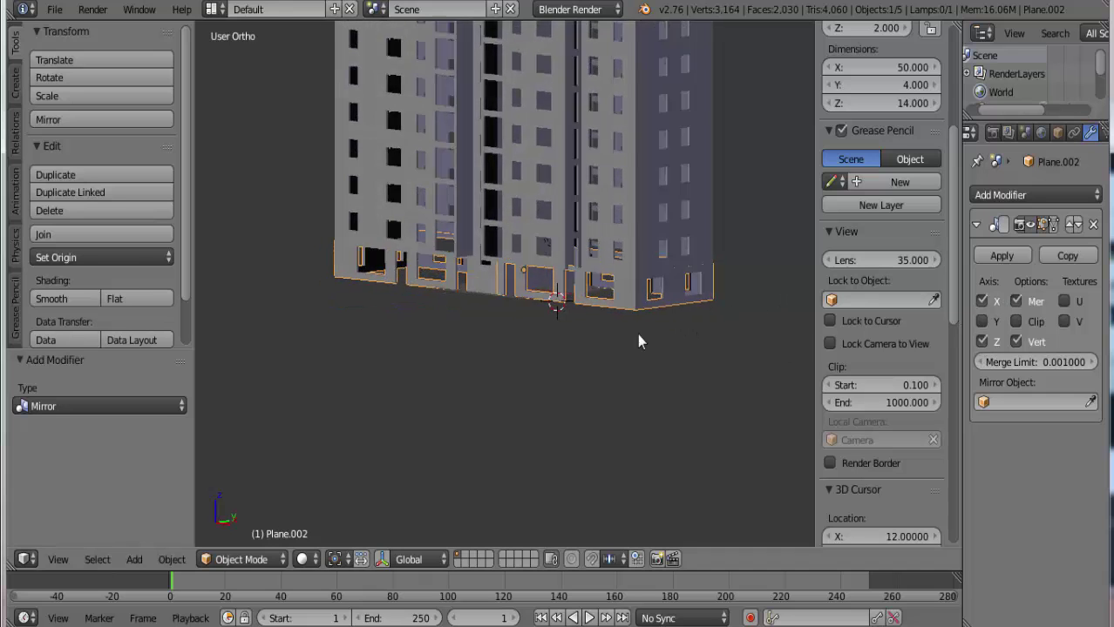
{"action": "mouse_move", "coordinate": [637, 334]}
{"action": "middle_mouse_down"}
{"action": "mouse_move", "coordinate": [380, 299]}
{"action": "mouse_move", "coordinate": [589, 330]}
{"action": "mouse_move", "coordinate": [696, 336]}
{"action": "mouse_move", "coordinate": [755, 324]}
{"action": "mouse_move", "coordinate": [658, 329]}
{"action": "mouse_move", "coordinate": [614, 305]}
{"action": "mouse_move", "coordinate": [527, 323]}
{"action": "mouse_move", "coordinate": [384, 317]}
{"action": "mouse_move", "coordinate": [427, 333]}
{"action": "mouse_move", "coordinate": [639, 341]}
{"action": "middle_mouse_up"}
{"action": "key", "text": "Tab"}
{"action": "scroll", "coordinate": [612, 319], "scroll_direction": "up", "scroll_amount": 2}
{"action": "scroll", "coordinate": [636, 337], "scroll_direction": "down", "scroll_amount": 3}
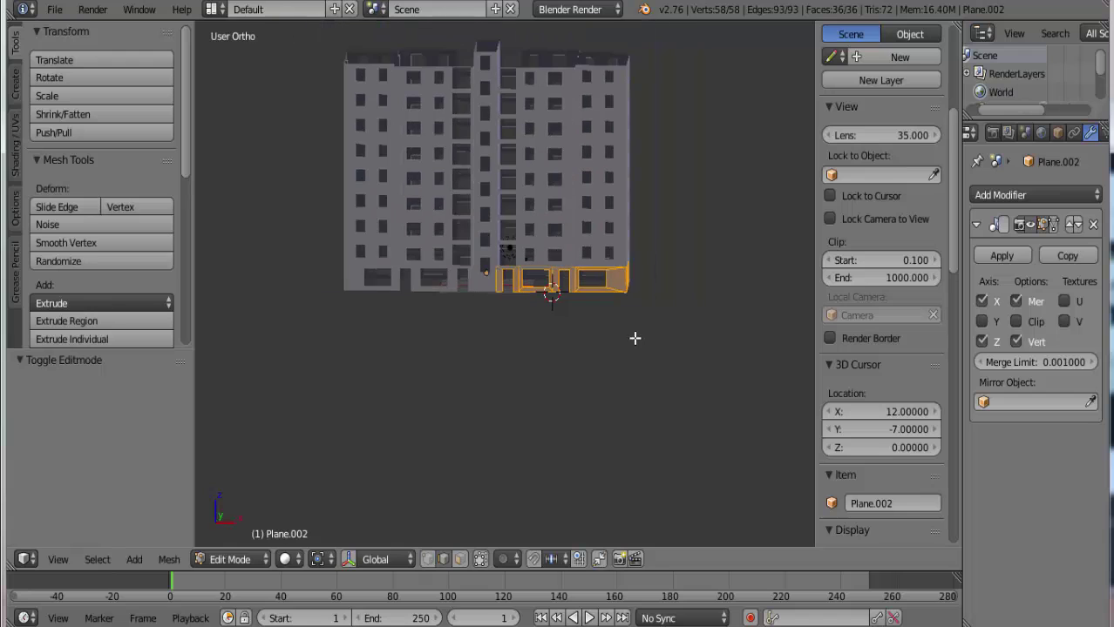
{"action": "mouse_move", "coordinate": [634, 298]}
{"action": "middle_mouse_down"}
{"action": "mouse_move", "coordinate": [599, 314]}
{"action": "mouse_move", "coordinate": [598, 421]}
{"action": "mouse_move", "coordinate": [604, 400]}
{"action": "middle_mouse_up"}
{"action": "scroll", "coordinate": [598, 422], "scroll_direction": "up", "scroll_amount": 5}
{"action": "scroll", "coordinate": [593, 410], "scroll_direction": "down", "scroll_amount": 4}
{"action": "scroll", "coordinate": [603, 352], "scroll_direction": "up", "scroll_amount": 3}
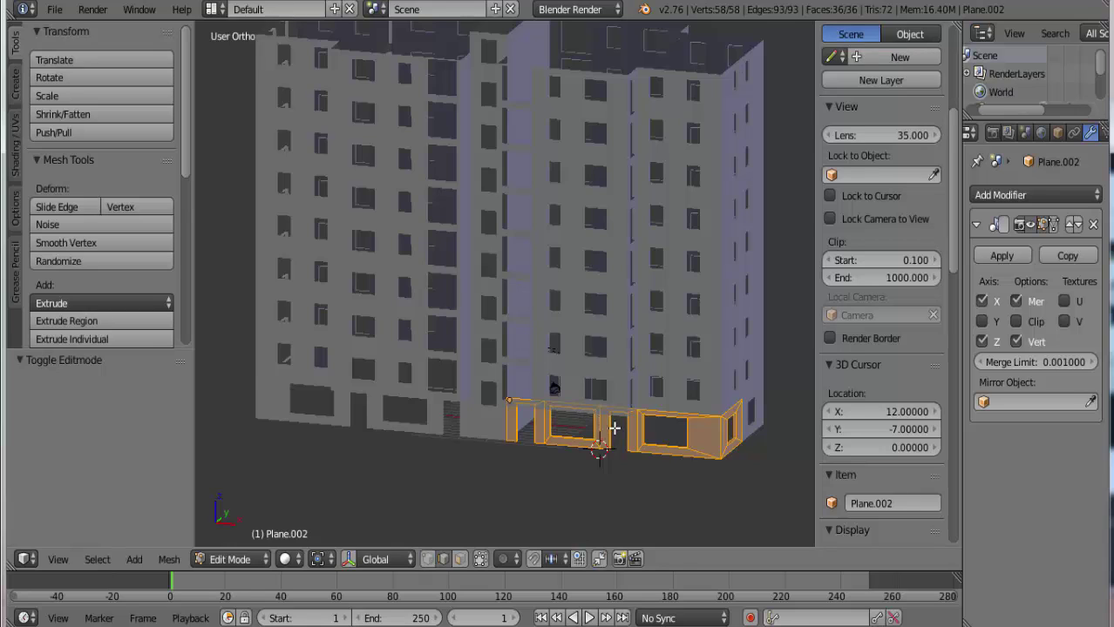
{"action": "key", "text": "Tab"}
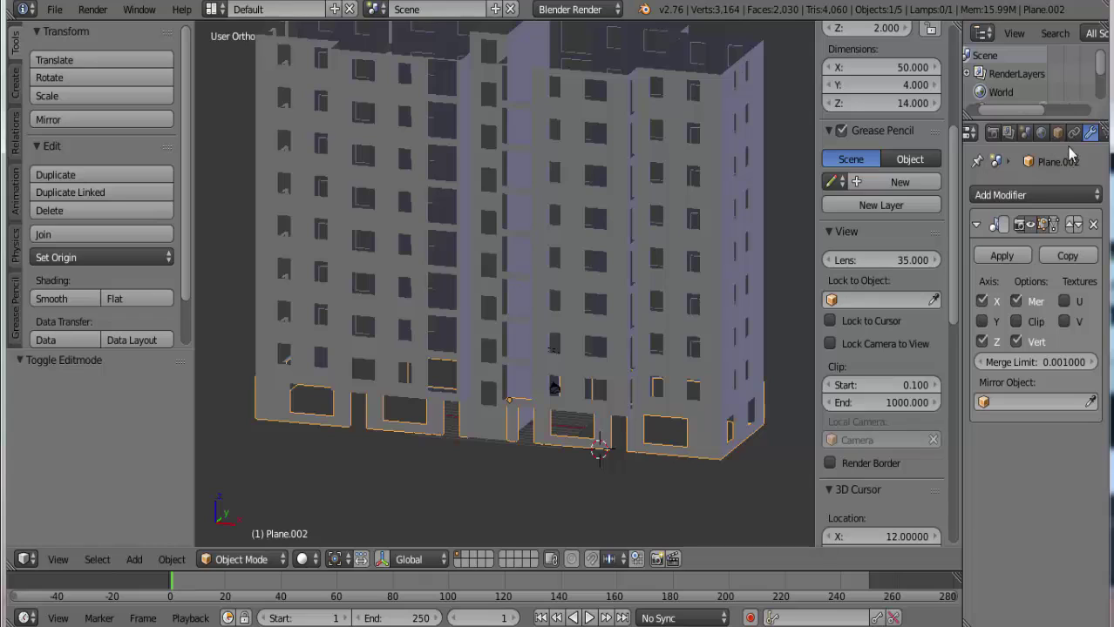
{"action": "scroll", "coordinate": [1068, 140], "scroll_direction": "down", "scroll_amount": 1}
{"action": "scroll", "coordinate": [1067, 139], "scroll_direction": "down", "scroll_amount": 3}
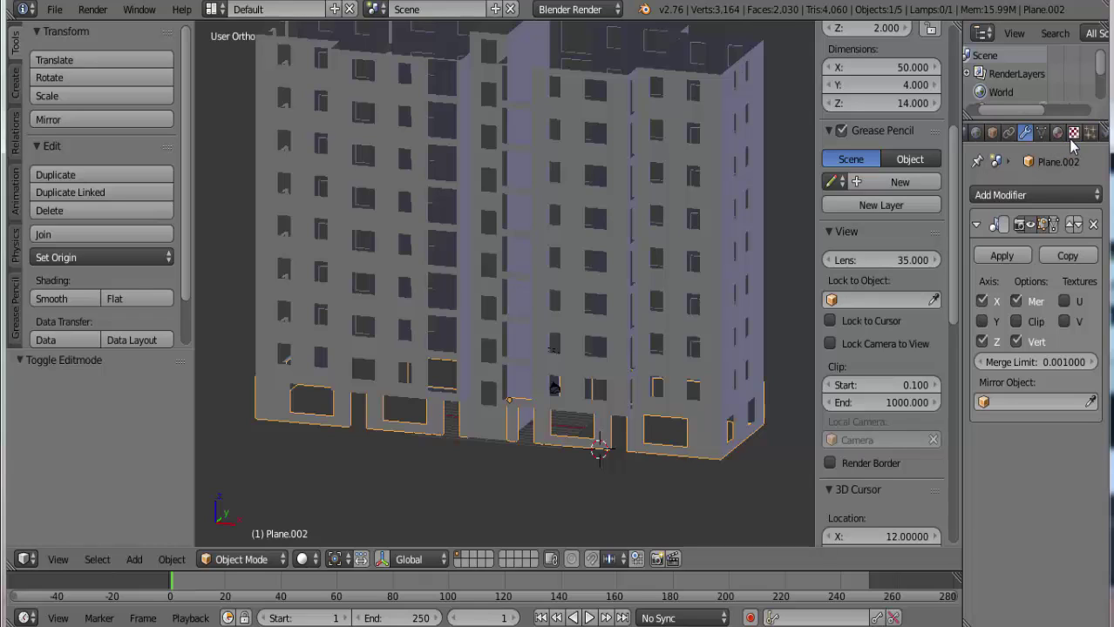
Create a new material on the storefront base with a red diffuse colour
{"action": "left_click", "coordinate": [1056, 133]}
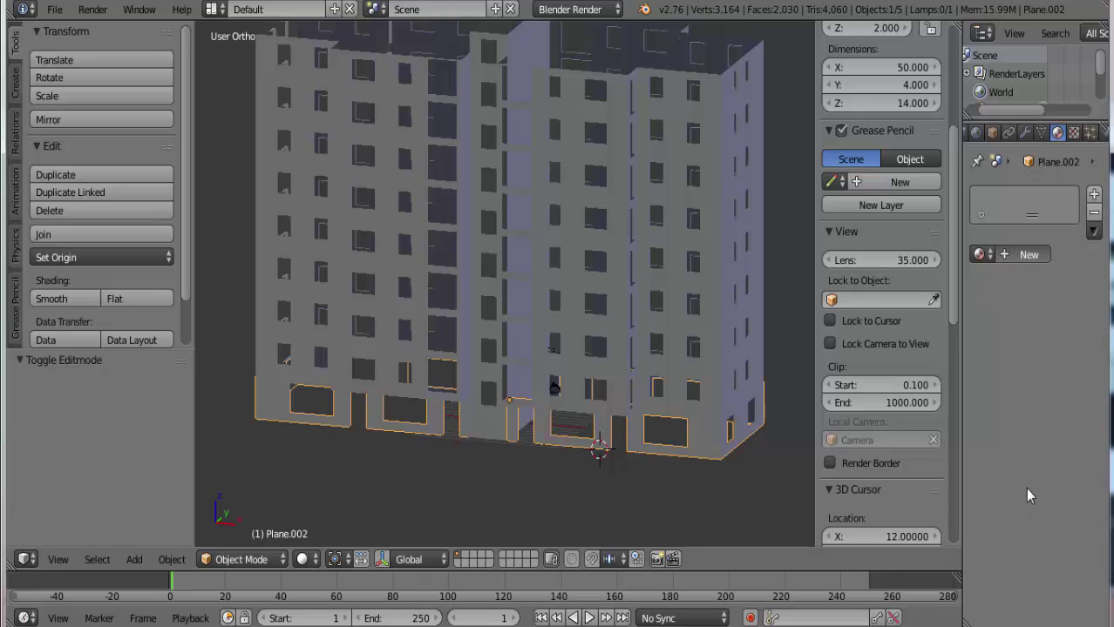
{"action": "left_click", "coordinate": [994, 478]}
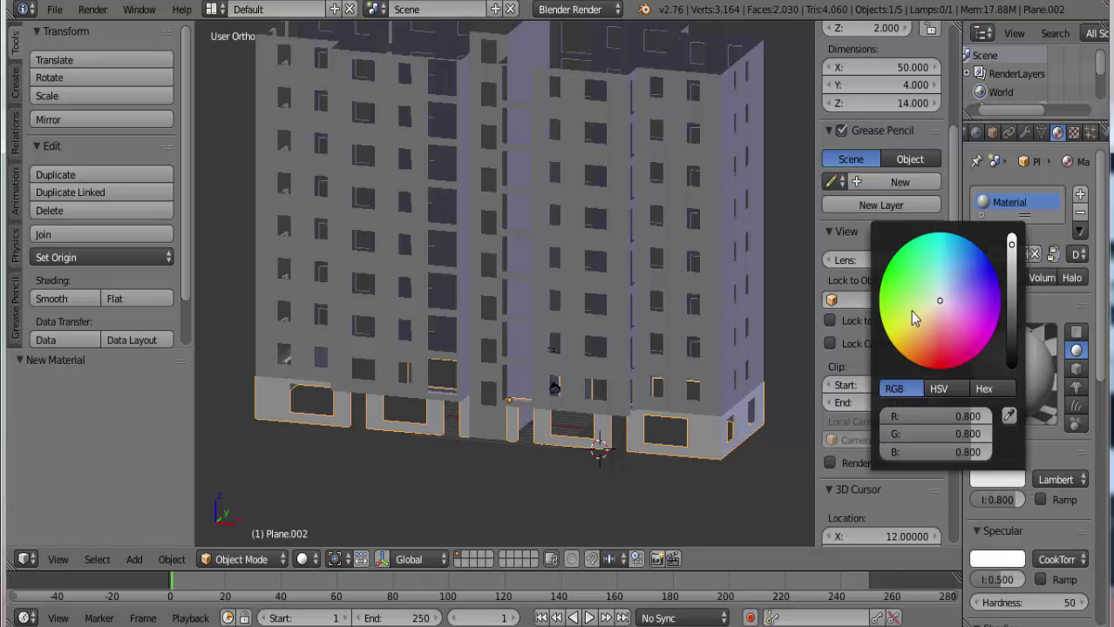
{"action": "left_click", "coordinate": [949, 357]}
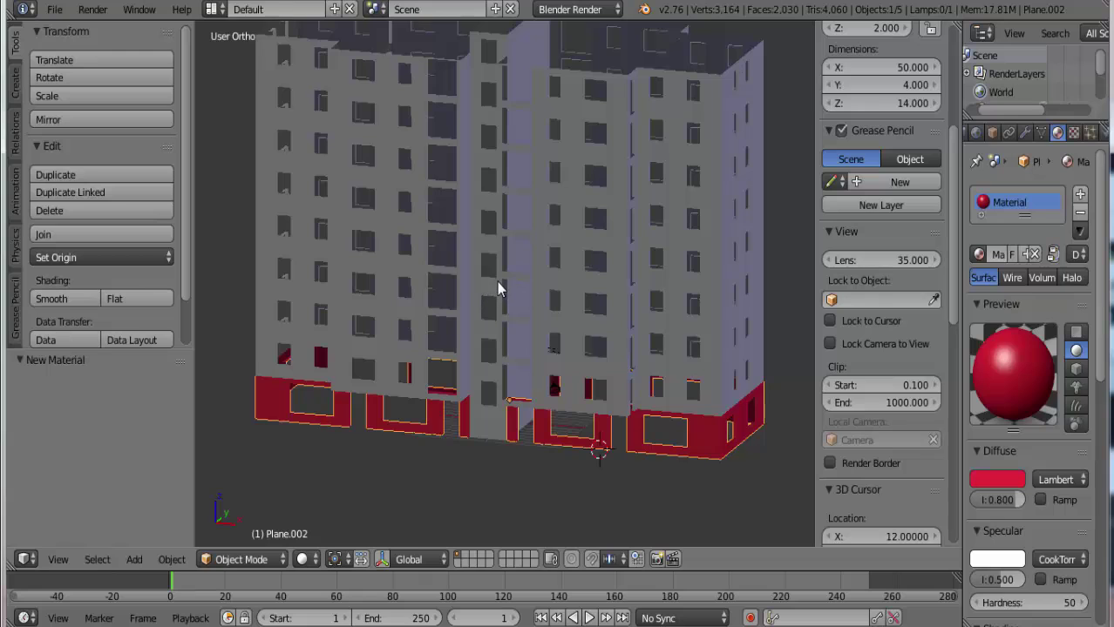
{"action": "key", "text": "Tab"}
{"action": "key", "text": "Tab"}
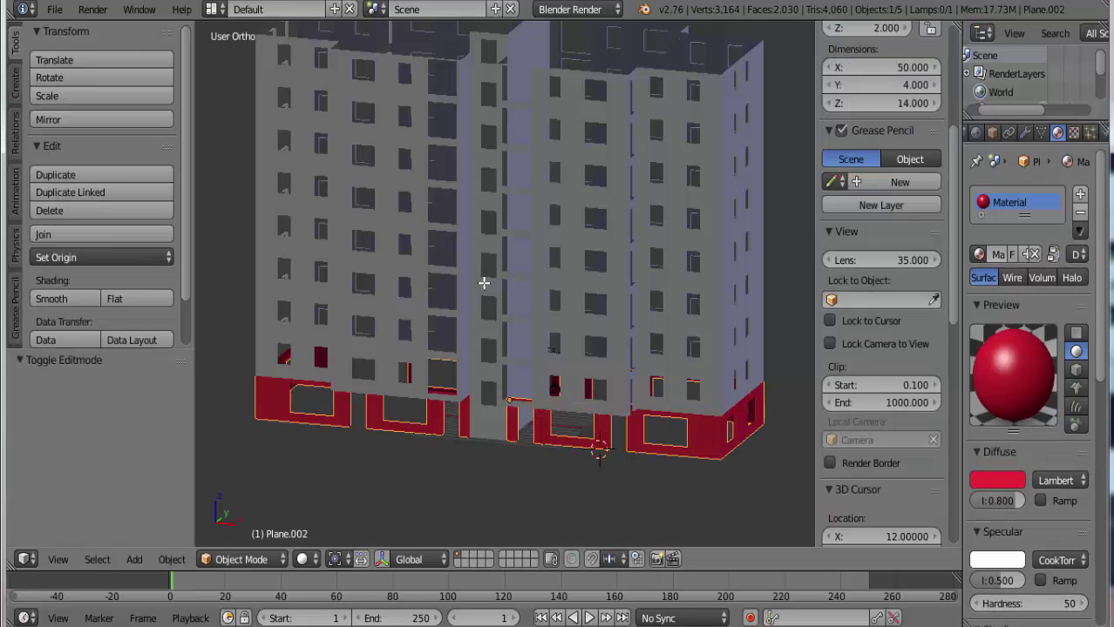
Assign the same red Material to the middle column Plane.001
{"action": "right_click", "coordinate": [485, 292]}
{"action": "left_click", "coordinate": [979, 255]}
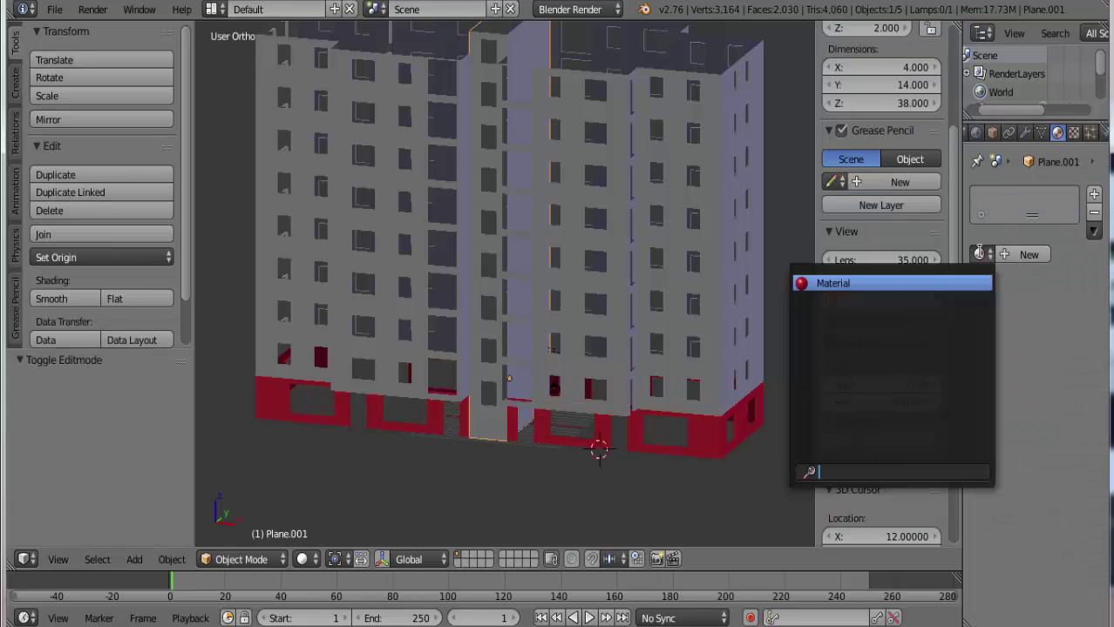
{"action": "left_click", "coordinate": [882, 284]}
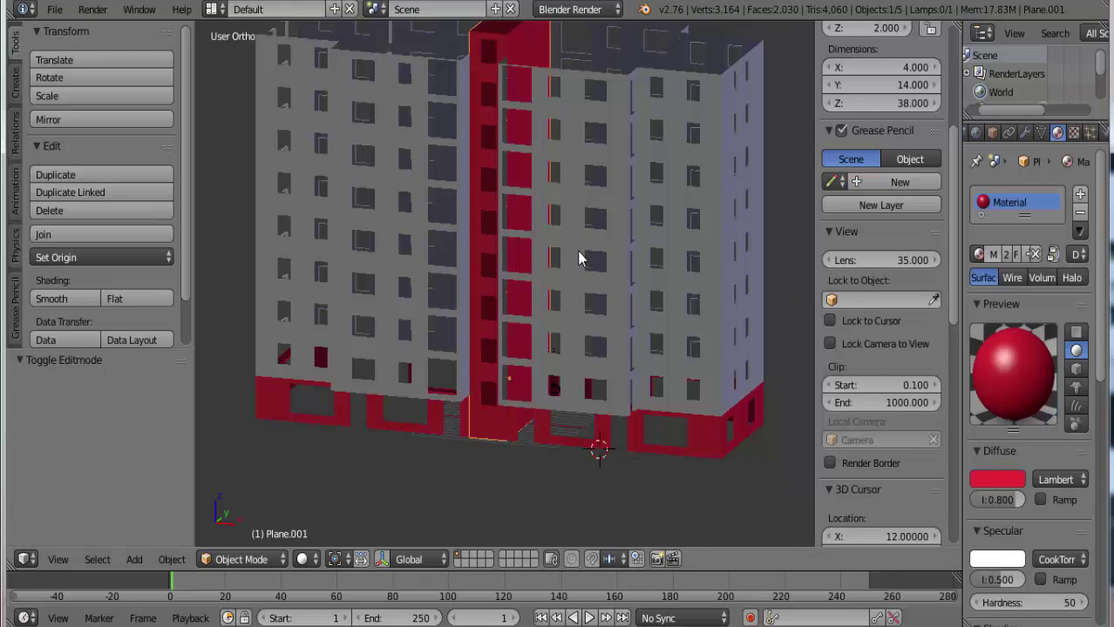
{"action": "scroll", "coordinate": [577, 251], "scroll_direction": "down", "scroll_amount": 3}
{"action": "scroll", "coordinate": [584, 261], "scroll_direction": "up", "scroll_amount": 2}
{"action": "key", "text": "Tab"}
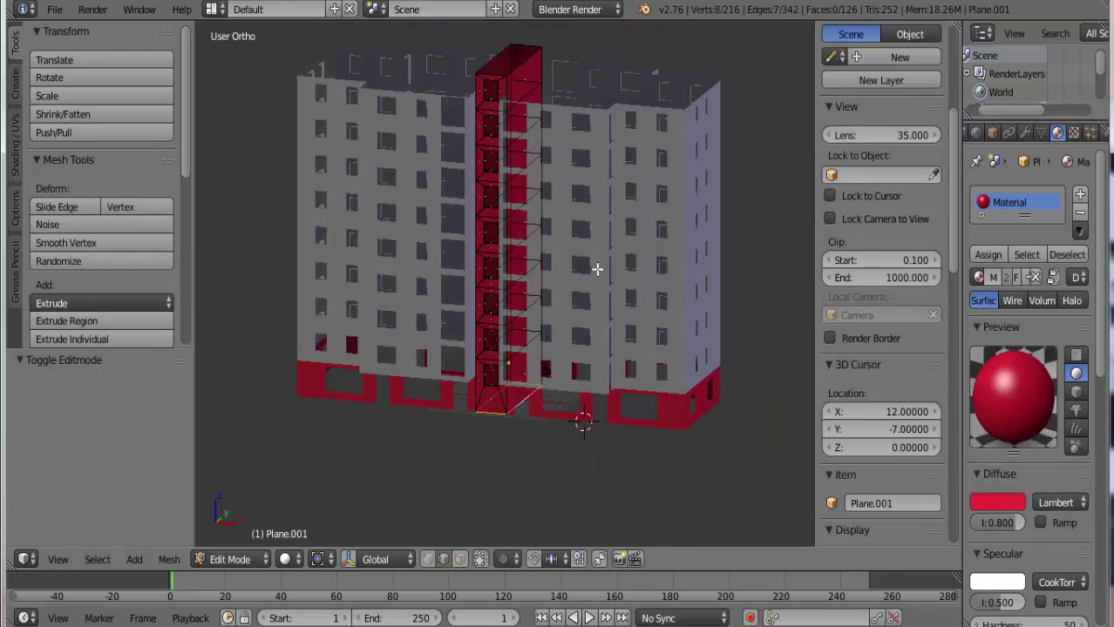
{"action": "key", "text": "Tab"}
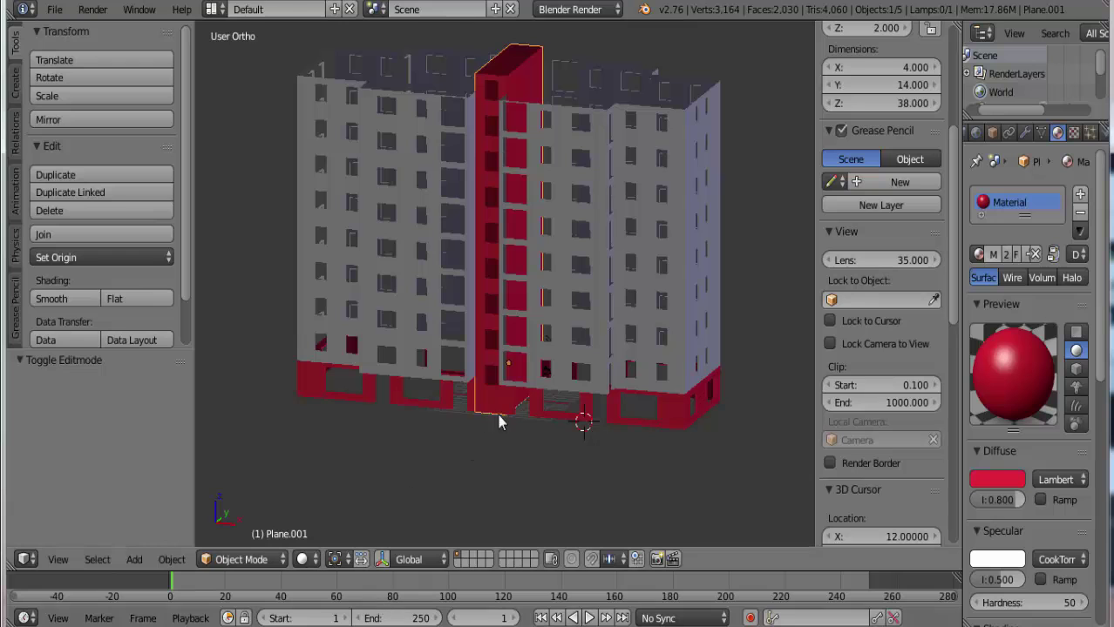
{"action": "middle_click_drag", "start_coordinate": [536, 284], "coordinate": [602, 286]}
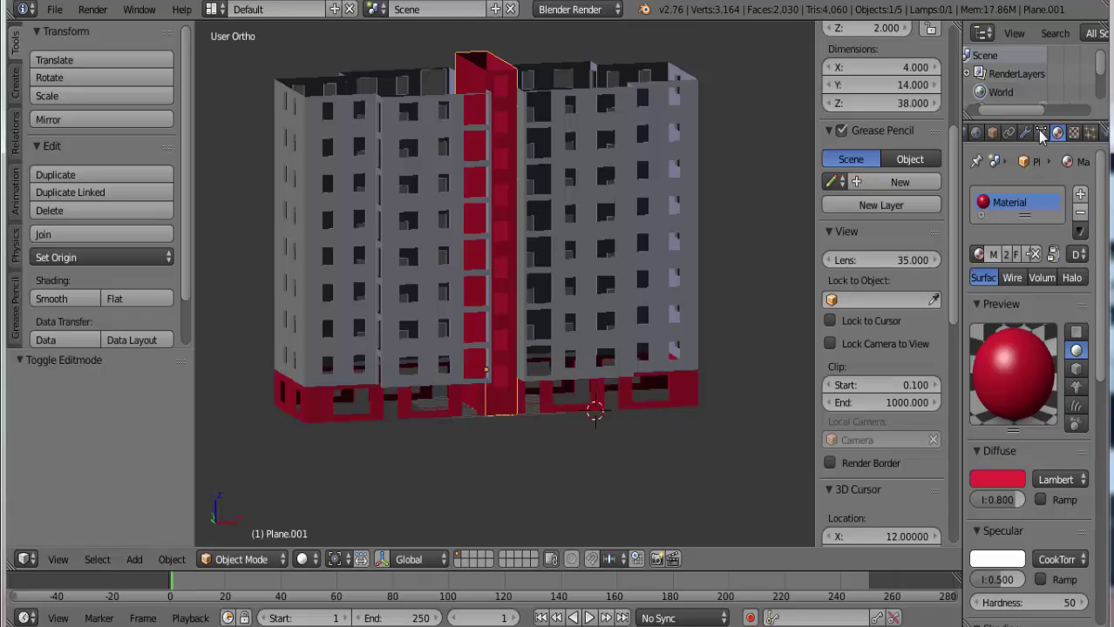
Switch to Cycles, use a Sky Texture for the World colour, and save the file
{"action": "left_click", "coordinate": [977, 132]}
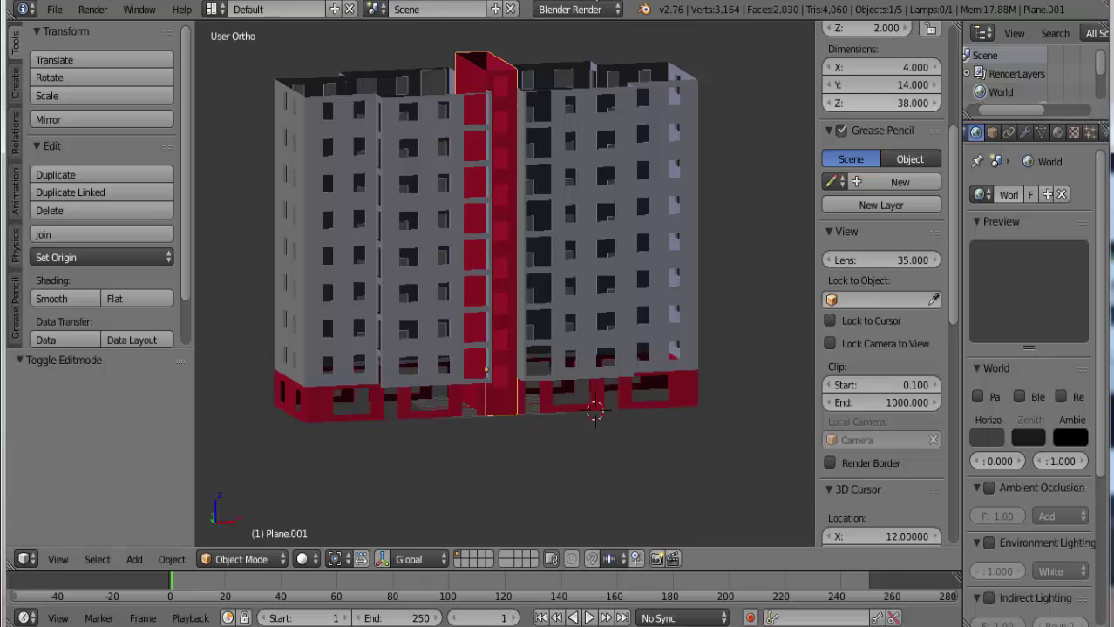
{"action": "left_click", "coordinate": [575, 9]}
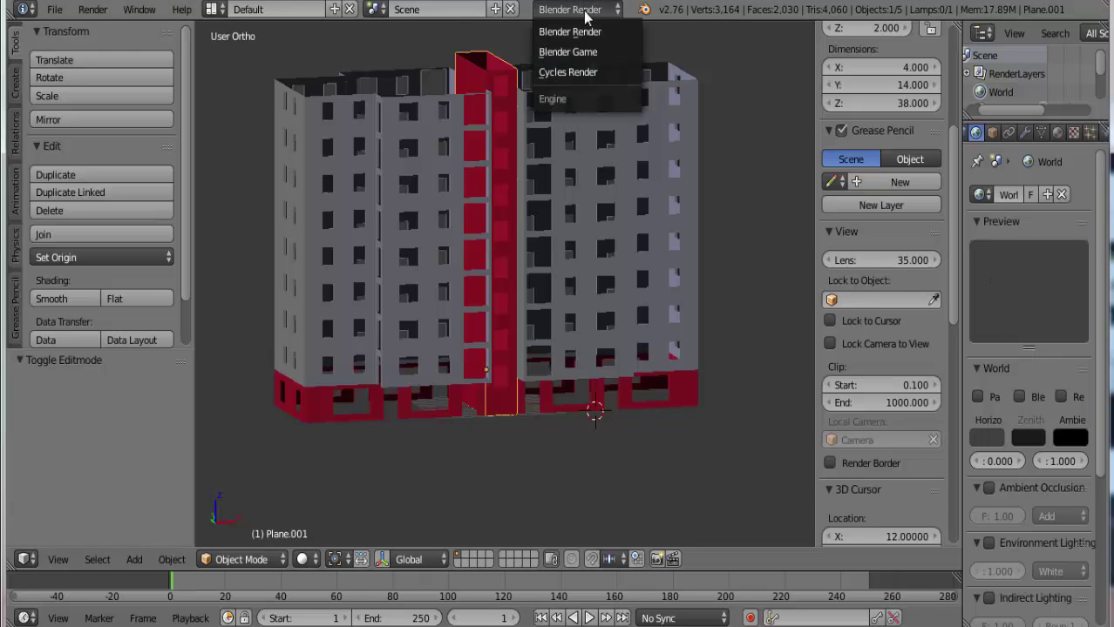
{"action": "left_click", "coordinate": [578, 75]}
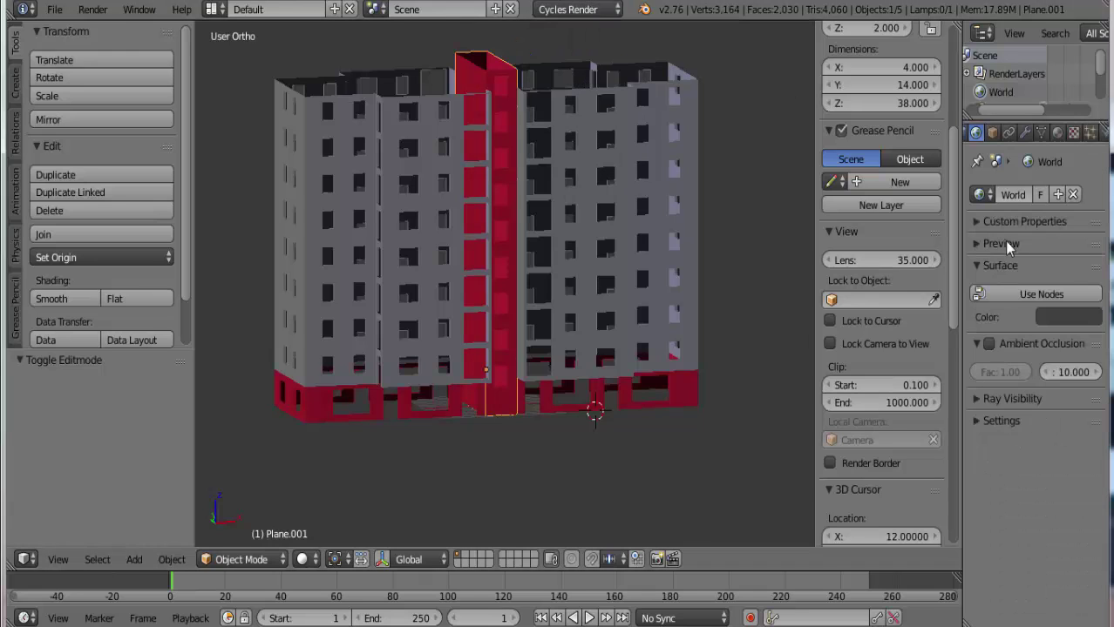
{"action": "left_click", "coordinate": [1015, 295]}
{"action": "left_click", "coordinate": [1091, 327]}
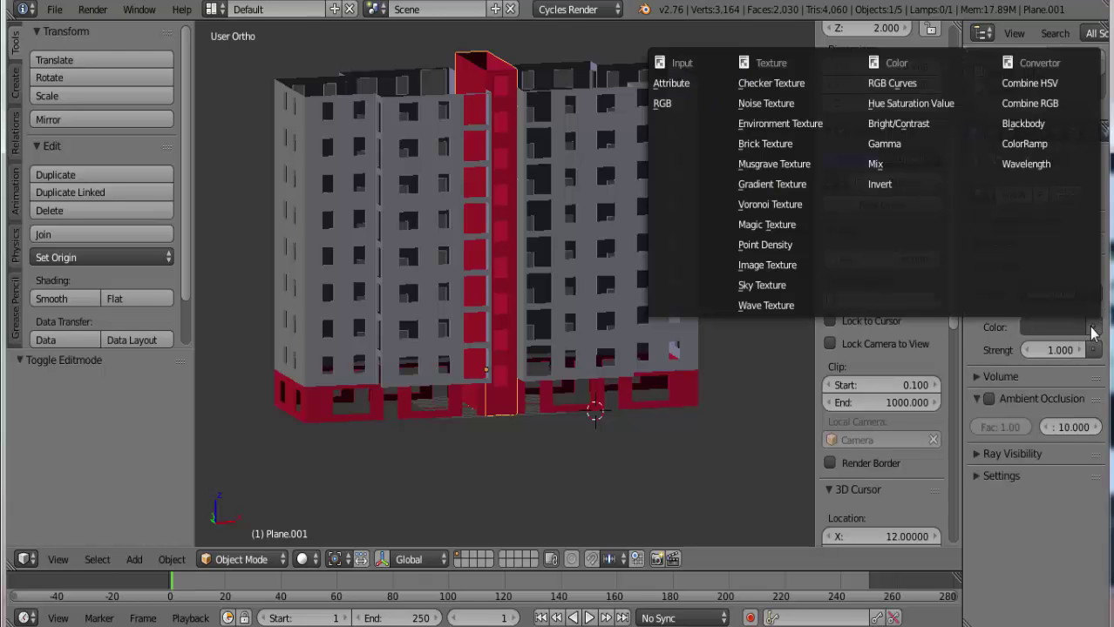
{"action": "left_click", "coordinate": [789, 282]}
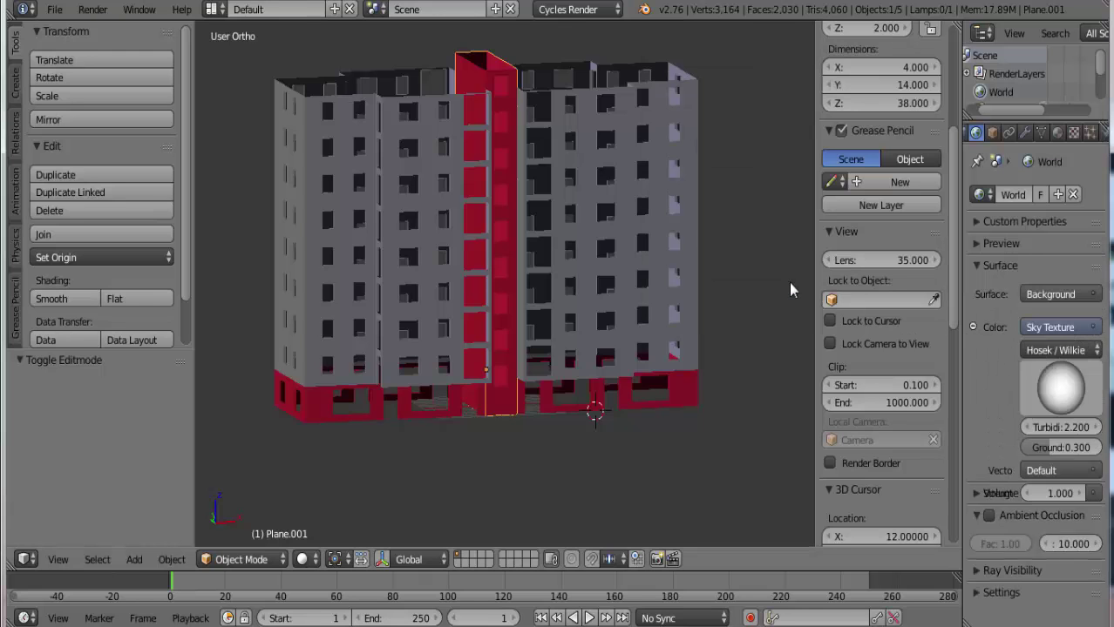
{"action": "middle_click_drag", "start_coordinate": [682, 281], "coordinate": [603, 288]}
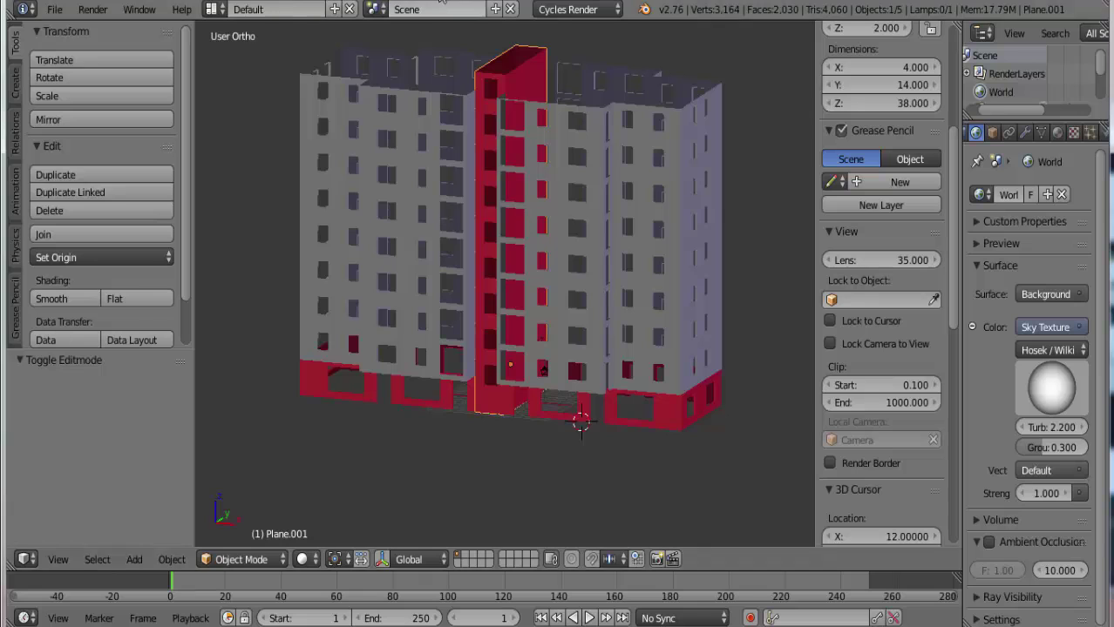
{"action": "left_click", "coordinate": [56, 7]}
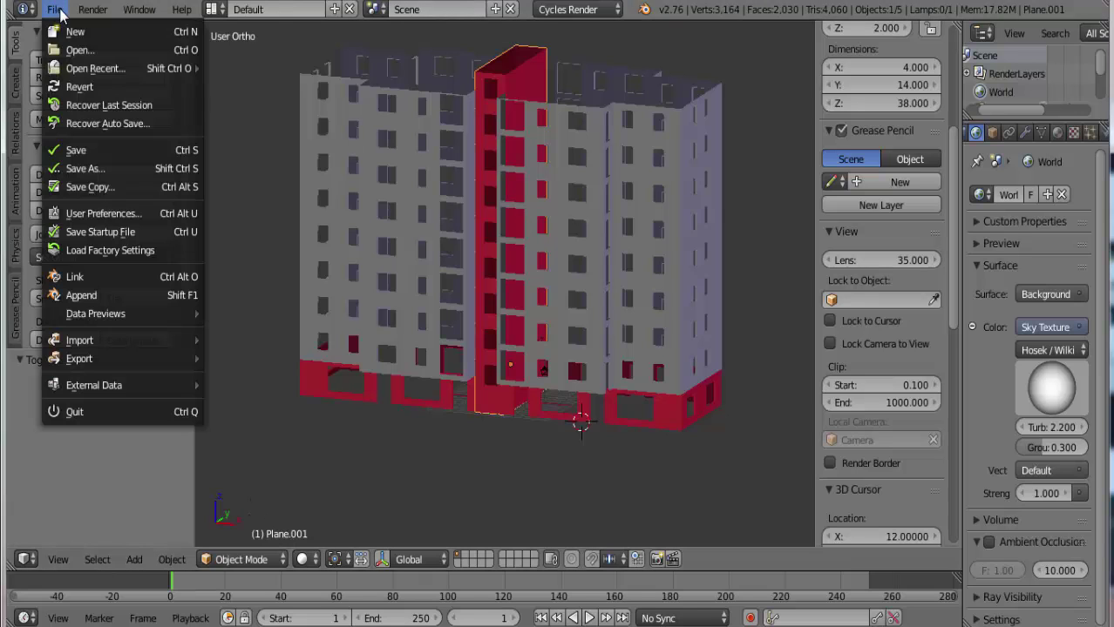
{"action": "left_click", "coordinate": [94, 152]}
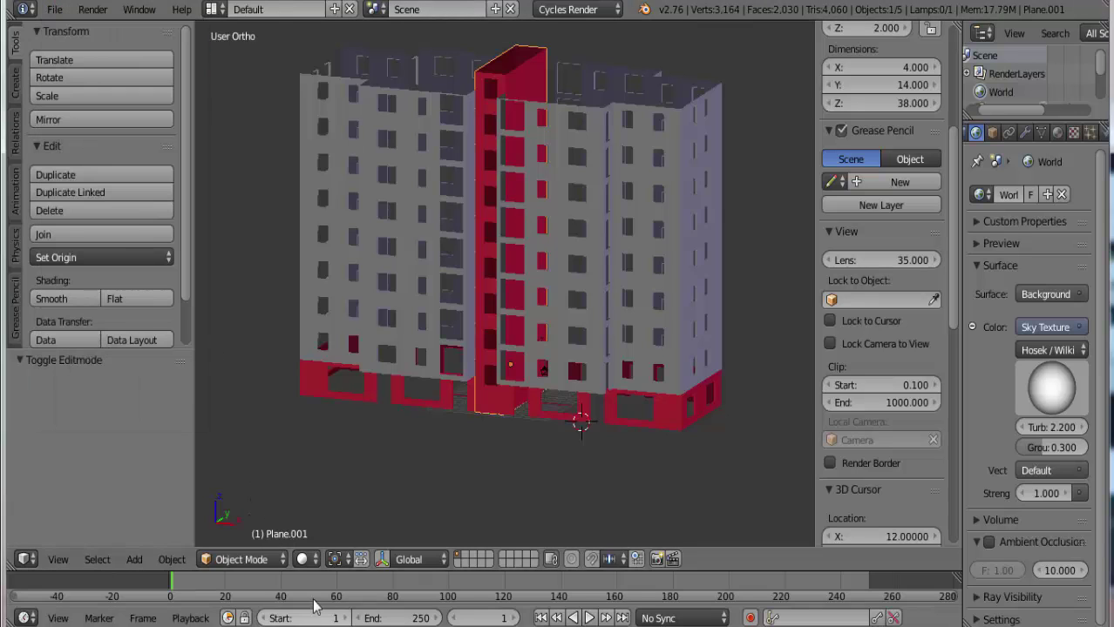
Set the viewport shading to Rendered and zoom in on the building
{"action": "left_click", "coordinate": [310, 558]}
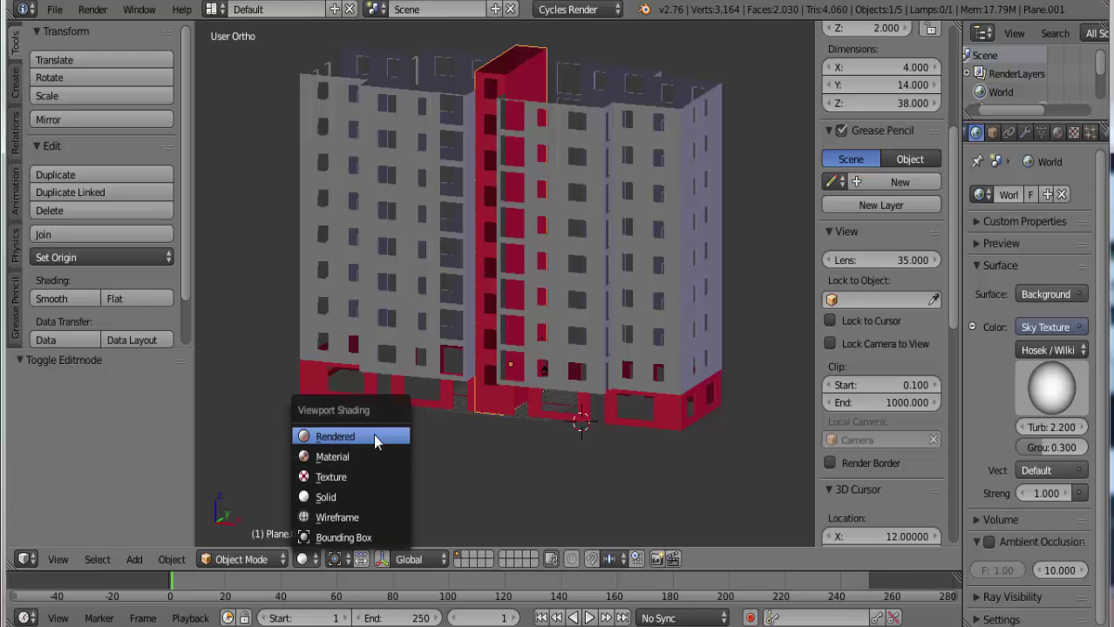
{"action": "key", "text": "Return"}
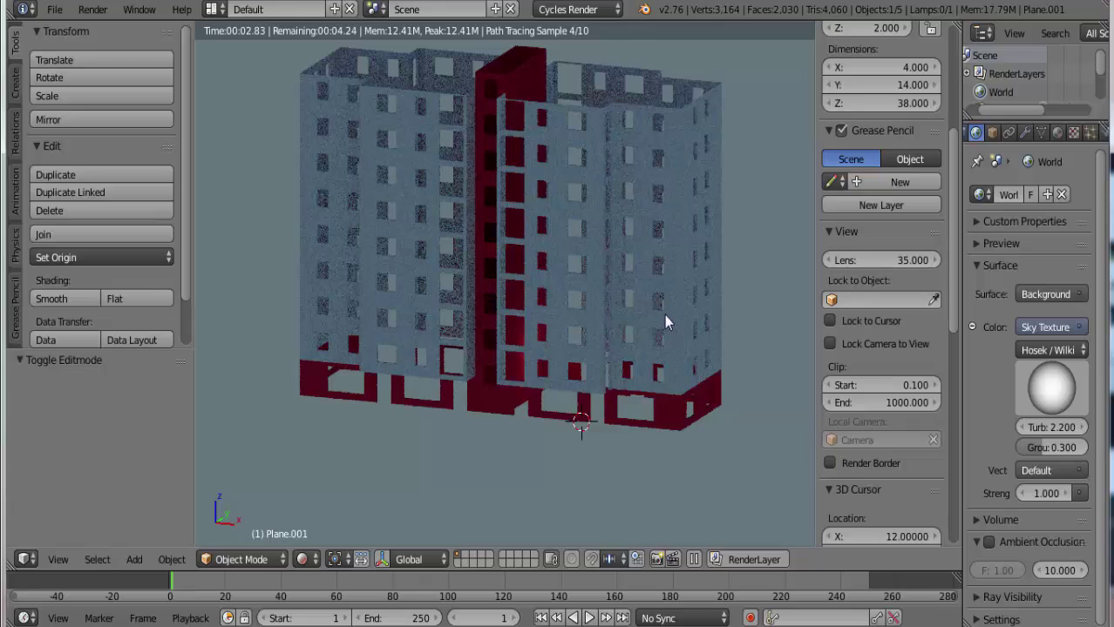
{"action": "scroll", "coordinate": [749, 221], "scroll_direction": "up", "scroll_amount": 1}
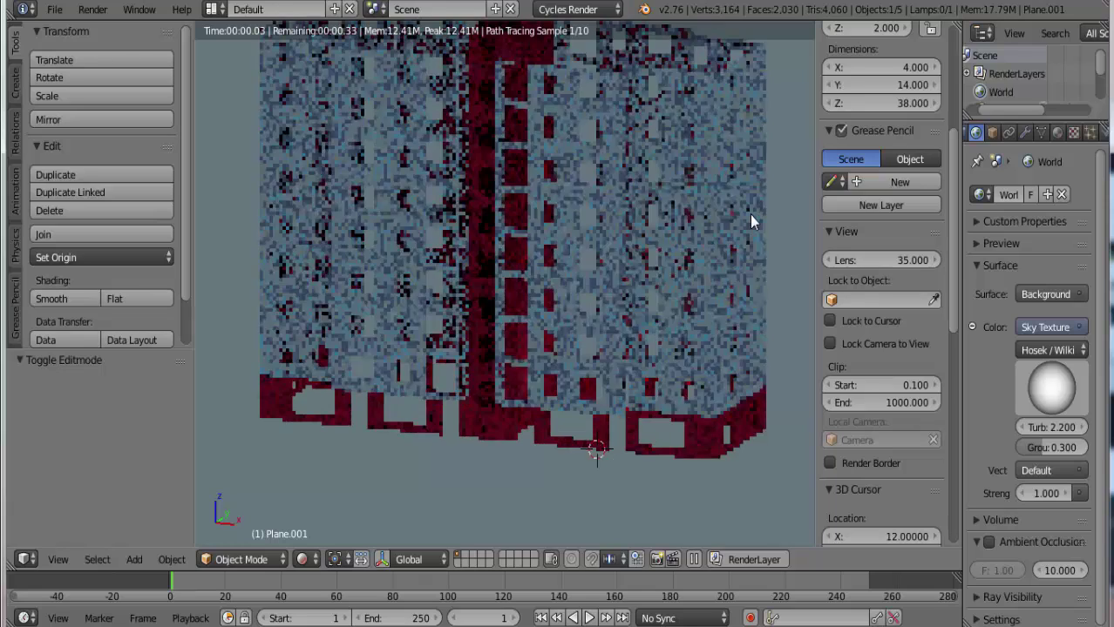
{"action": "scroll", "coordinate": [724, 253], "scroll_direction": "up", "scroll_amount": 1}
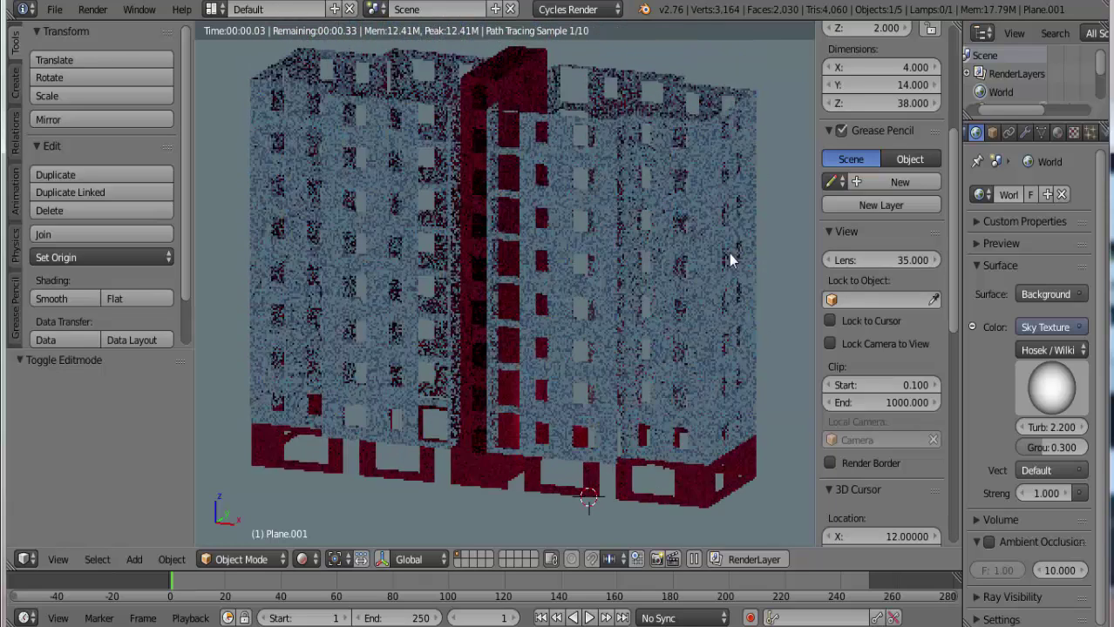